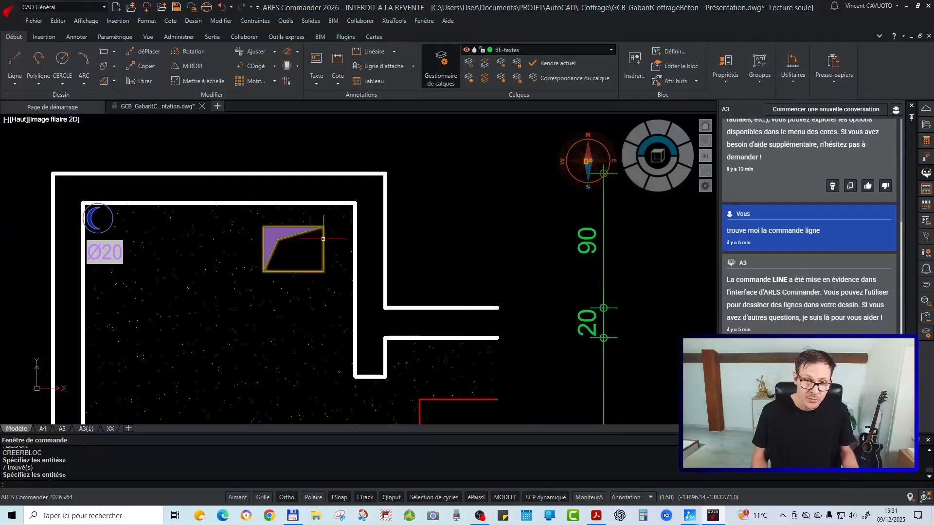
# Open the block of the rectangular opening with the purple-filled corner in the block editor
pyautogui.doubleClick(296, 232)
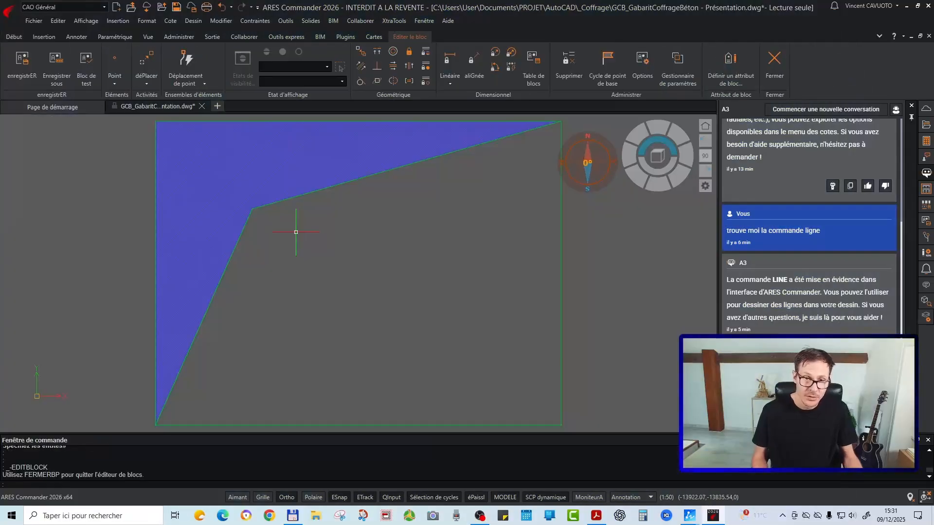
pyautogui.press('Escape')
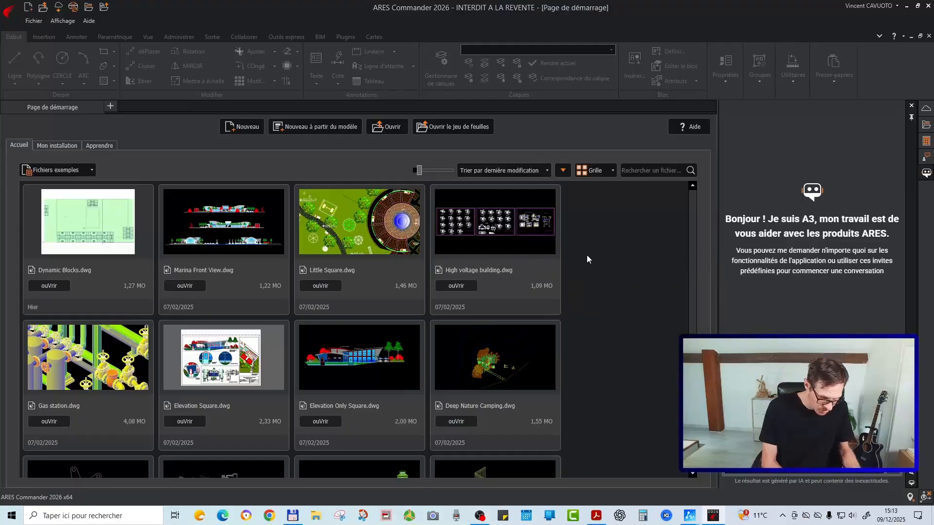
pyautogui.hotkey('ctrl', 'o')
pyautogui.press('Escape')
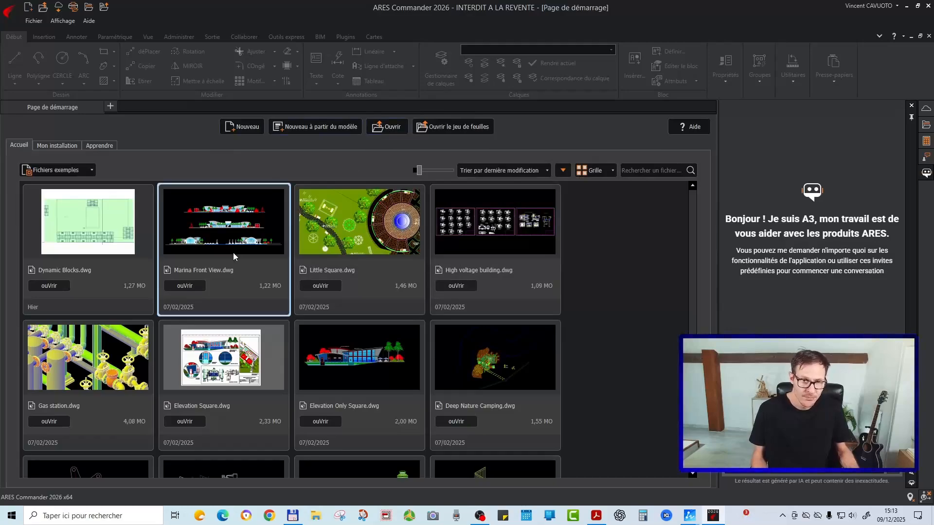
pyautogui.click(232, 128)
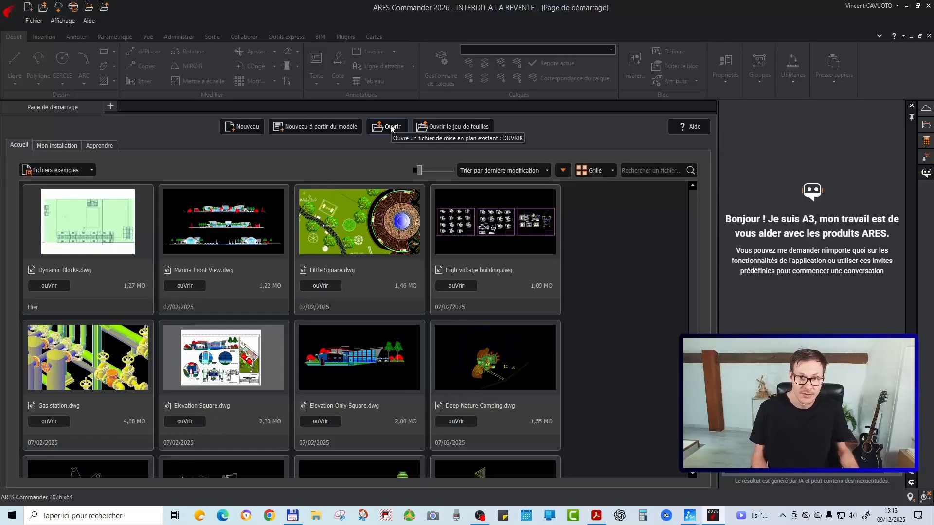
# Open the drawing "GCB_GabaritCoffrageBéton - Présentation.dwg" from the _Coffrage folder as read-only, using the system file browser
pyautogui.click(391, 127)
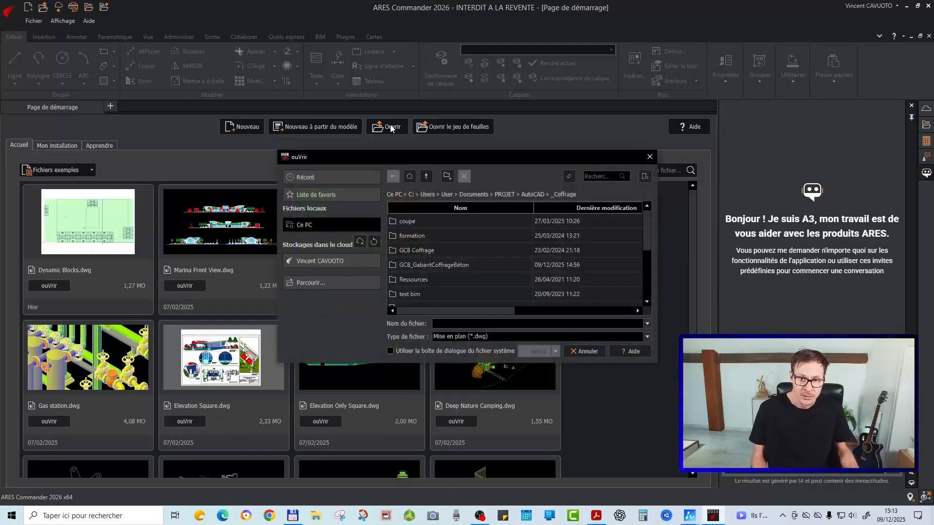
pyautogui.click(332, 287)
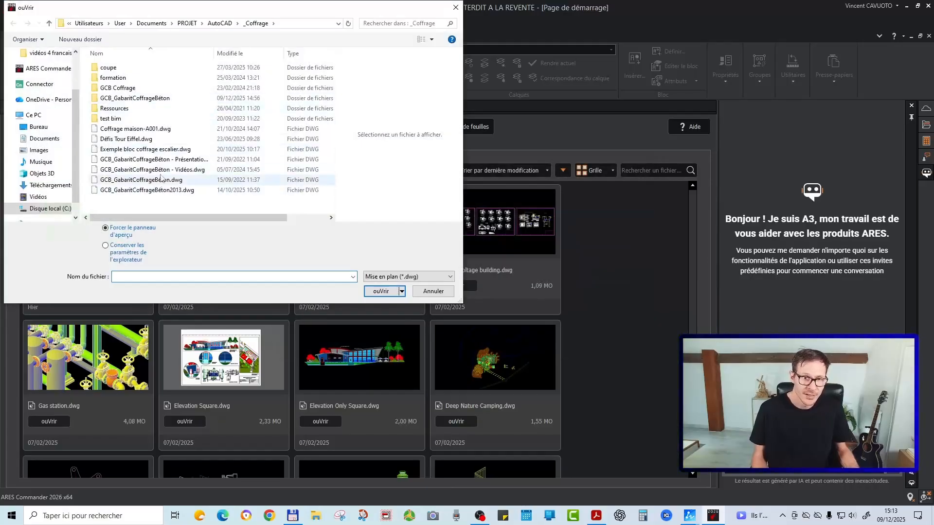
pyautogui.click(185, 160)
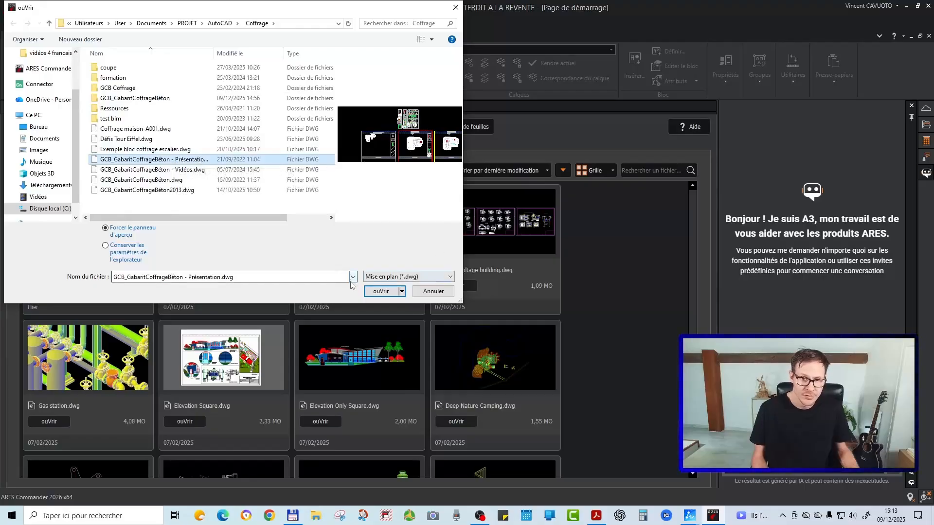
pyautogui.click(402, 291)
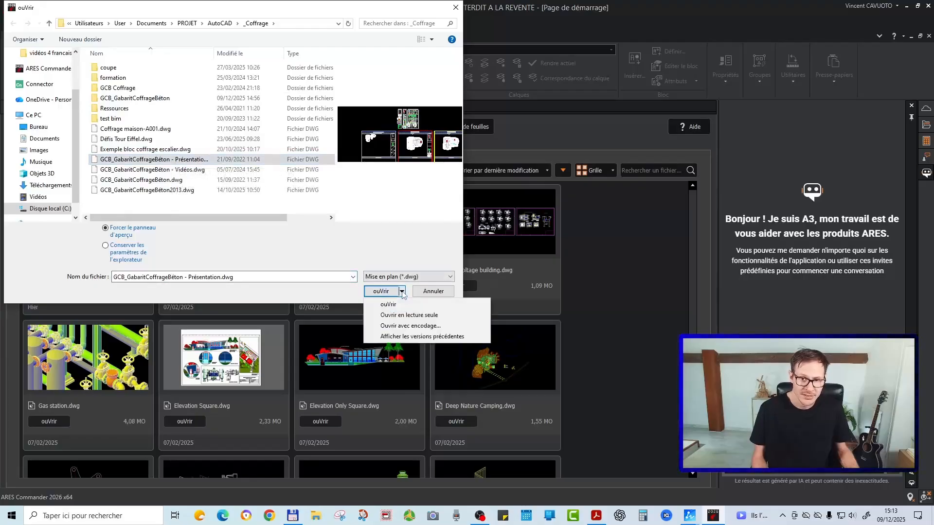
pyautogui.click(407, 315)
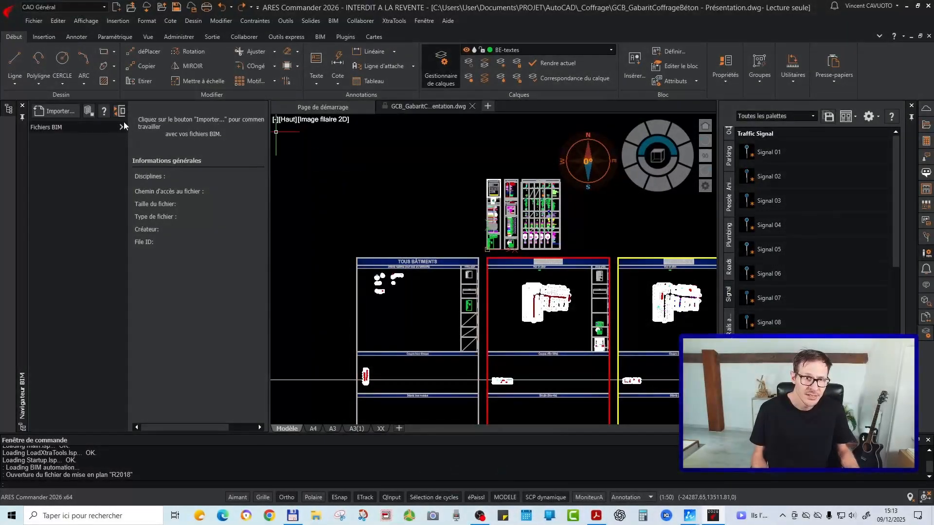
# Close the BIM navigator to free up the drawing area
pyautogui.click(297, 170)
pyautogui.click(286, 187)
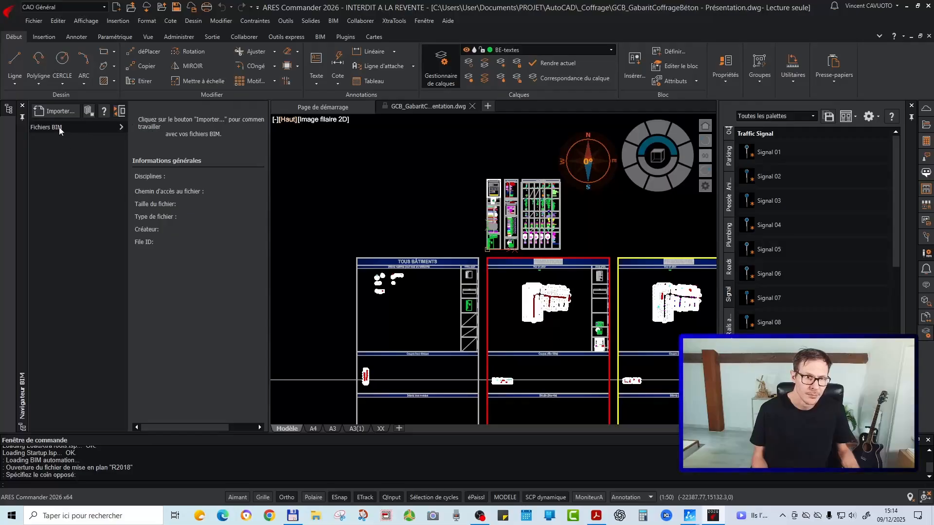
pyautogui.click(22, 106)
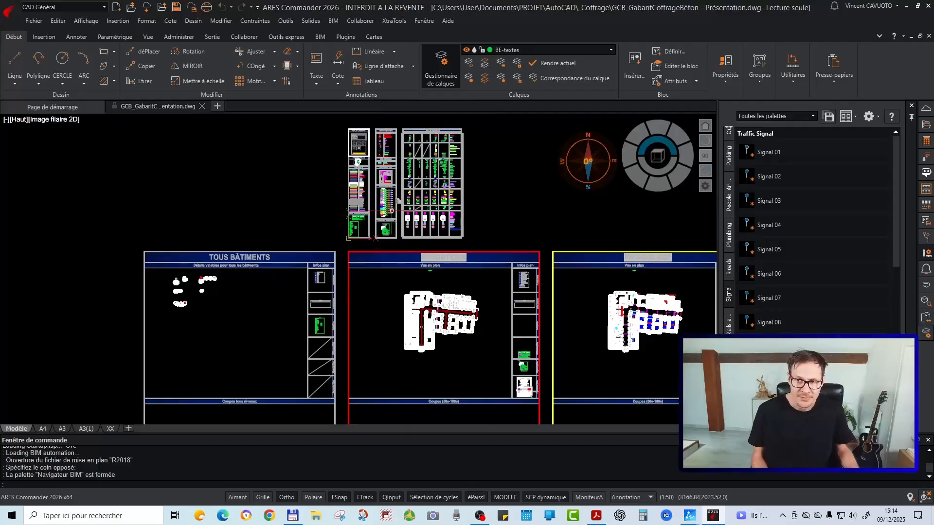
# Look through the available workspaces while keeping the CAO Général workspace active
pyautogui.moveTo(401, 211); pyautogui.dragTo(334, 212, button='middle')
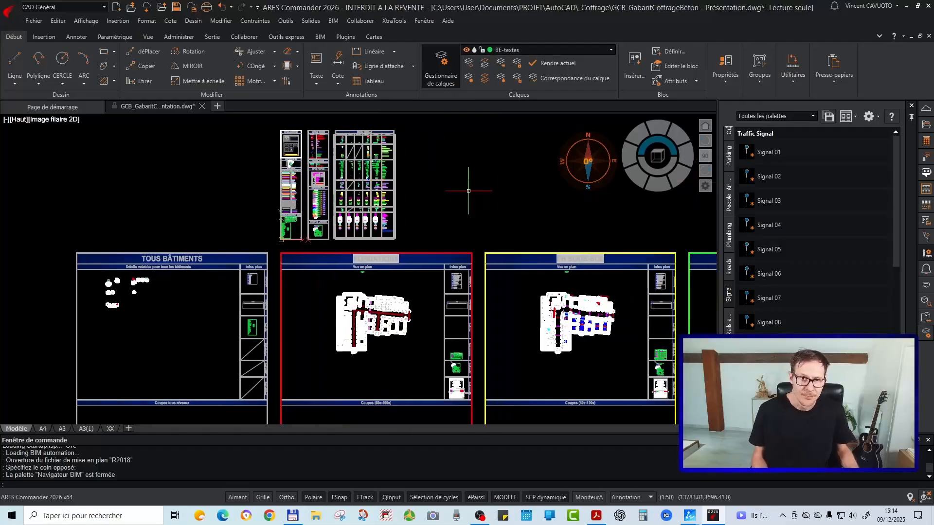
pyautogui.moveTo(474, 182)
pyautogui.mouseDown(button='middle')
pyautogui.moveTo(416, 190)
pyautogui.moveTo(389, 173)
pyautogui.mouseUp(button='middle')
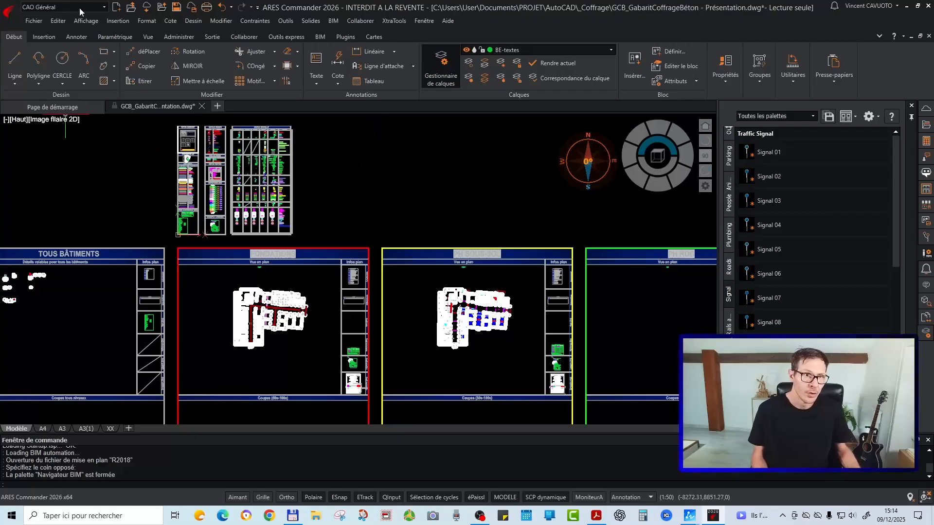
pyautogui.click(105, 7)
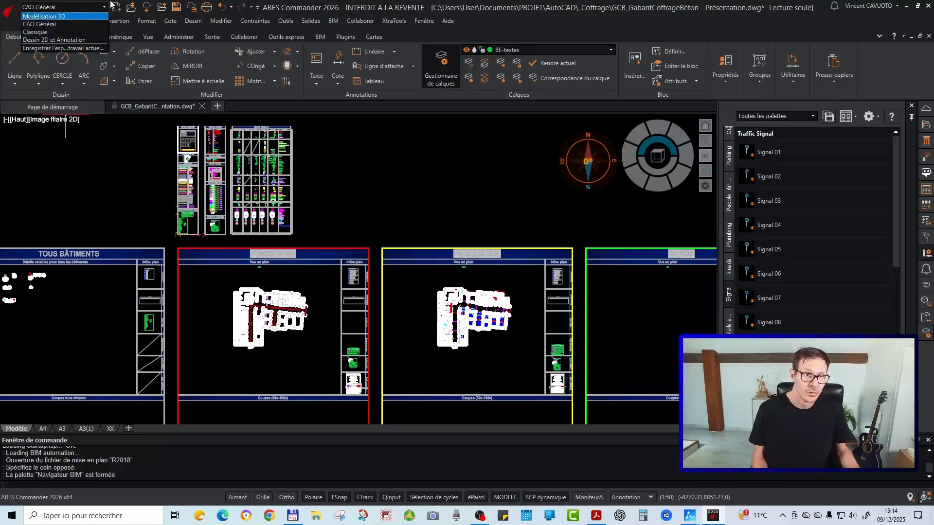
pyautogui.click(269, 4)
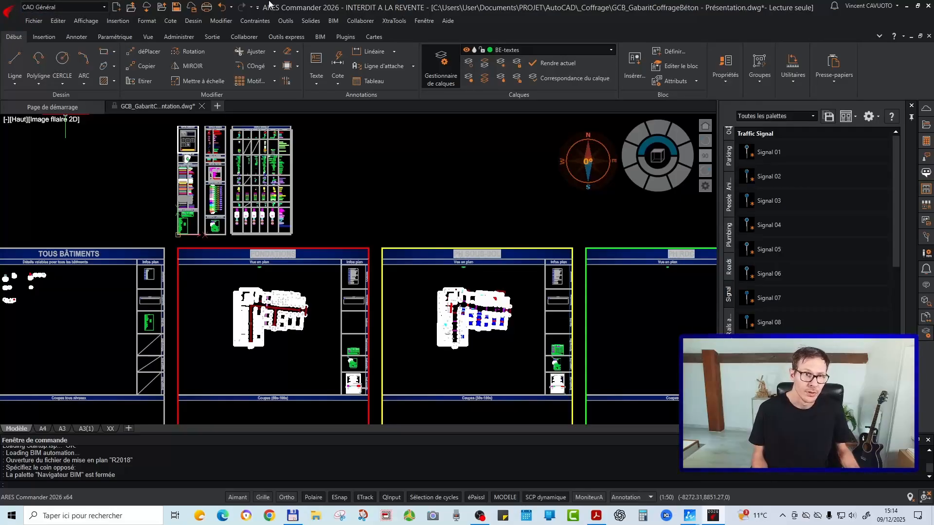
pyautogui.click(104, 7)
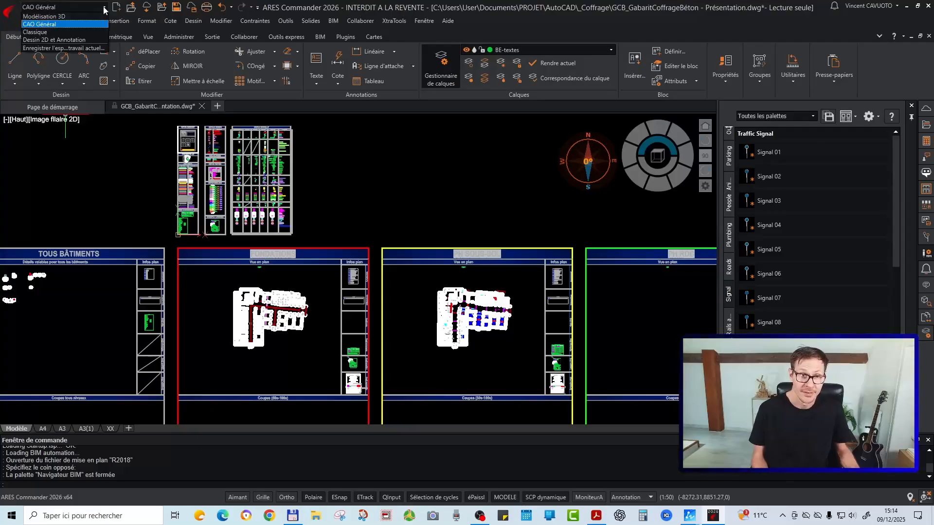
pyautogui.click(105, 9)
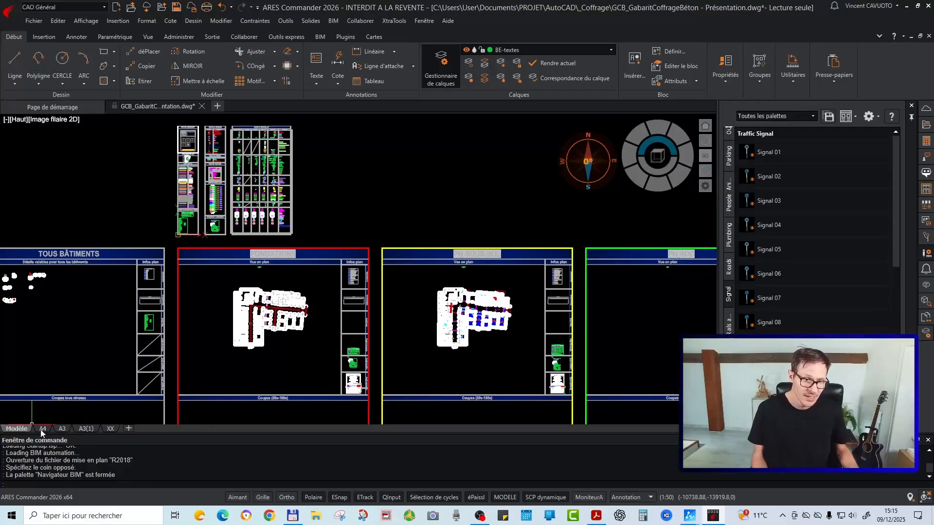
# Inspect the layout sheets XX, A3(1), A3 and A4, and return to model space
pyautogui.press('ctrl')
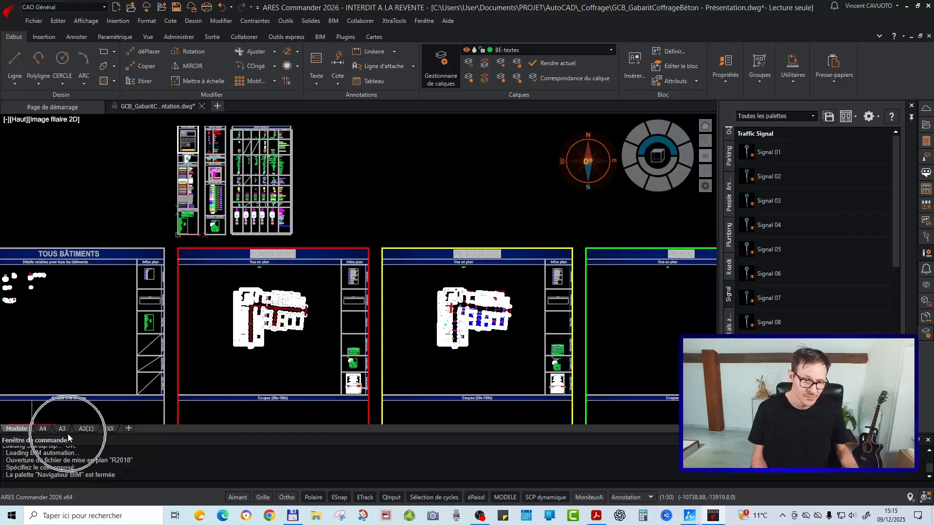
pyautogui.click(109, 430)
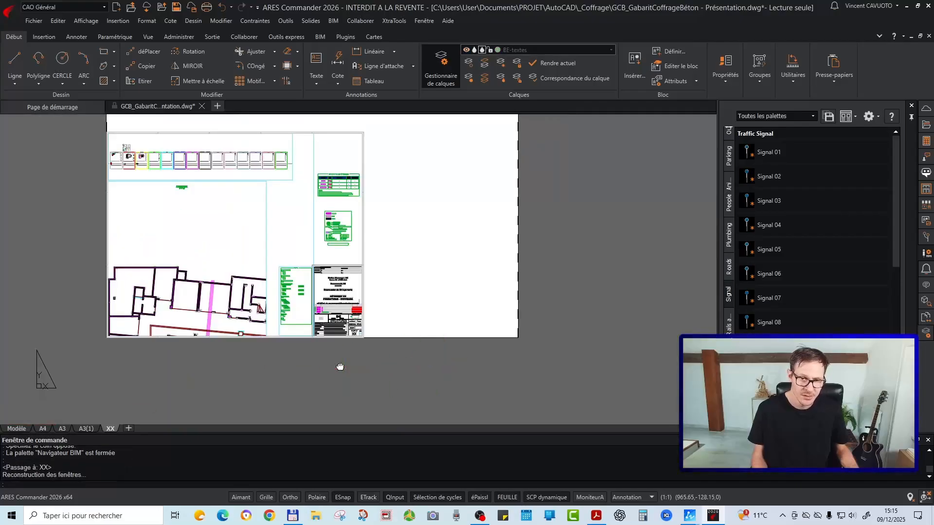
pyautogui.moveTo(340, 367); pyautogui.dragTo(398, 368, button='middle')
pyautogui.scroll(2, 397, 345)
pyautogui.scroll(-3, 392, 398)
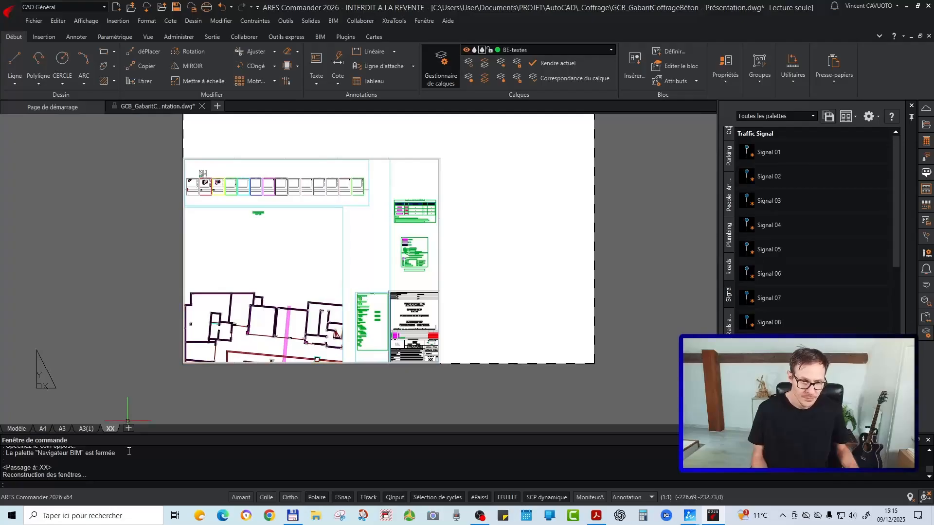
pyautogui.click(85, 429)
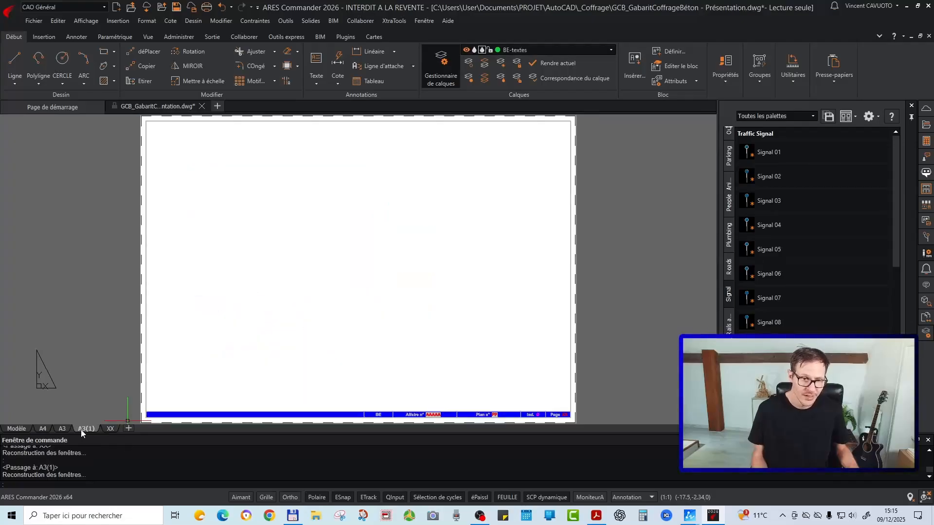
pyautogui.click(63, 428)
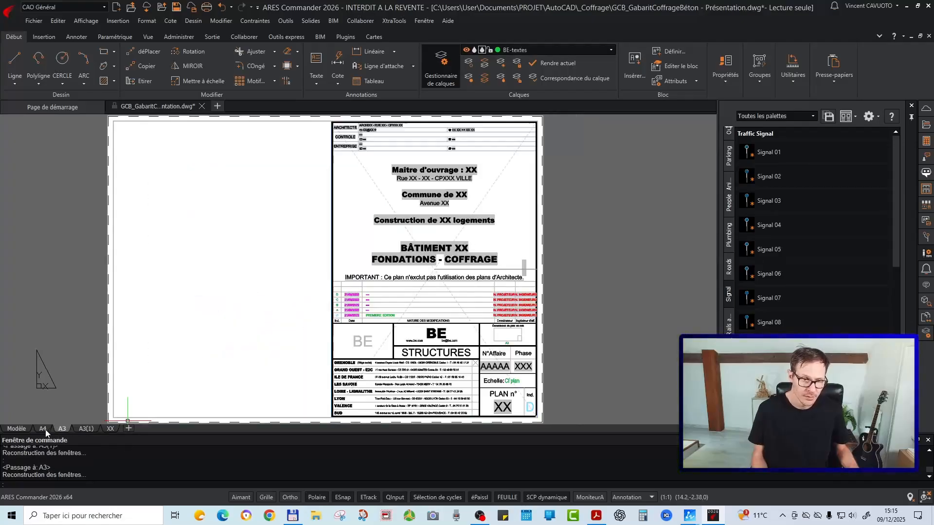
pyautogui.click(42, 429)
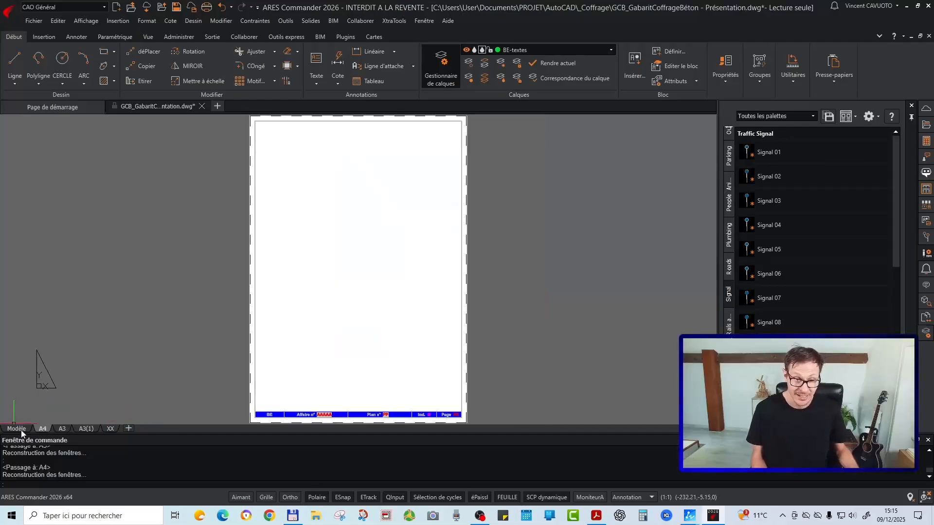
pyautogui.click(22, 430)
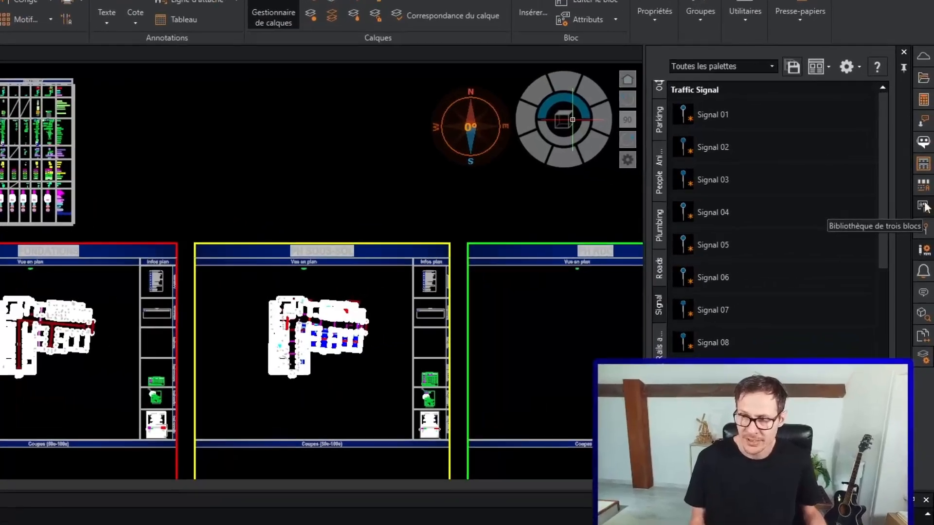
# Display the Properties palette in place of the tool palettes
pyautogui.click(924, 189)
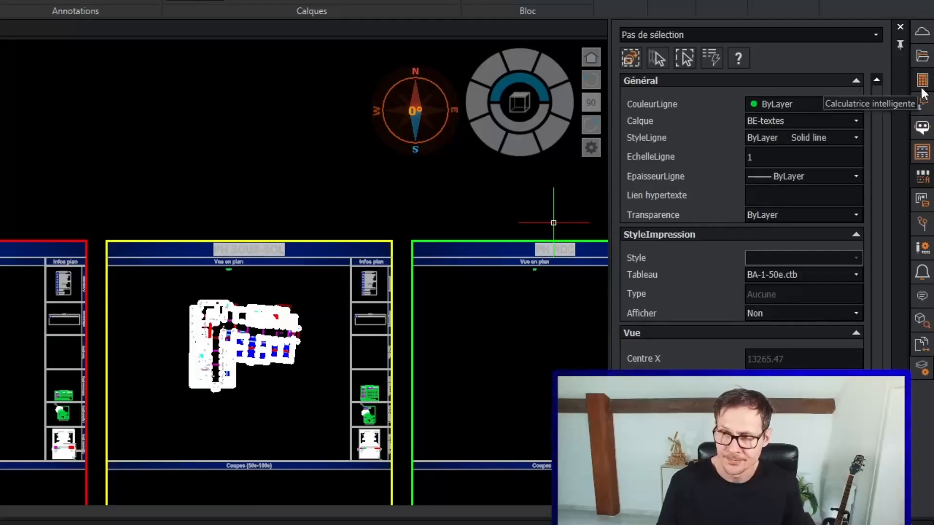
pyautogui.click(923, 127)
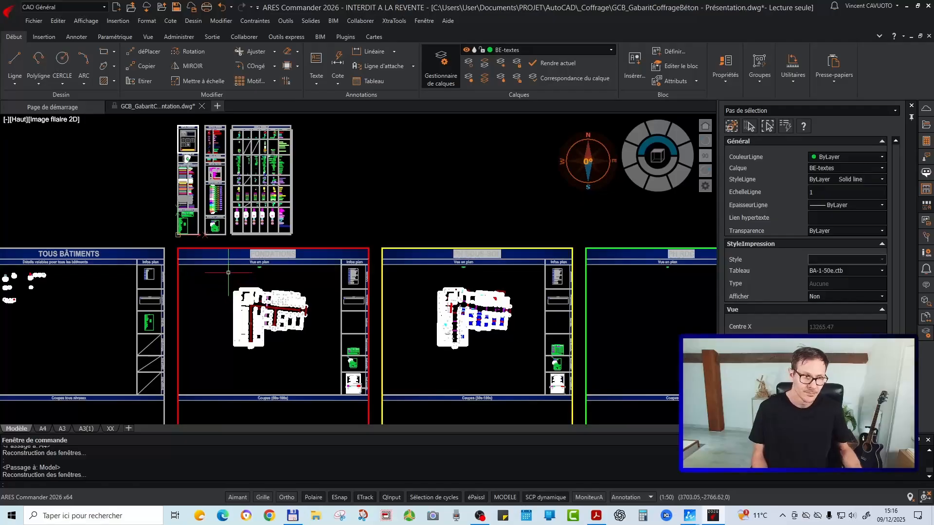
# Examine the building section in the sections area of the TOUS BÂTIMENTS sheet up close
pyautogui.moveTo(318, 311); pyautogui.dragTo(361, 197, button='middle')
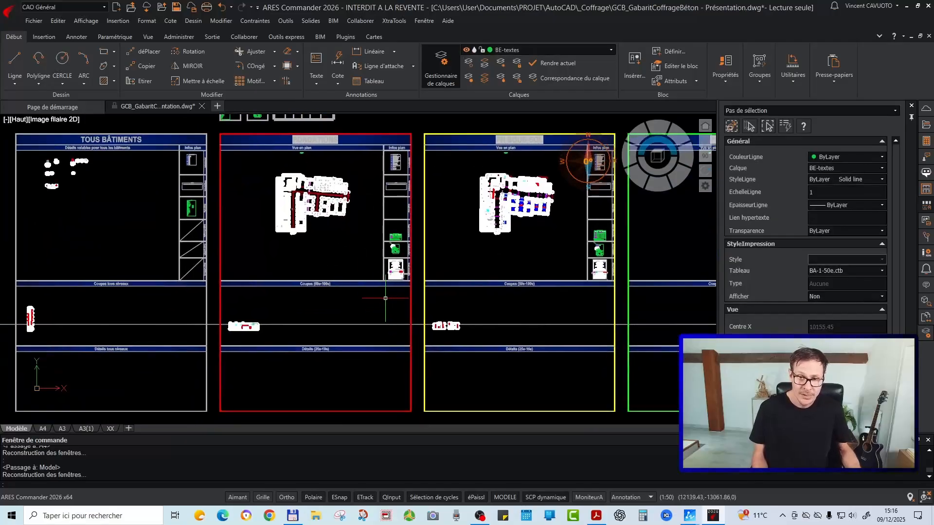
pyautogui.moveTo(253, 276); pyautogui.dragTo(316, 249, button='middle')
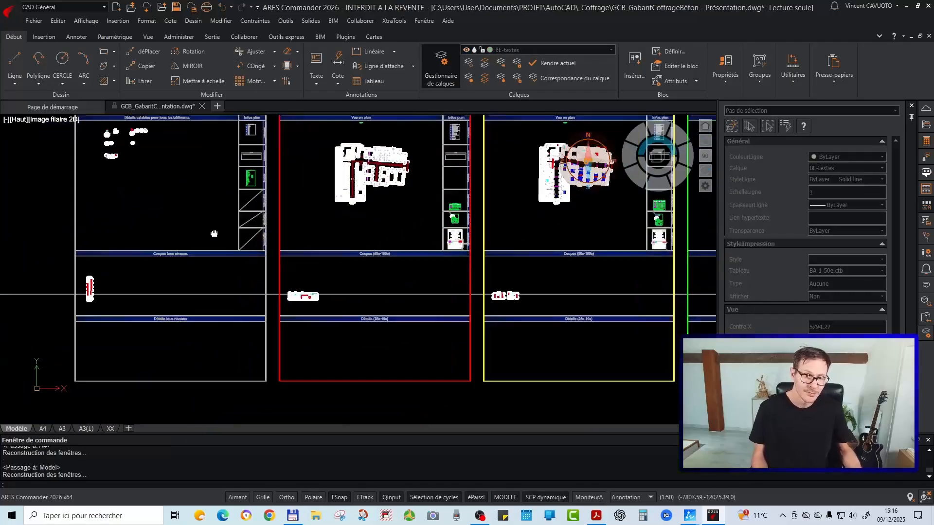
pyautogui.scroll(6, 272, 256)
pyautogui.scroll(5, 272, 256)
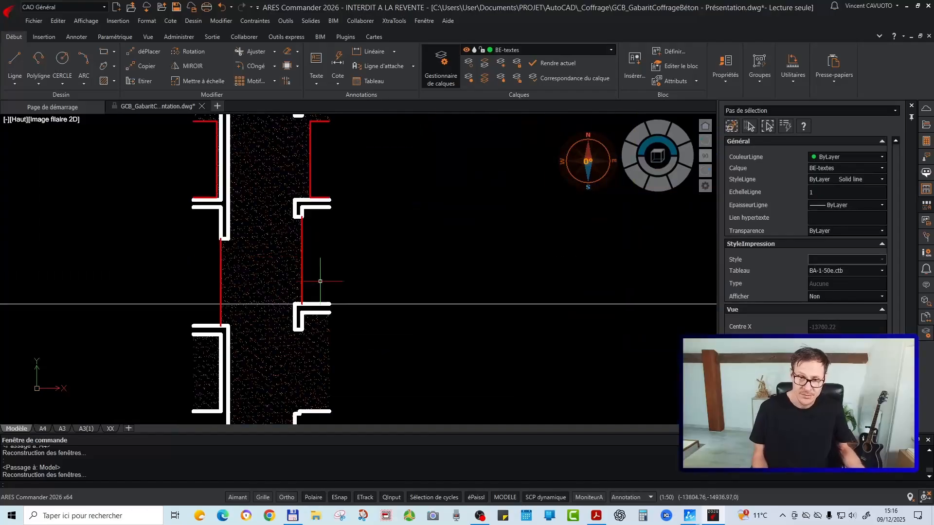
pyautogui.moveTo(391, 365); pyautogui.dragTo(403, 239, button='middle')
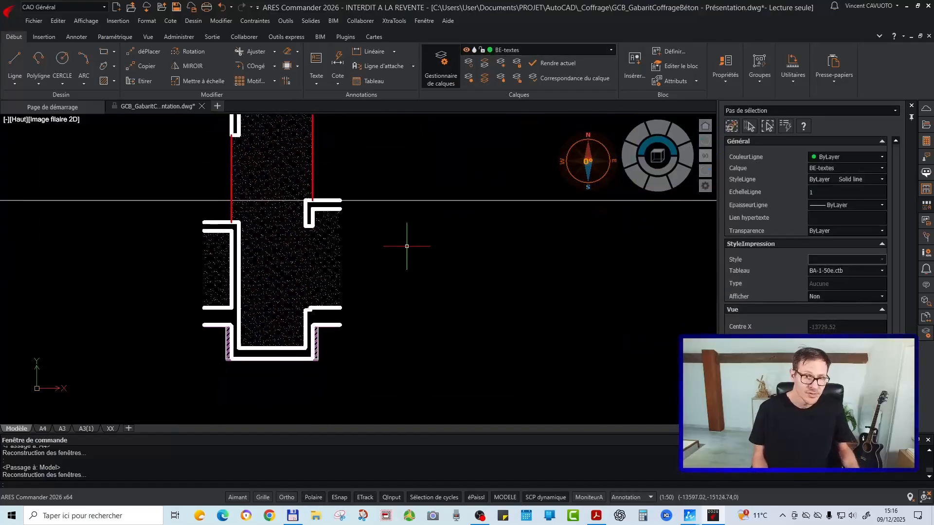
pyautogui.moveTo(465, 270)
pyautogui.mouseDown(button='middle')
pyautogui.moveTo(442, 293)
pyautogui.moveTo(461, 298)
pyautogui.mouseUp(button='middle')
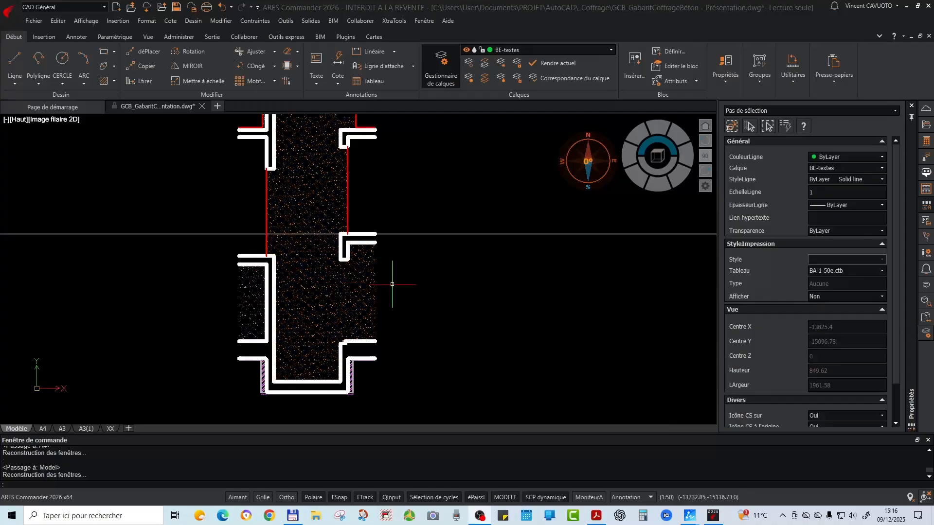
pyautogui.click(489, 285)
pyautogui.click(513, 307)
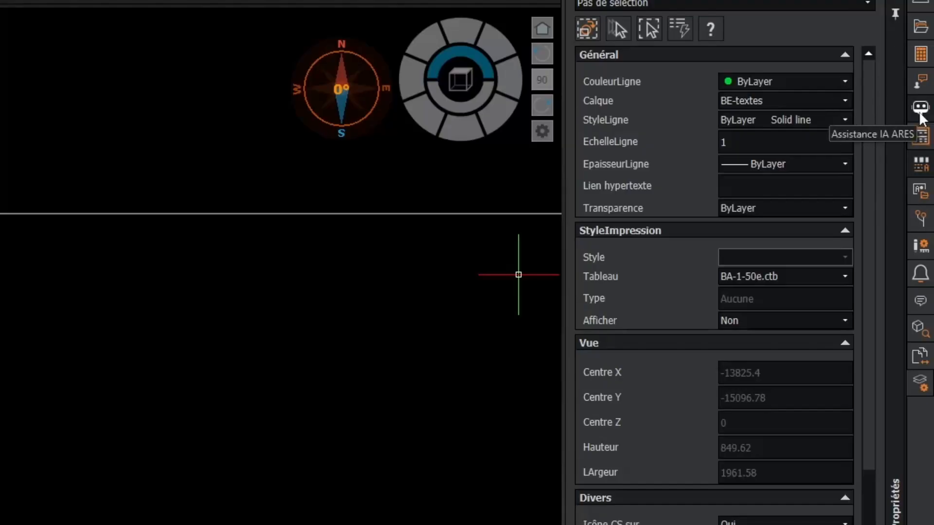
# Ask the ARES AI assistant "comment faire une cote et ou trouver la commande cote"
pyautogui.click(920, 116)
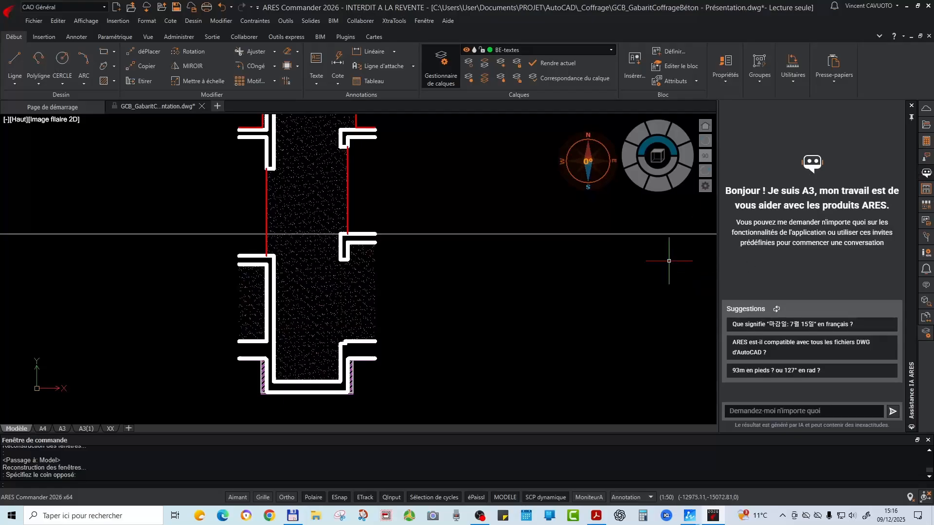
pyautogui.click(774, 413)
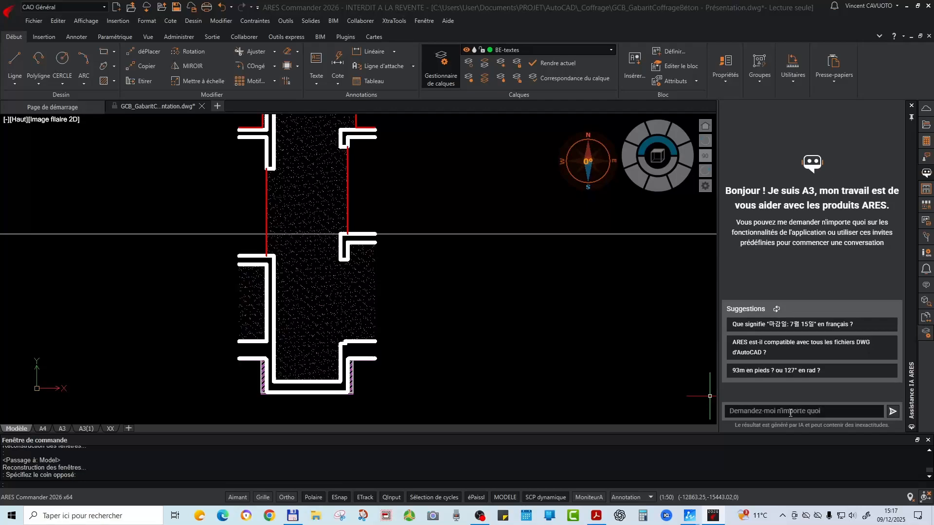
pyautogui.write('comment')
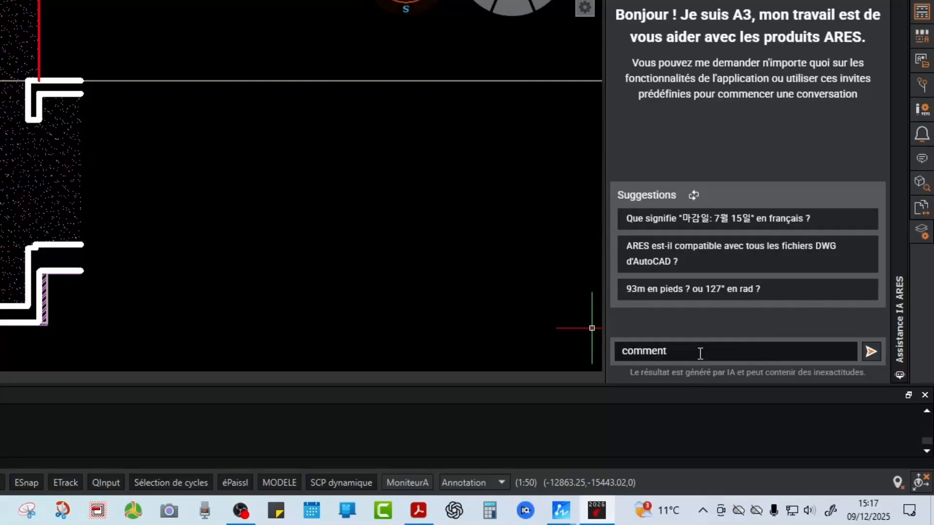
pyautogui.write(' faire une cote et ou trouv')
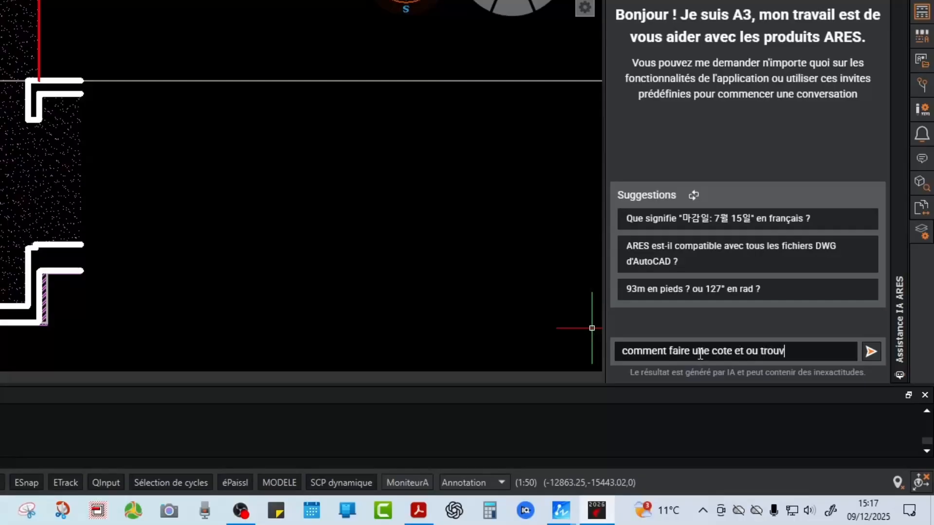
pyautogui.write('er la commande cote')
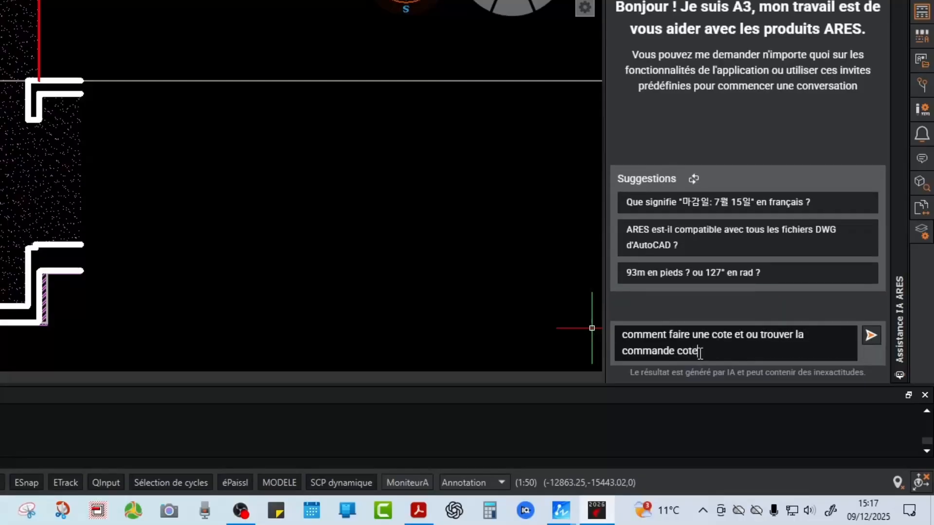
pyautogui.press('Return')
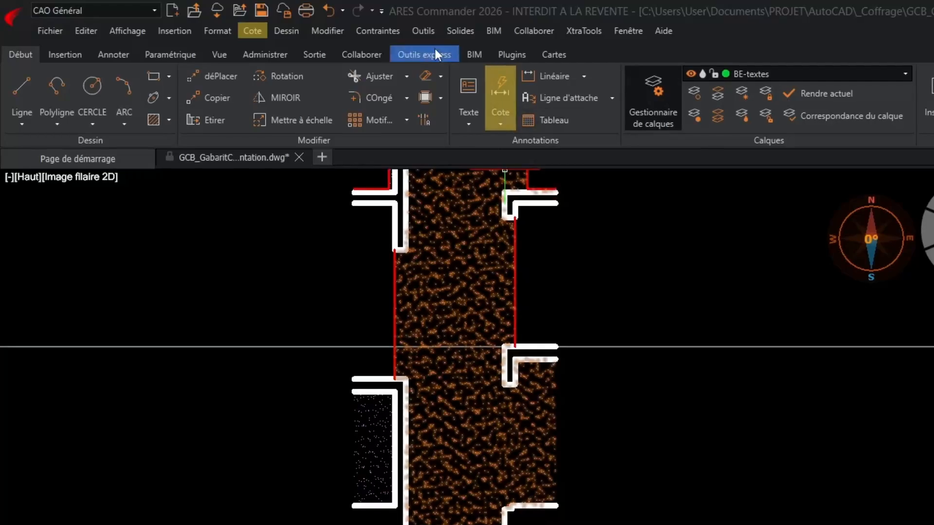
# Look through the dimension commands that the assistant highlights in the interface
pyautogui.click(260, 27)
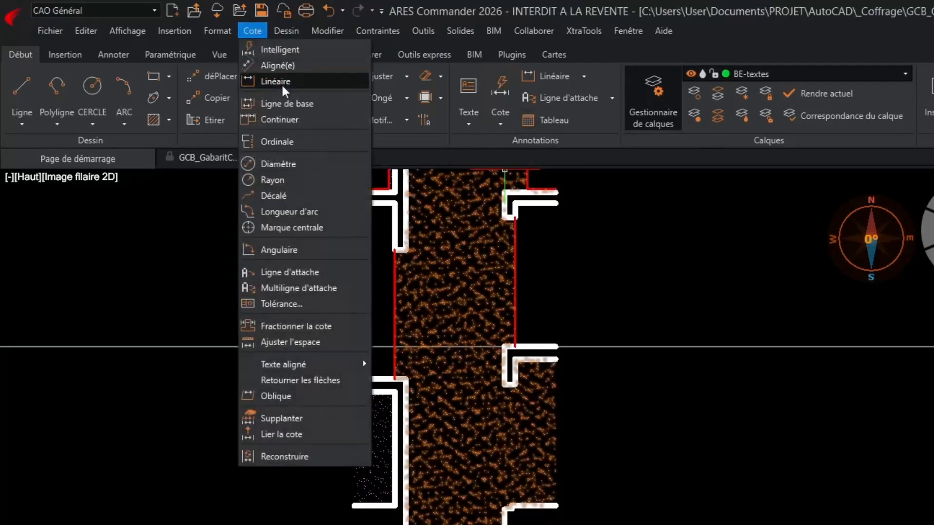
pyautogui.click(502, 123)
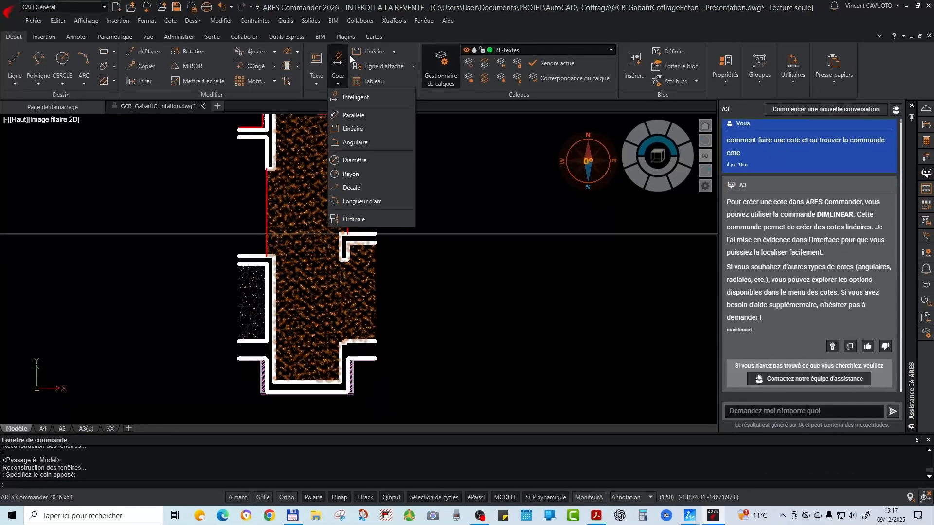
pyautogui.click(481, 159)
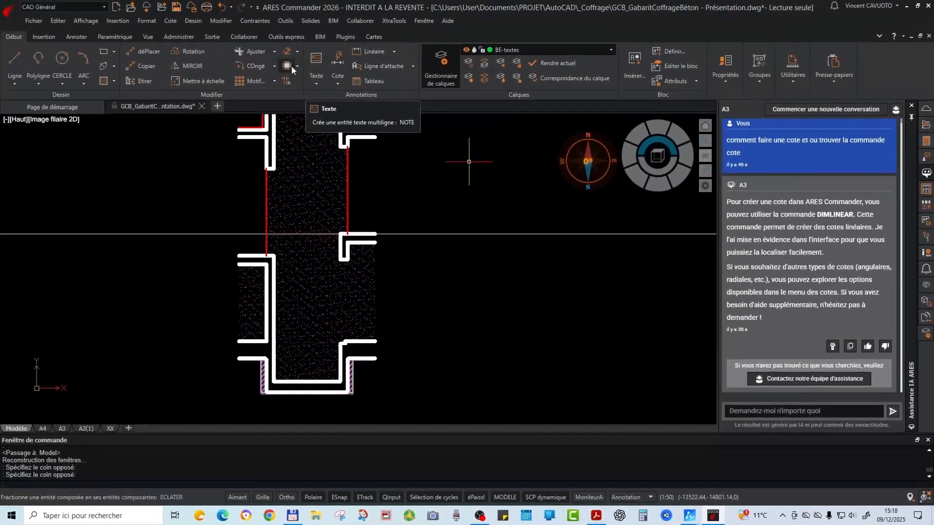
pyautogui.click(171, 22)
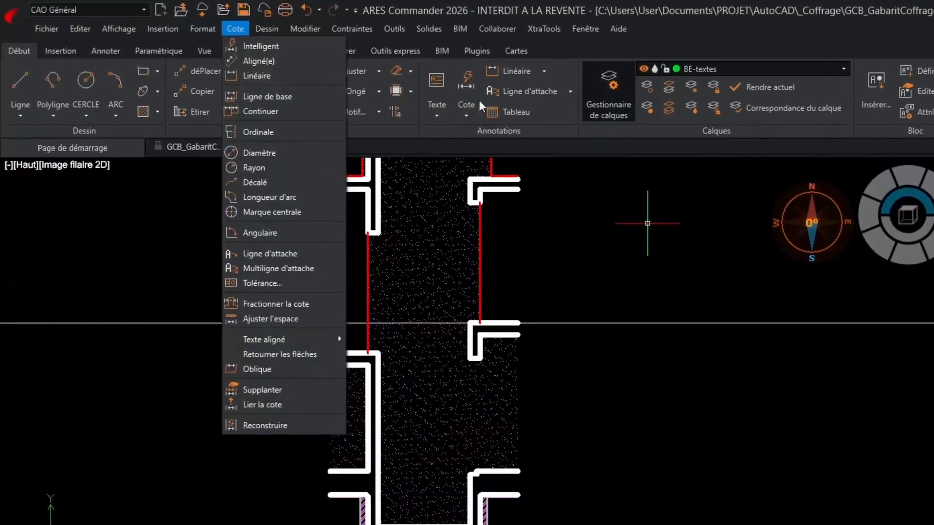
# Place a vertical linear dimension between the ends of the two lowest slab lines on the right side of the section
pyautogui.click(467, 115)
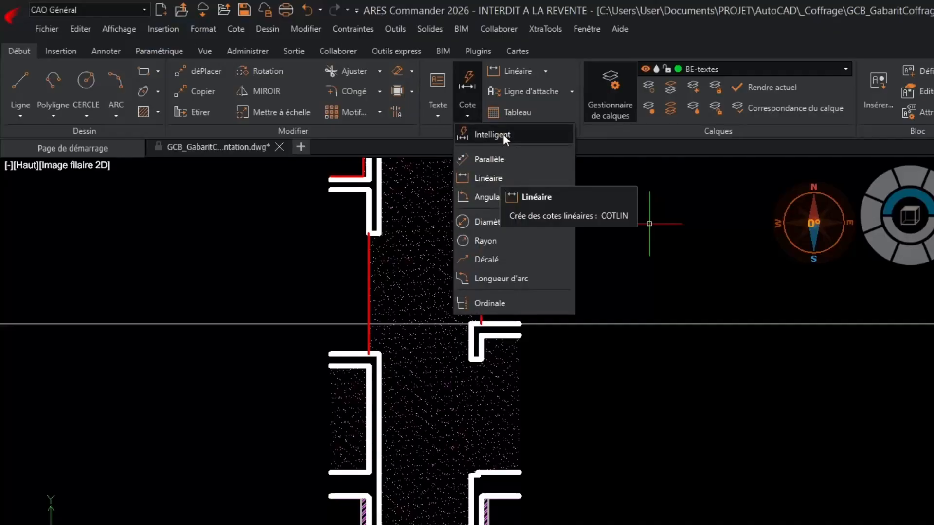
pyautogui.click(501, 178)
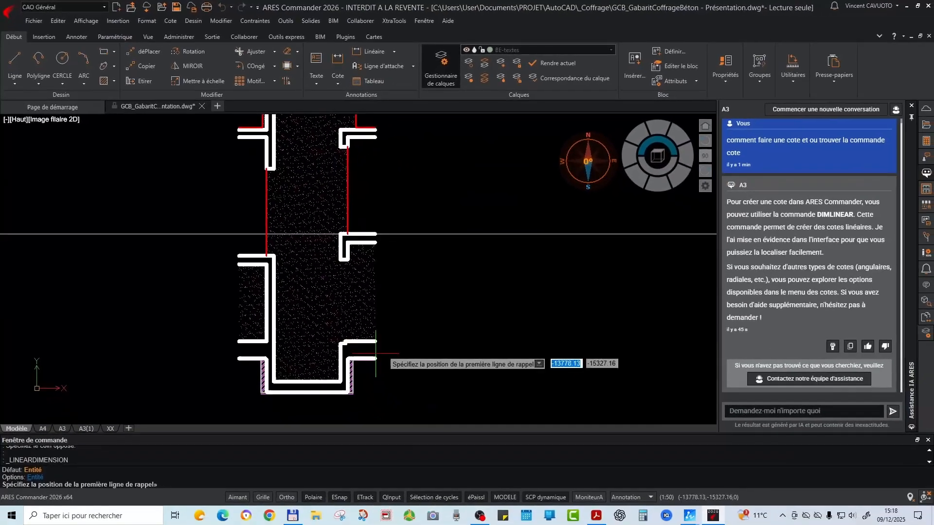
pyautogui.scroll(5, 519, 499)
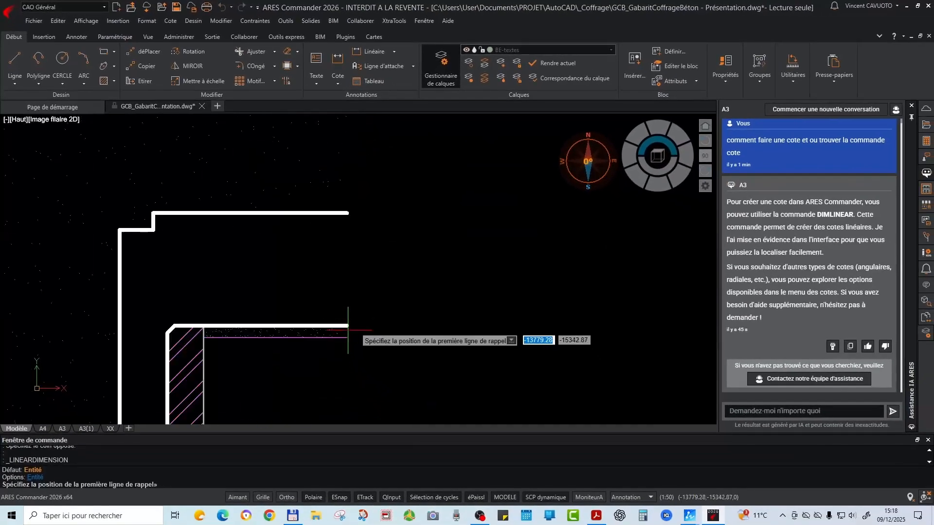
pyautogui.click(348, 326)
pyautogui.click(348, 212)
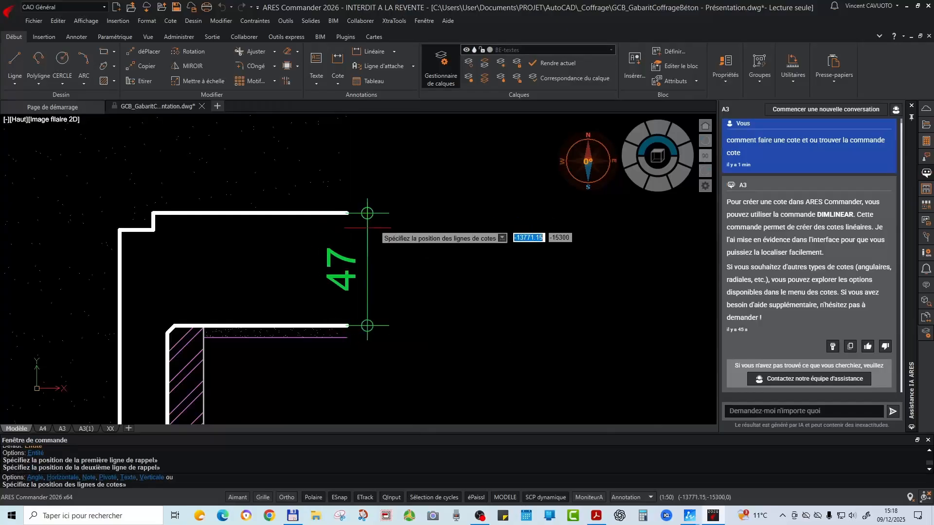
pyautogui.scroll(-6, 418, 258)
pyautogui.scroll(1, 414, 248)
pyautogui.click(413, 248)
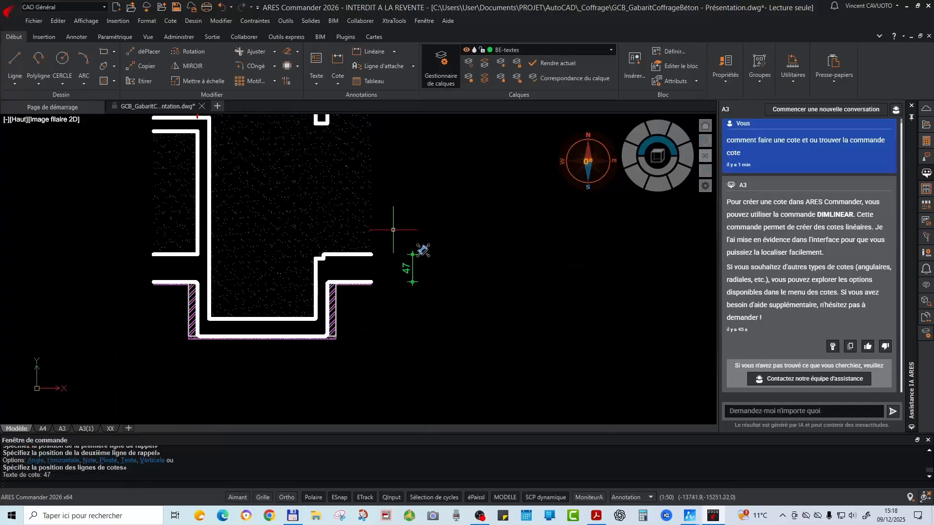
# Continue the dimension from its upper end to the underside of the slab above
pyautogui.scroll(2, 445, 253)
pyautogui.scroll(-2, 352, 278)
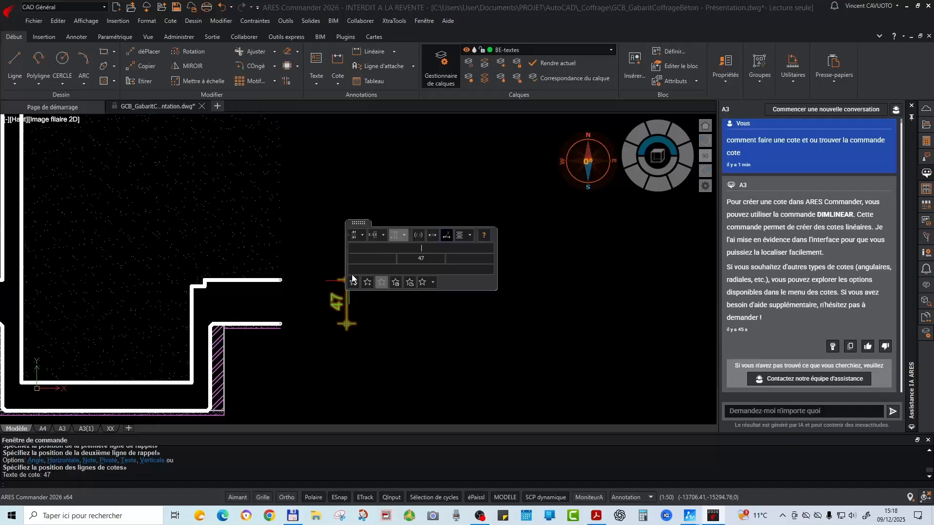
pyautogui.moveTo(350, 279); pyautogui.dragTo(300, 296, button='middle')
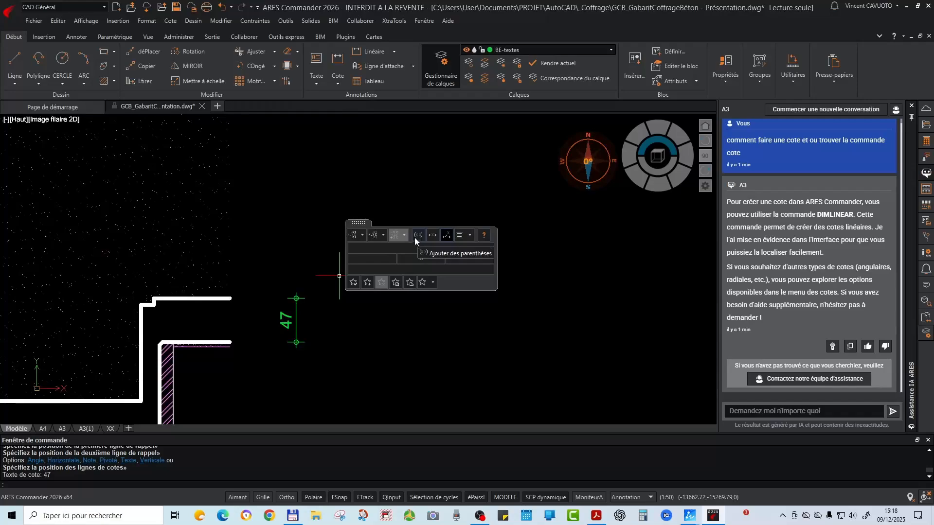
pyautogui.click(295, 311)
pyautogui.moveTo(297, 299)
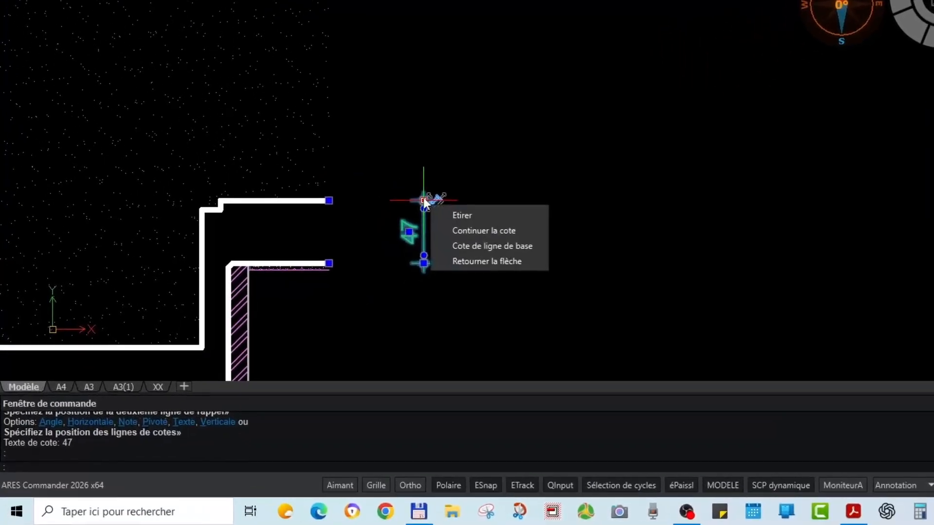
pyautogui.click(440, 242)
pyautogui.scroll(-3, 424, 200)
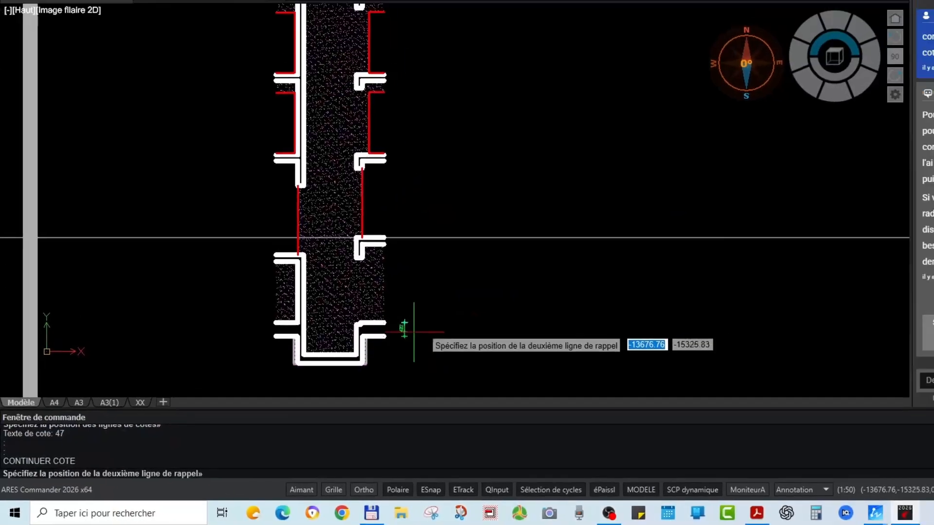
pyautogui.click(423, 197)
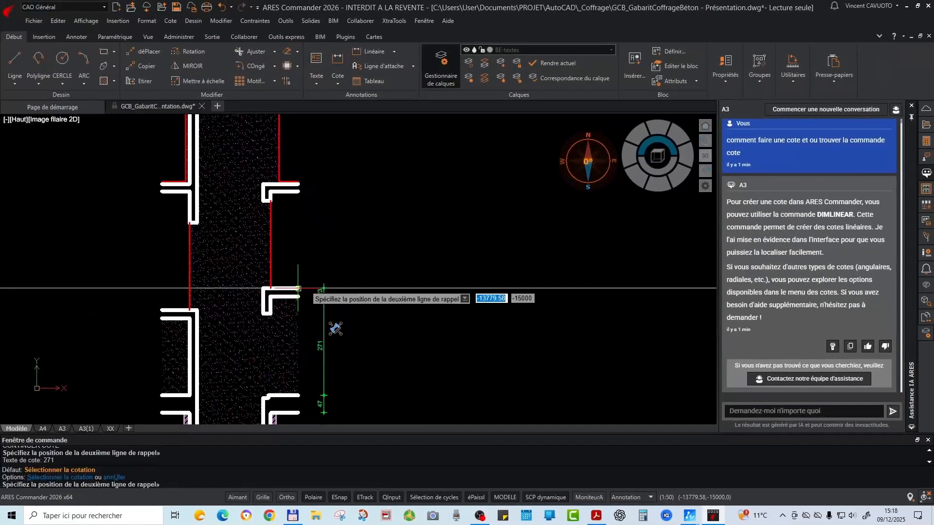
# Extend the dimension chain across that slab's thickness, the clear height above, the next slab's thickness and up to its red floor line
pyautogui.click(298, 290)
pyautogui.click(298, 192)
pyautogui.scroll(3, 300, 202)
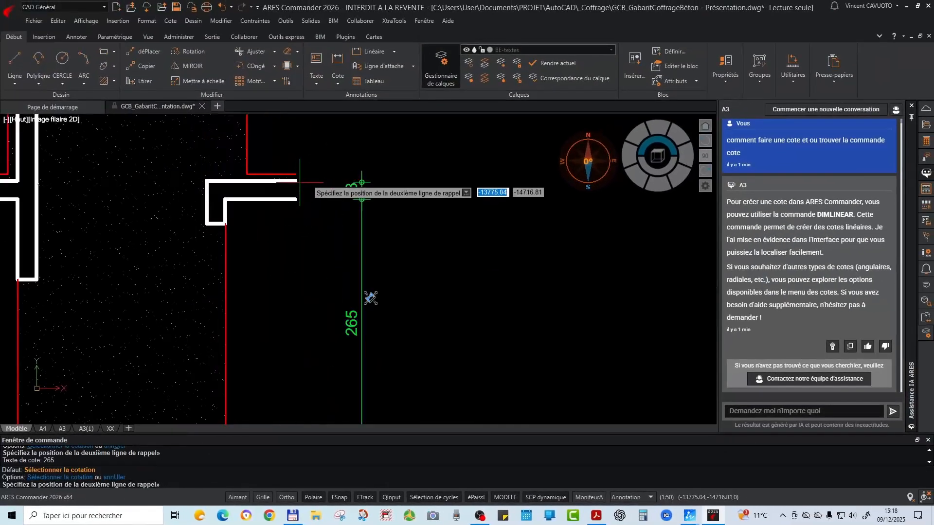
pyautogui.click(370, 169)
pyautogui.scroll(-2, 296, 174)
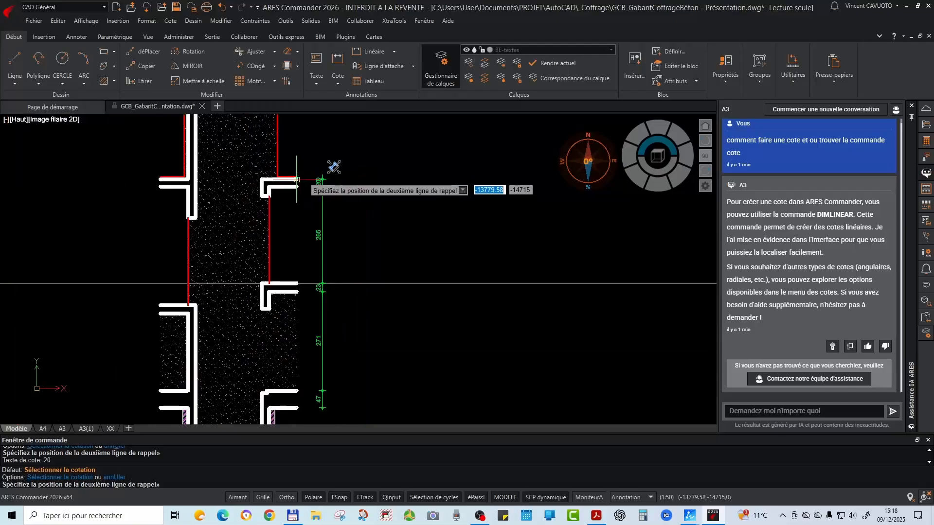
pyautogui.scroll(3, 309, 178)
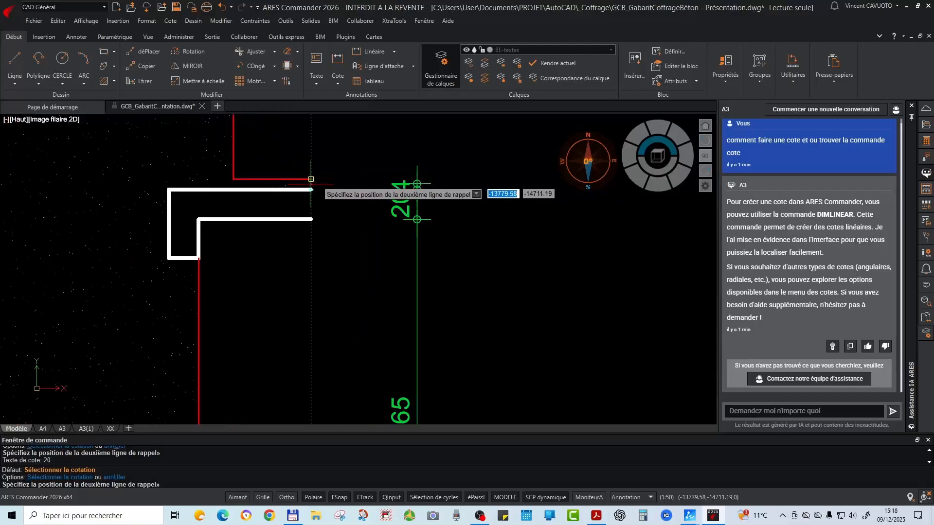
pyautogui.click(311, 179)
# Continue the chain over the next storey's clear height, its upper slab's thickness and the offset to the red floor line
pyautogui.scroll(-4, 316, 275)
pyautogui.scroll(5, 345, 194)
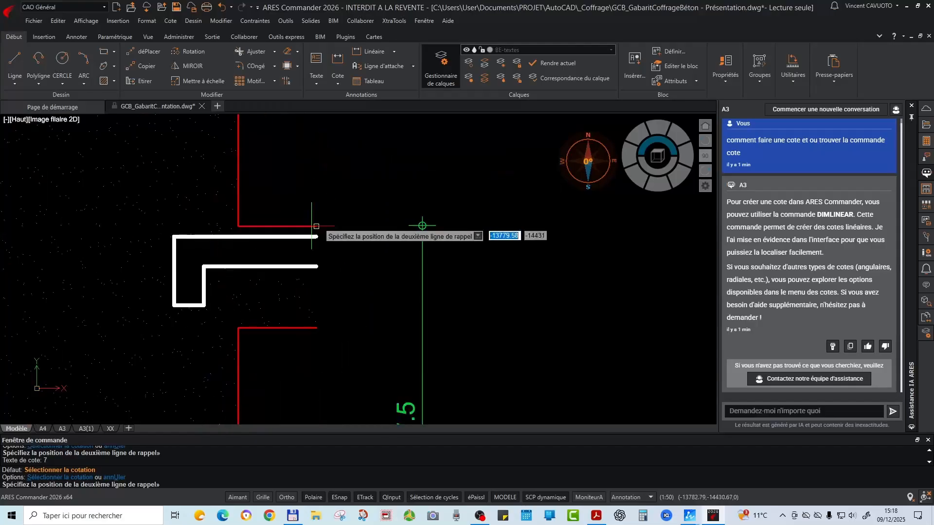
pyautogui.click(422, 265)
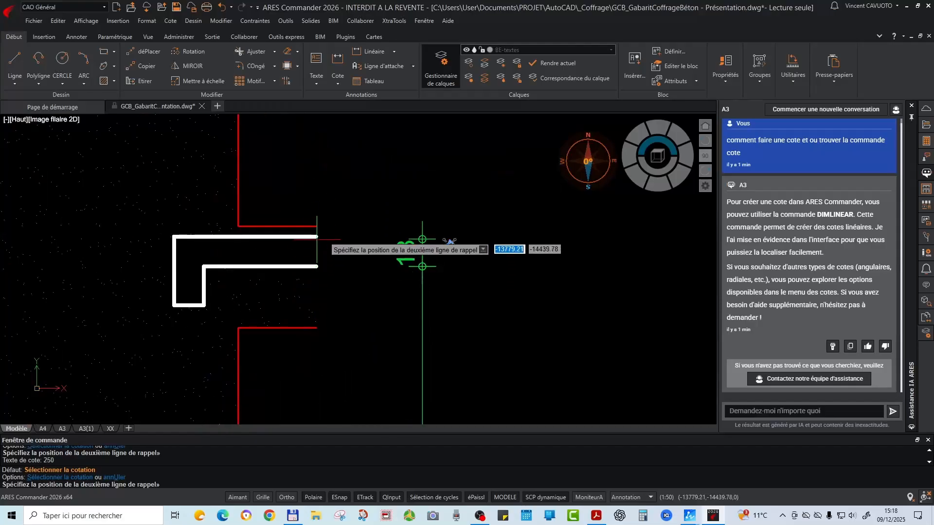
pyautogui.click(316, 237)
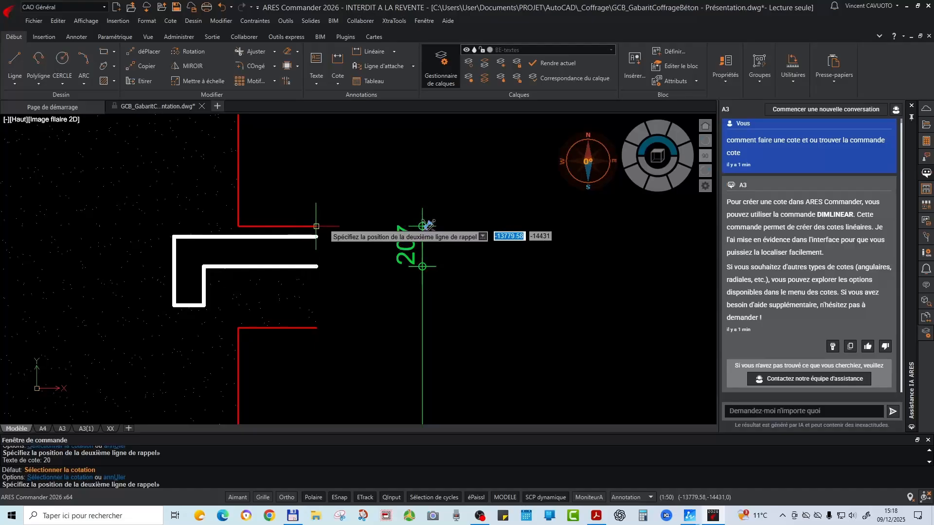
pyautogui.click(316, 226)
# Dimension one more storey in the chain up to the following slab's underside, its top face and its red floor line
pyautogui.scroll(-4, 319, 299)
pyautogui.scroll(2, 323, 220)
pyautogui.scroll(1, 309, 257)
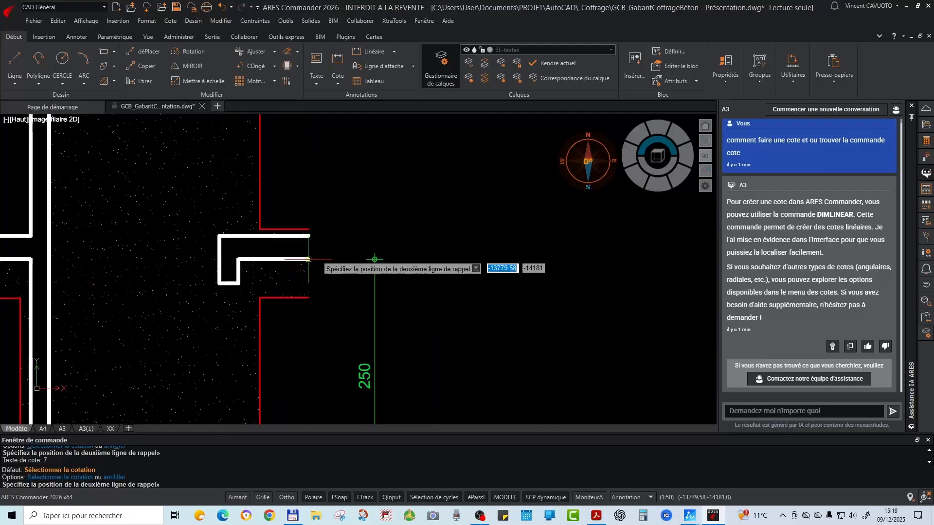
pyautogui.click(310, 258)
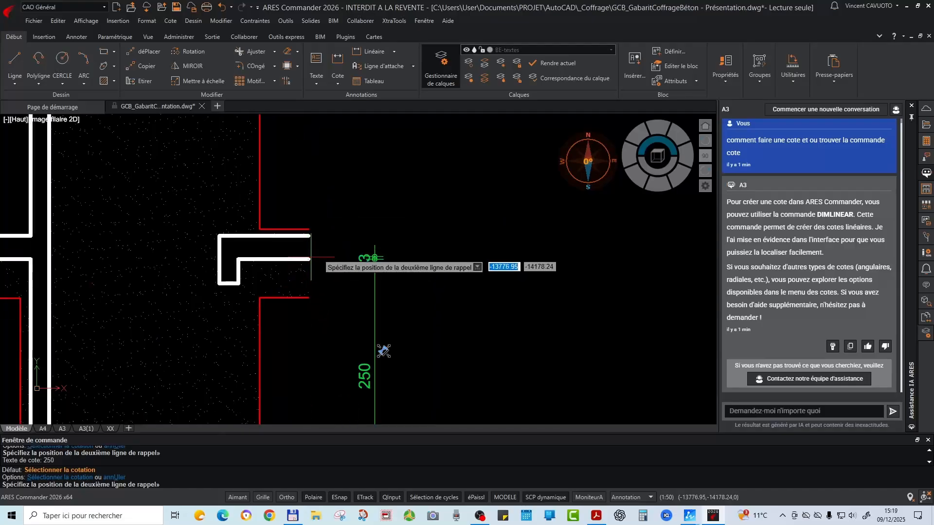
pyautogui.click(309, 229)
# Finish the dimension chain through the top storey, the uppermost slab and the top of the building section
pyautogui.scroll(-3, 307, 317)
pyautogui.scroll(2, 318, 229)
pyautogui.click(291, 257)
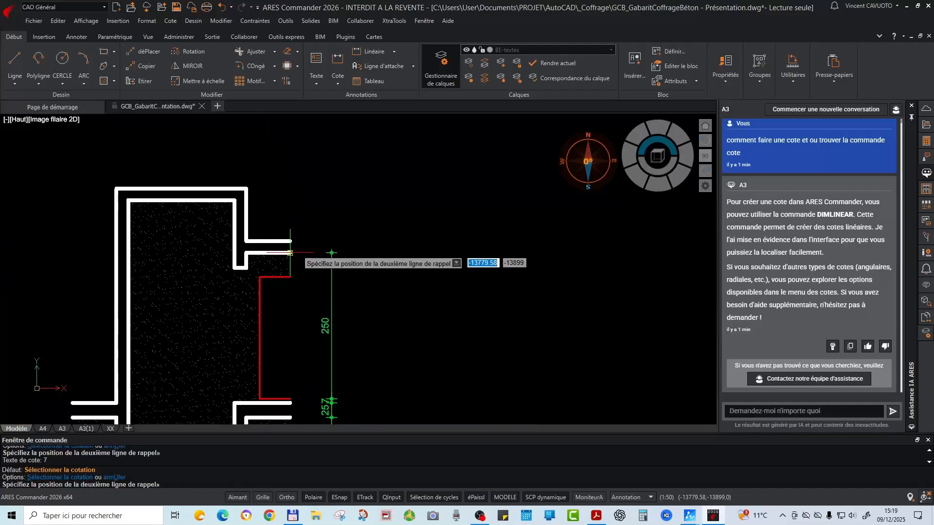
pyautogui.click(291, 242)
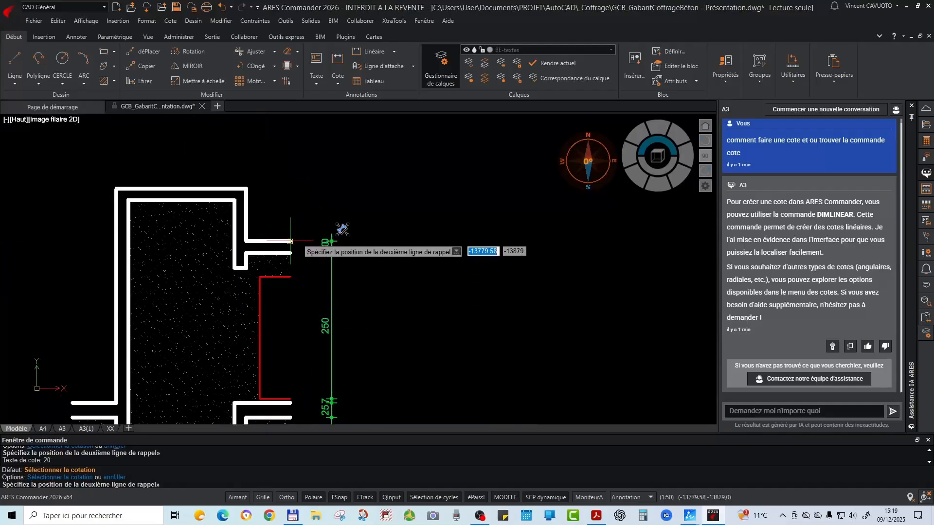
pyautogui.press('Escape')
pyautogui.press('Escape')
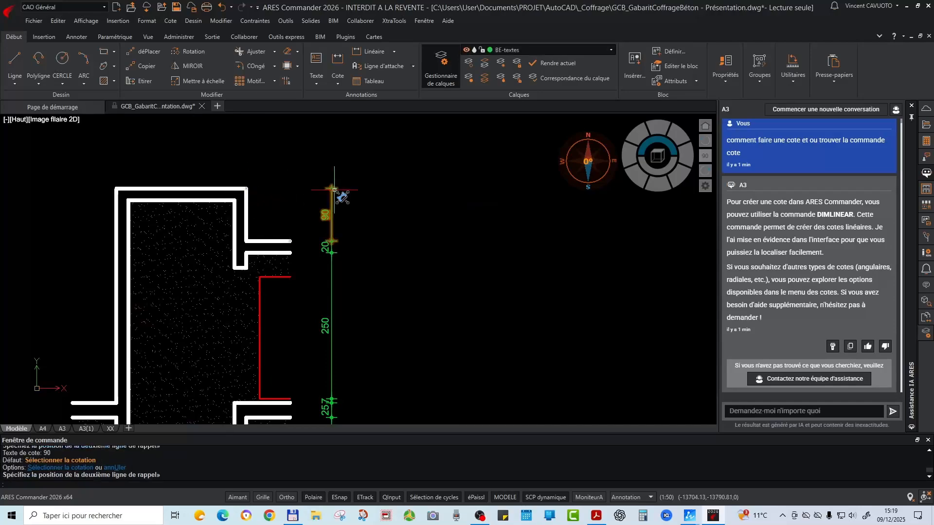
pyautogui.press('Escape')
# Move the 7 dimension text above the 265 storey height out to the right of the chain, clear of the 20
pyautogui.scroll(-3, 380, 175)
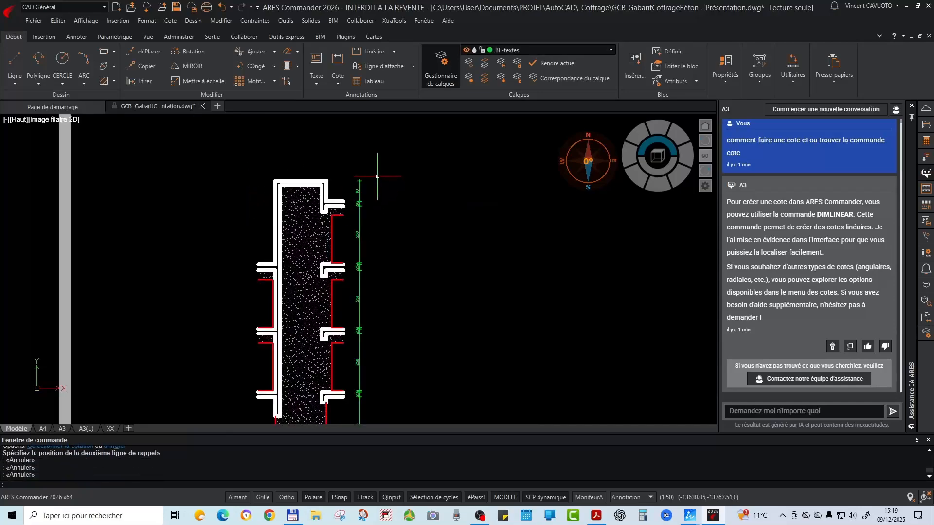
pyautogui.scroll(-4, 368, 333)
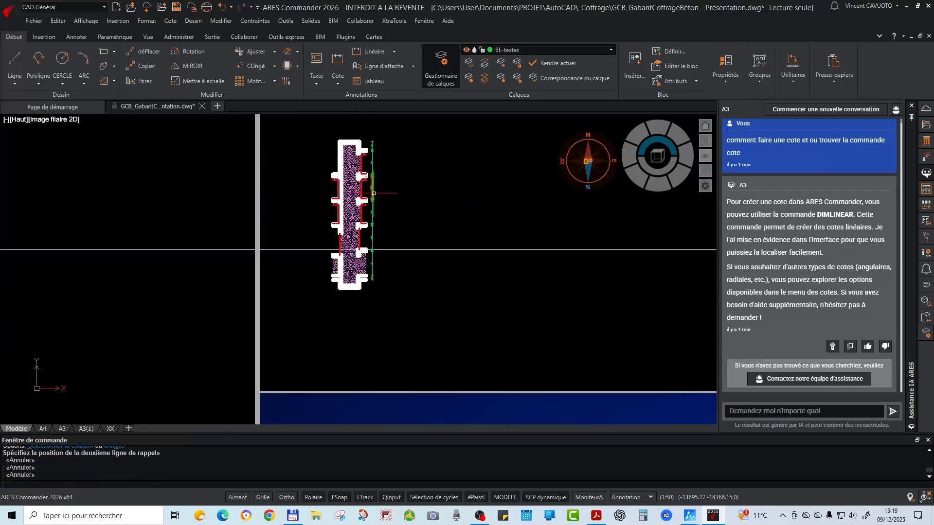
pyautogui.scroll(6, 375, 285)
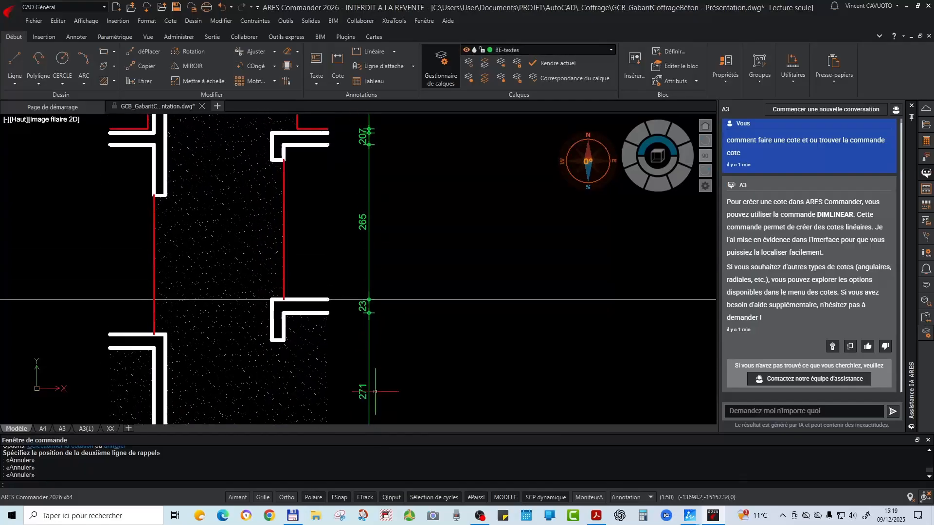
pyautogui.scroll(5, 369, 139)
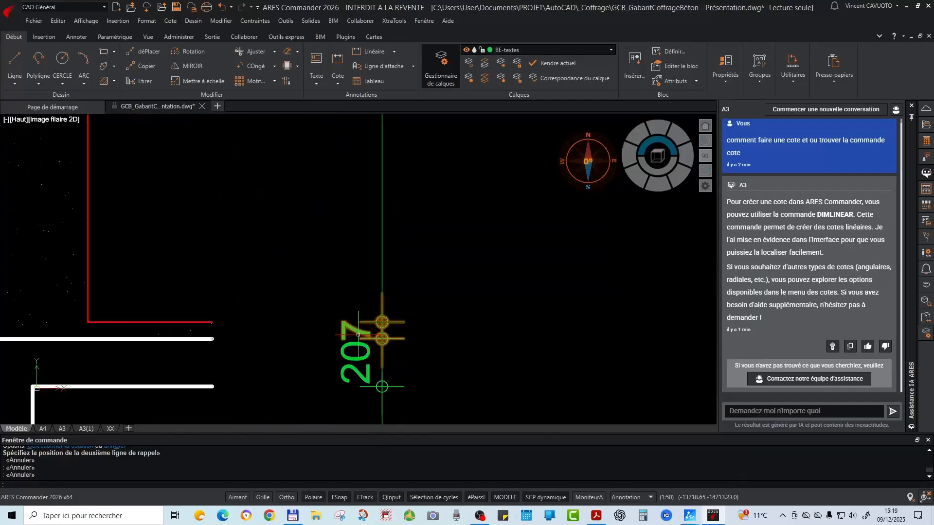
pyautogui.click(382, 307)
pyautogui.click(355, 331)
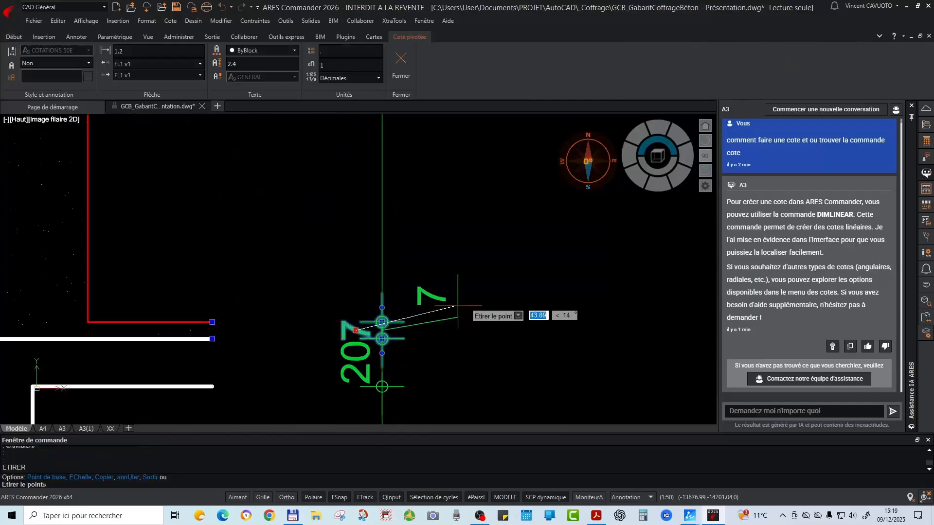
pyautogui.click(459, 305)
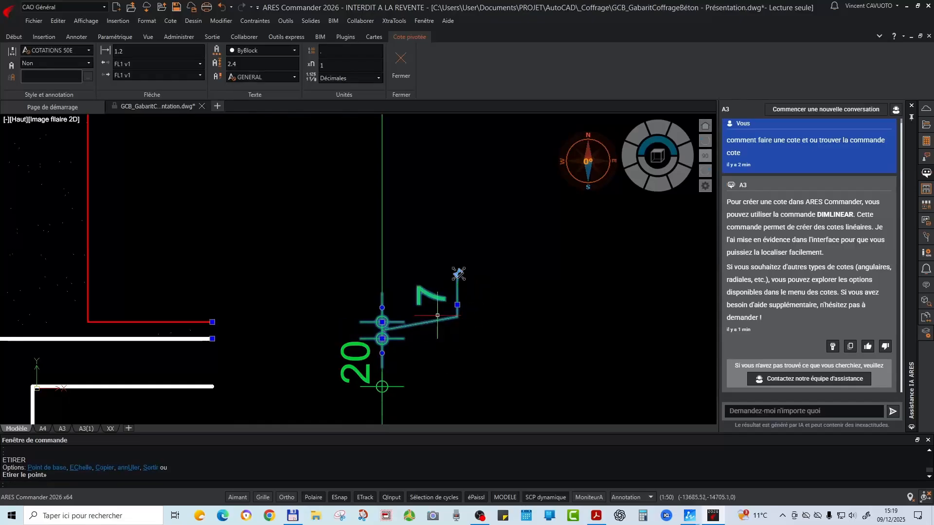
# Try a precision of 0.00 on the moved 7 dimension and set it back to 0.0
pyautogui.moveTo(460, 275)
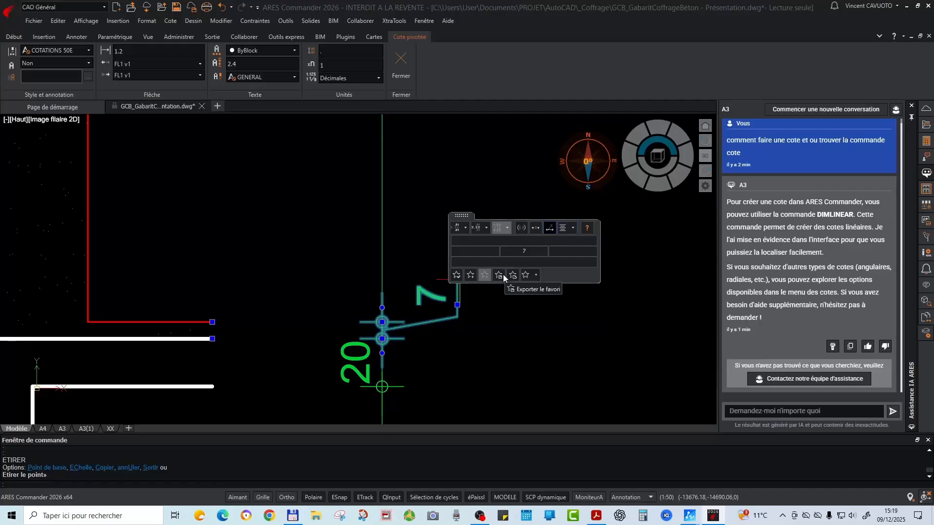
pyautogui.click(483, 228)
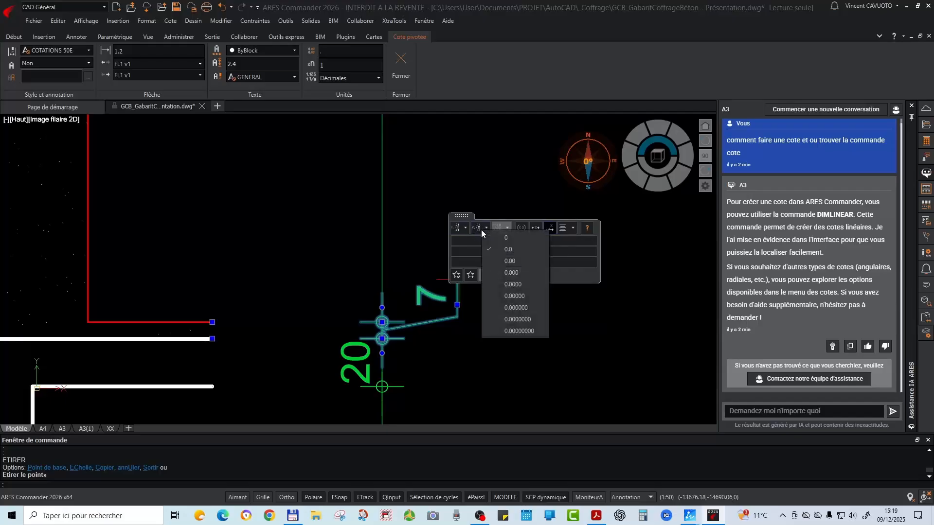
pyautogui.click(527, 261)
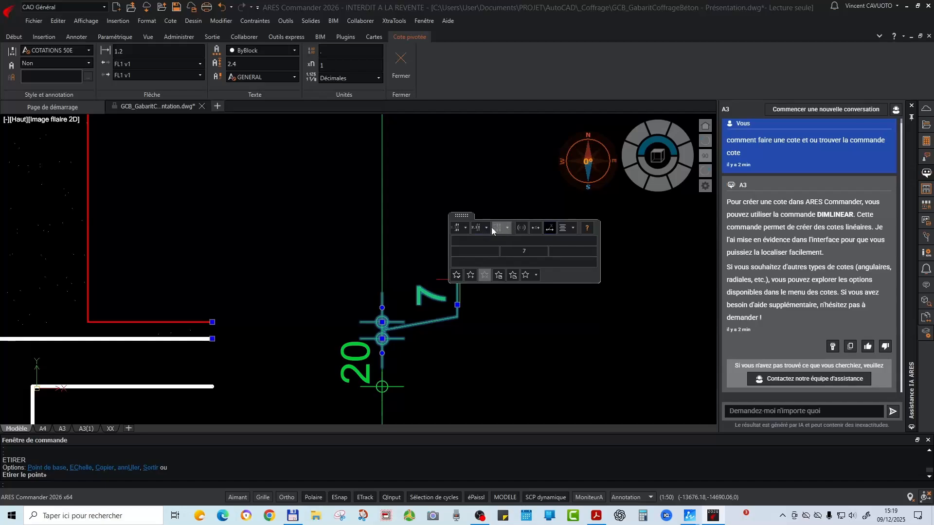
pyautogui.click(485, 229)
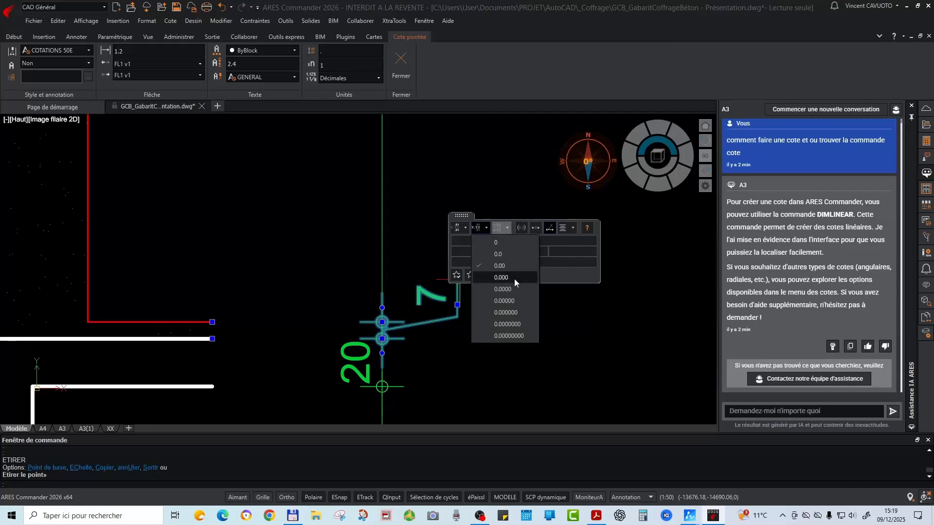
pyautogui.click(510, 253)
pyautogui.click(459, 383)
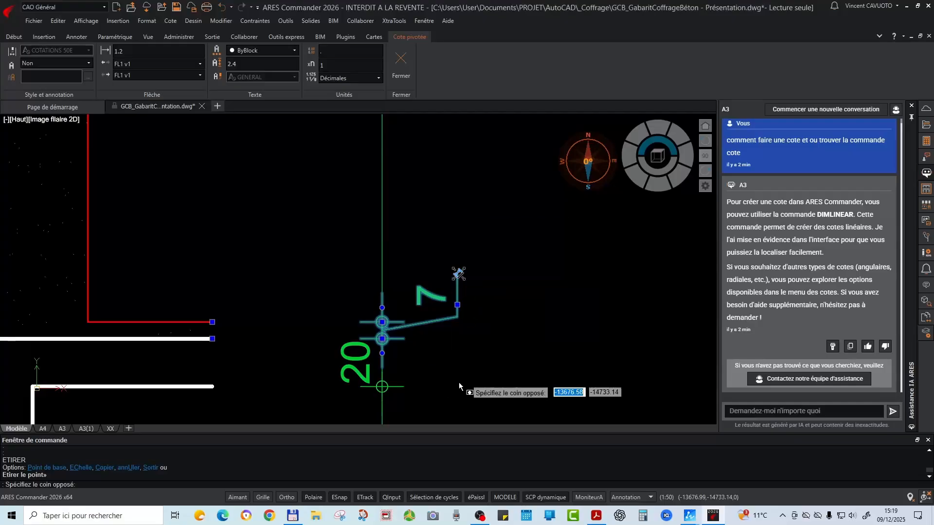
pyautogui.press('Escape')
# Move the overlapping 7 dimension text at the next slab up out to the right of the dimension chain
pyautogui.scroll(-5, 456, 362)
pyautogui.scroll(5, 455, 198)
pyautogui.scroll(-2, 389, 350)
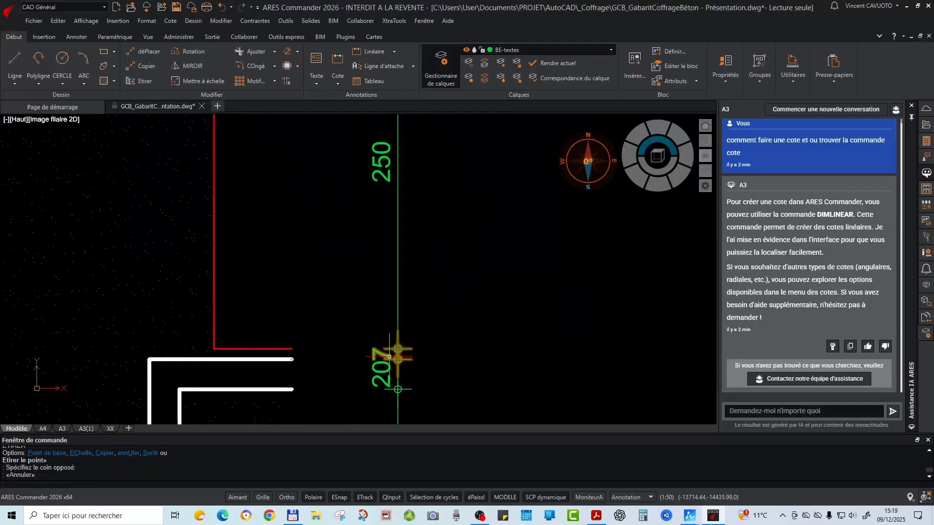
pyautogui.click(387, 357)
pyautogui.click(382, 354)
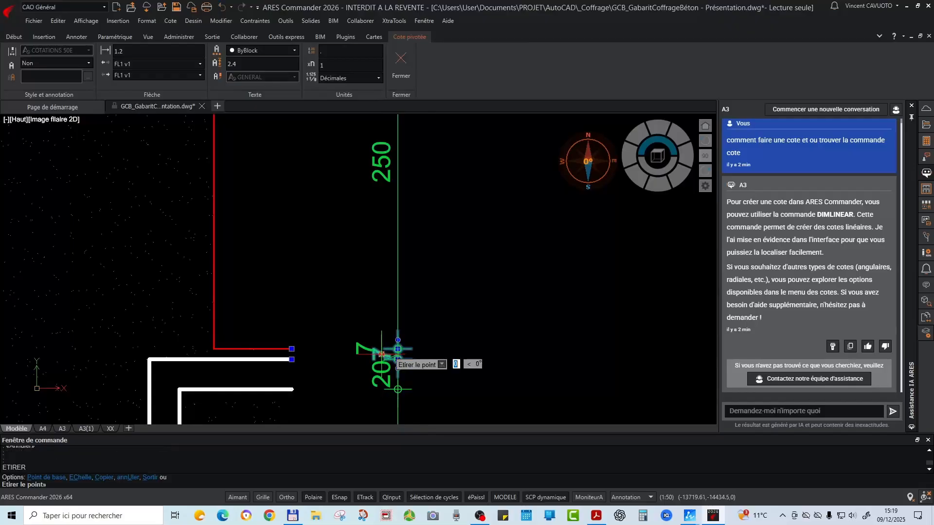
pyautogui.scroll(-5, 422, 343)
pyautogui.press('Escape')
pyautogui.press('Escape')
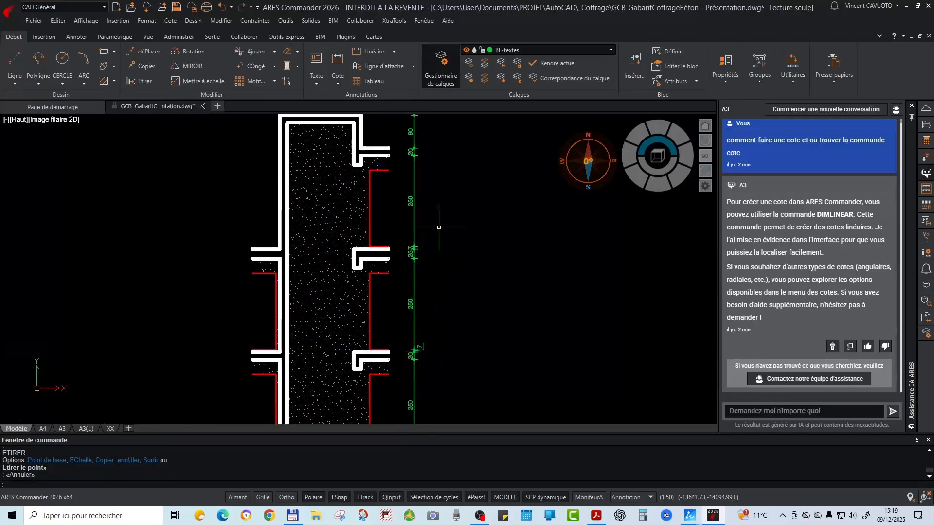
# Move the 7 dimension text overlapping the 25 at the upper slab out to the right of the chain
pyautogui.scroll(5, 437, 230)
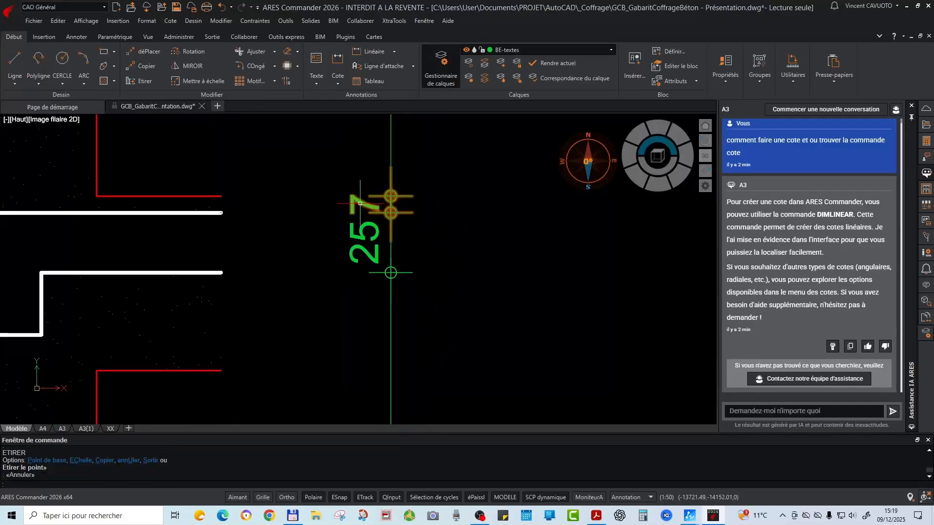
pyautogui.click(371, 203)
pyautogui.click(365, 205)
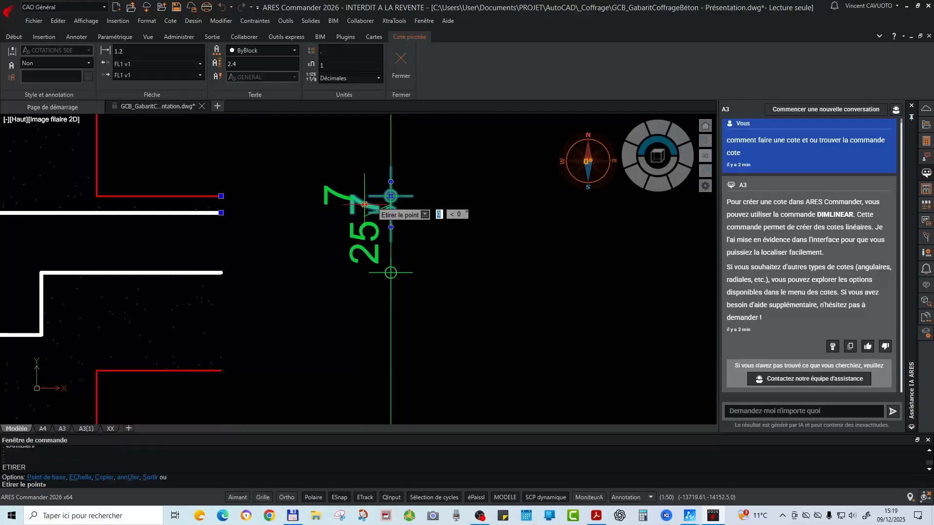
pyautogui.click(438, 173)
pyautogui.press('Escape')
# Examine the dimension chain along the building section from the top storey down to the foundation
pyautogui.scroll(-3, 405, 252)
pyautogui.scroll(-5, 363, 312)
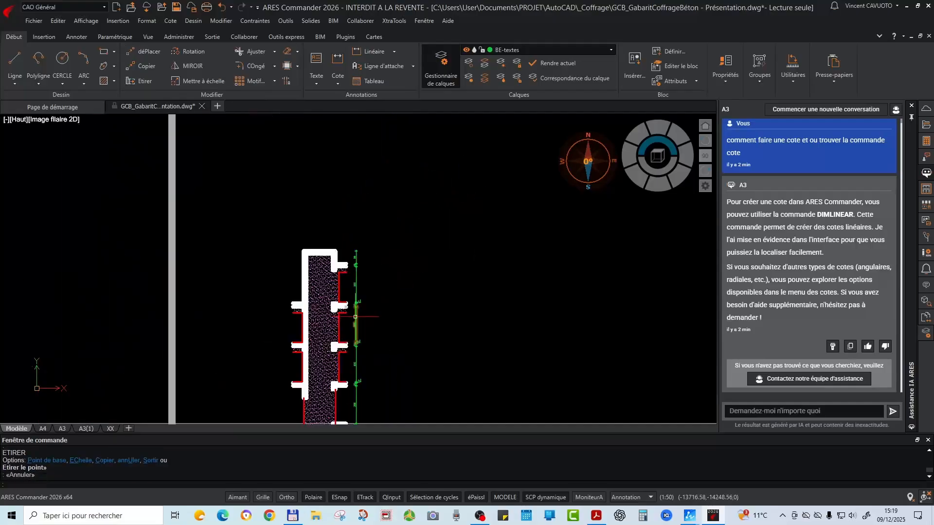
pyautogui.moveTo(376, 331)
pyautogui.mouseDown(button='middle')
pyautogui.moveTo(380, 254)
pyautogui.moveTo(414, 184)
pyautogui.moveTo(379, 198)
pyautogui.moveTo(380, 229)
pyautogui.mouseUp(button='middle')
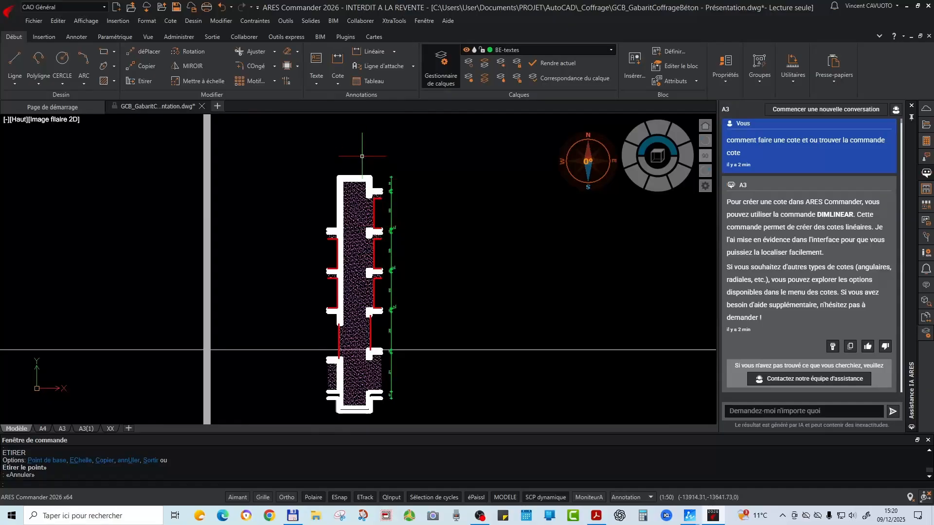
pyautogui.scroll(3, 380, 228)
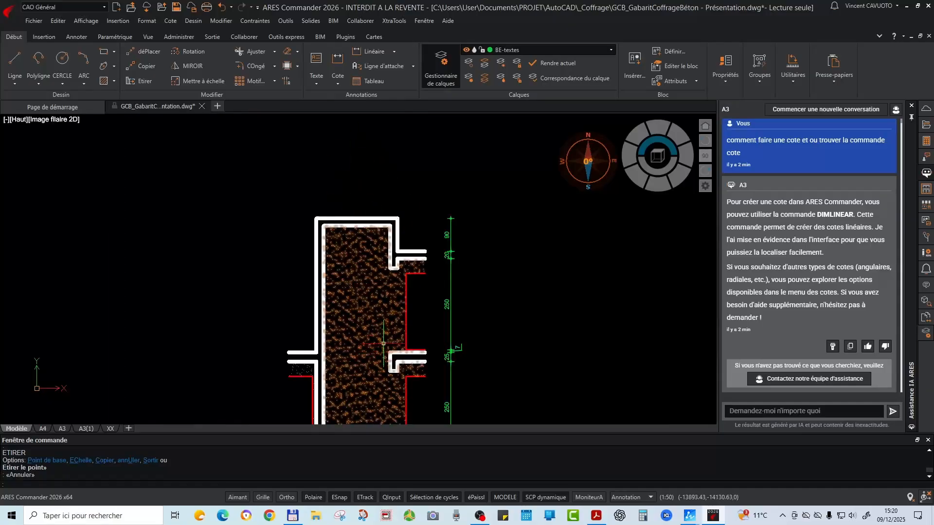
pyautogui.scroll(-3, 385, 252)
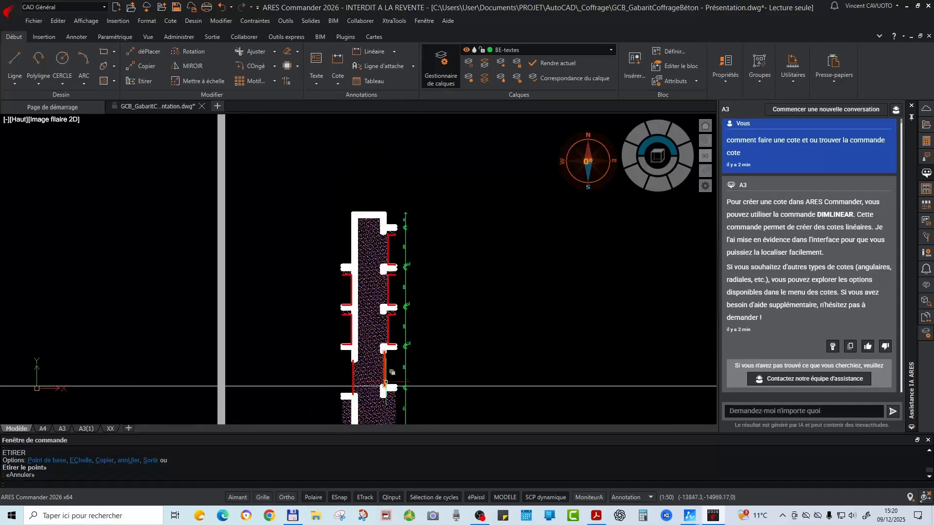
pyautogui.moveTo(386, 373); pyautogui.dragTo(386, 258, button='middle')
pyautogui.scroll(3, 382, 306)
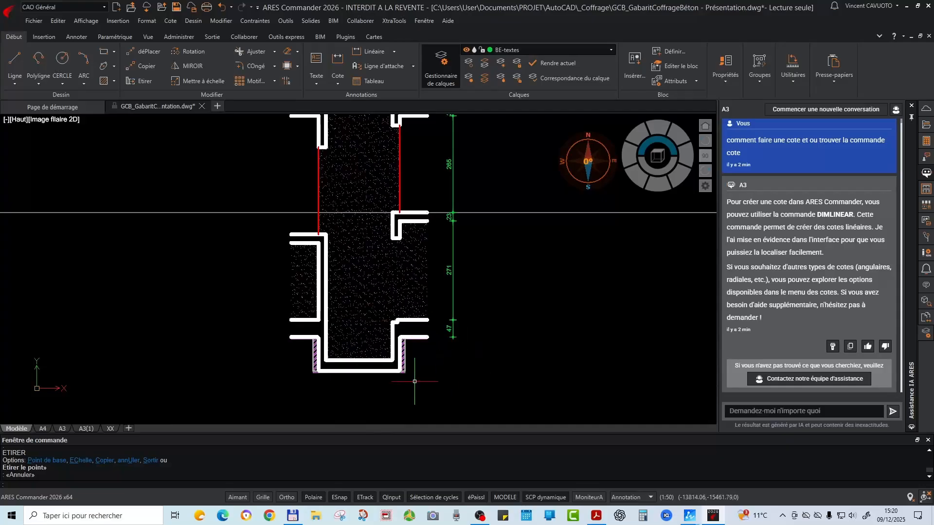
pyautogui.scroll(3, 411, 329)
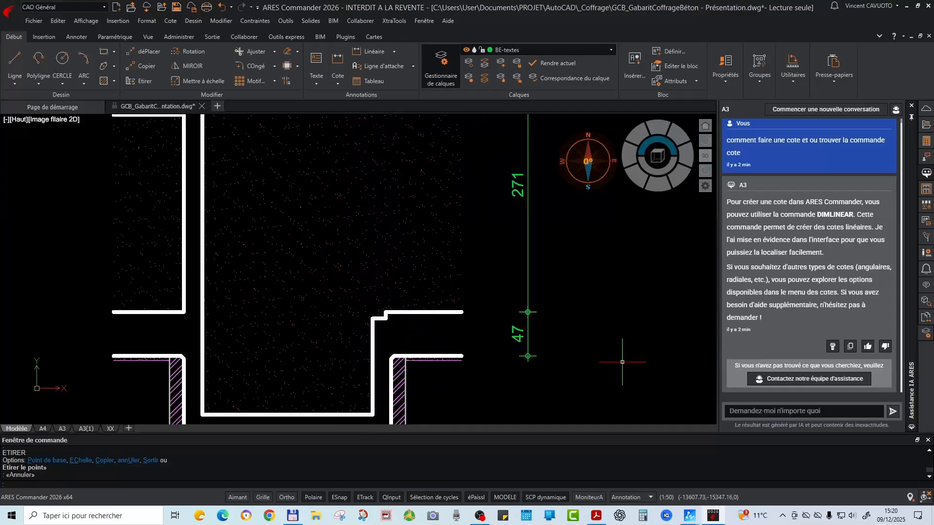
pyautogui.click(926, 191)
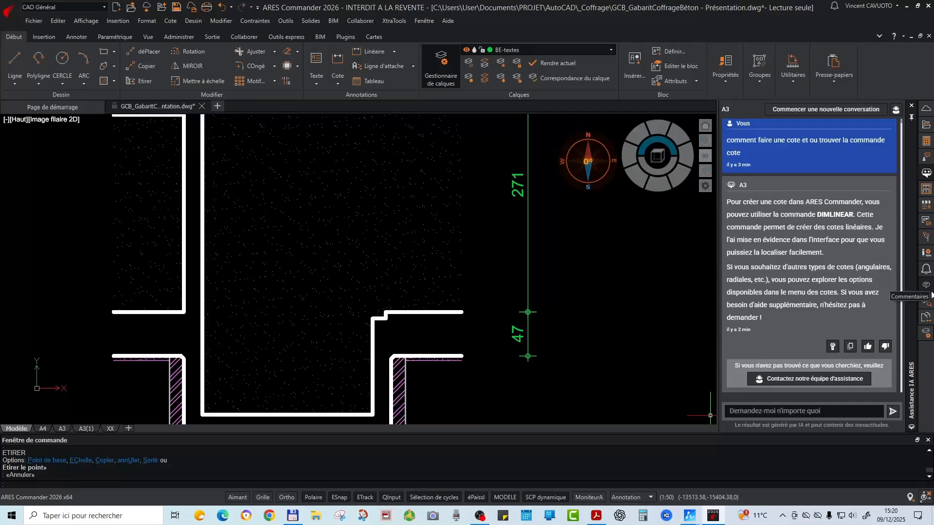
pyautogui.click(926, 318)
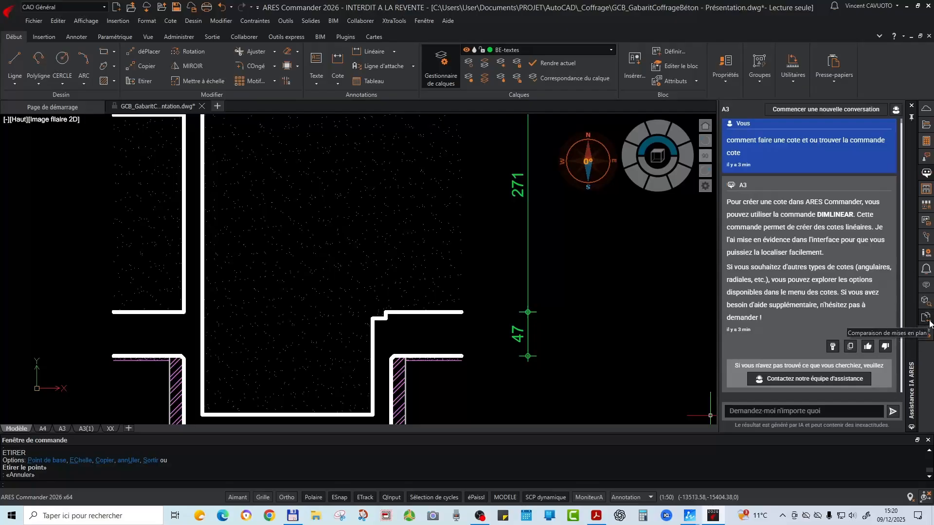
pyautogui.scroll(-6, 523, 305)
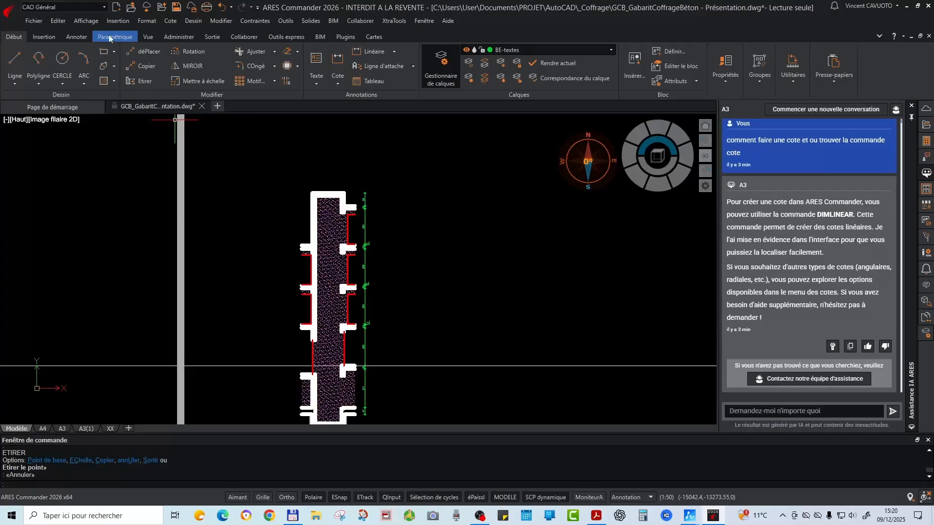
pyautogui.click(44, 37)
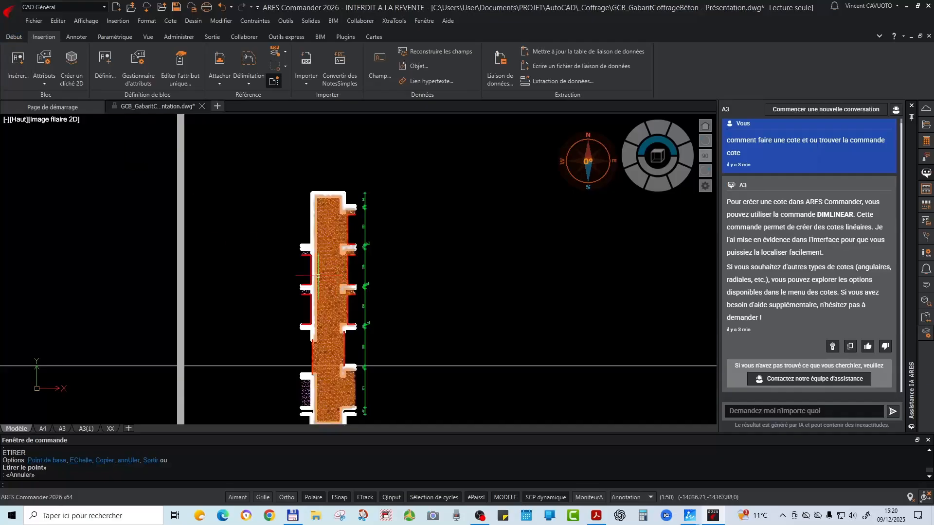
pyautogui.click(15, 37)
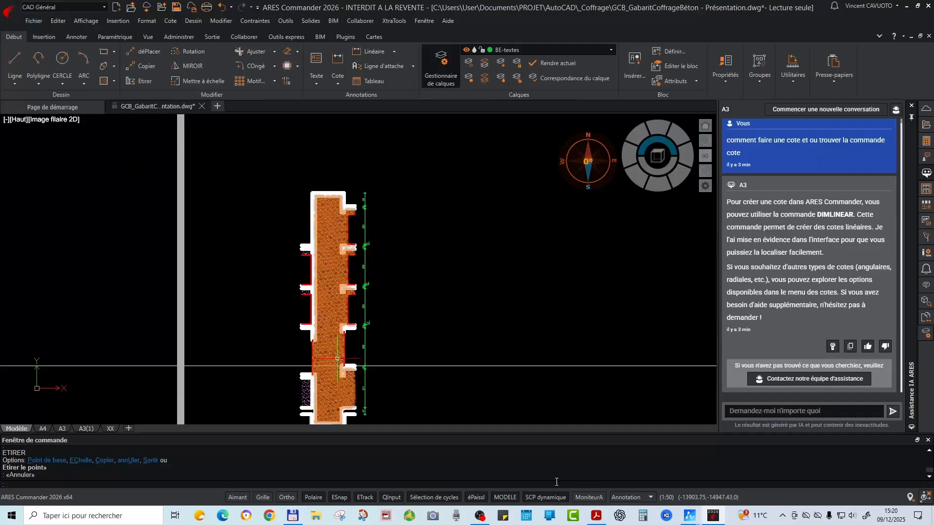
# Locate the Niveau auto level symbols for the different scales in the drawing's annotation legend
pyautogui.scroll(-4, 386, 340)
pyautogui.scroll(-2, 432, 292)
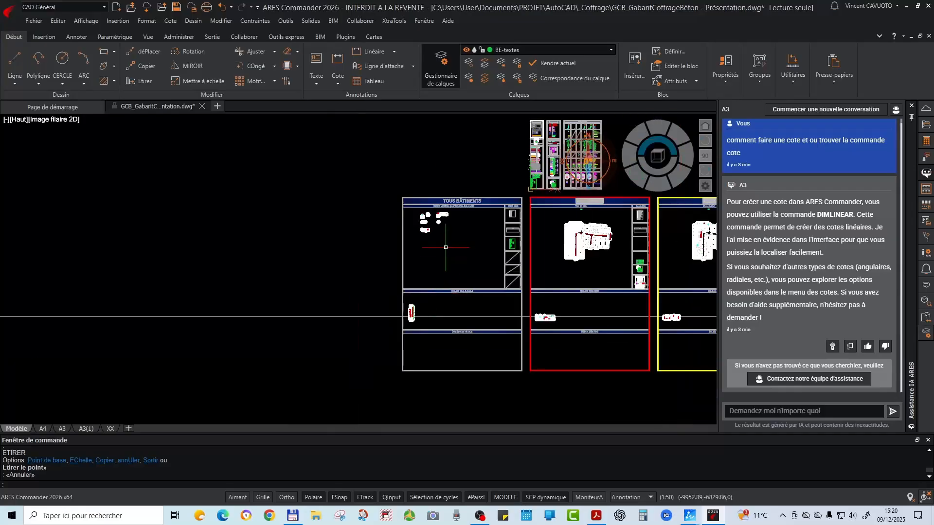
pyautogui.scroll(1, 580, 140)
pyautogui.scroll(10, 596, 143)
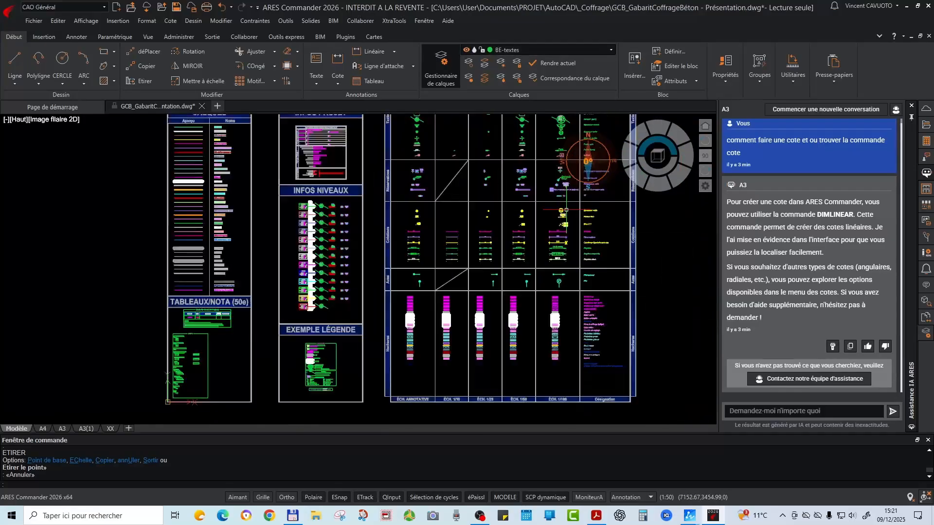
pyautogui.moveTo(542, 229); pyautogui.dragTo(435, 236, button='middle')
pyautogui.scroll(2, 435, 237)
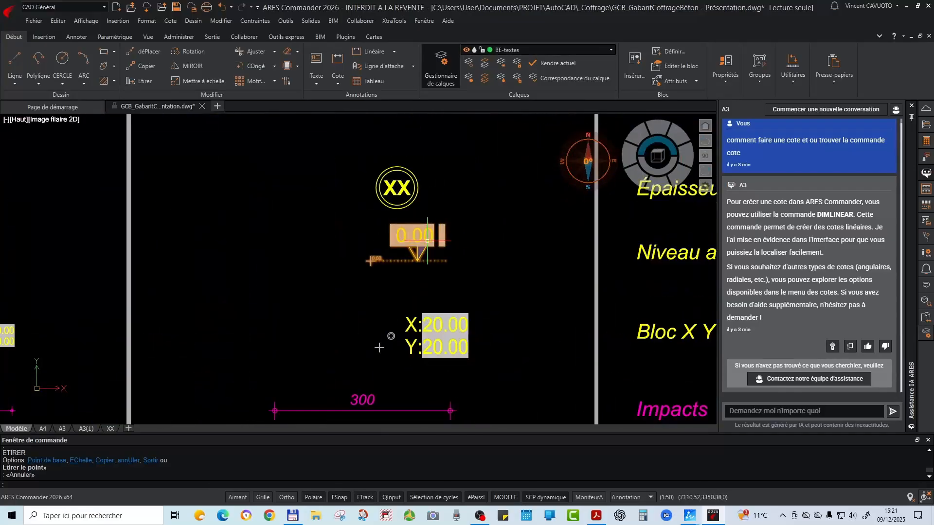
pyautogui.click(421, 241)
pyautogui.scroll(-4, 548, 258)
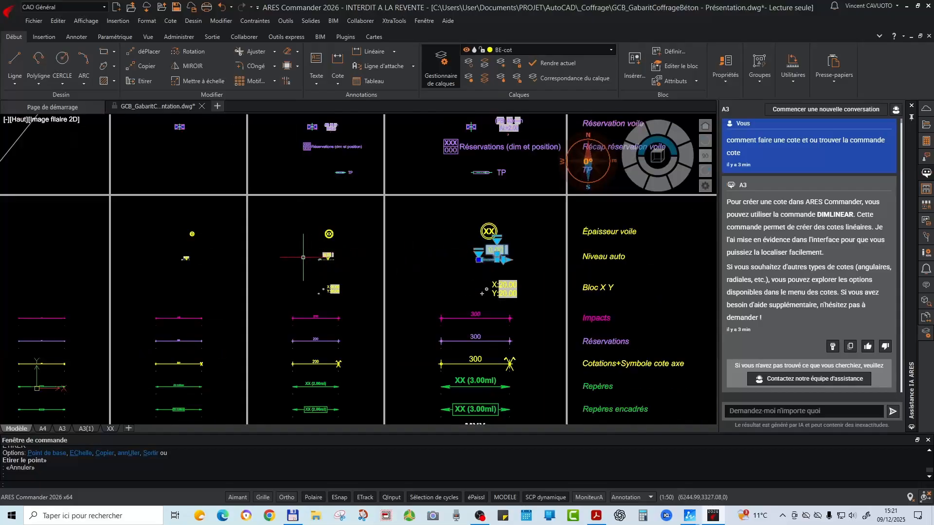
pyautogui.scroll(2, 303, 257)
pyautogui.press('Escape')
# Copy the Niveau auto level symbol from the annotation legend, by its triangle tip, to just above the lower slab of the building section
pyautogui.scroll(6, 366, 239)
pyautogui.click(350, 263)
pyautogui.click(99, 395)
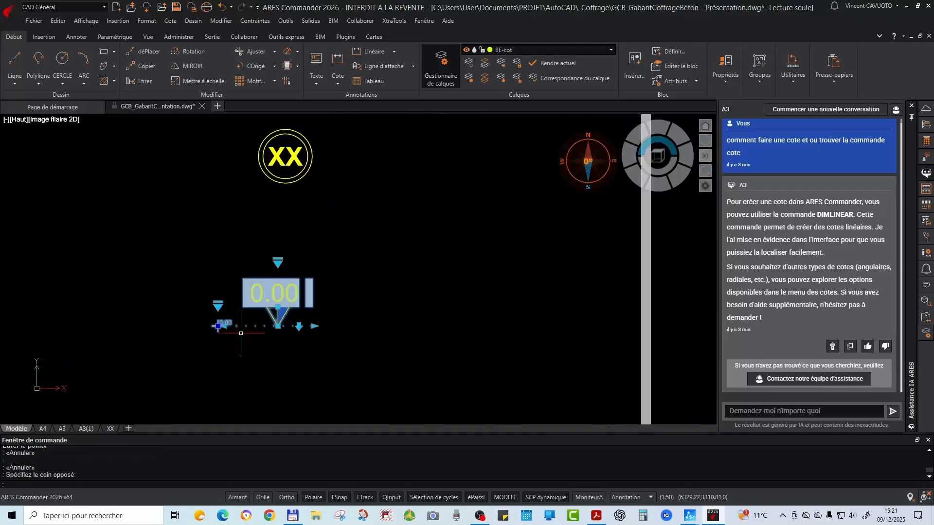
pyautogui.write('cp')
pyautogui.press('Return')
pyautogui.click(278, 326)
pyautogui.scroll(-8, 343, 240)
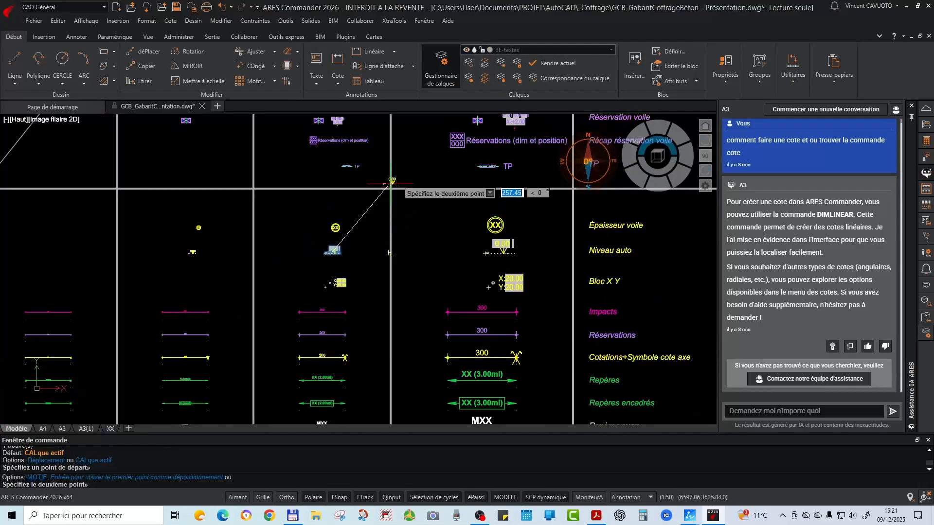
pyautogui.scroll(-10, 391, 183)
pyautogui.moveTo(150, 380); pyautogui.dragTo(343, 214, button='middle')
pyautogui.scroll(8, 312, 274)
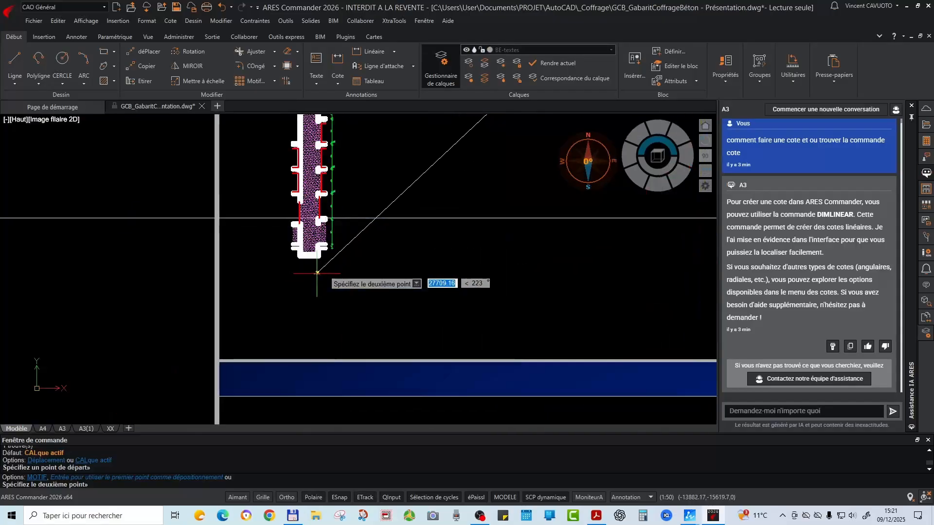
pyautogui.scroll(6, 317, 273)
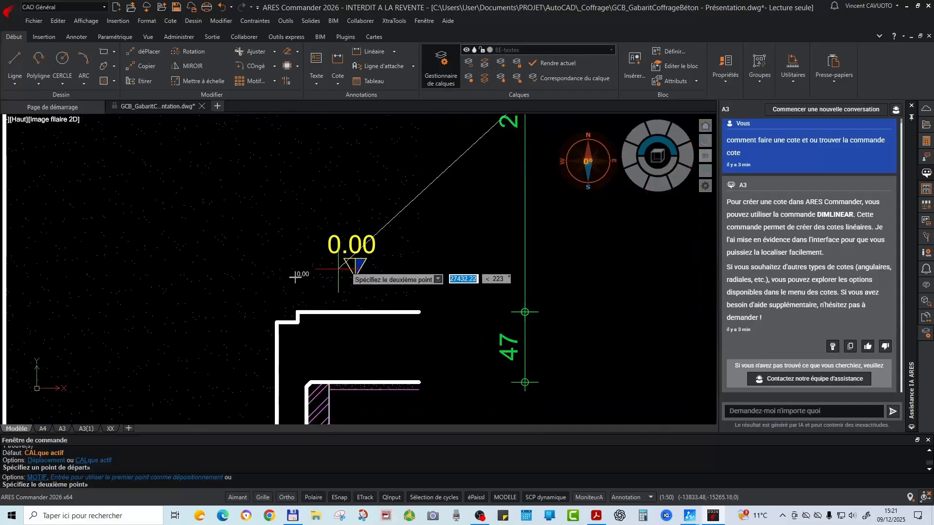
pyautogui.press('Escape')
# Move the copied level symbol by its reference point onto the top of the slab beside the 23 dimension, at the wall line
pyautogui.click(295, 276)
pyautogui.press('Escape')
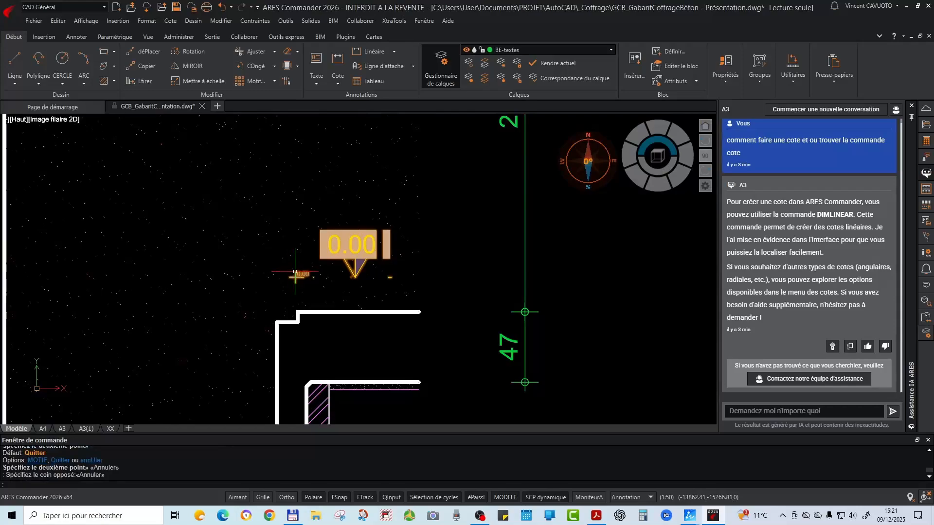
pyautogui.click(294, 271)
pyautogui.click(295, 278)
pyautogui.scroll(-8, 320, 276)
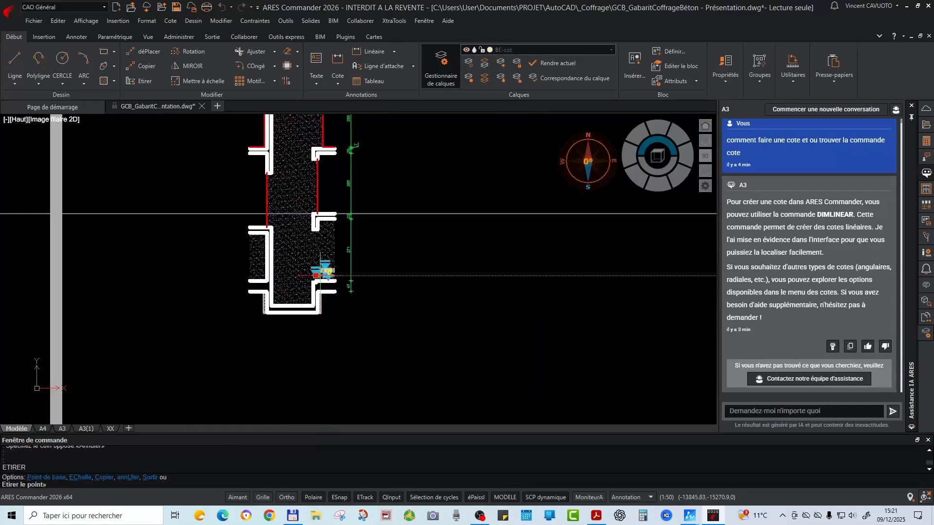
pyautogui.scroll(10, 317, 214)
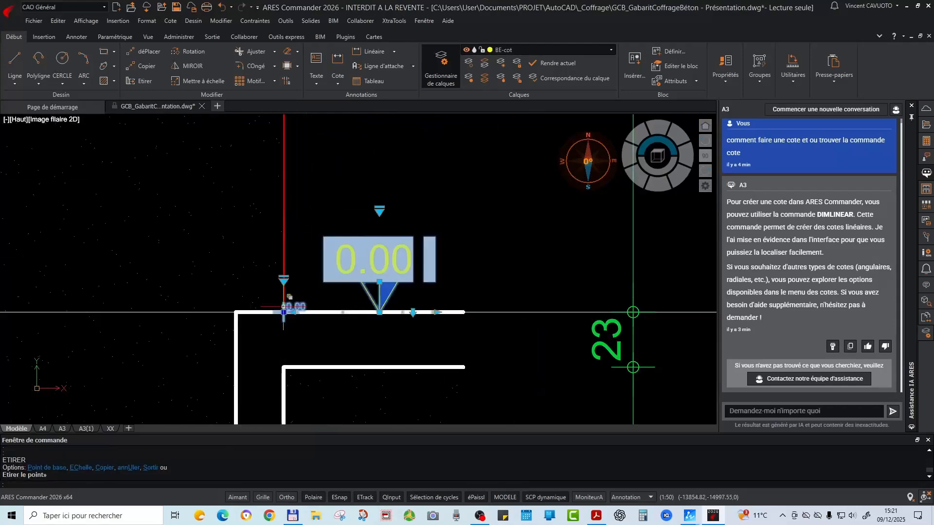
pyautogui.scroll(-8, 284, 306)
pyautogui.press('Escape')
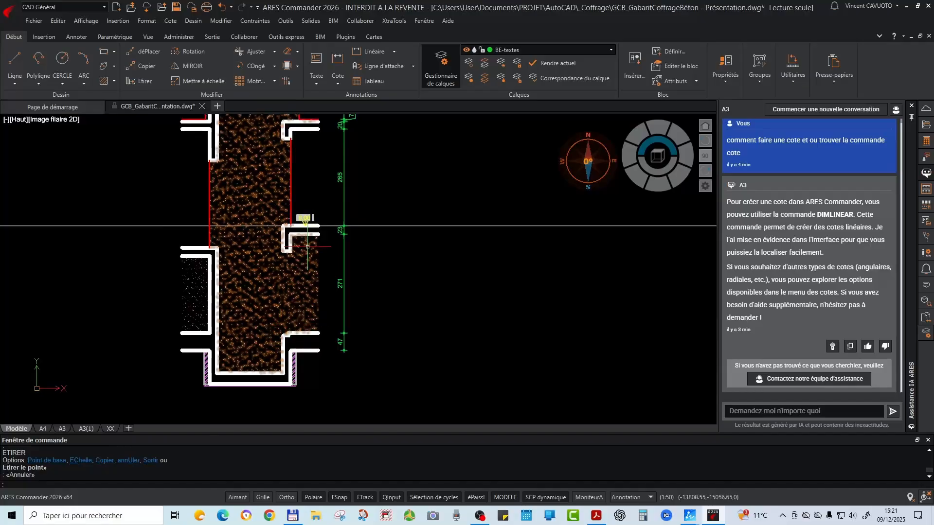
pyautogui.scroll(4, 308, 246)
pyautogui.click(303, 222)
pyautogui.scroll(6, 301, 233)
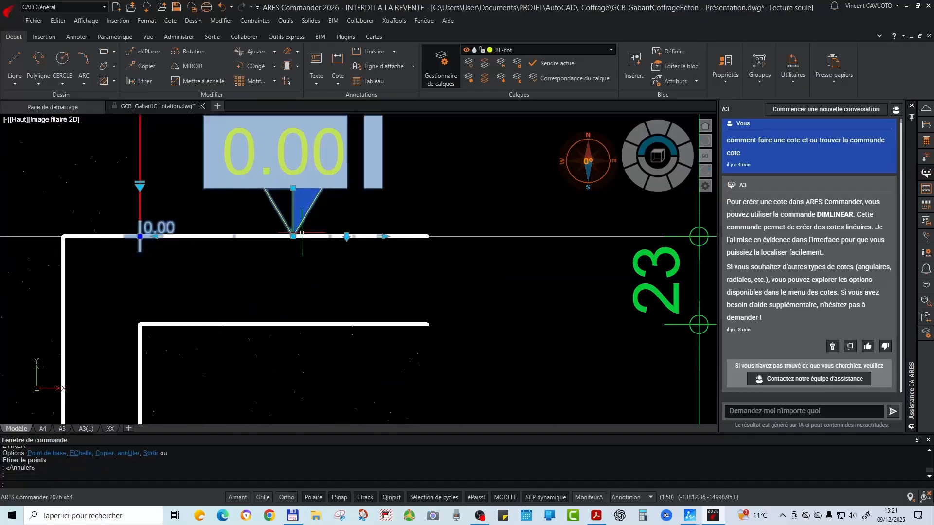
pyautogui.scroll(-2, 301, 233)
pyautogui.press('Escape')
# Start loading an application with APPLOAD and browse to the Documents > PROJET > AutoCAD > Lisp folder
pyautogui.write('AD')
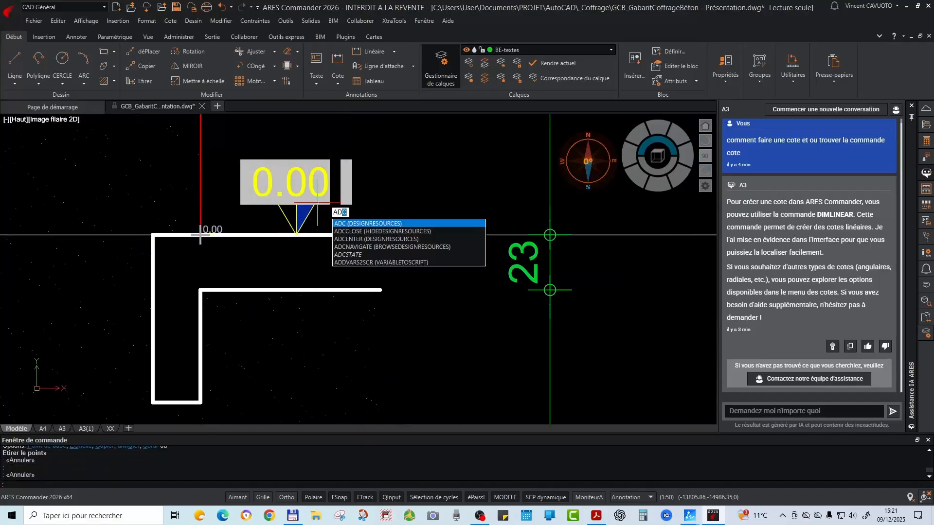
pyautogui.press('Escape')
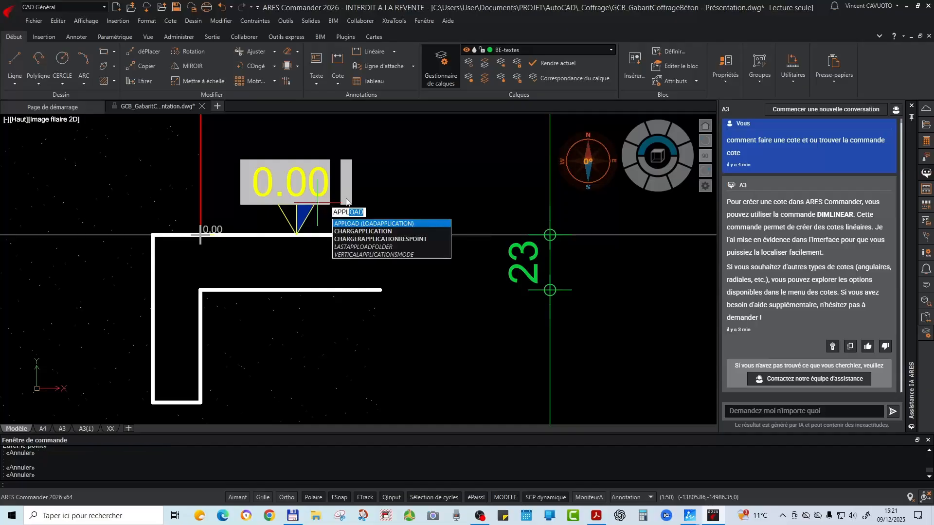
pyautogui.click(357, 229)
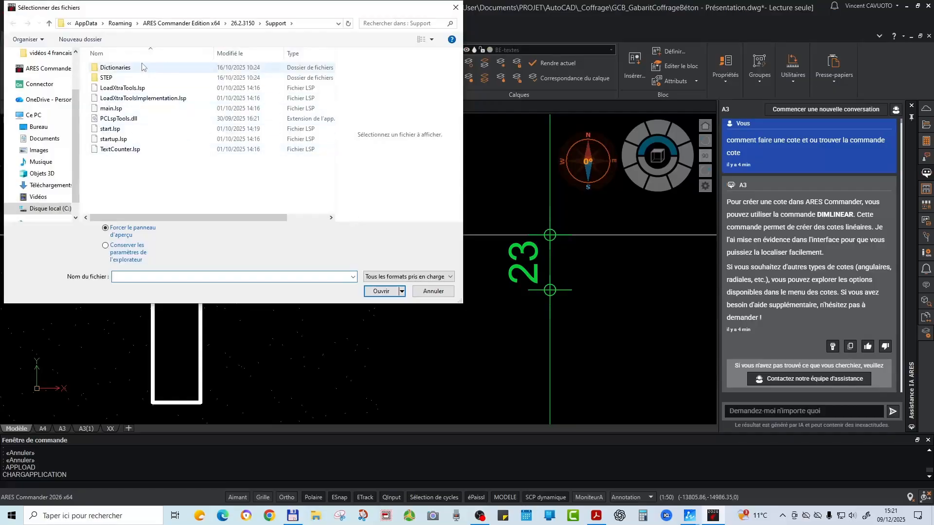
pyautogui.click(44, 138)
pyautogui.scroll(-3, 120, 133)
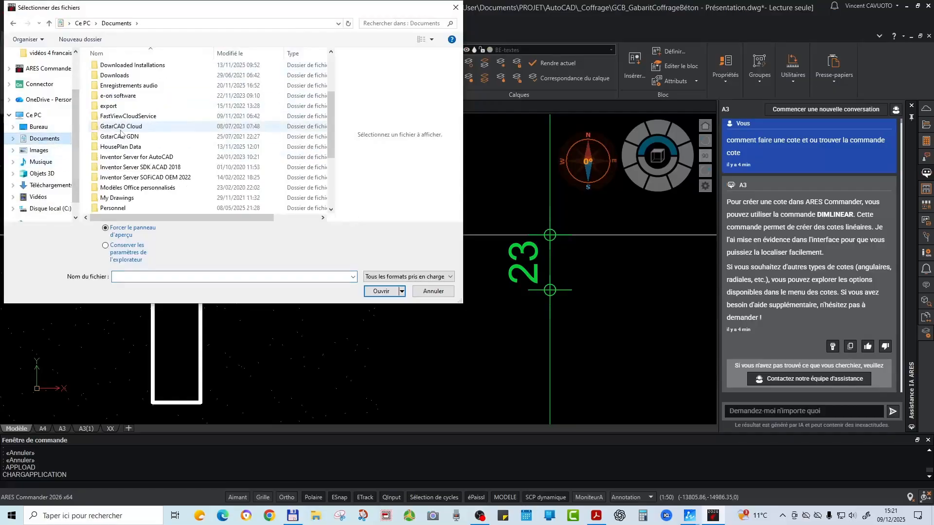
pyautogui.scroll(-2, 120, 133)
pyautogui.doubleClick(117, 158)
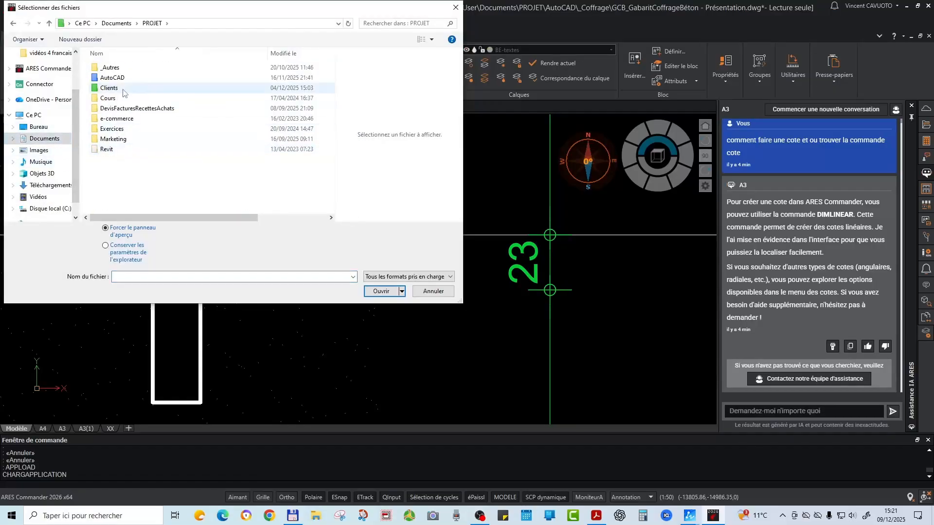
pyautogui.doubleClick(117, 78)
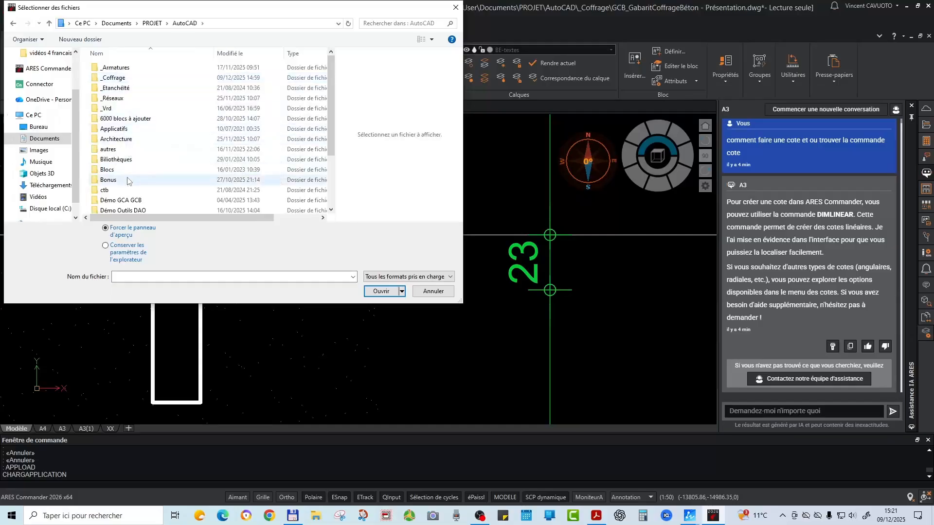
pyautogui.scroll(-2, 130, 139)
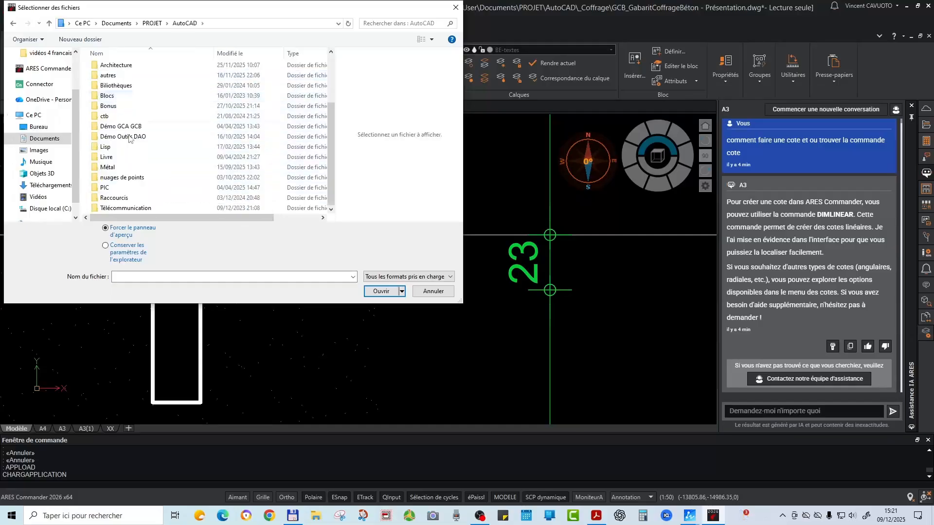
pyautogui.doubleClick(116, 147)
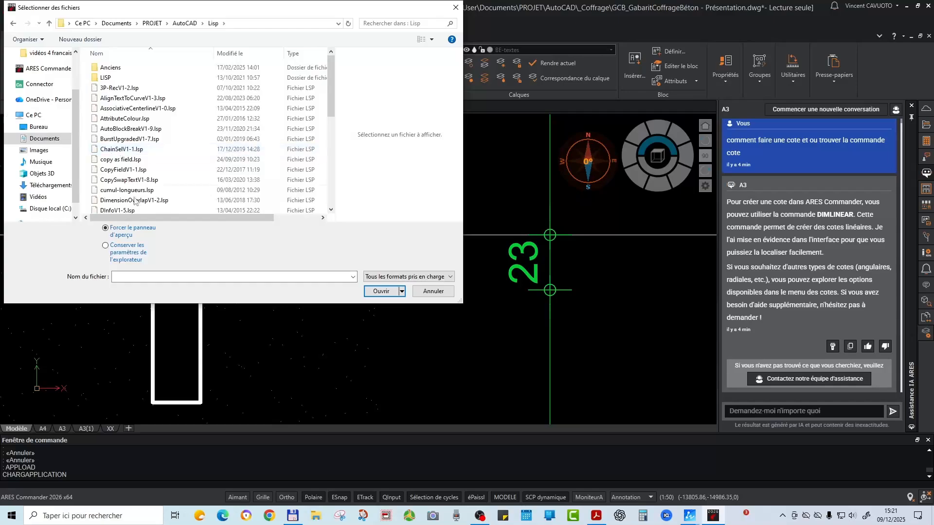
# Load Niveau auto.lsp and allow it to run from its unapproved folder
pyautogui.click(121, 98)
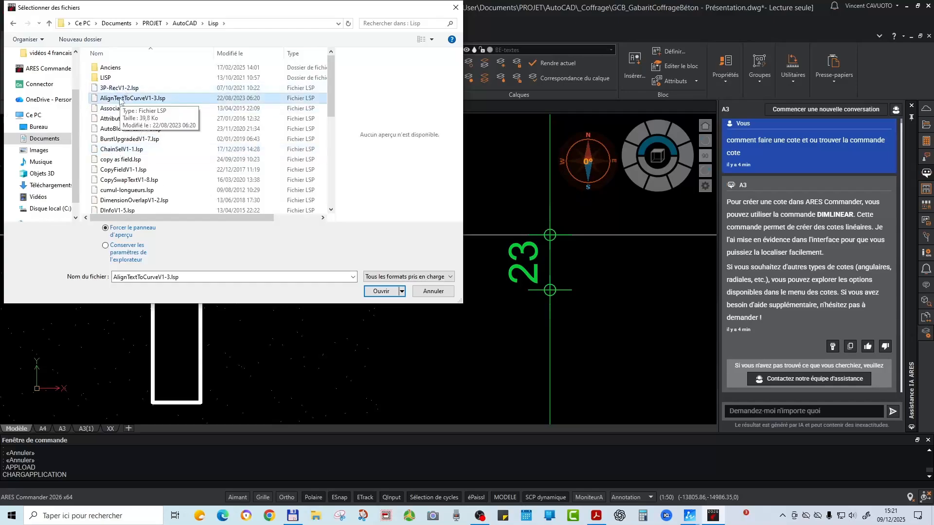
pyautogui.scroll(-5, 120, 100)
pyautogui.click(119, 148)
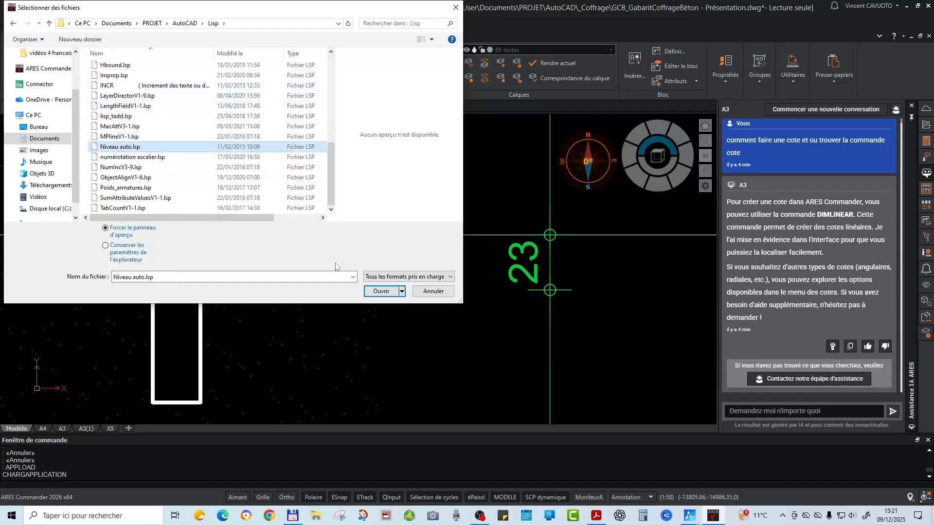
pyautogui.click(381, 293)
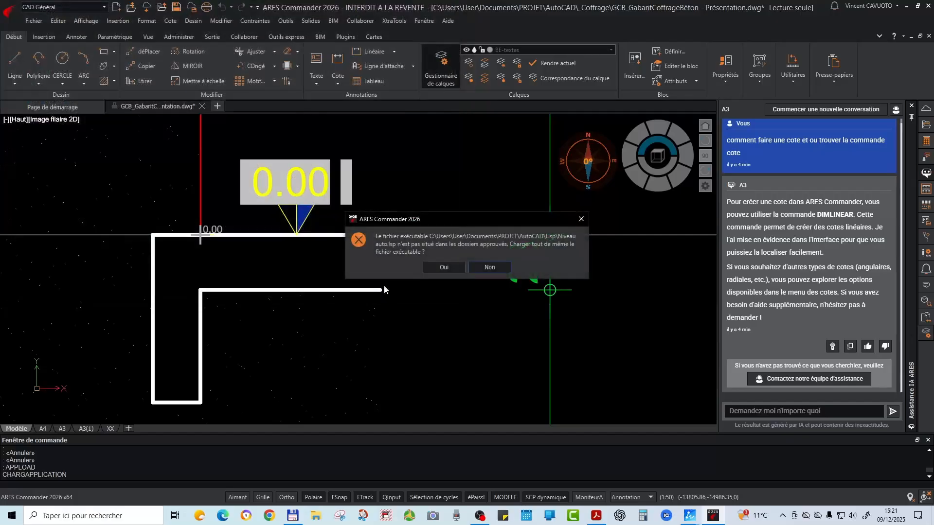
pyautogui.click(443, 268)
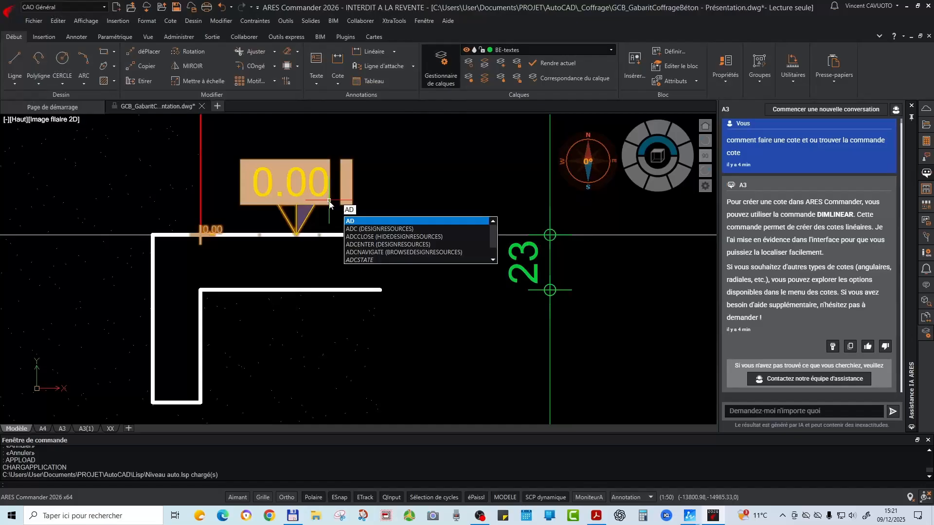
# Copy the 0.00 level symbol with the AD command onto the corner of the lower slab's top face, beside the 47 dimension
pyautogui.press('Return')
pyautogui.scroll(-4, 329, 224)
pyautogui.click(323, 208)
pyautogui.scroll(-4, 300, 145)
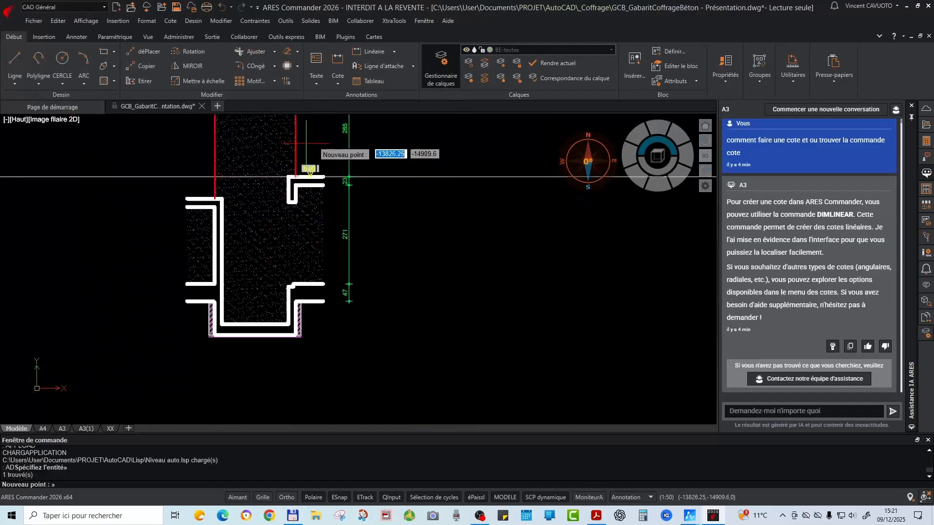
pyautogui.scroll(2, 314, 311)
pyautogui.scroll(2, 310, 225)
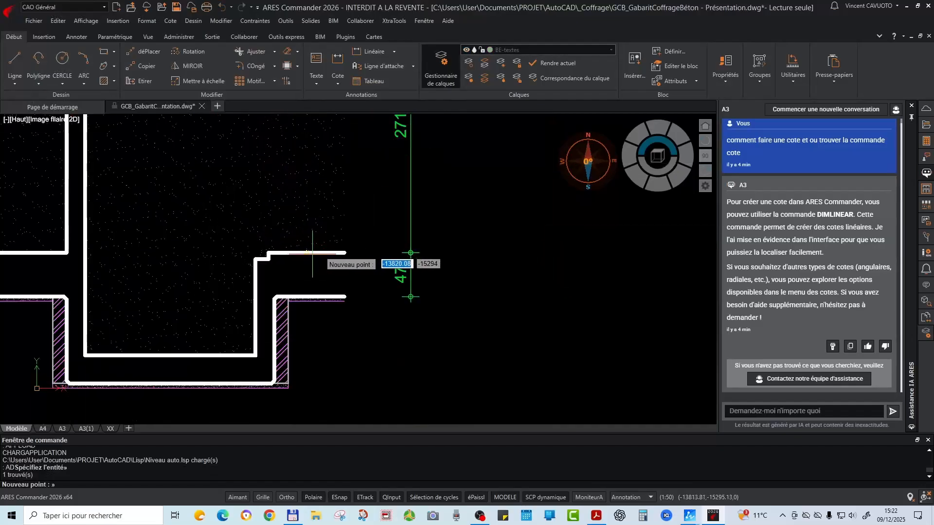
pyautogui.click(268, 253)
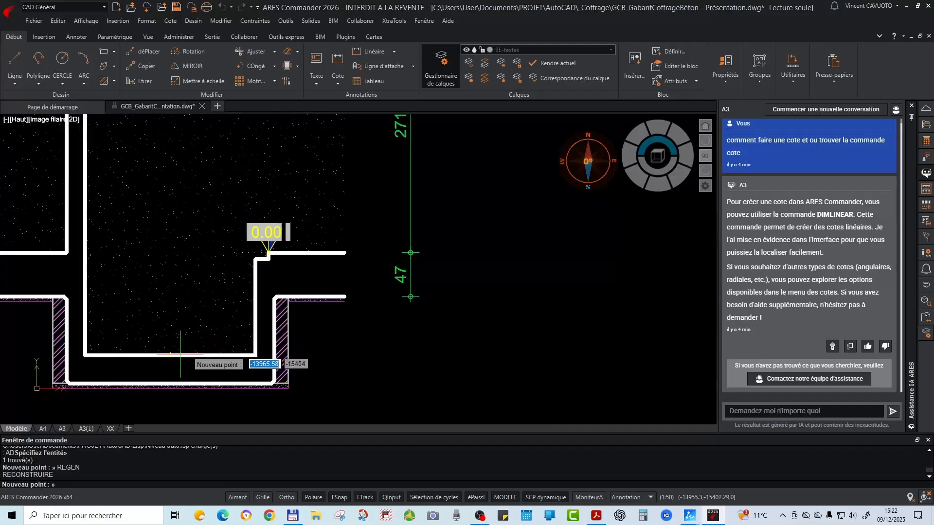
# Place another level symbol at the middle of the pit floor and end the AD command
pyautogui.scroll(4, 180, 354)
pyautogui.scroll(-3, 168, 358)
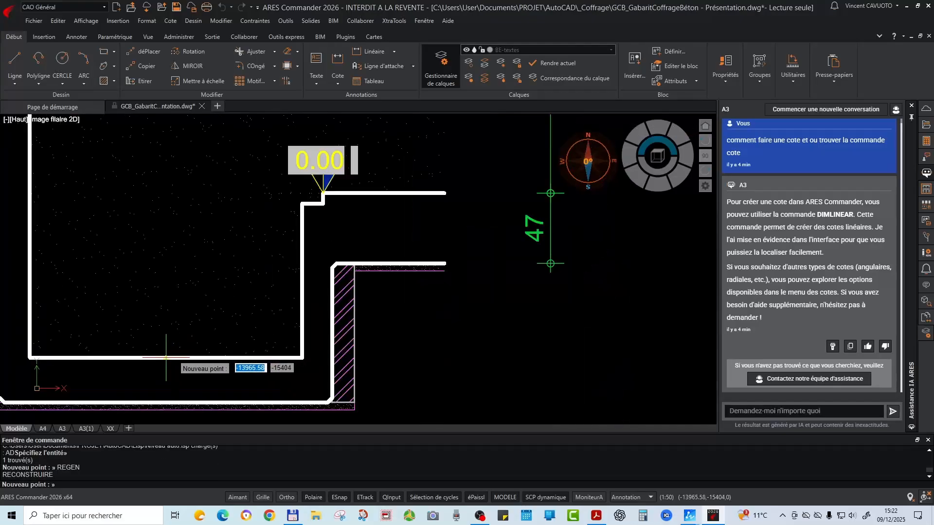
pyautogui.click(167, 357)
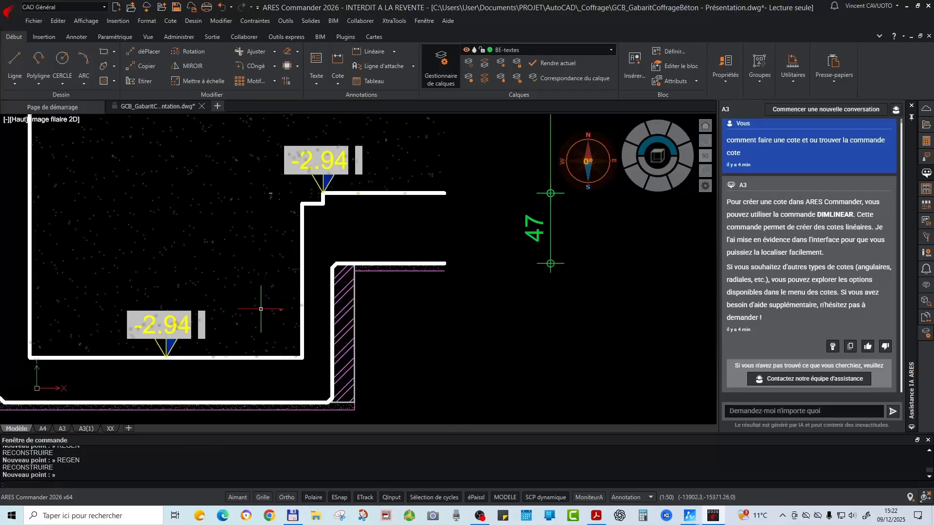
pyautogui.scroll(-3, 326, 349)
pyautogui.press('Escape')
# Regenerate the drawing with REGEN to refresh the level value on the pit floor symbol
pyautogui.scroll(3, 259, 347)
pyautogui.click(268, 340)
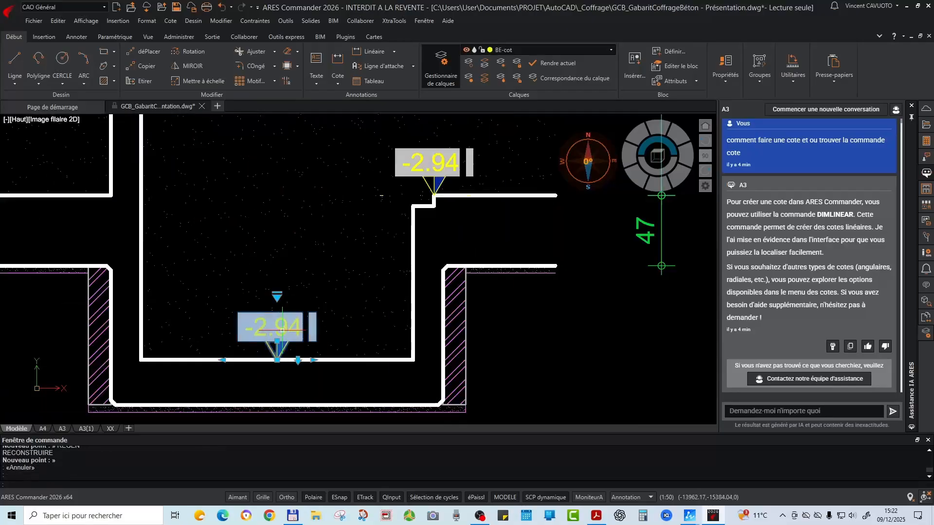
pyautogui.press('Escape')
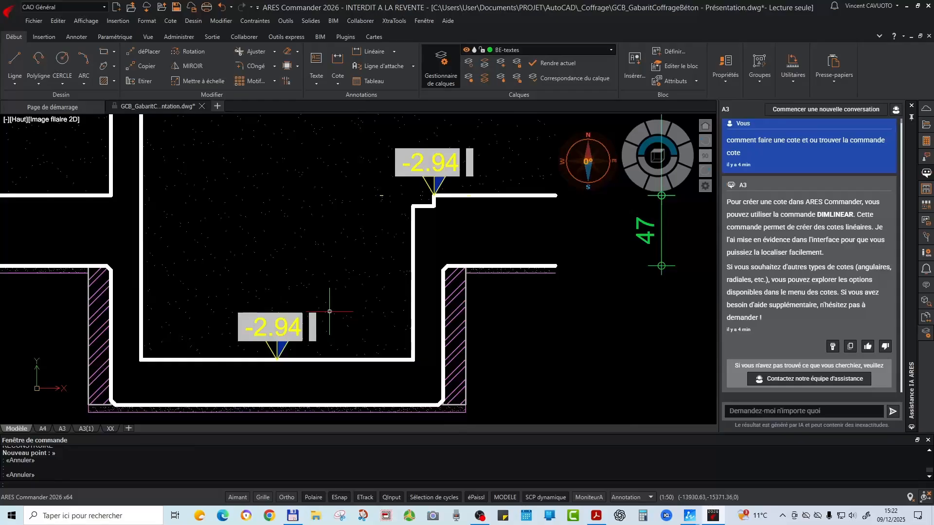
pyautogui.press('Return')
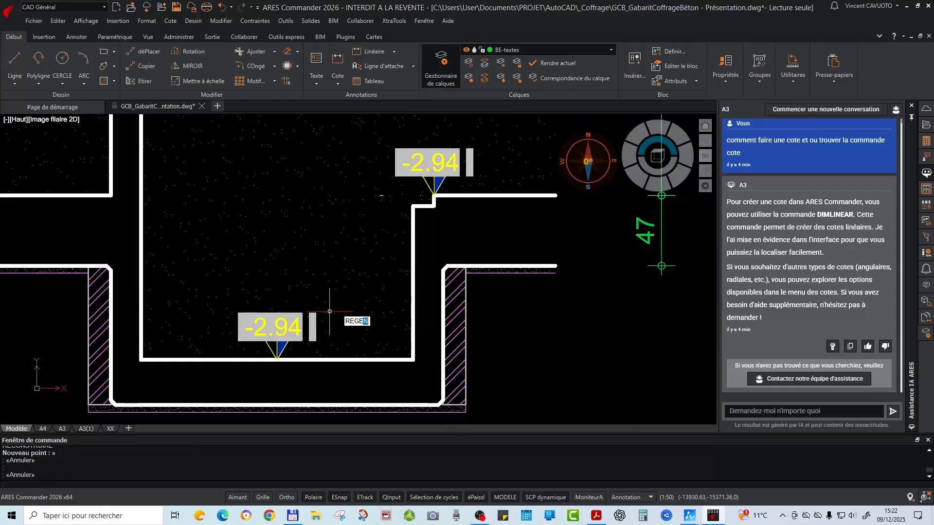
pyautogui.press('Return')
pyautogui.scroll(-3, 446, 209)
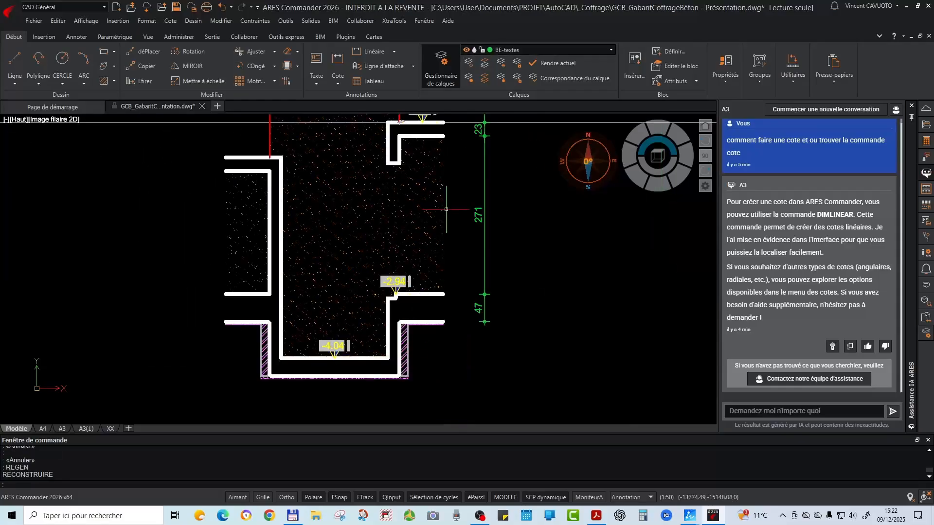
pyautogui.moveTo(446, 209); pyautogui.dragTo(441, 281, button='middle')
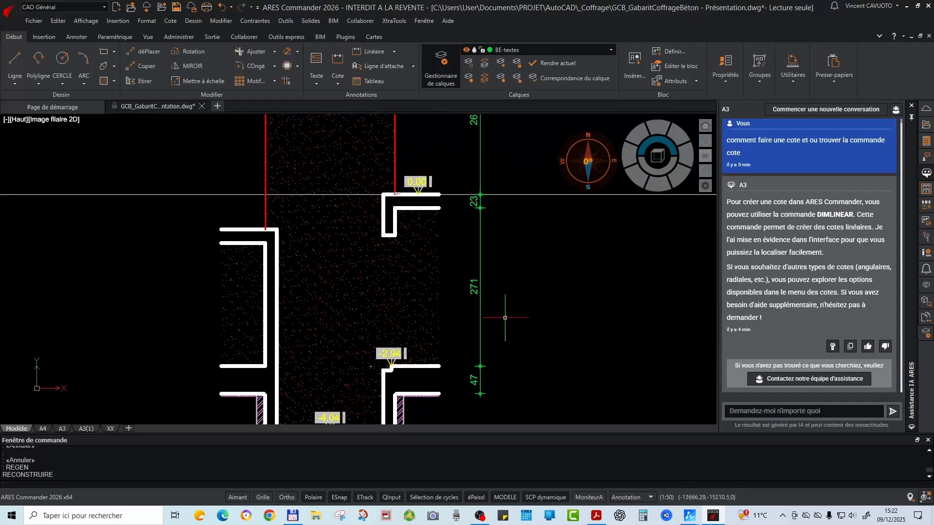
pyautogui.moveTo(510, 351); pyautogui.dragTo(502, 316, button='middle')
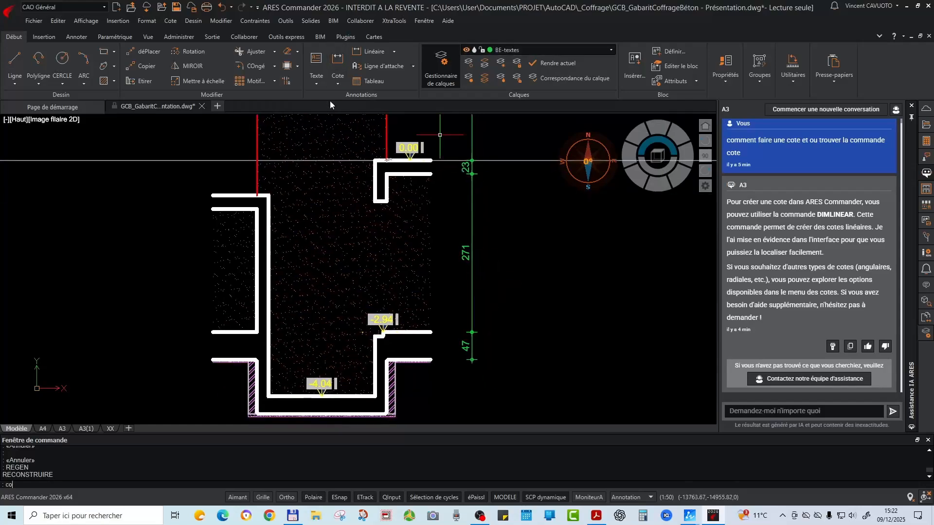
pyautogui.press('Return')
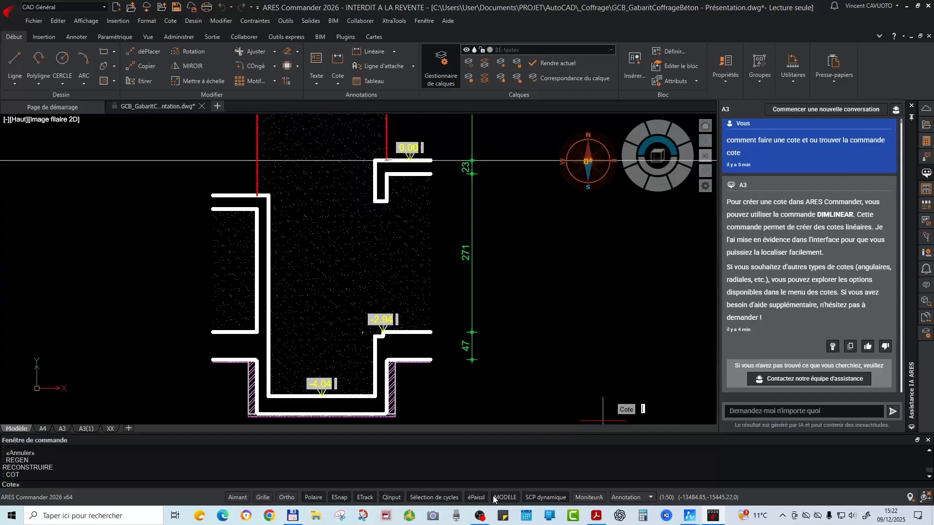
pyautogui.scroll(3, 387, 161)
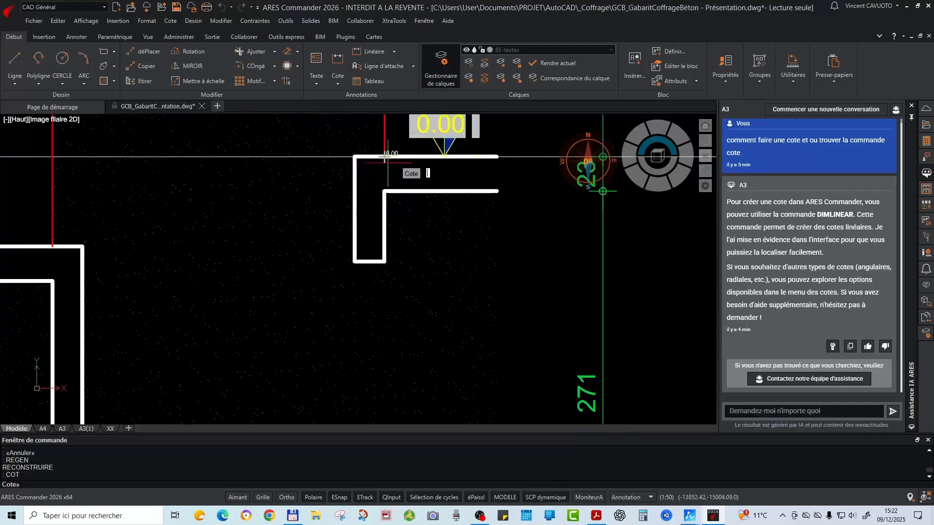
pyautogui.scroll(3, 388, 155)
pyautogui.scroll(-6, 327, 162)
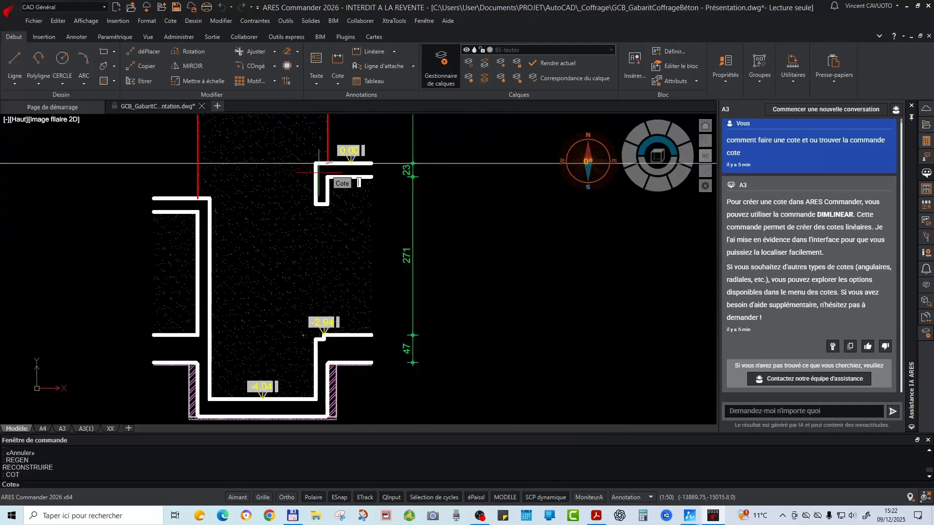
pyautogui.moveTo(343, 197); pyautogui.dragTo(345, 137, button='middle')
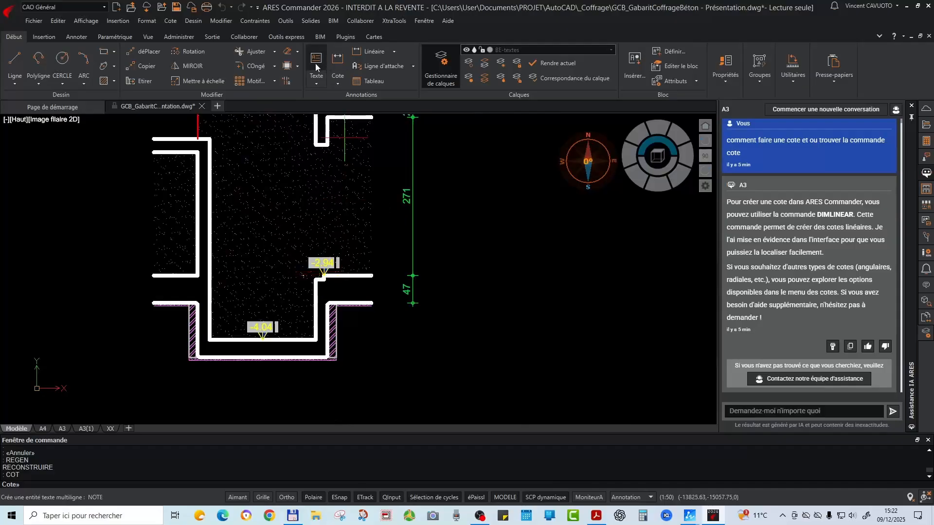
pyautogui.press('Escape')
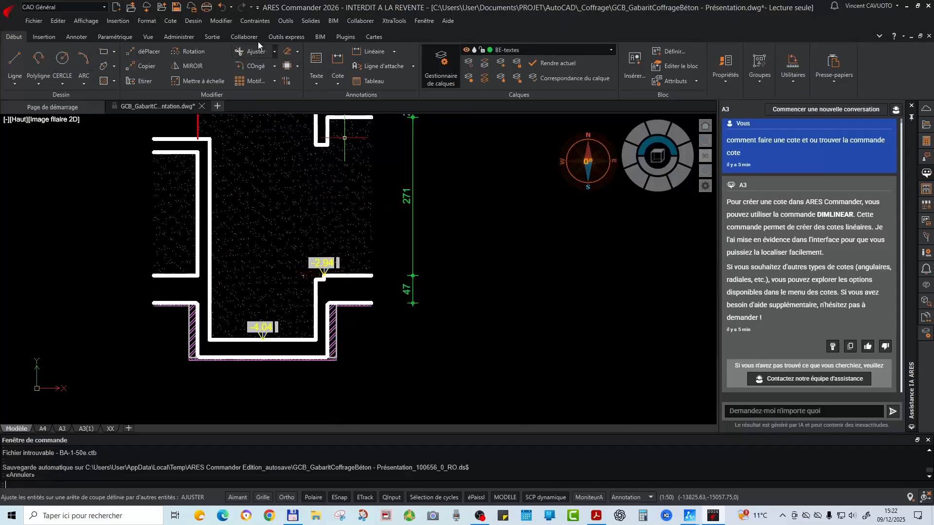
# Check the height from the 0.00 slab's top corner down to the pit floor with a temporary linear dimension
pyautogui.click(375, 51)
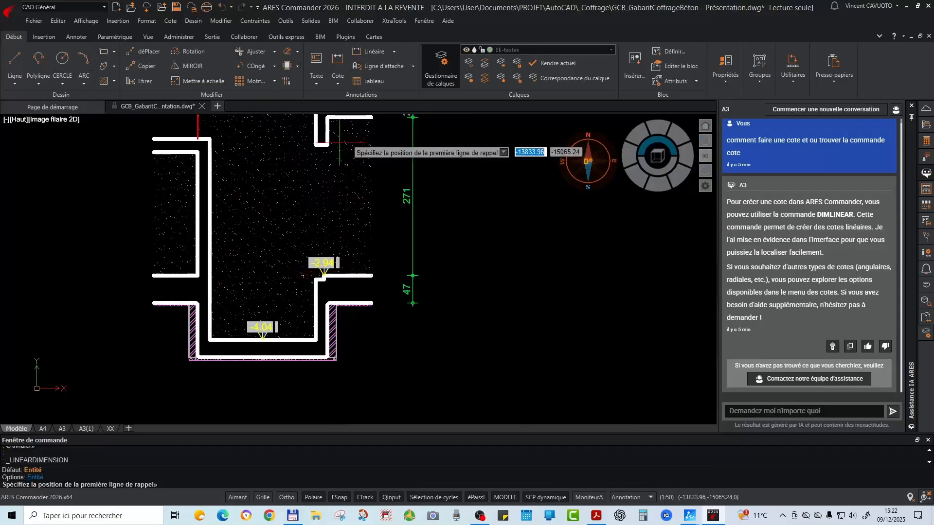
pyautogui.moveTo(335, 149); pyautogui.dragTo(336, 205, button='middle')
pyautogui.click(314, 159)
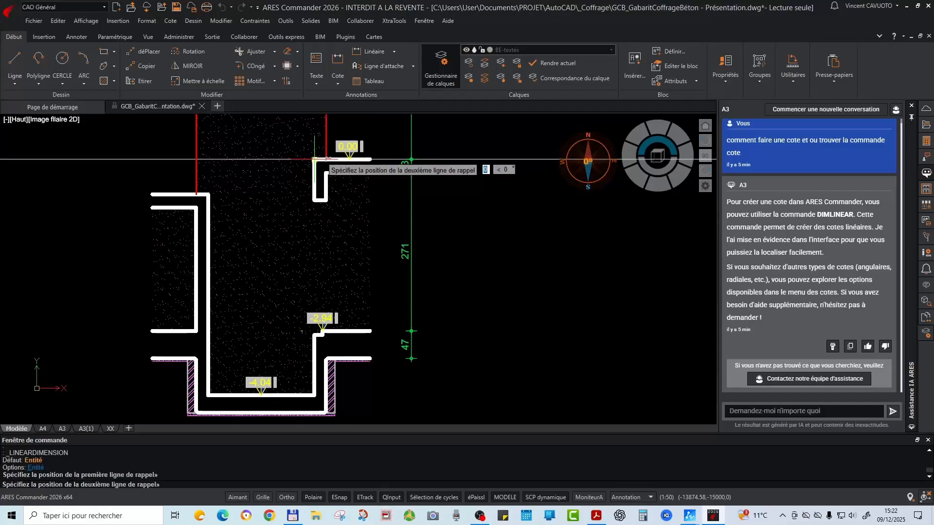
pyautogui.scroll(2, 321, 334)
pyautogui.scroll(-2, 341, 264)
pyautogui.scroll(3, 308, 358)
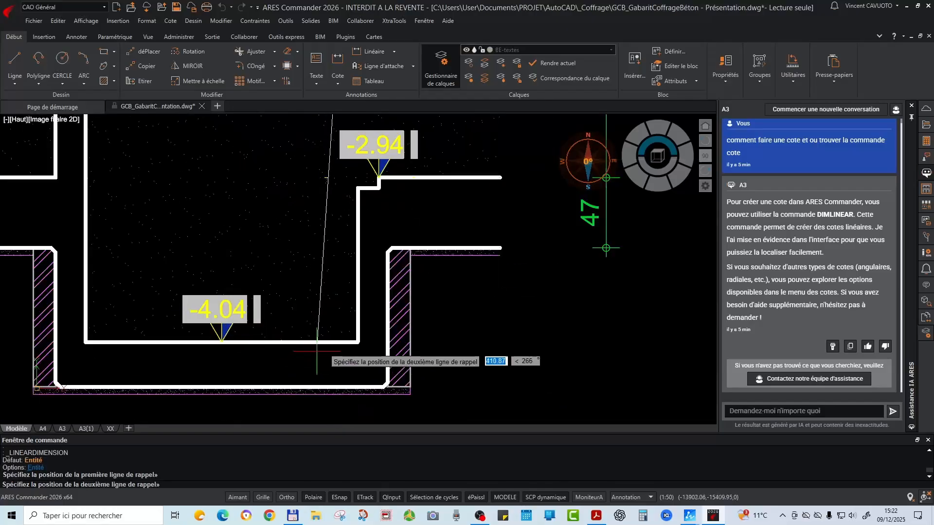
pyautogui.click(325, 351)
pyautogui.scroll(-3, 356, 343)
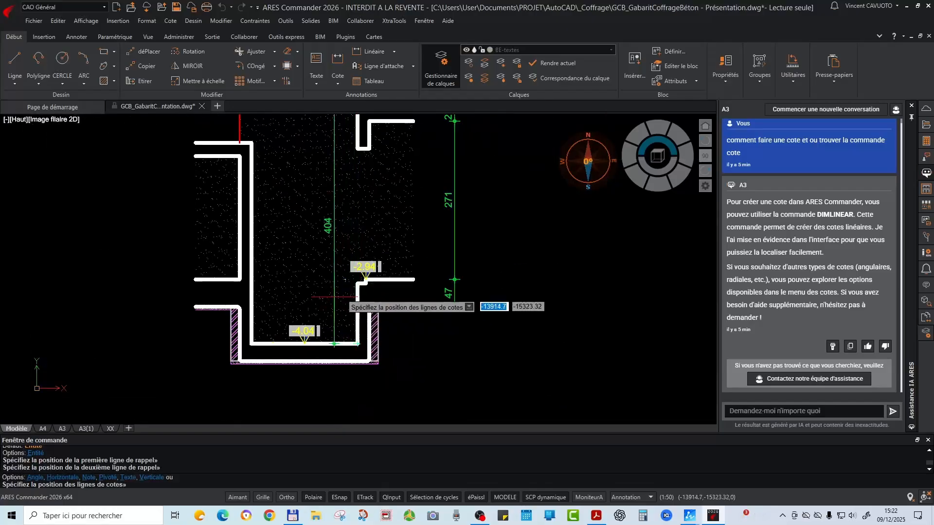
pyautogui.scroll(3, 335, 200)
pyautogui.scroll(-5, 336, 209)
pyautogui.press('Escape')
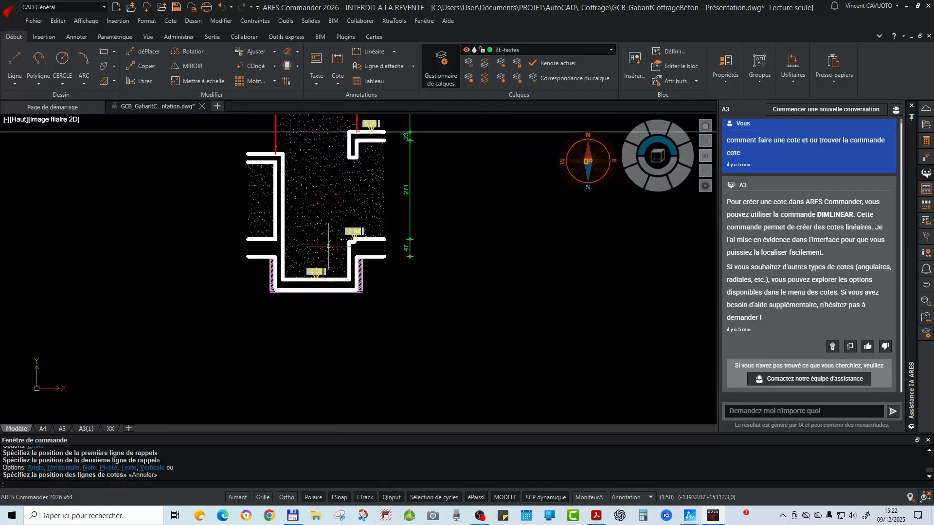
# Copy the 0.00 level symbol with the AD command onto the outer top ends of the left-hand slabs below and above the 265 height
pyautogui.scroll(5, 318, 275)
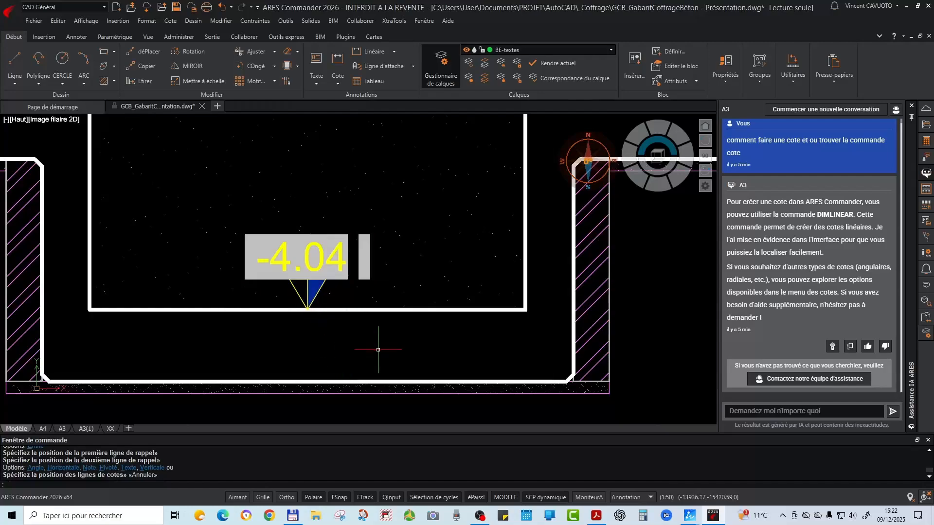
pyautogui.scroll(-5, 343, 348)
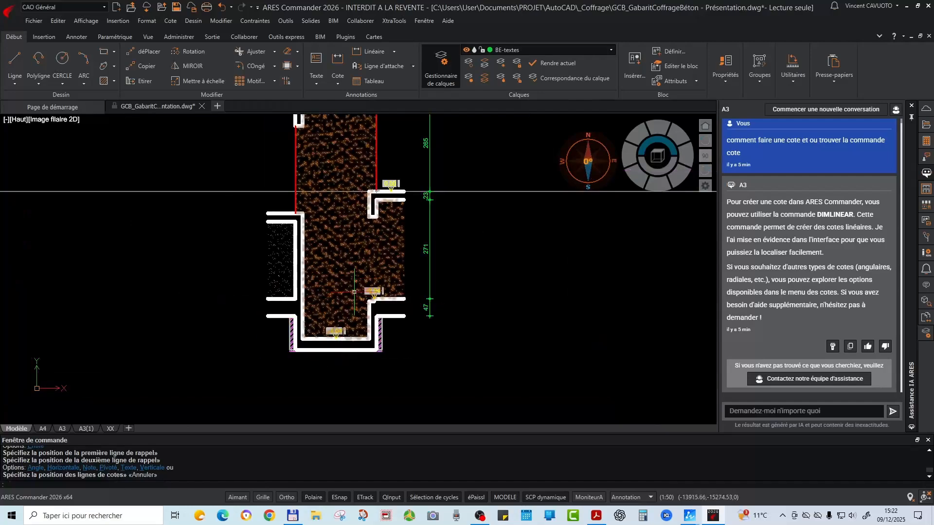
pyautogui.moveTo(563, 252); pyautogui.dragTo(553, 328, button='middle')
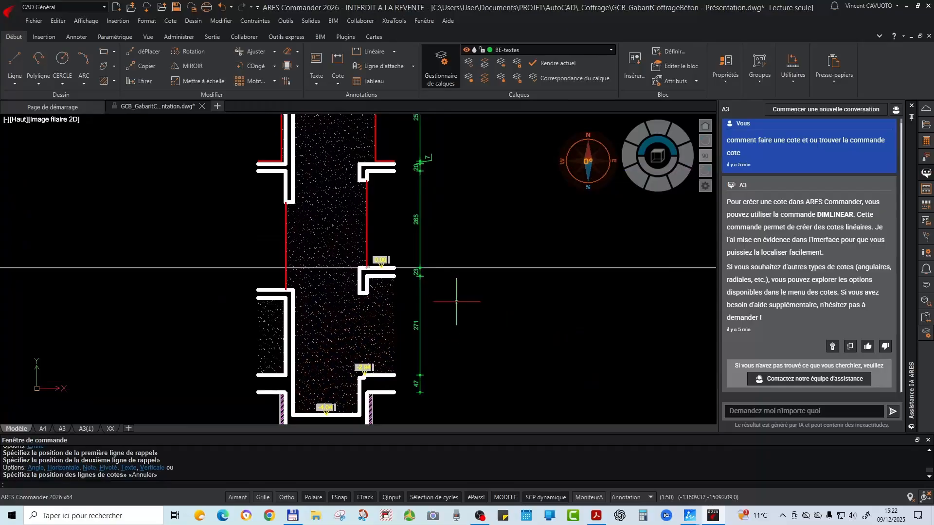
pyautogui.scroll(-2, 496, 355)
pyautogui.scroll(3, 428, 314)
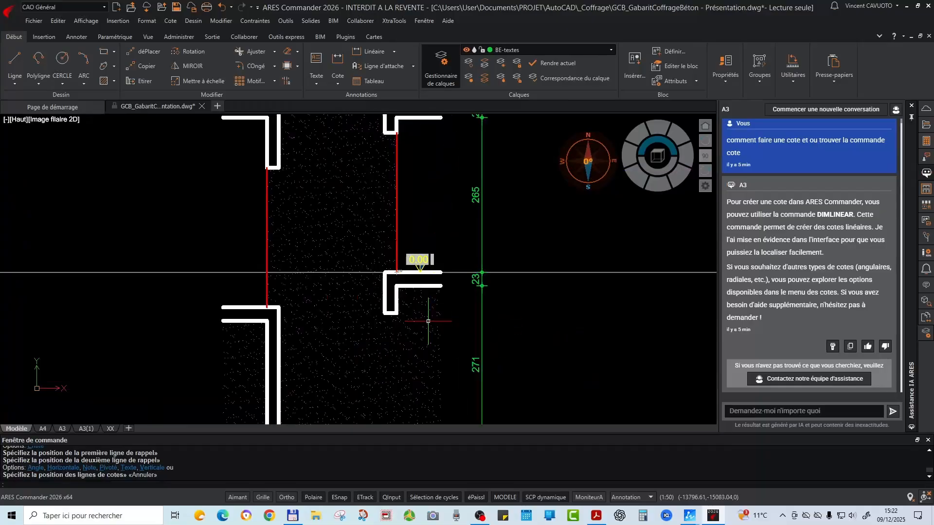
pyautogui.scroll(3, 428, 271)
pyautogui.write('AD')
pyautogui.press('Return')
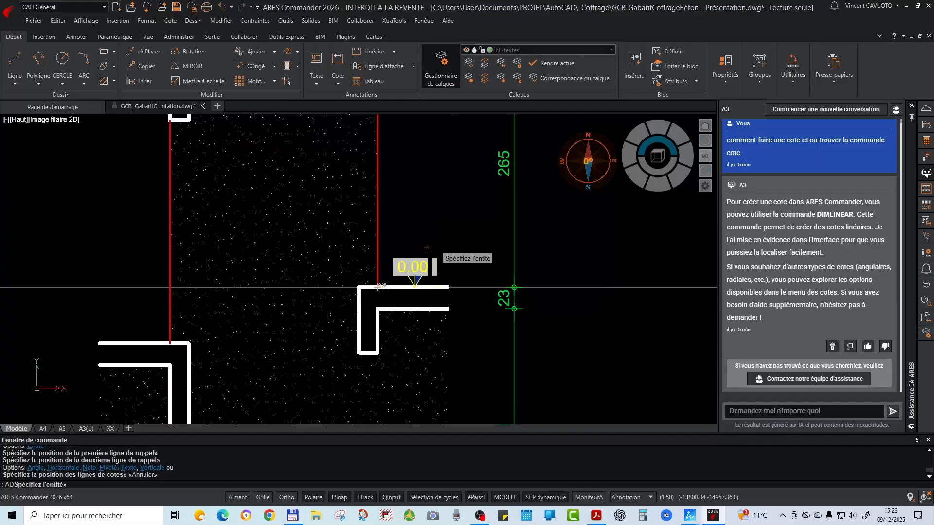
pyautogui.click(412, 266)
pyautogui.scroll(-2, 398, 292)
pyautogui.scroll(4, 292, 318)
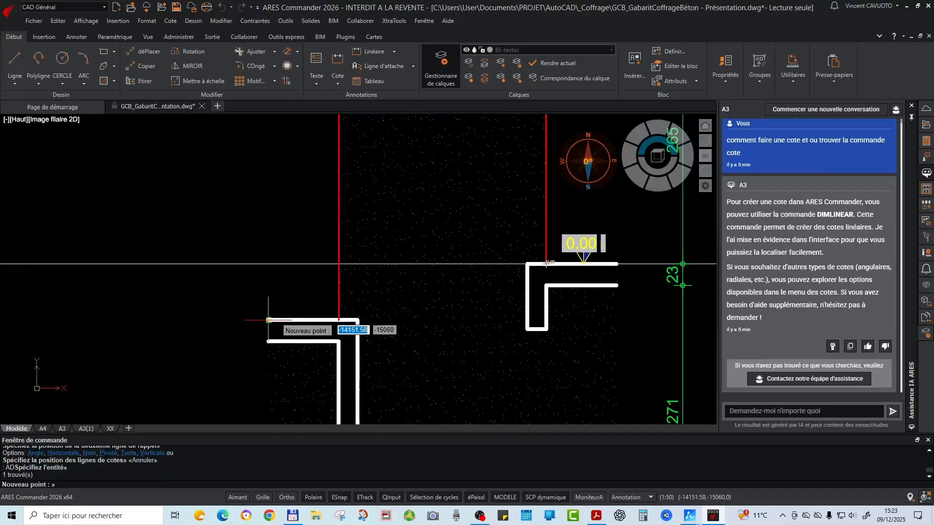
pyautogui.scroll(-3, 301, 317)
pyautogui.scroll(3, 275, 211)
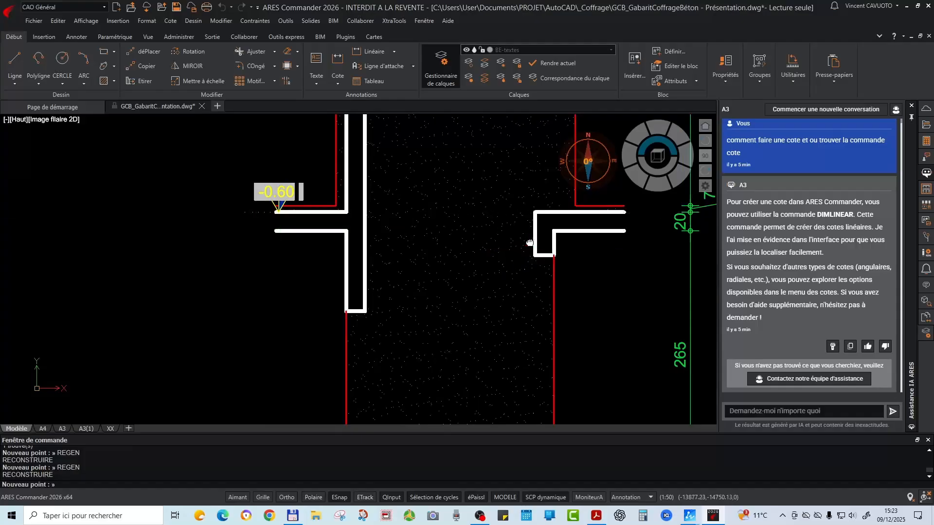
# Place level symbols on the upper right slab's outer top end and the red finish line's corner, end AD, and regenerate the drawing
pyautogui.moveTo(625, 212); pyautogui.dragTo(372, 224, button='middle')
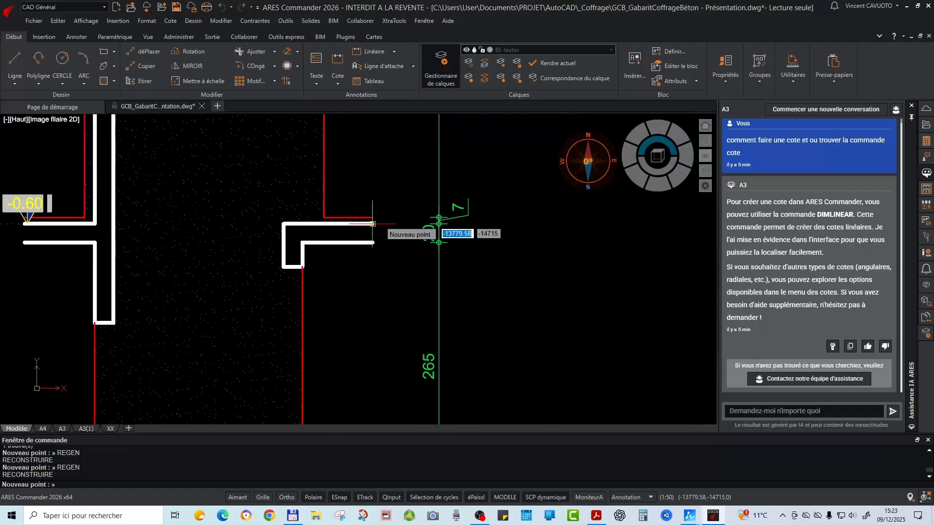
pyautogui.click(372, 223)
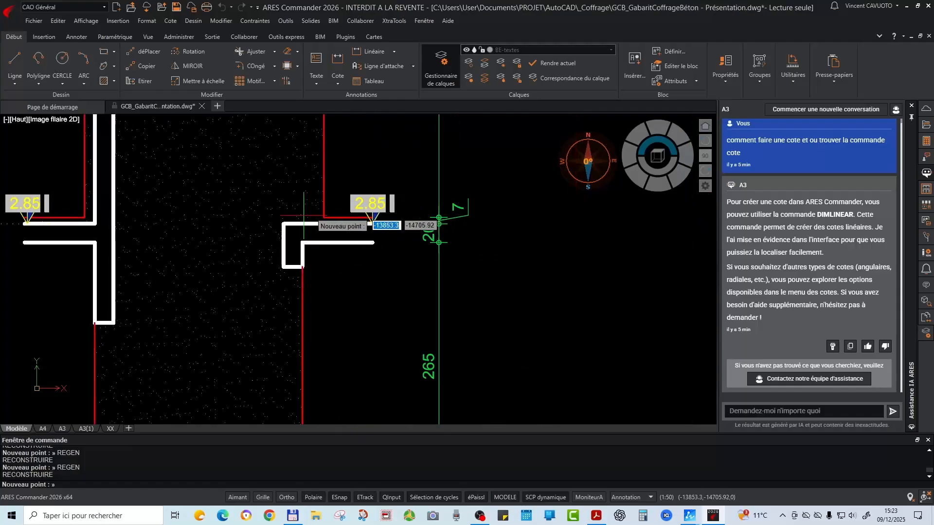
pyautogui.click(324, 217)
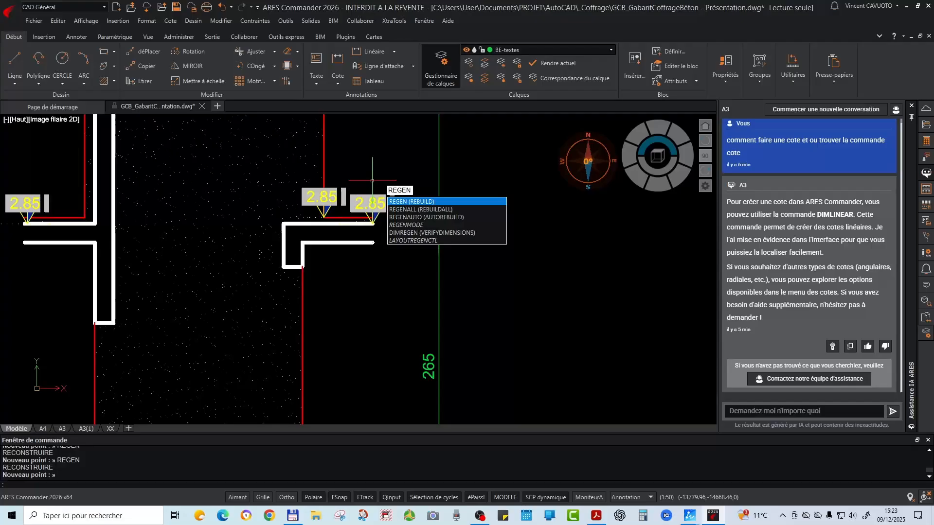
pyautogui.click(412, 202)
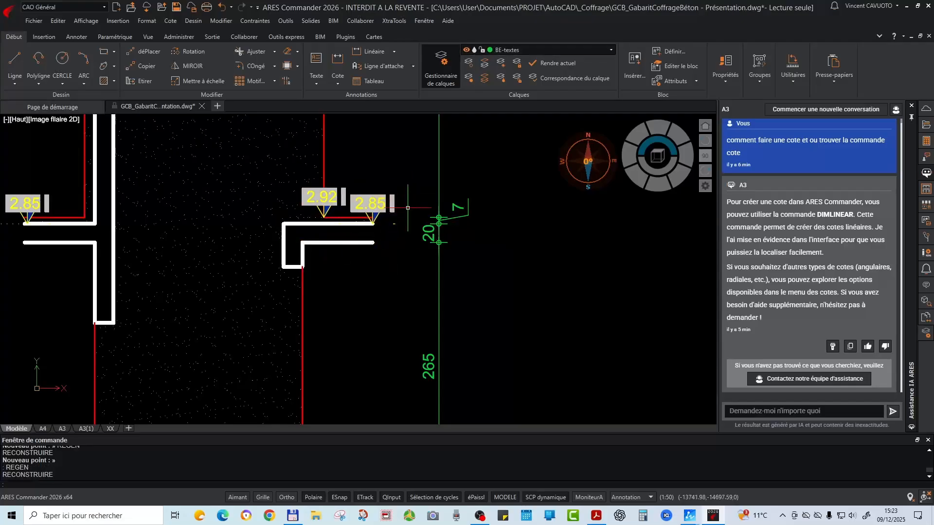
# Examine the level symbols placed on the slabs of both floors in the section
pyautogui.moveTo(274, 225); pyautogui.dragTo(404, 212, button='middle')
pyautogui.scroll(-2, 180, 216)
pyautogui.scroll(3, 180, 299)
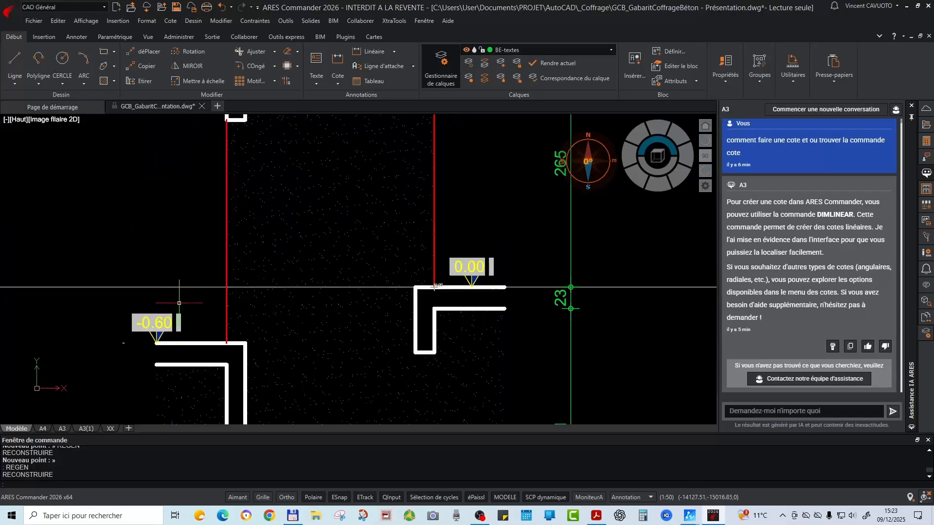
pyautogui.moveTo(173, 354); pyautogui.dragTo(302, 248, button='middle')
pyautogui.scroll(3, 292, 213)
pyautogui.scroll(-3, 292, 213)
pyautogui.scroll(4, 271, 200)
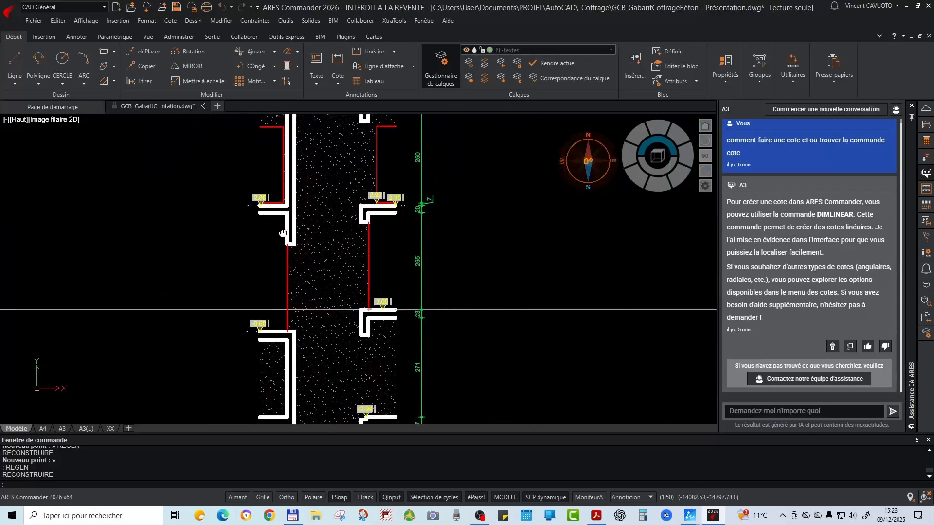
pyautogui.moveTo(601, 197); pyautogui.dragTo(315, 215, button='middle')
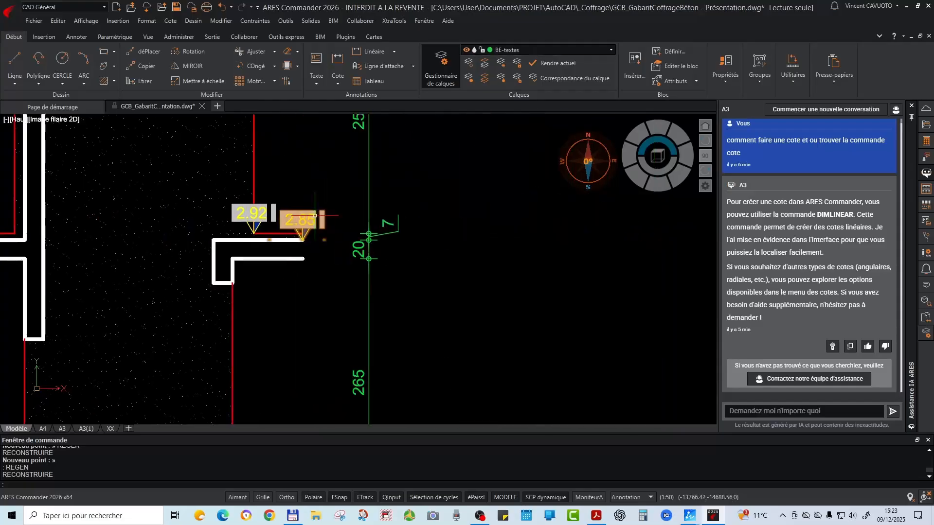
# Move the finish level symbol on the upper right slab horizontally to the left, clear of the red wall line
pyautogui.scroll(2, 247, 205)
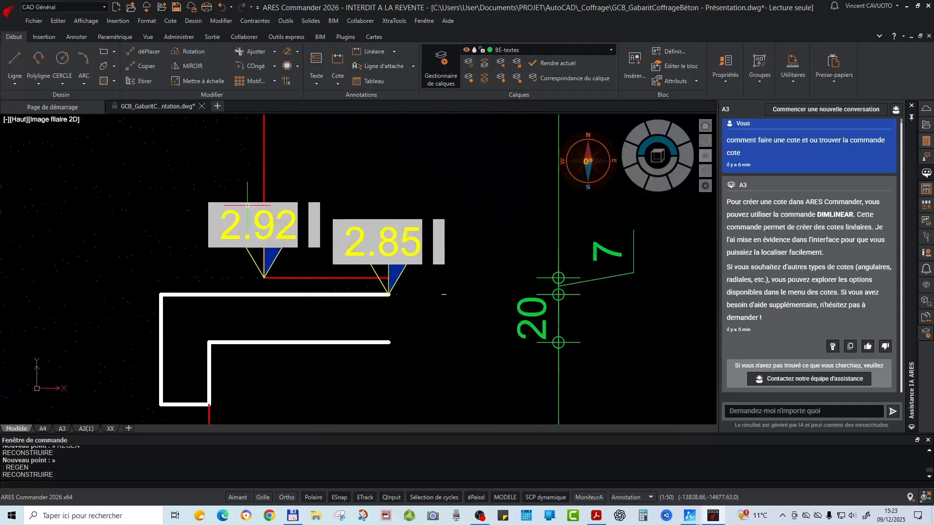
pyautogui.click(273, 220)
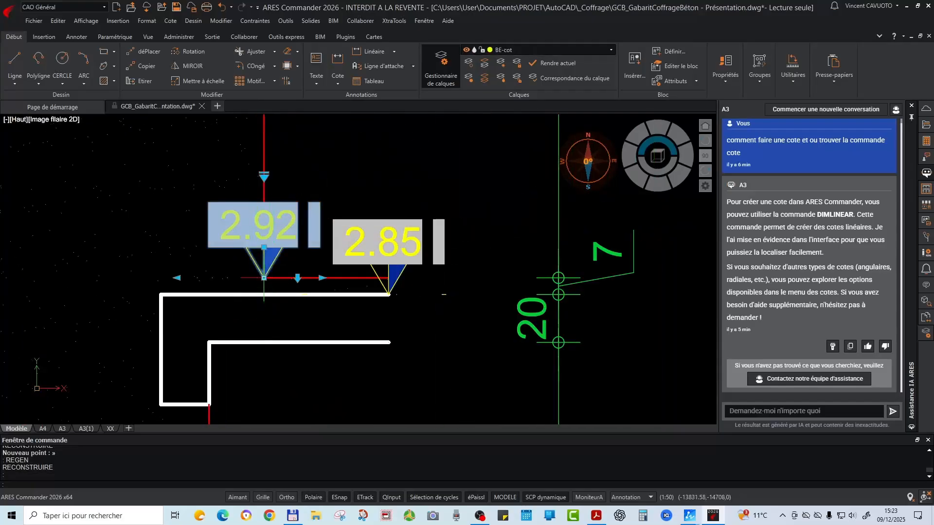
pyautogui.click(264, 278)
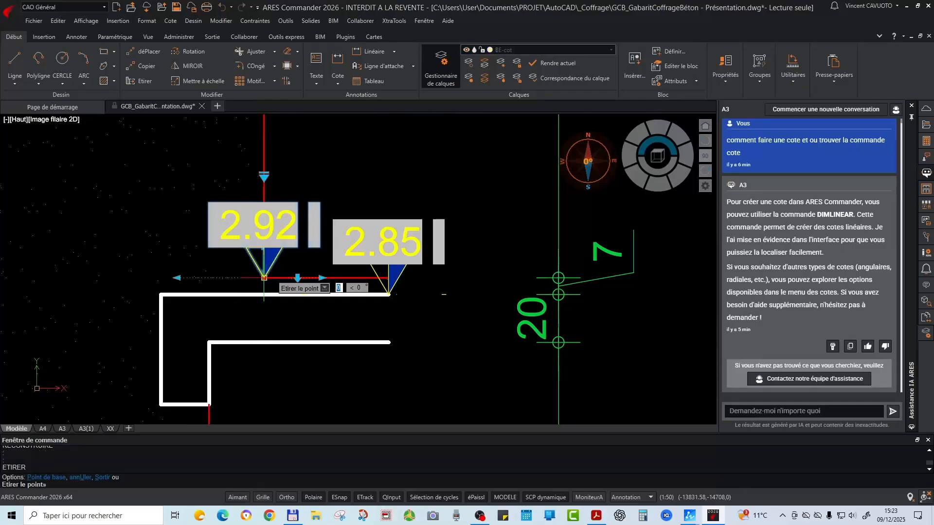
pyautogui.click(195, 277)
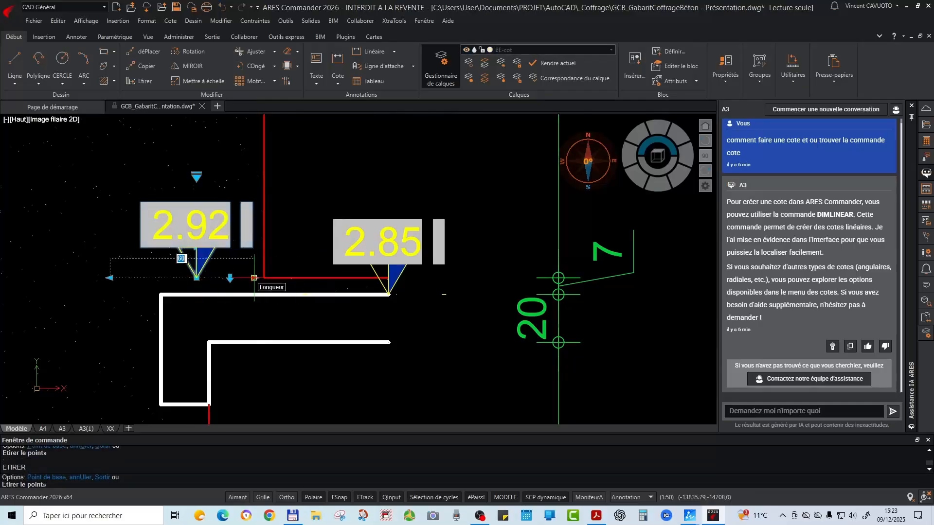
pyautogui.scroll(-3, 299, 292)
pyautogui.scroll(2, 269, 265)
pyautogui.scroll(-2, 258, 234)
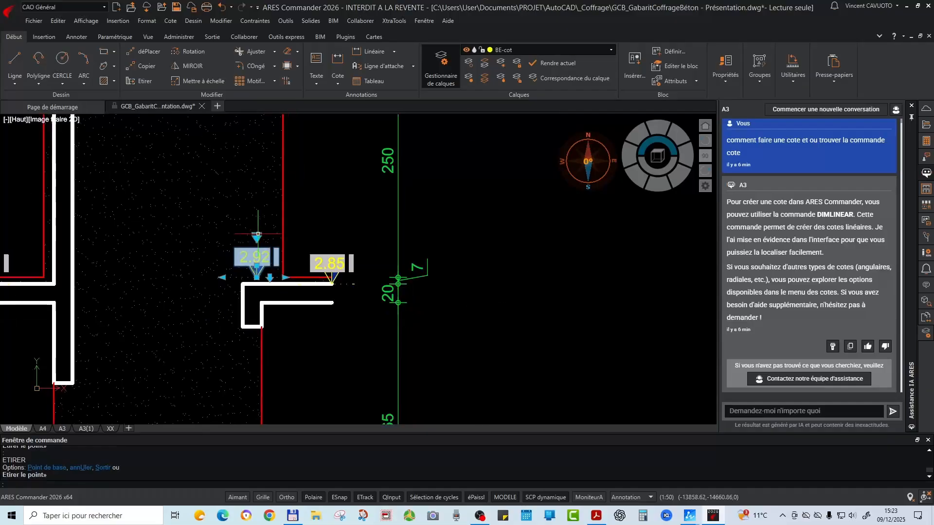
# Try showing the NGF altitude above the moved finish level symbol
pyautogui.click(256, 238)
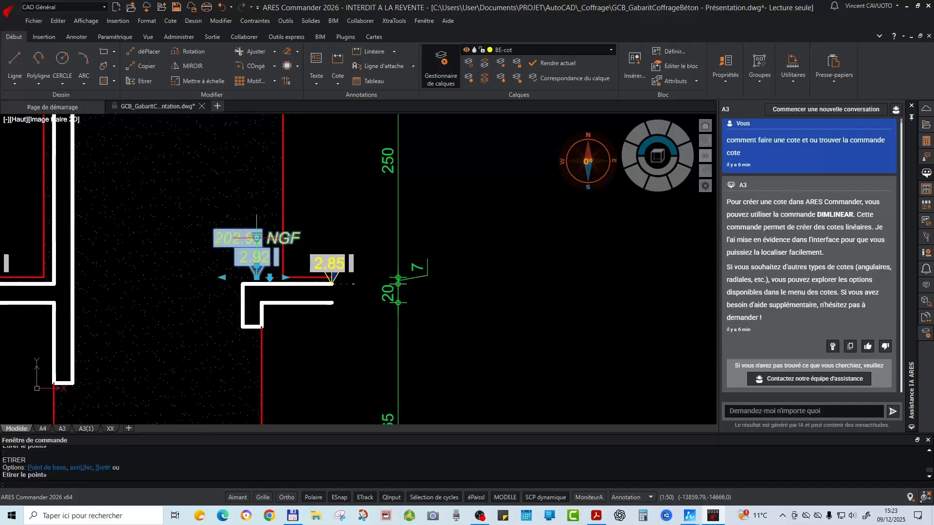
pyautogui.scroll(2, 246, 238)
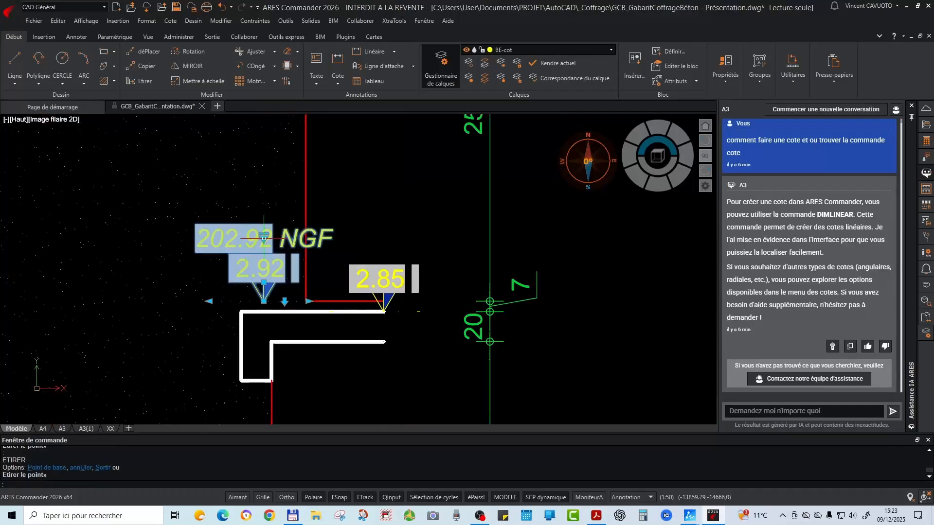
pyautogui.press('Escape')
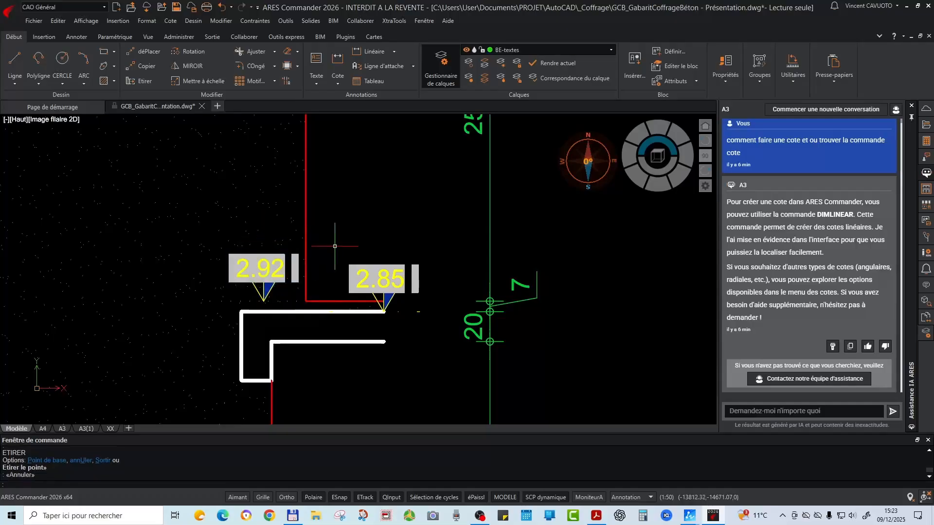
pyautogui.scroll(-4, 340, 256)
pyautogui.scroll(4, 370, 274)
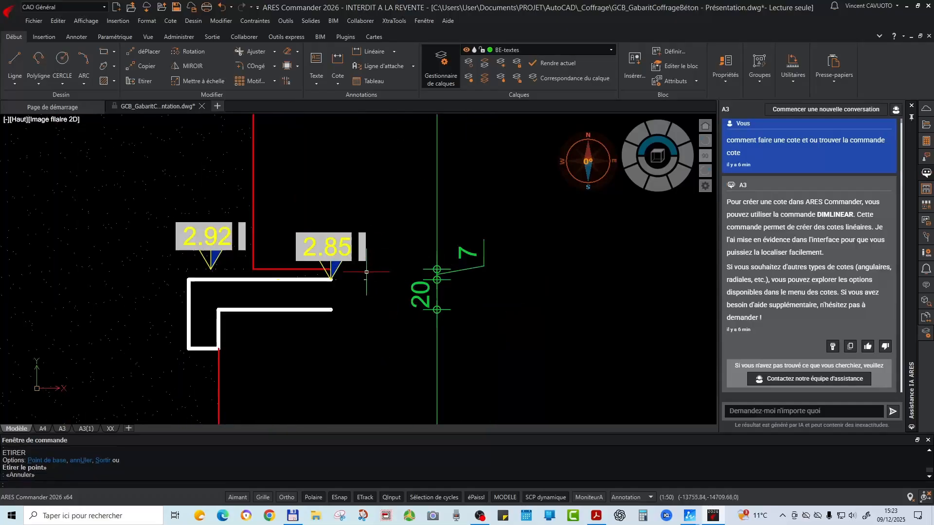
pyautogui.click(351, 274)
pyautogui.click(401, 293)
pyautogui.scroll(8, 364, 276)
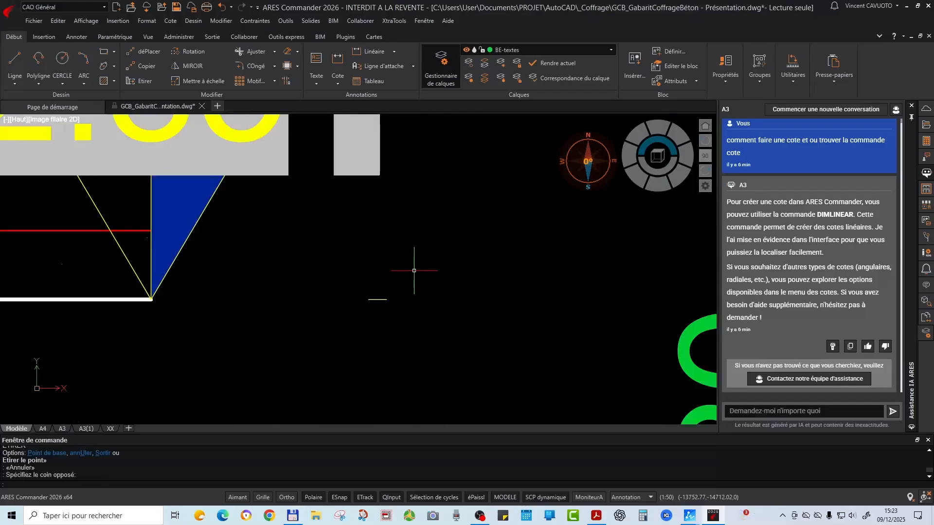
pyautogui.click(408, 280)
pyautogui.press('Escape')
pyautogui.press('Escape')
pyautogui.scroll(-8, 387, 293)
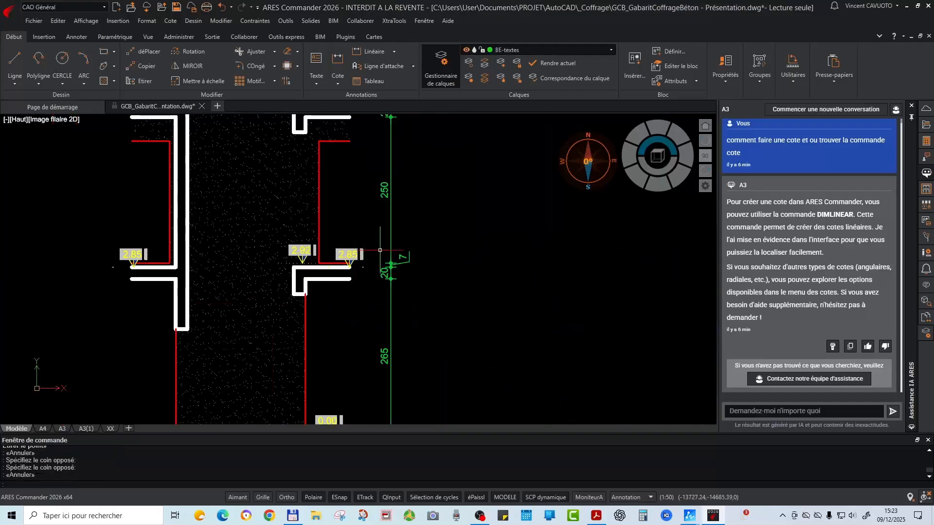
# Examine the building section's dimension chain and level symbols, from the full height down to the individual slabs
pyautogui.scroll(-6, 396, 288)
pyautogui.scroll(6, 392, 284)
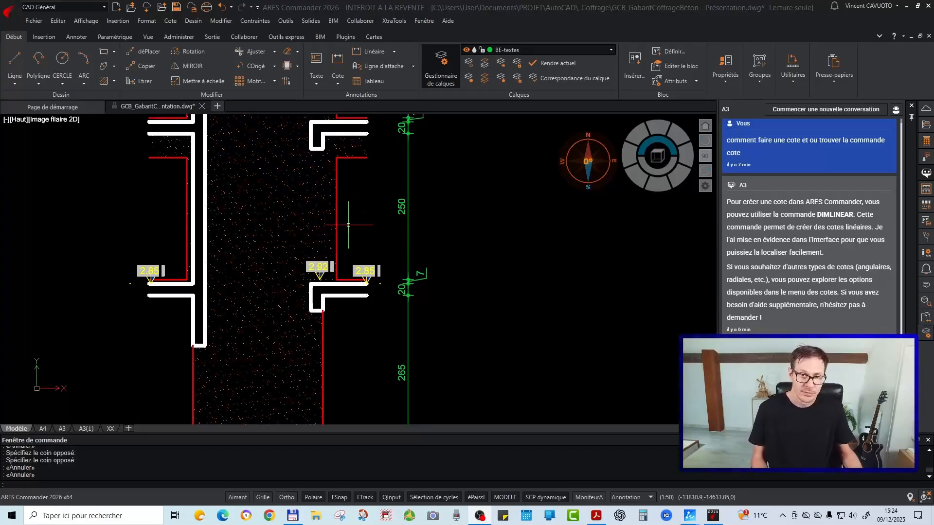
pyautogui.scroll(-5, 361, 241)
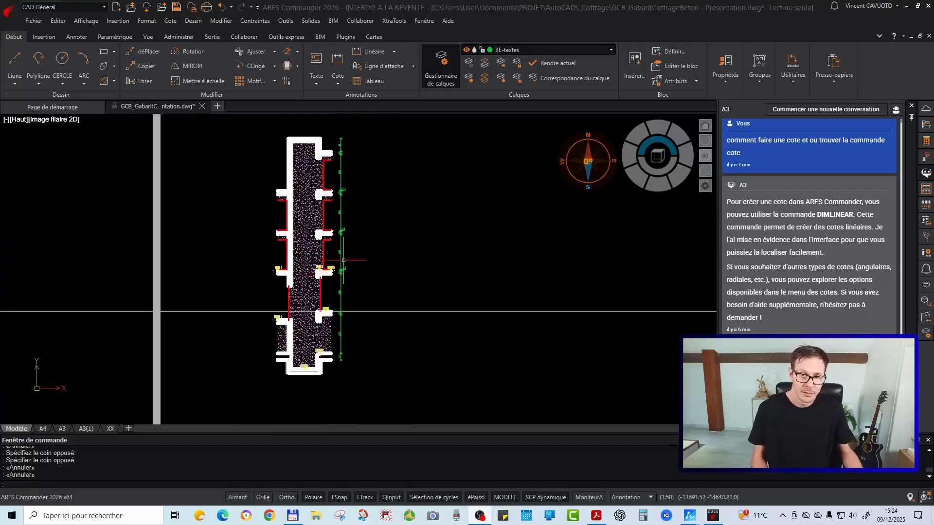
pyautogui.scroll(3, 340, 246)
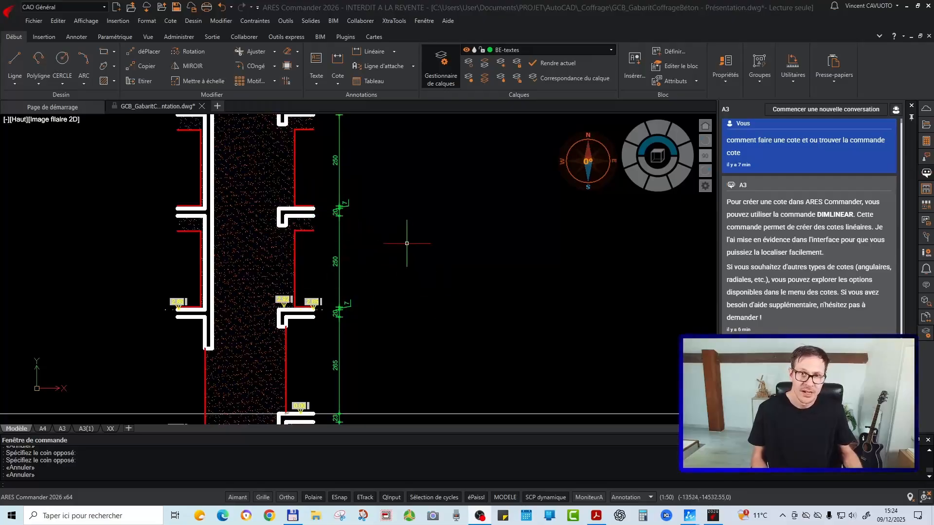
pyautogui.scroll(-2, 320, 256)
pyautogui.scroll(-3, 327, 244)
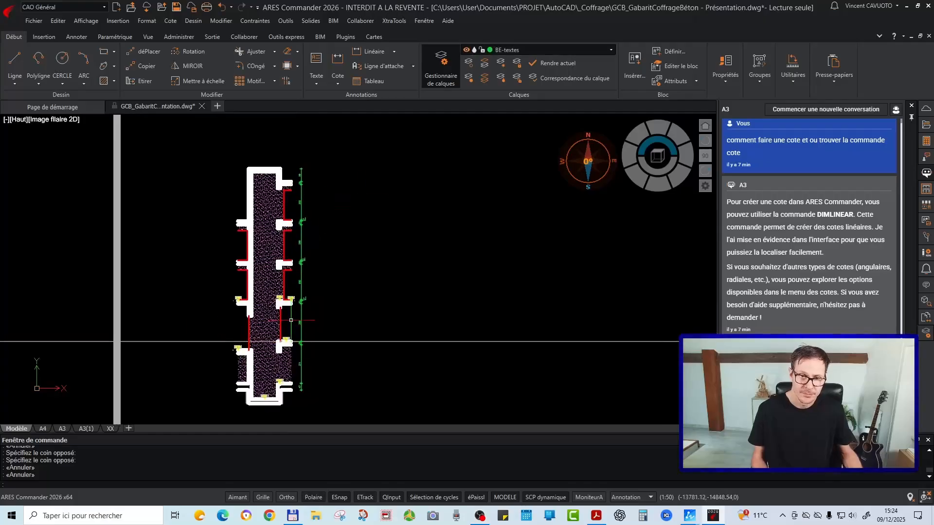
pyautogui.scroll(4, 290, 320)
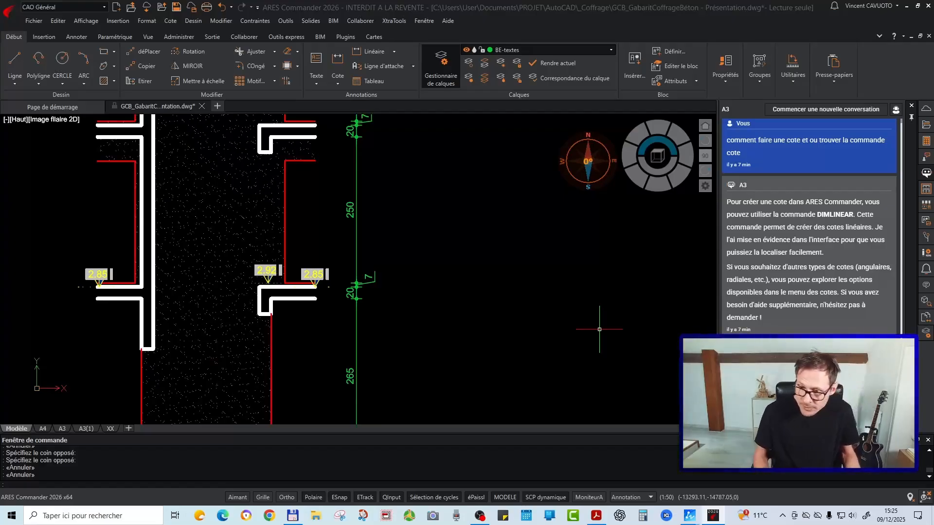
pyautogui.scroll(-1, 808, 273)
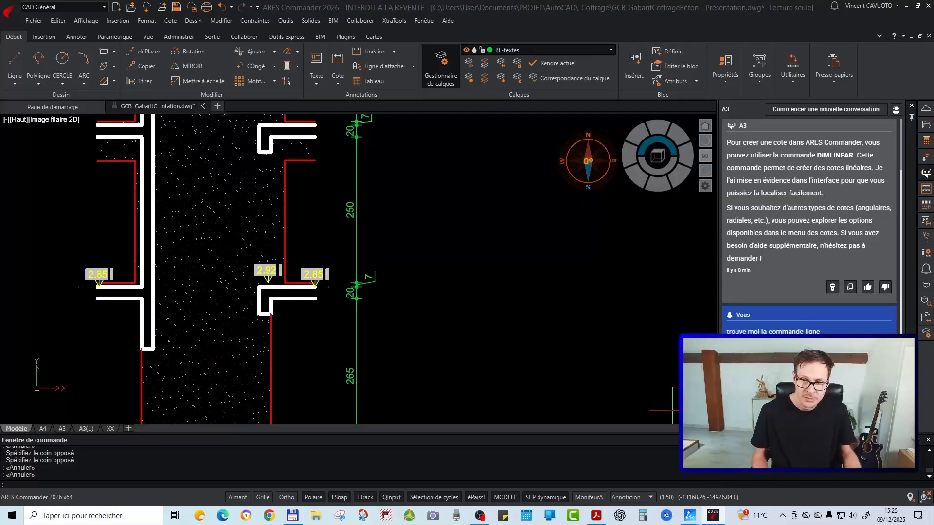
pyautogui.click(193, 21)
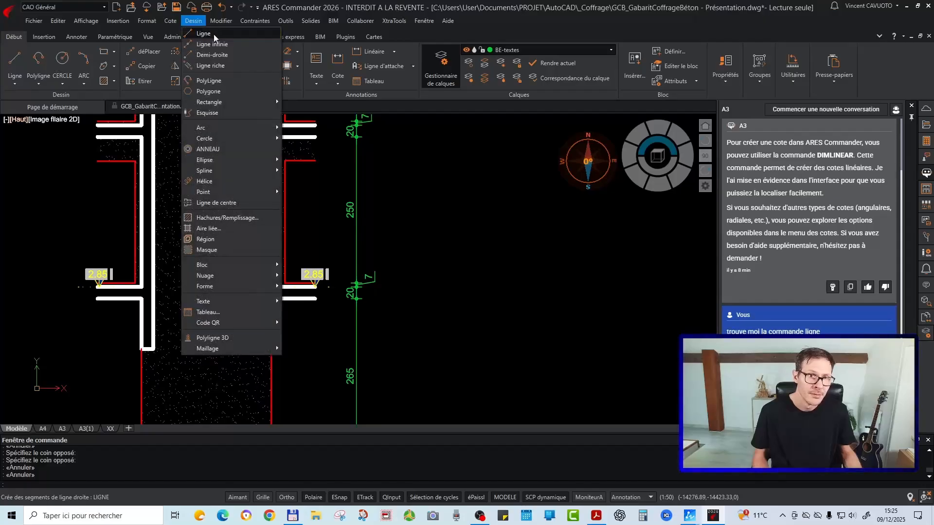
pyautogui.click(21, 61)
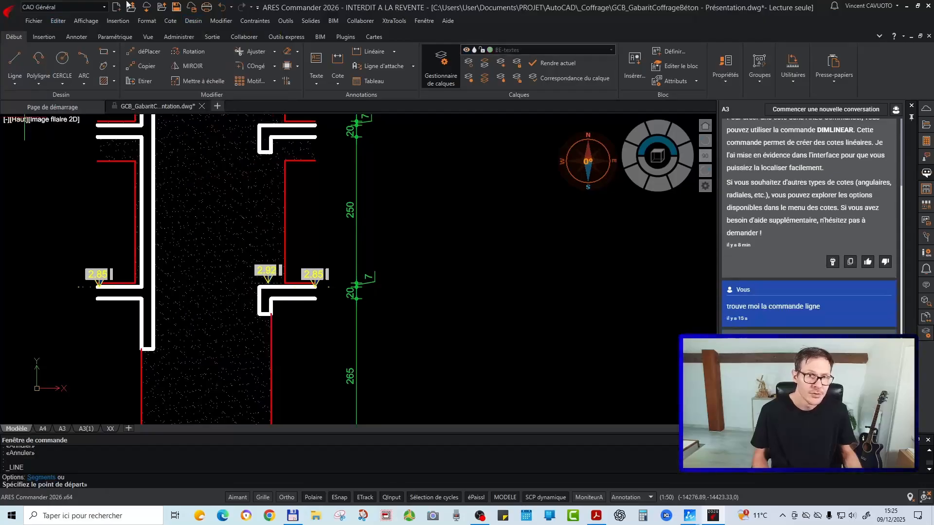
pyautogui.click(193, 21)
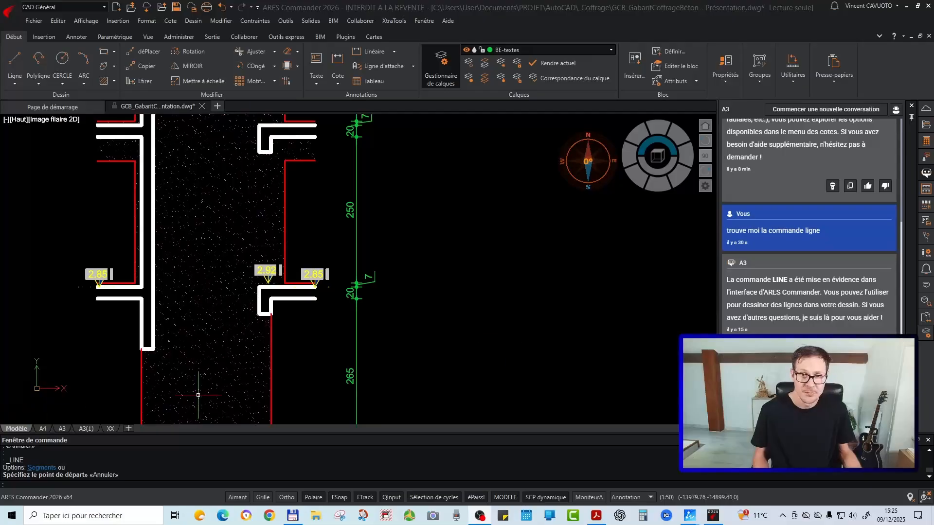
pyautogui.click(15, 58)
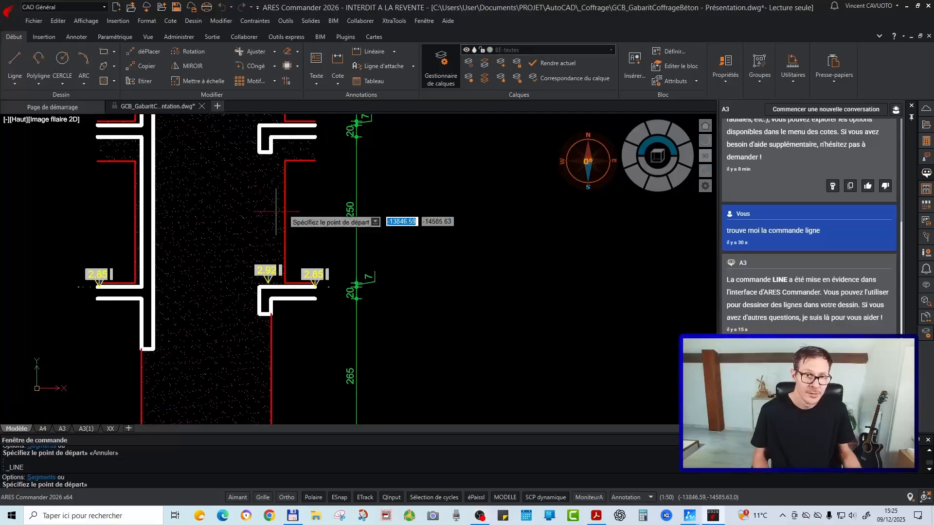
pyautogui.scroll(-2, 269, 319)
pyautogui.moveTo(255, 202); pyautogui.dragTo(275, 326, button='middle')
pyautogui.scroll(-3, 278, 259)
pyautogui.scroll(3, 272, 173)
pyautogui.scroll(2, 273, 174)
pyautogui.scroll(1, 242, 281)
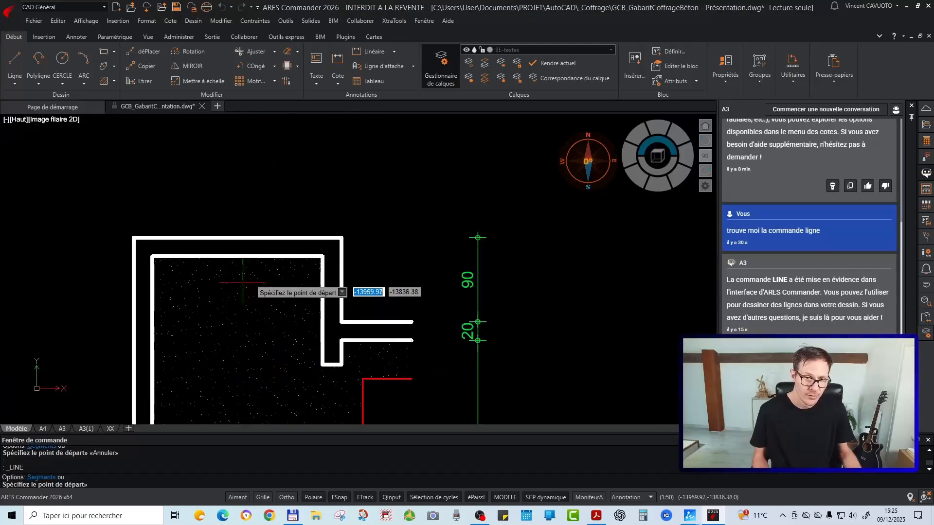
pyautogui.scroll(2, 263, 278)
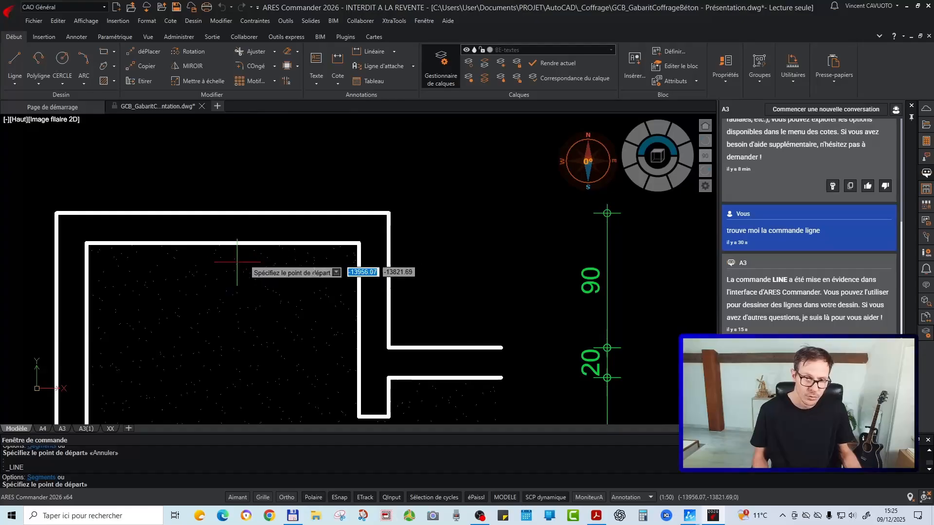
pyautogui.click(267, 267)
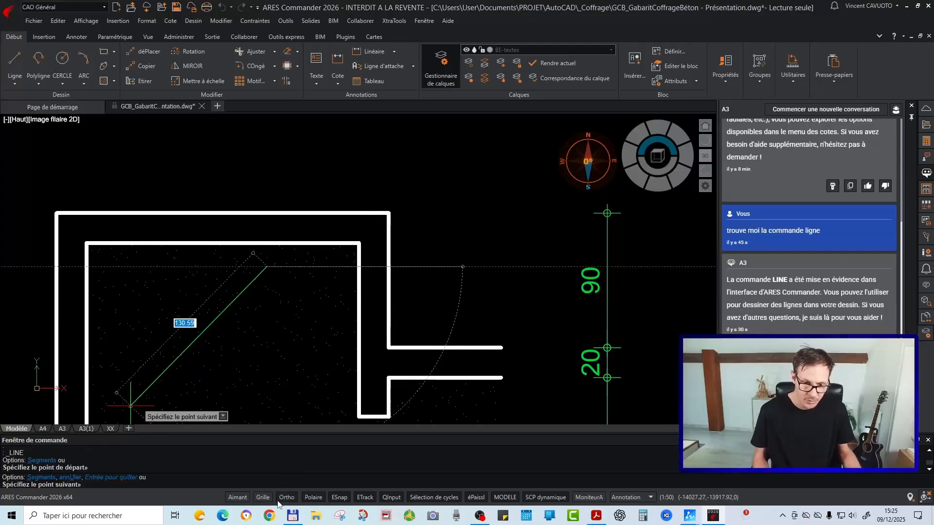
pyautogui.press('F8')
pyautogui.scroll(2, 270, 296)
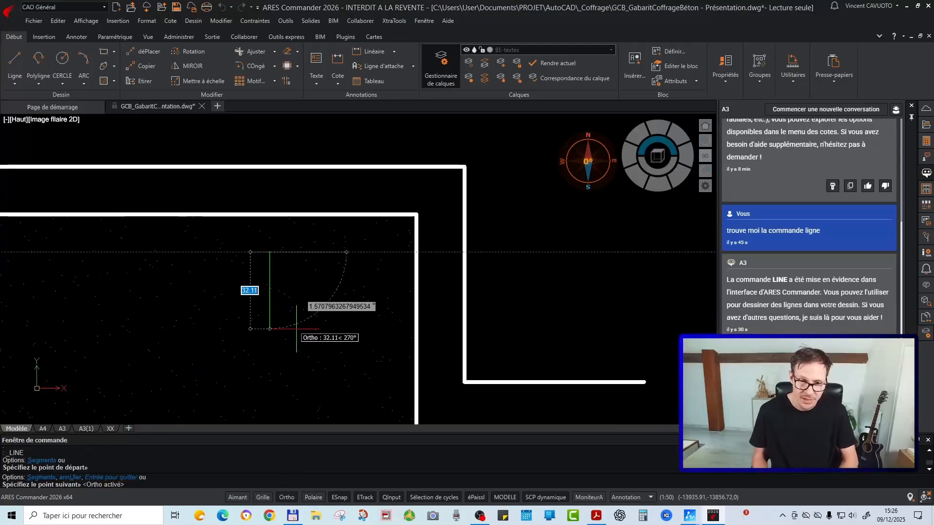
pyautogui.write('@30<270')
pyautogui.press('Return')
pyautogui.write('@40<0')
pyautogui.press('Return')
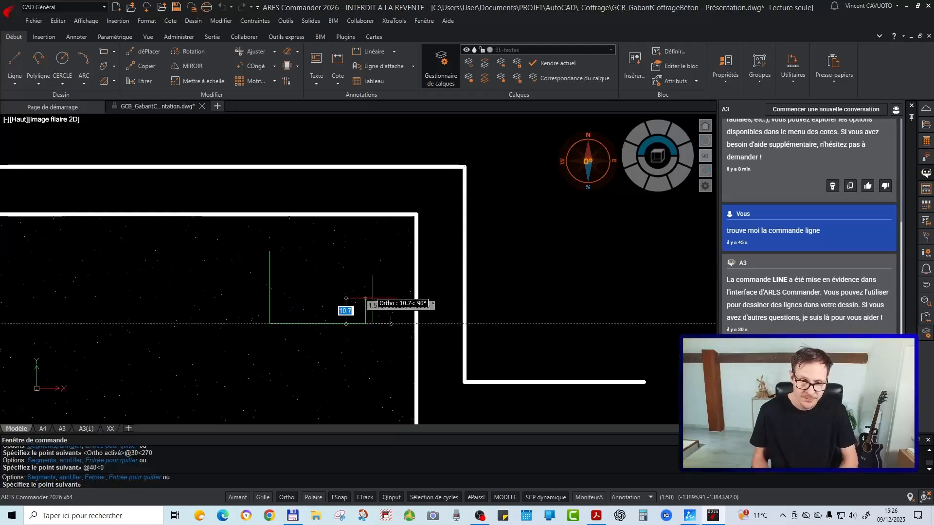
pyautogui.write('@30<90')
pyautogui.press('Return')
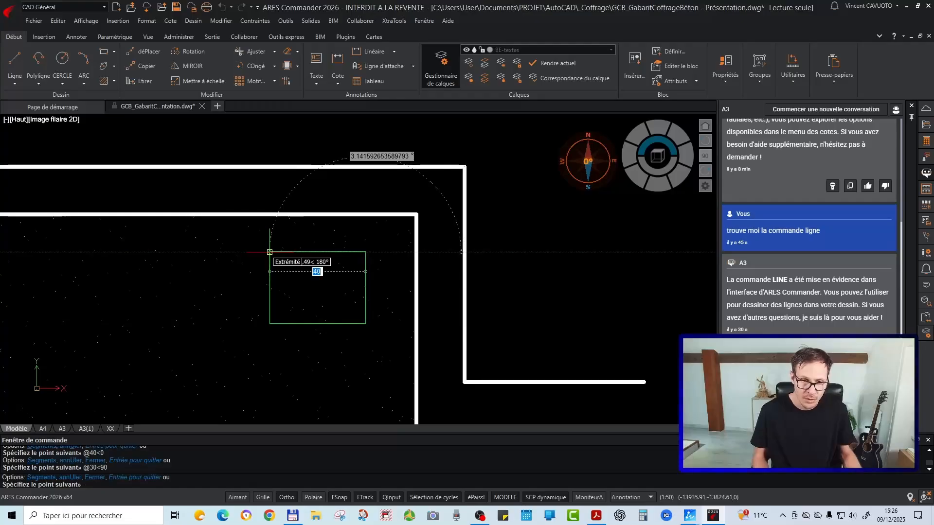
pyautogui.click(269, 252)
pyautogui.press('Return')
# With ortho off, draw two oblique segments from the rectangle's lower left corner through an interior point to its upper right corner
pyautogui.scroll(2, 296, 291)
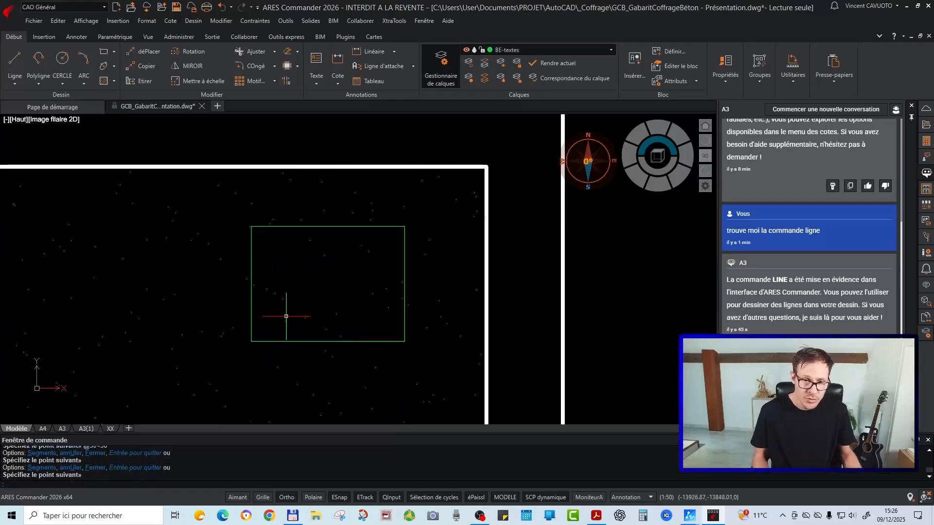
pyautogui.press('Return')
pyautogui.click(232, 342)
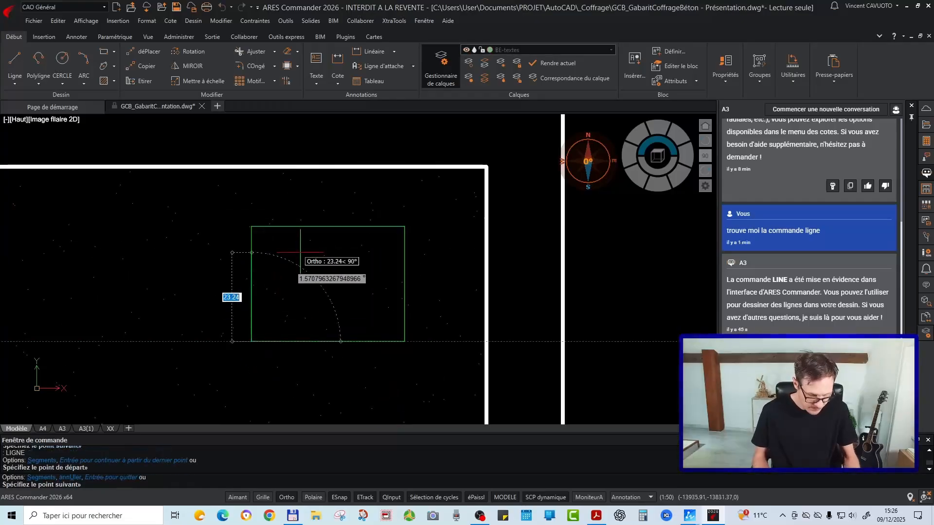
pyautogui.press('F8')
pyautogui.click(288, 259)
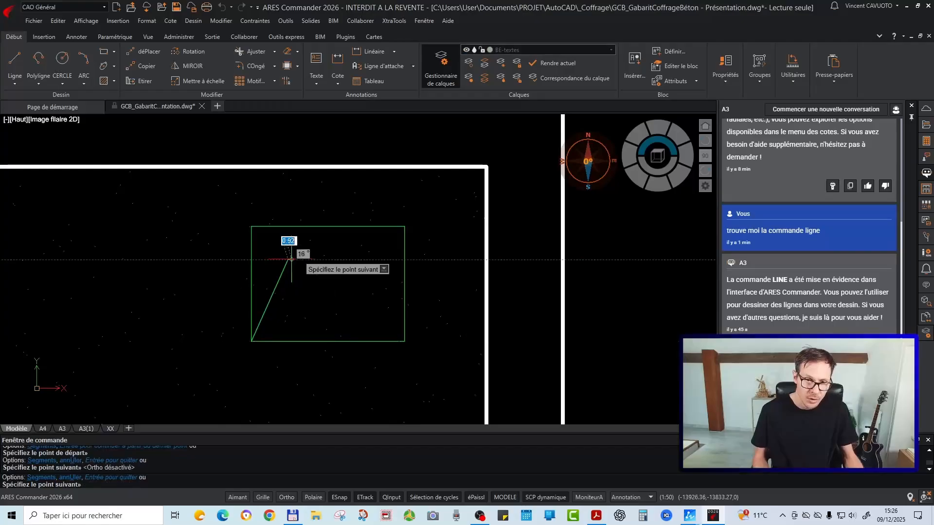
pyautogui.click(405, 227)
pyautogui.press('Escape')
# Turn the grid on and off again, and switch ortho mode back on
pyautogui.press('F7')
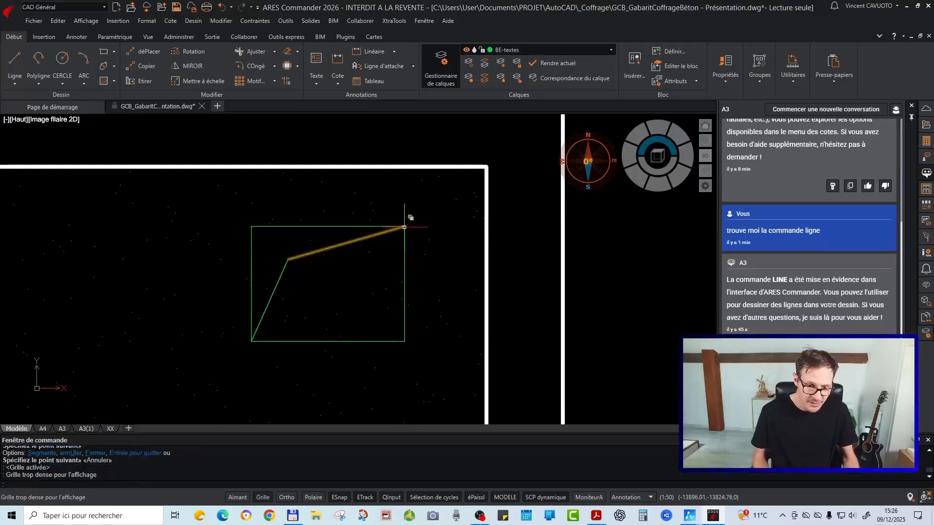
pyautogui.press('F7')
pyautogui.press('F8')
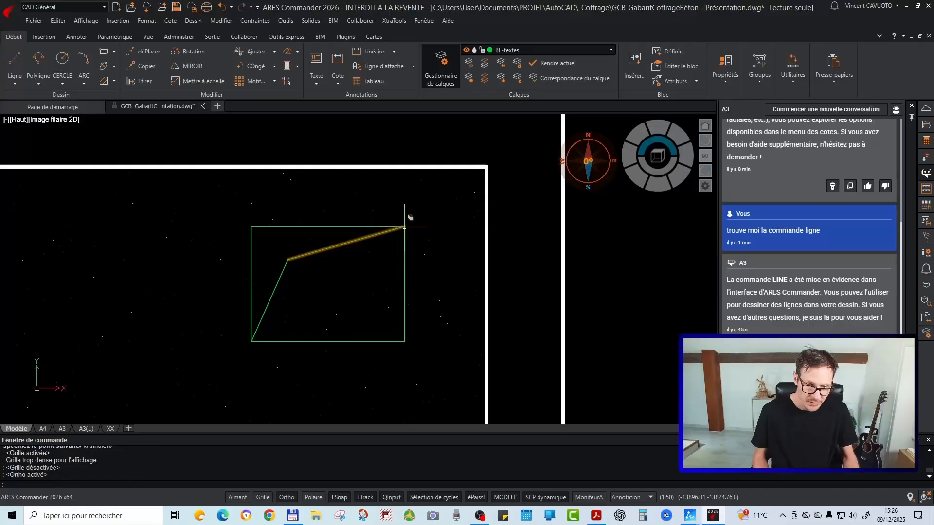
pyautogui.press('Escape')
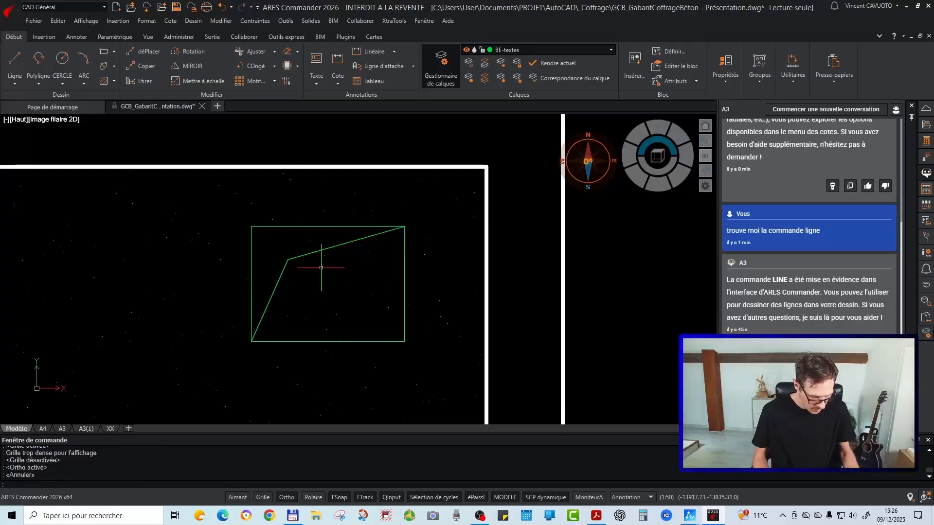
# Hatch the area between the rectangle's upper left corner and the oblique segments, using the current ANSI31 pattern and colour 170
pyautogui.write('h')
pyautogui.press('Return')
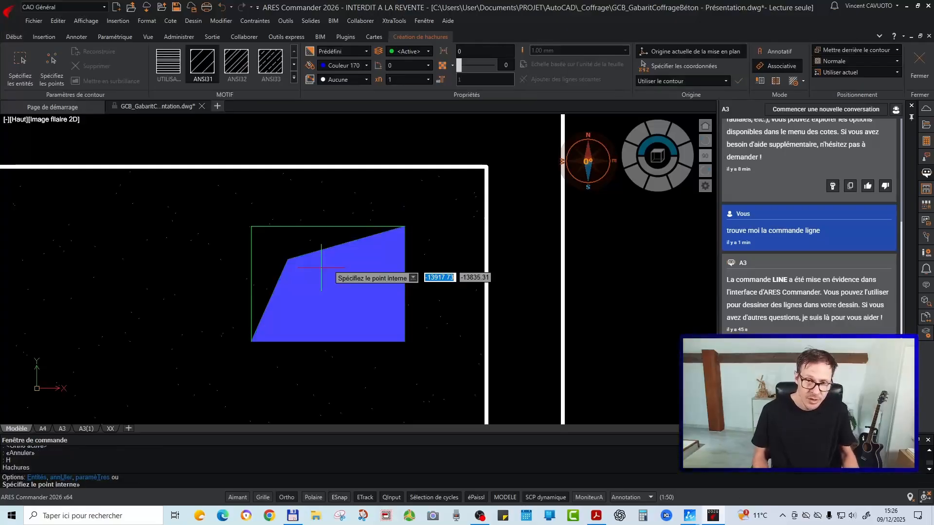
pyautogui.click(293, 236)
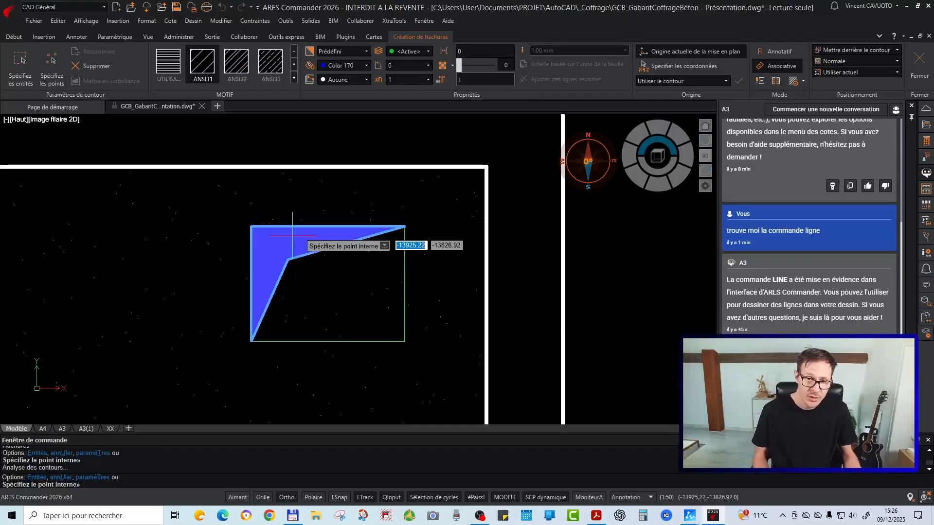
pyautogui.press('Return')
pyautogui.scroll(-4, 437, 270)
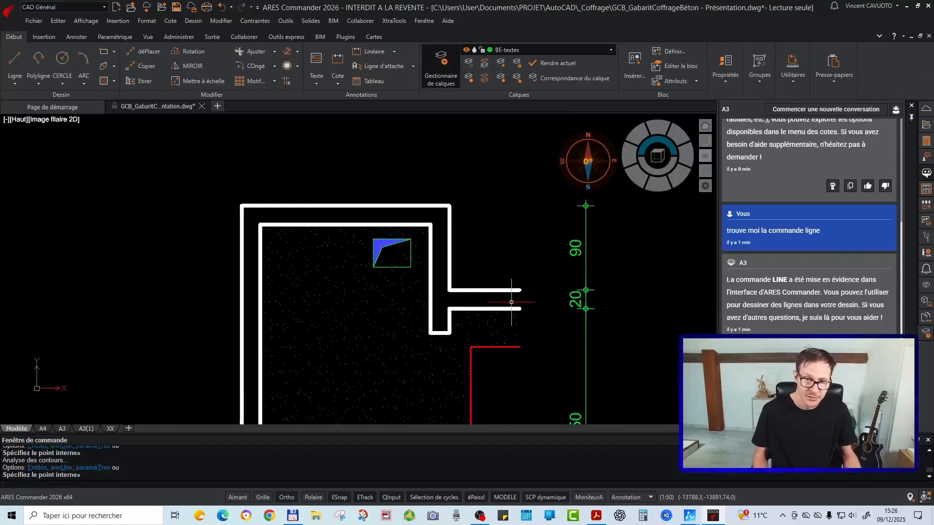
# Try to trim segments around the unhatched part of the rectangle with the Trim command
pyautogui.scroll(3, 423, 255)
pyautogui.write('a')
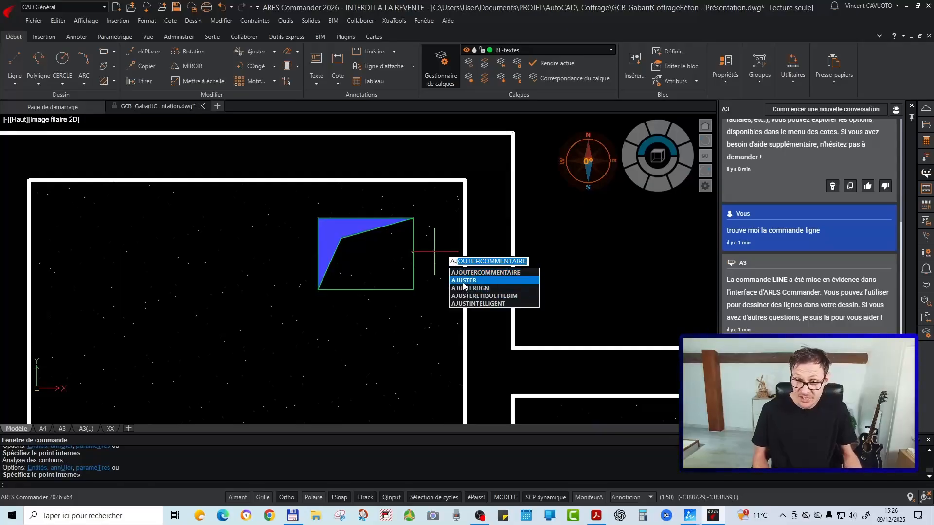
pyautogui.press('Escape')
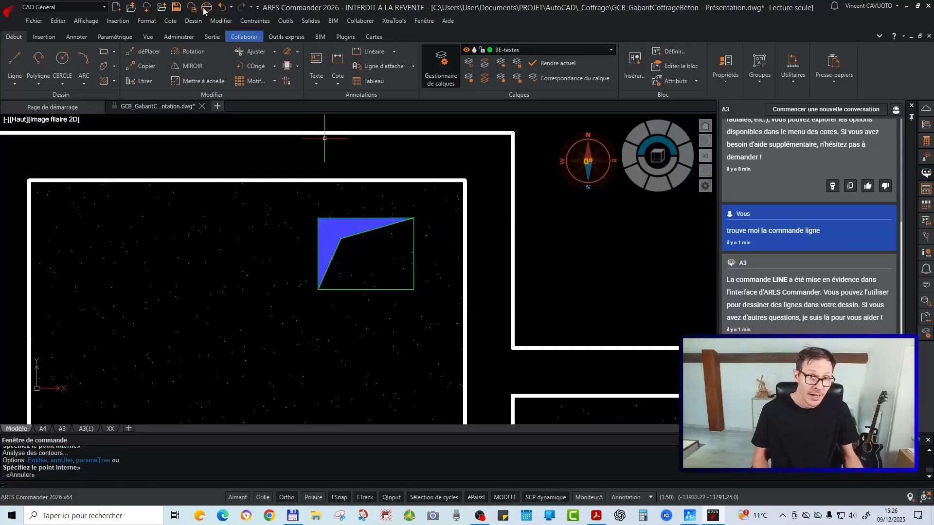
pyautogui.click(250, 58)
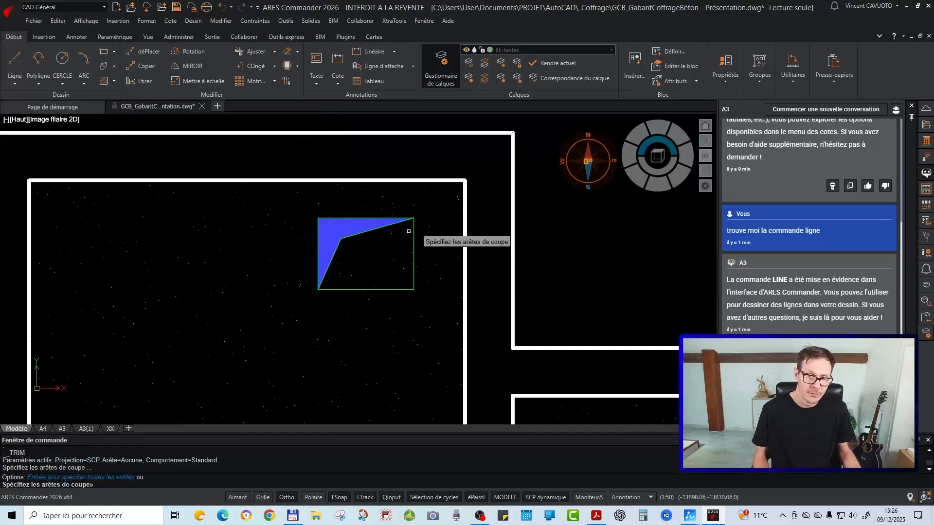
pyautogui.click(400, 261)
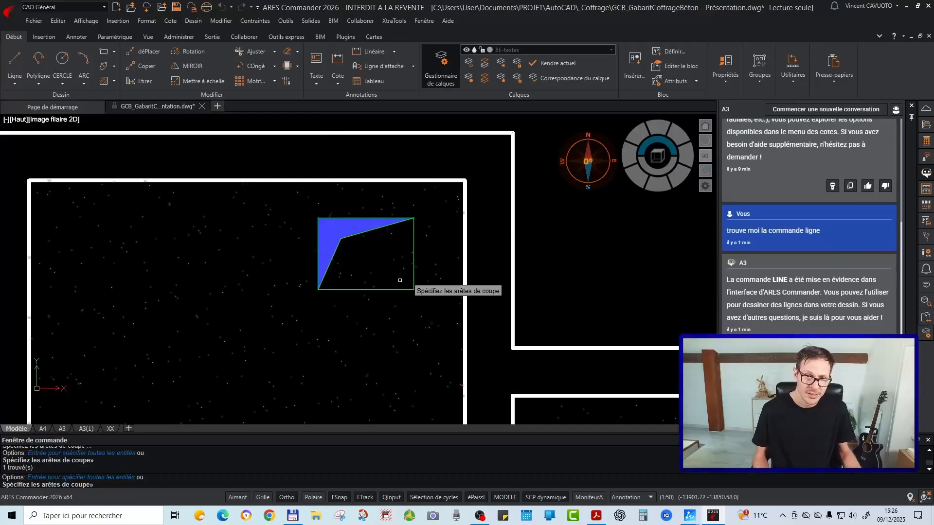
pyautogui.press('Return')
pyautogui.click(405, 256)
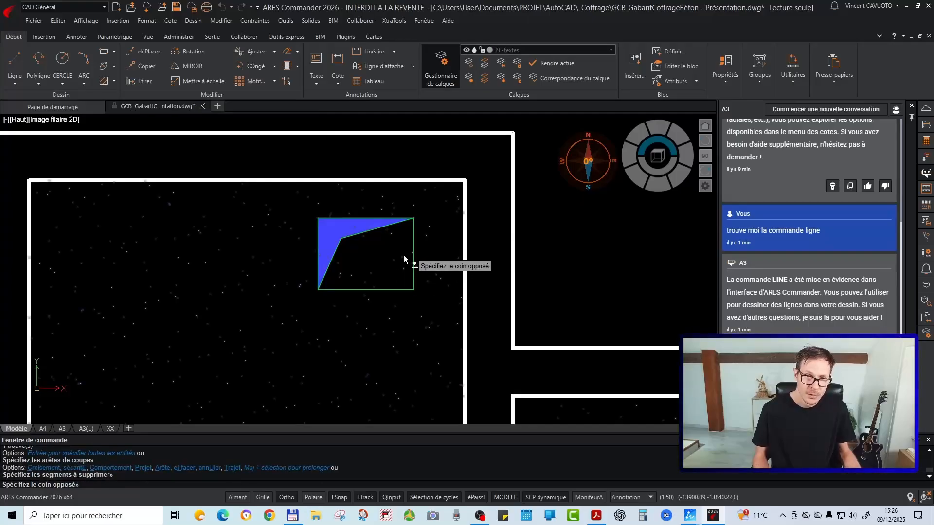
pyautogui.click(388, 262)
pyautogui.click(389, 259)
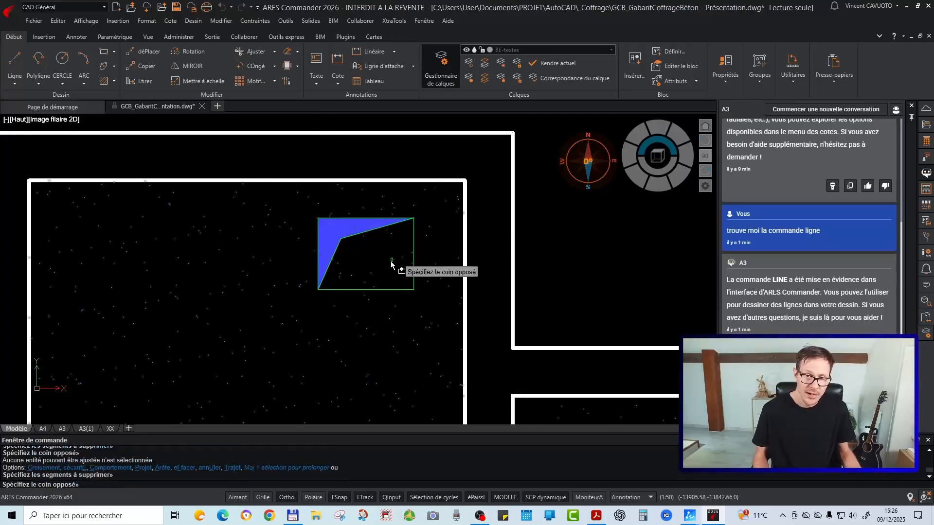
pyautogui.click(371, 278)
pyautogui.press('Escape')
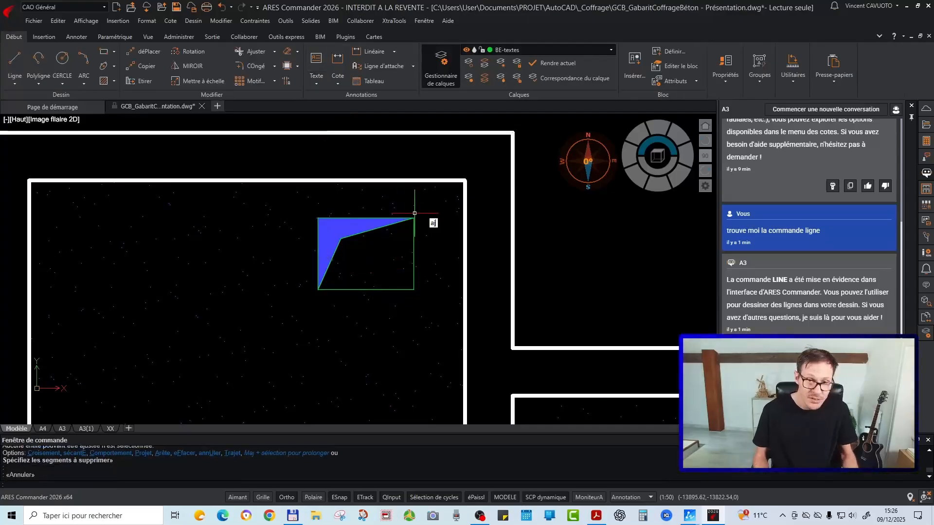
# Try to trim inside the unhatched part, using everything in and around the rectangle as cutting edges
pyautogui.write('aj')
pyautogui.press('Return')
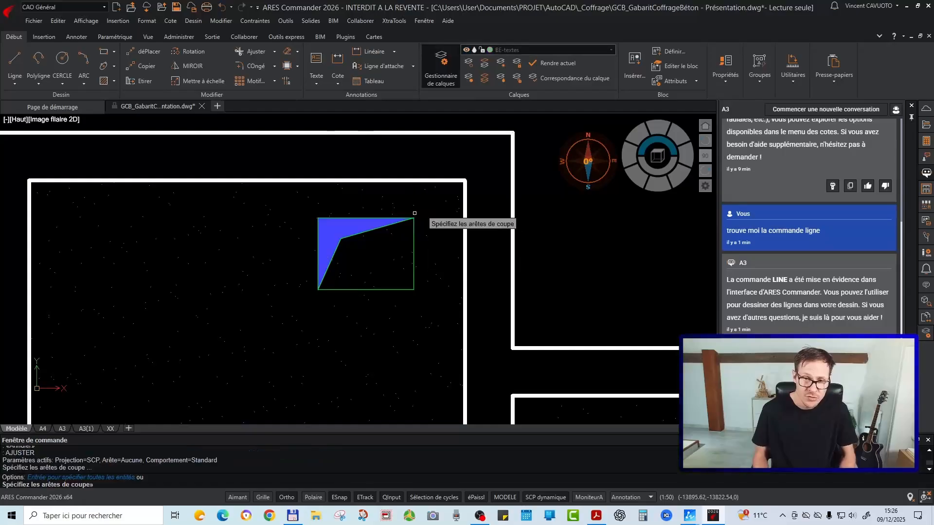
pyautogui.click(293, 158)
pyautogui.click(438, 301)
pyautogui.press('Return')
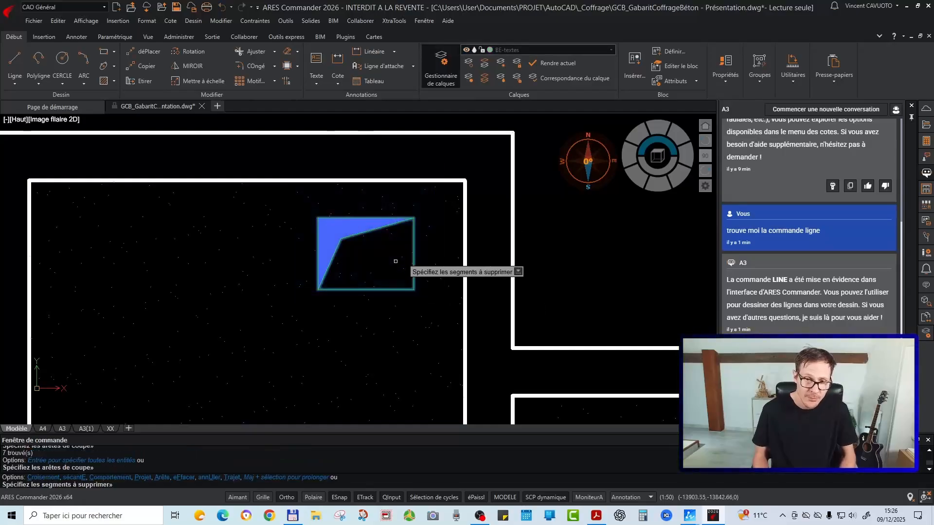
pyautogui.click(395, 261)
pyautogui.press('Return')
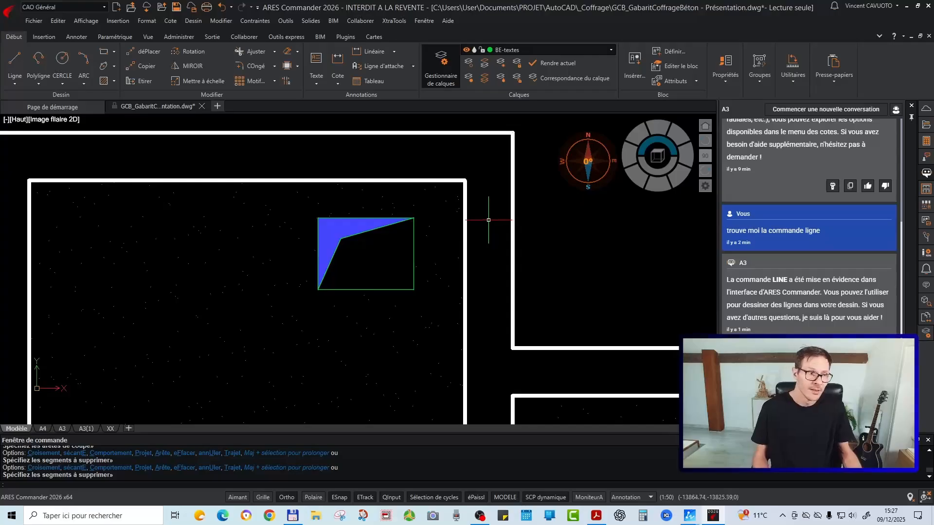
# Locate the Trim command (Ajuster) among the modification tools and in the command suggestions for AJ
pyautogui.scroll(-4, 325, 191)
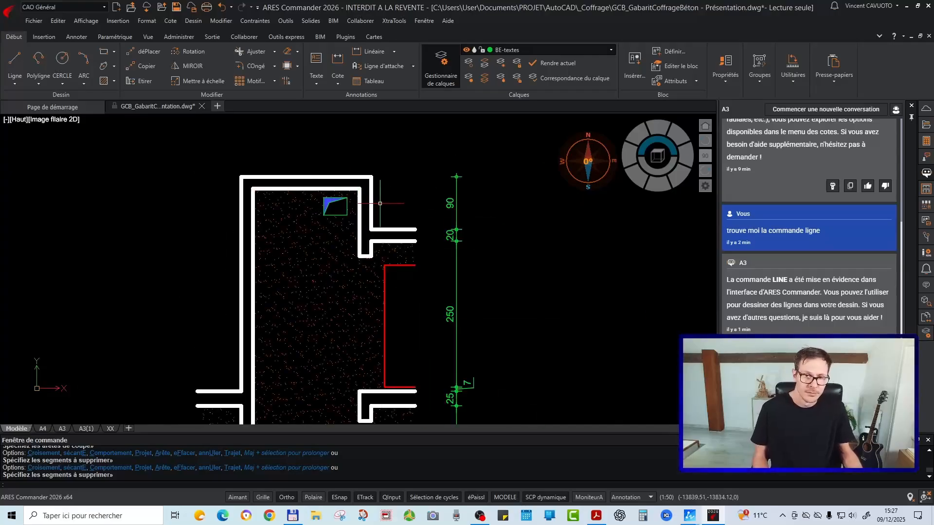
pyautogui.scroll(2, 380, 203)
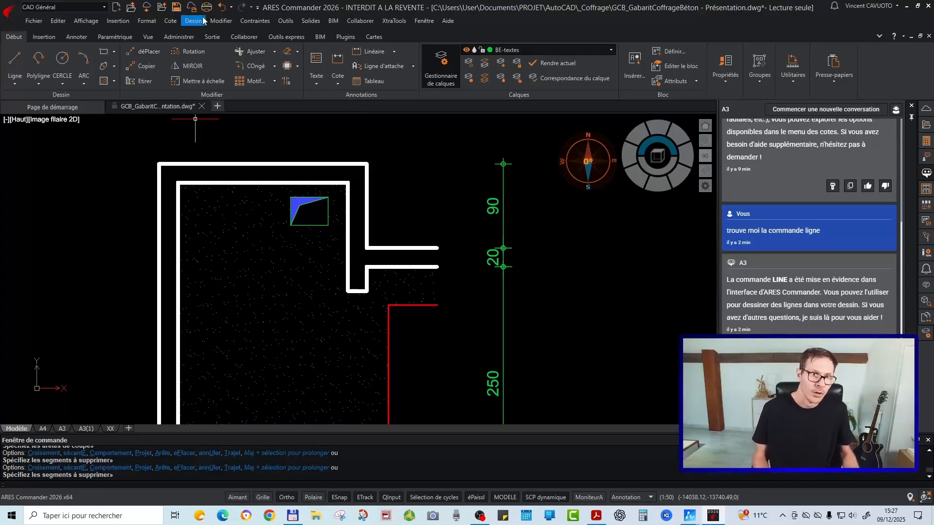
pyautogui.click(221, 21)
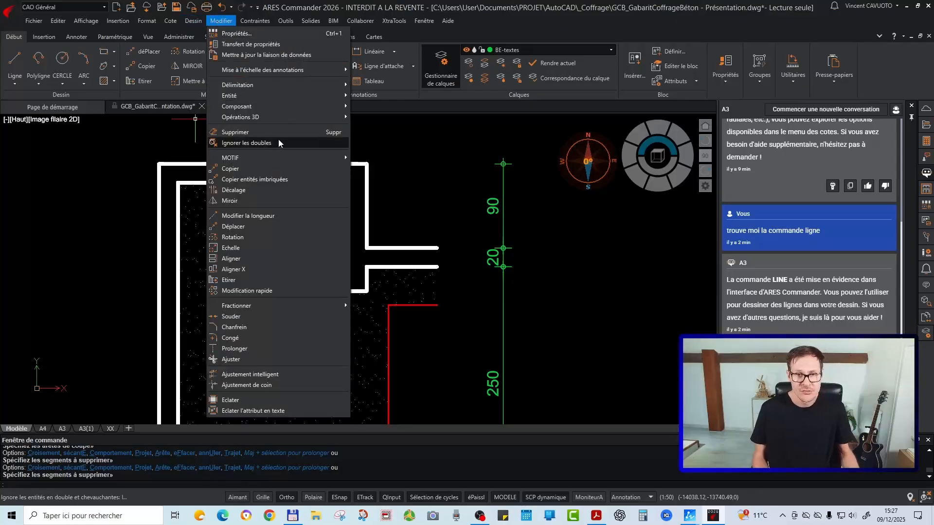
pyautogui.moveTo(254, 20)
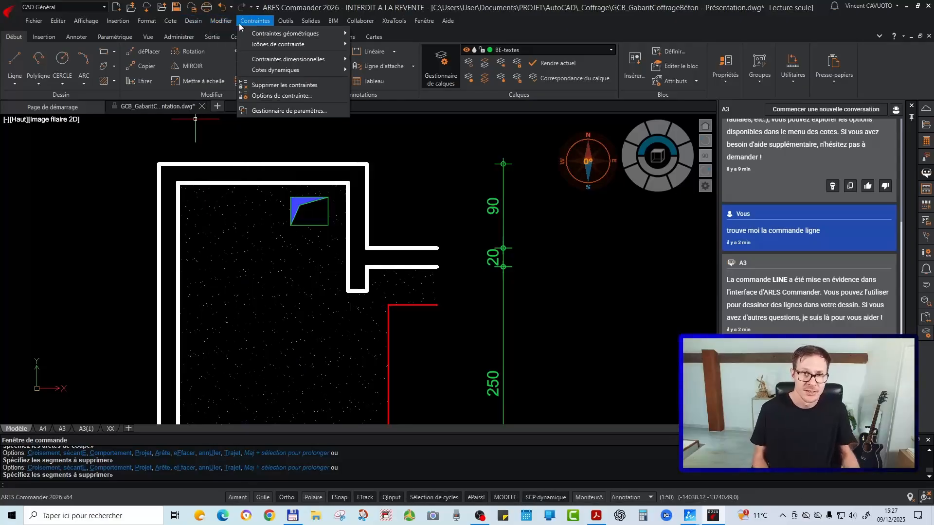
pyautogui.moveTo(221, 22)
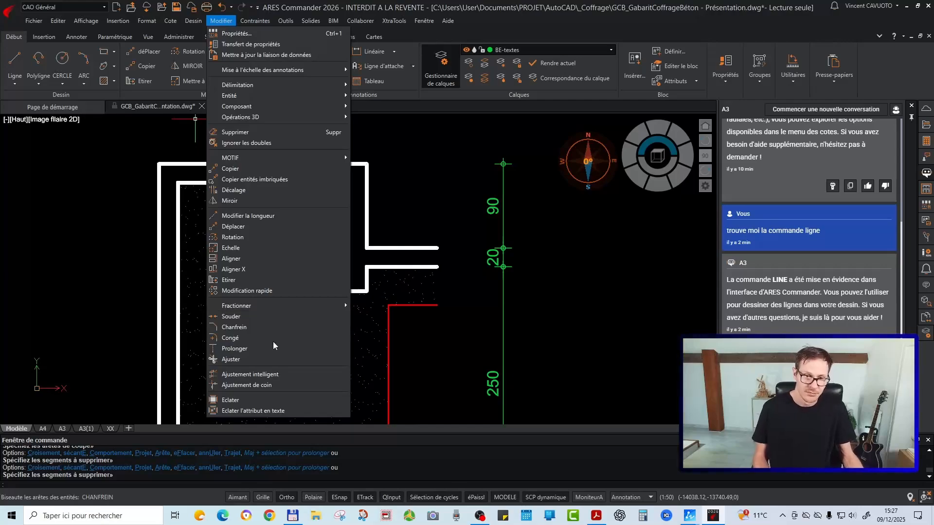
pyautogui.click(239, 360)
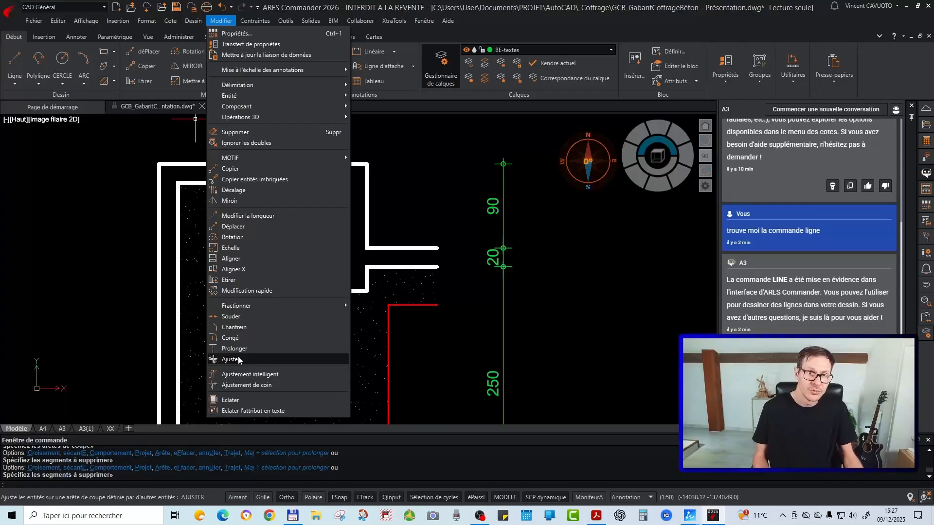
pyautogui.press('Escape')
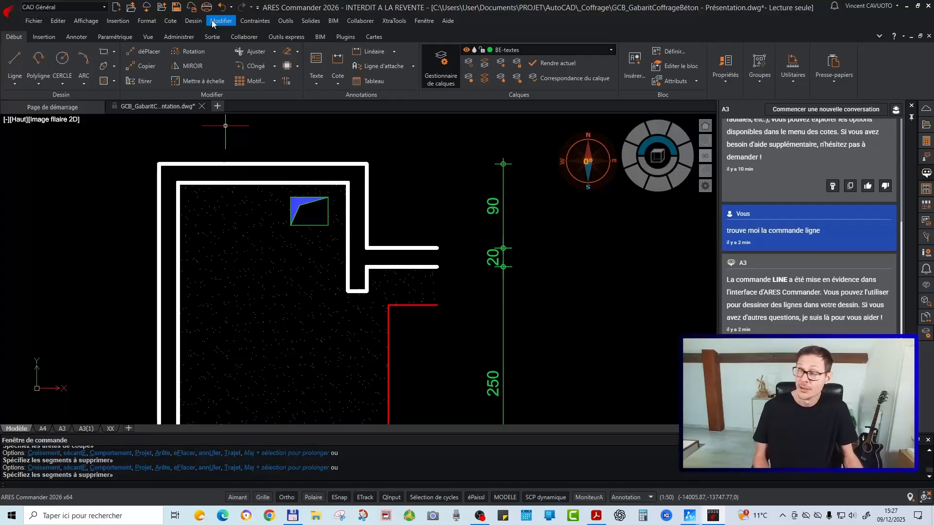
pyautogui.click(255, 51)
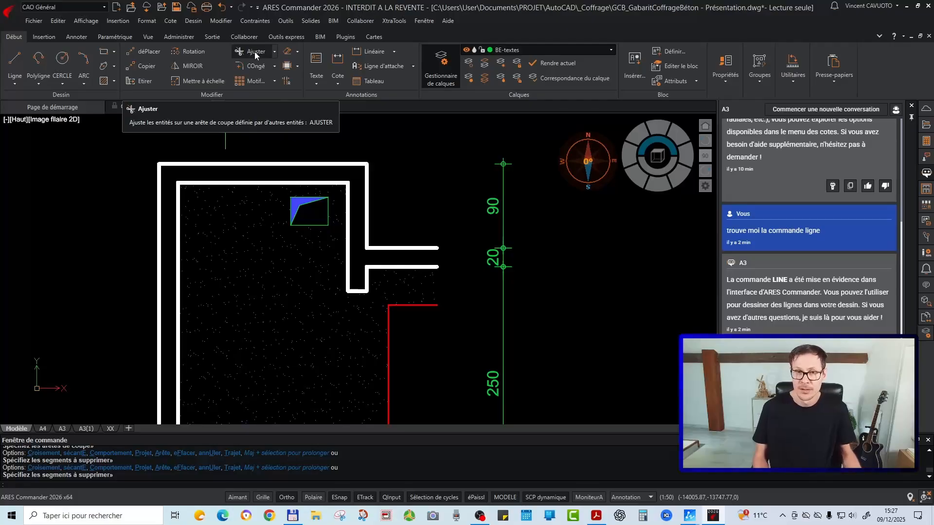
pyautogui.write('a')
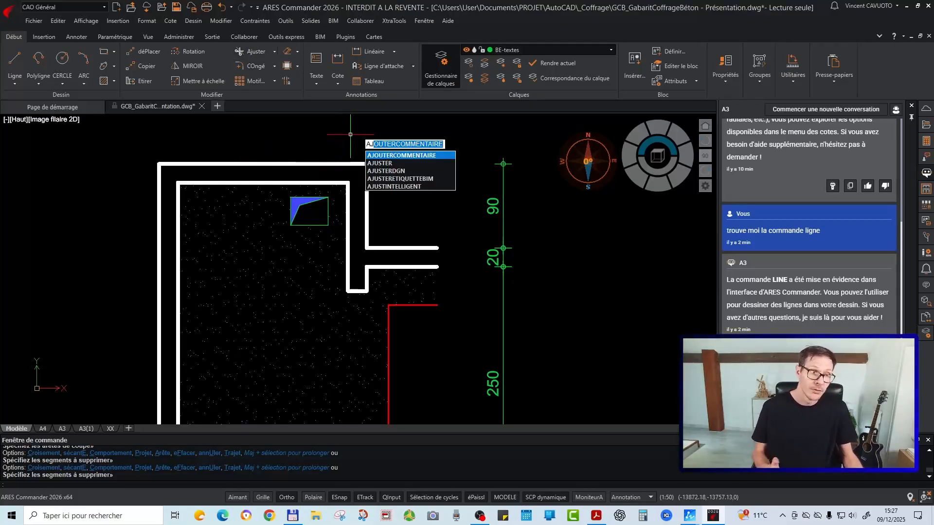
pyautogui.press('Escape')
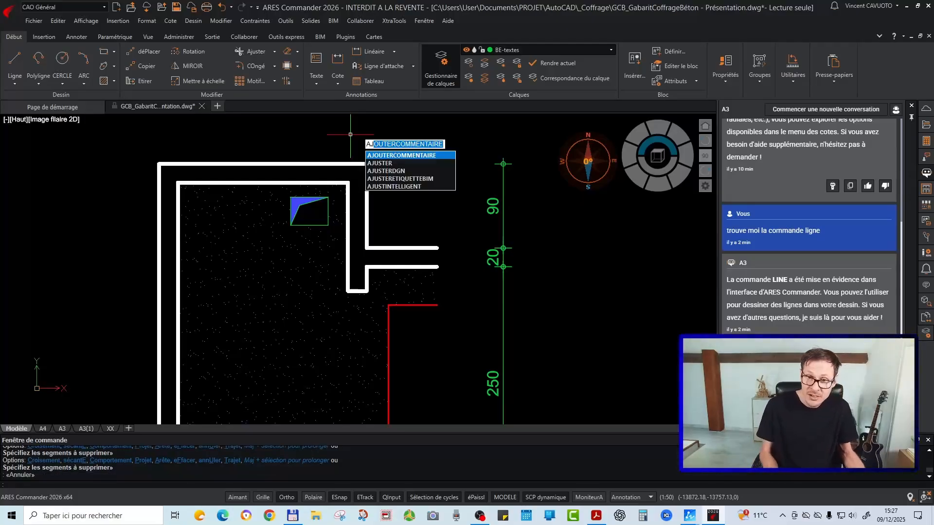
pyautogui.click(376, 163)
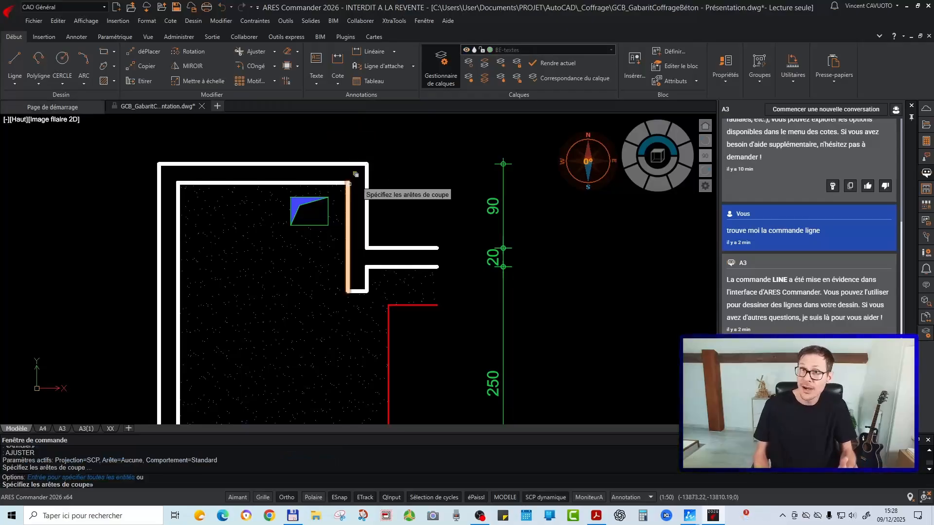
pyautogui.press('Escape')
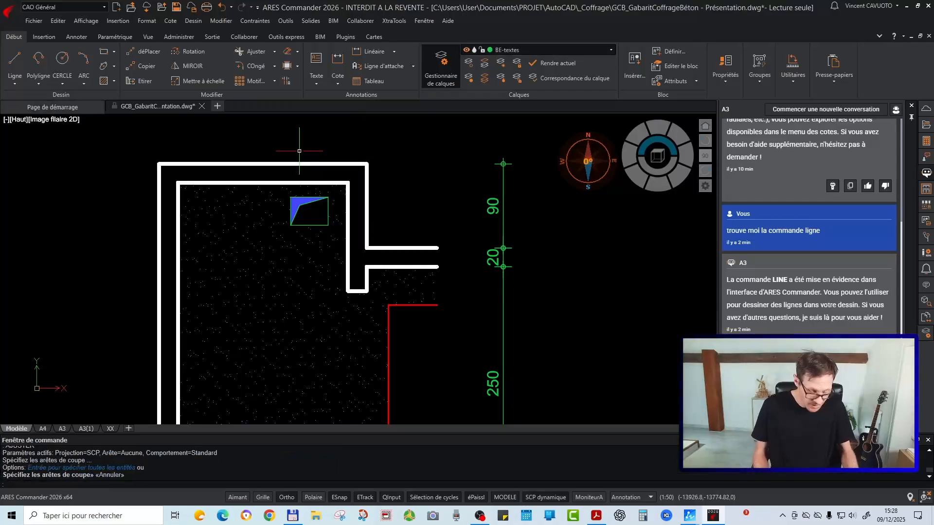
# Draw a horizontal line about 110 units long above the walls with a vertical segment down from its end, and delete both
pyautogui.write('L')
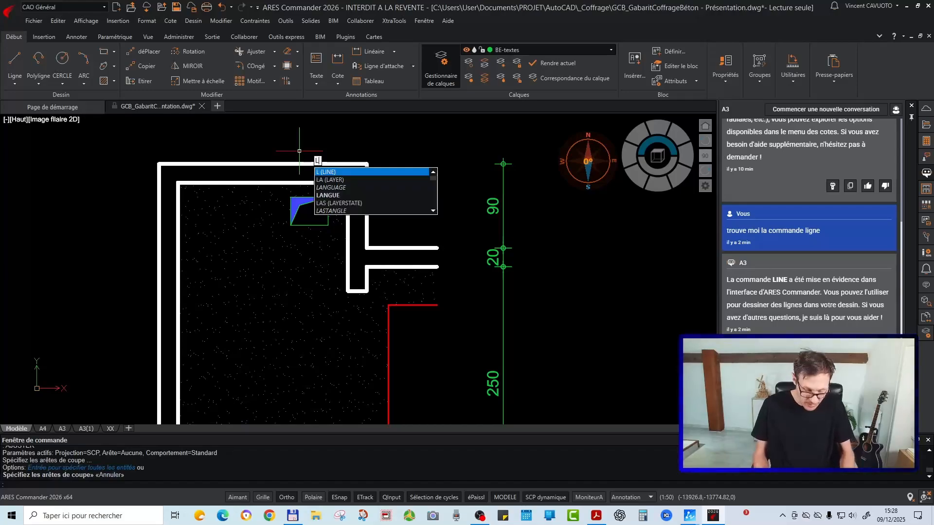
pyautogui.press('Return')
pyautogui.click(299, 141)
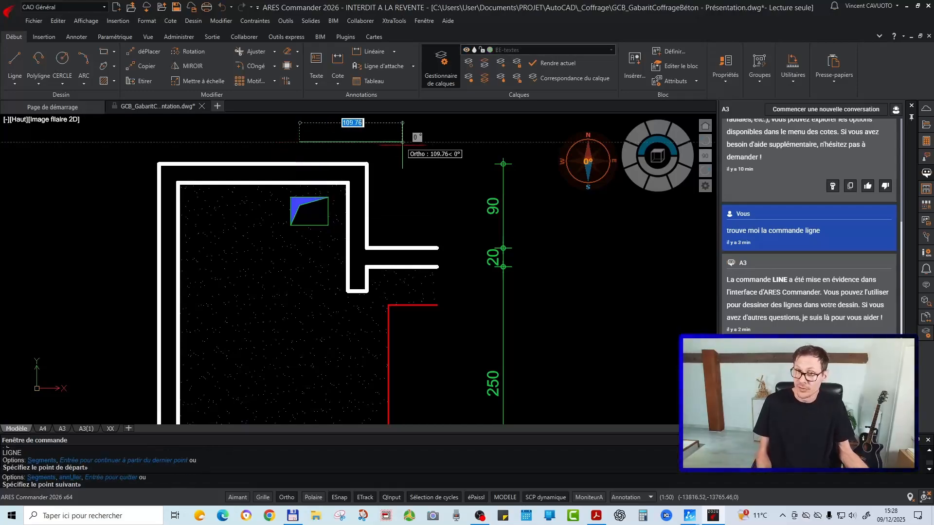
pyautogui.click(404, 141)
pyautogui.click(404, 200)
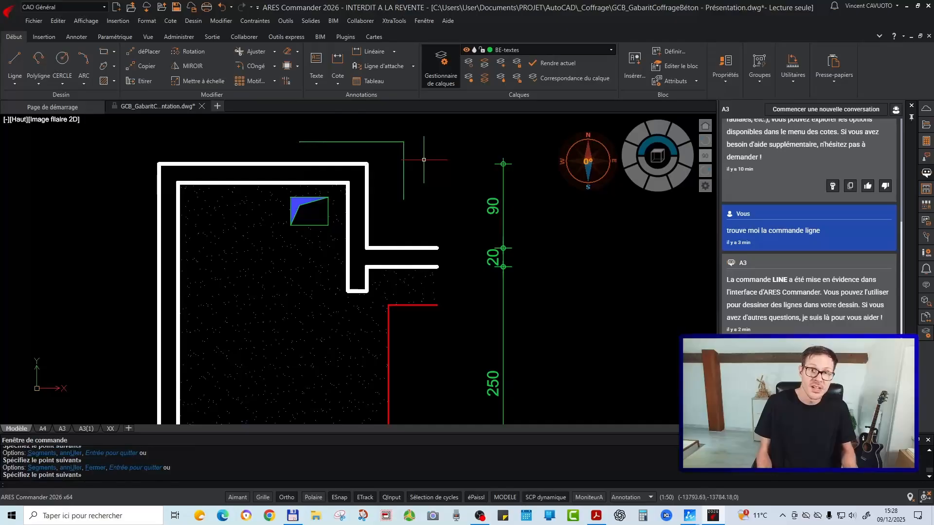
pyautogui.click(410, 140)
pyautogui.click(298, 201)
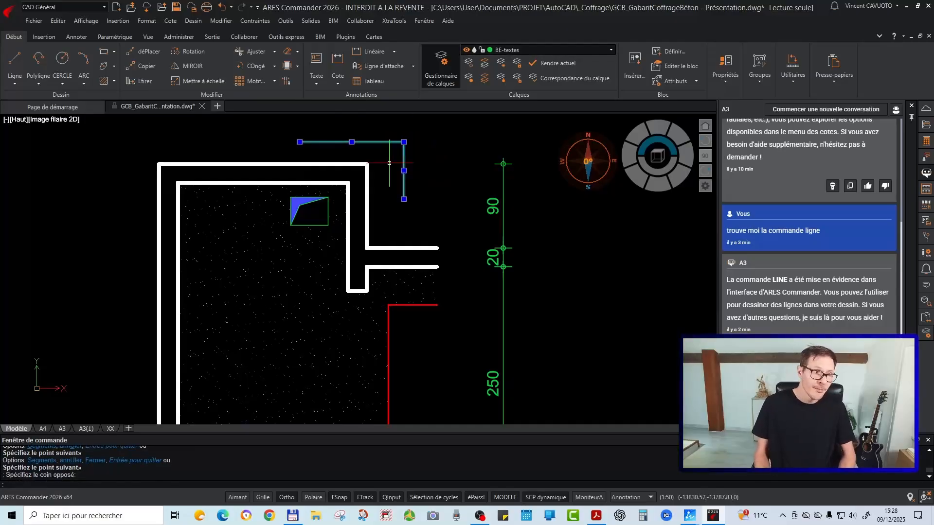
pyautogui.press('Delete')
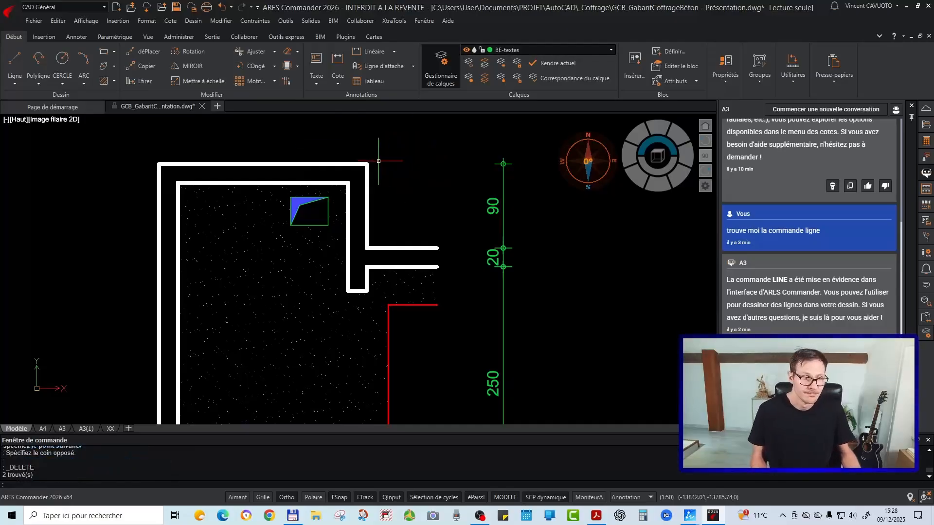
# Copy the 20x20 slab opening block from the symbol table, using a base point beside its square, towards the building drawings
pyautogui.scroll(-5, 351, 169)
pyautogui.scroll(3, 355, 384)
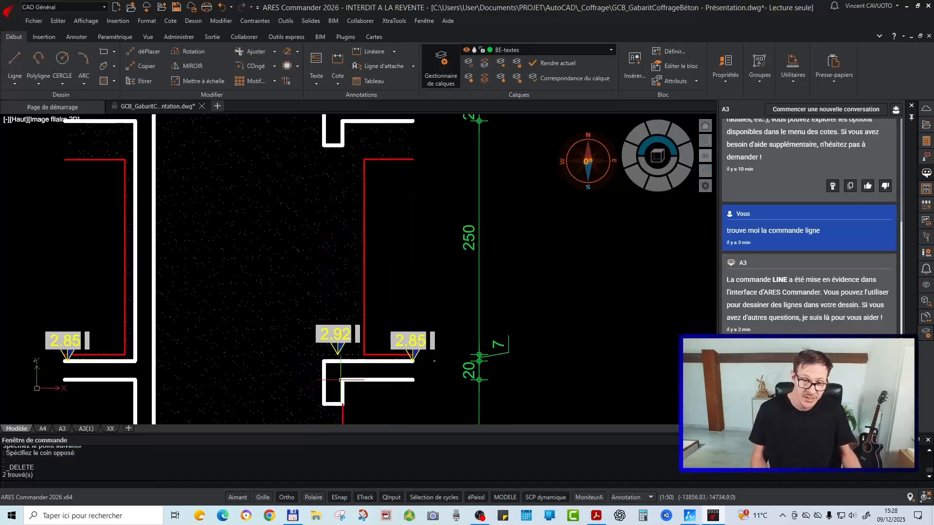
pyautogui.scroll(-7, 273, 330)
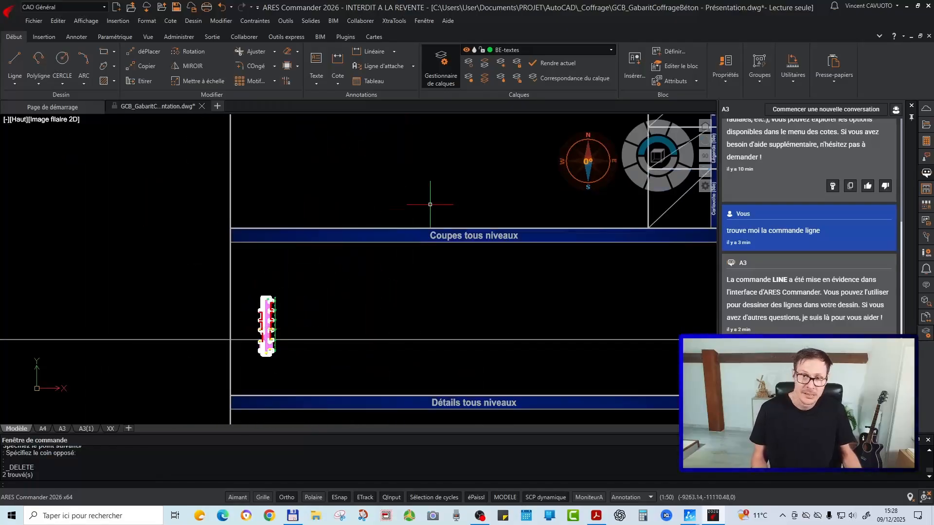
pyautogui.scroll(-3, 358, 323)
pyautogui.scroll(-4, 444, 219)
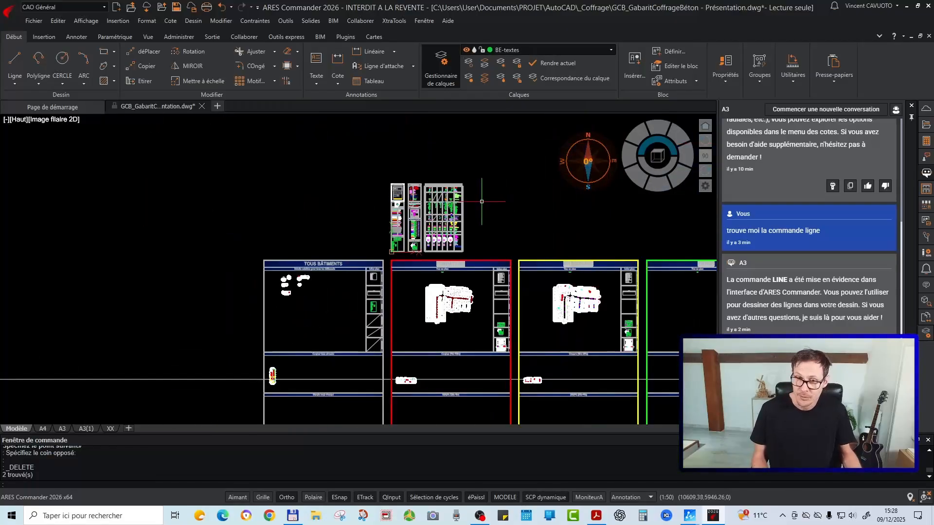
pyautogui.scroll(4, 469, 217)
pyautogui.scroll(3, 393, 235)
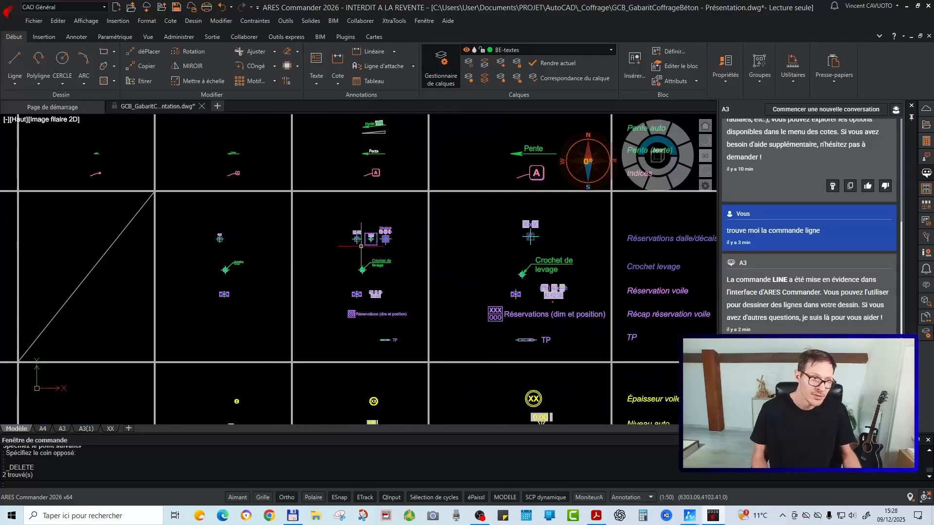
pyautogui.scroll(5, 361, 237)
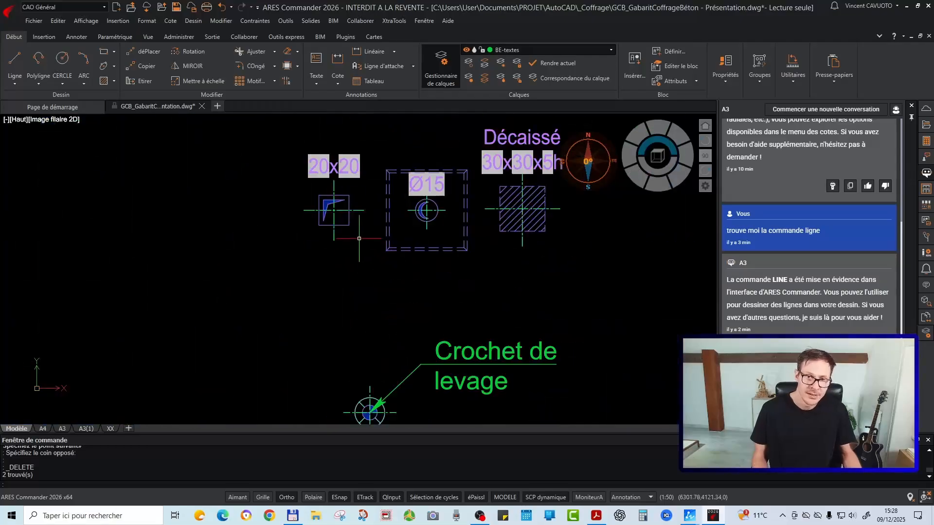
pyautogui.click(365, 167)
pyautogui.click(297, 287)
pyautogui.scroll(2, 383, 195)
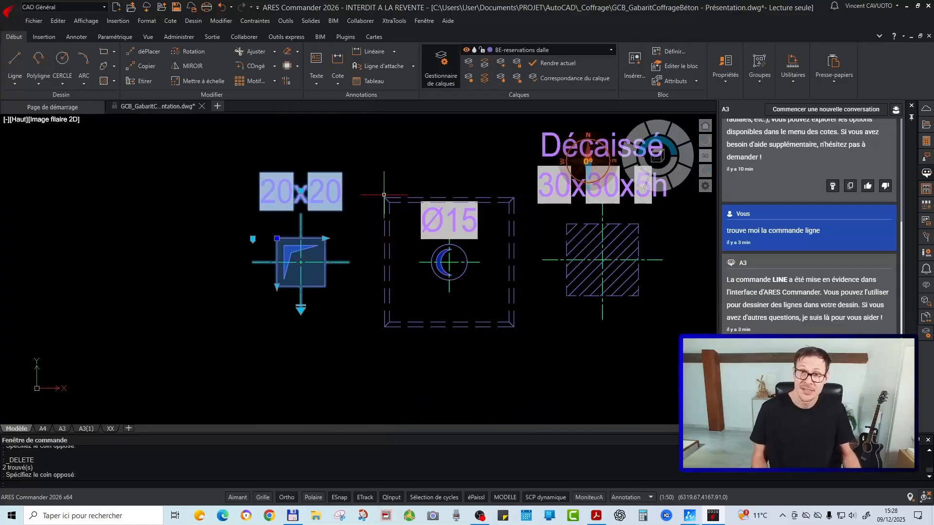
pyautogui.write('cp')
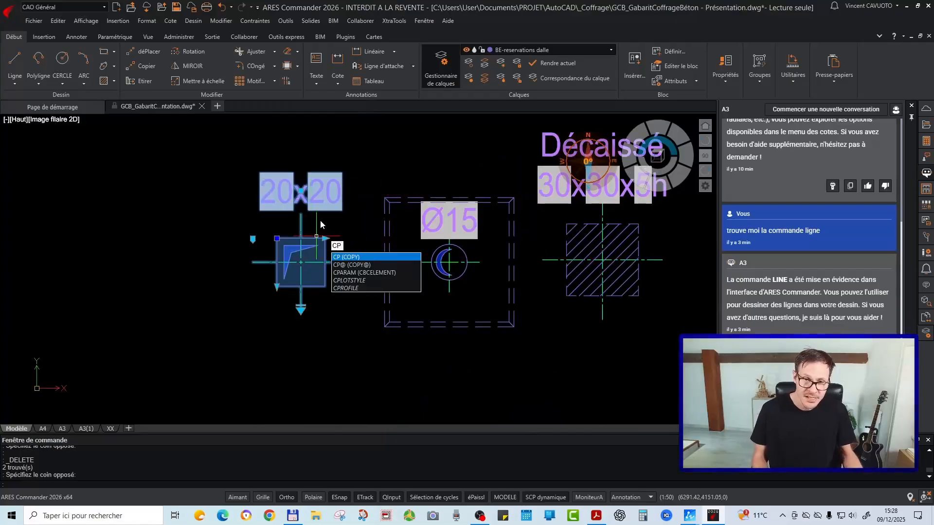
pyautogui.press('Return')
pyautogui.click(319, 225)
pyautogui.scroll(-5, 418, 192)
pyautogui.scroll(-4, 444, 194)
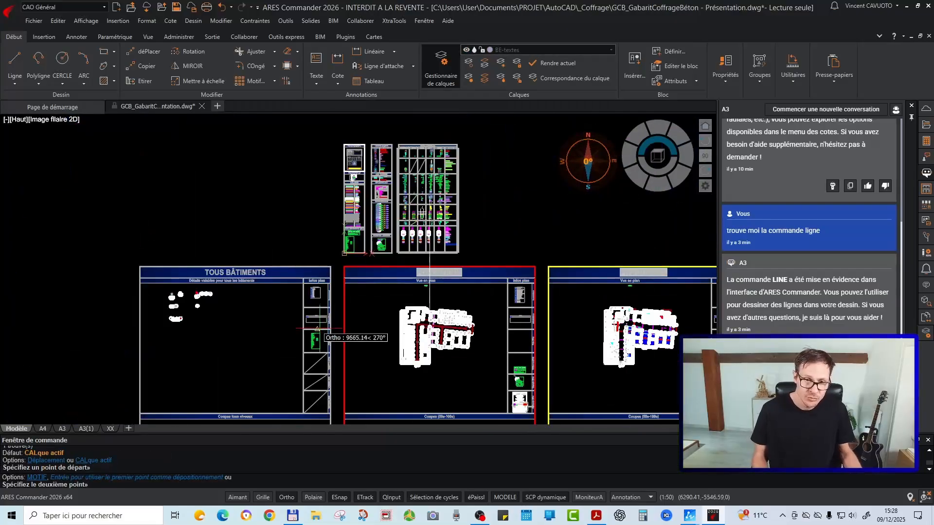
# Place the copied 20x20 slab reservation block in the building plan, near the upper-left corner of the walls
pyautogui.scroll(3, 289, 190)
pyautogui.scroll(6, 288, 190)
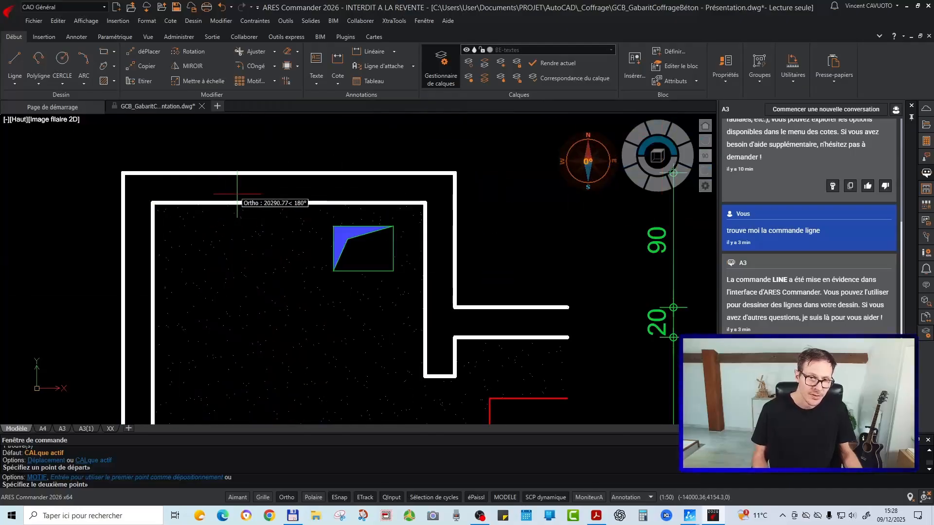
pyautogui.click(162, 191)
pyautogui.click(163, 188)
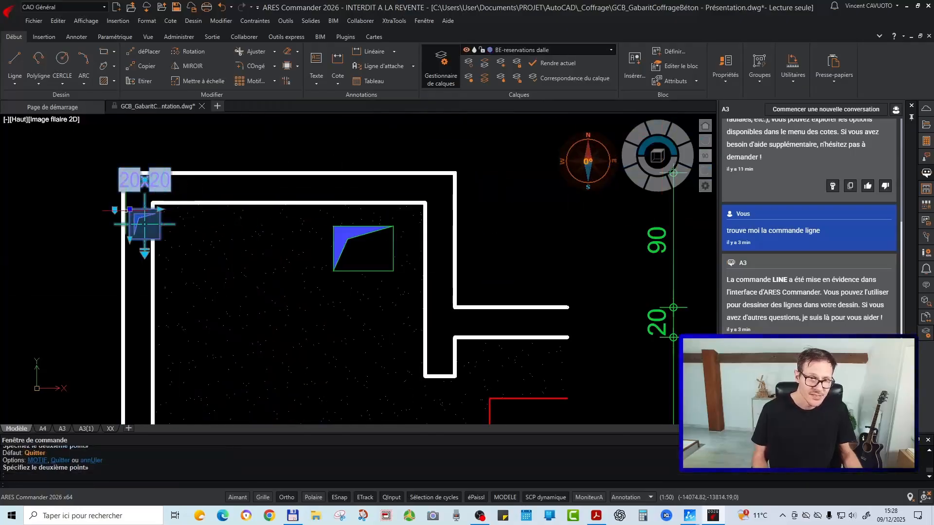
# Snap the 20x20 reservation's upper-left corner onto the inner corner of the walls
pyautogui.click(129, 209)
pyautogui.click(154, 203)
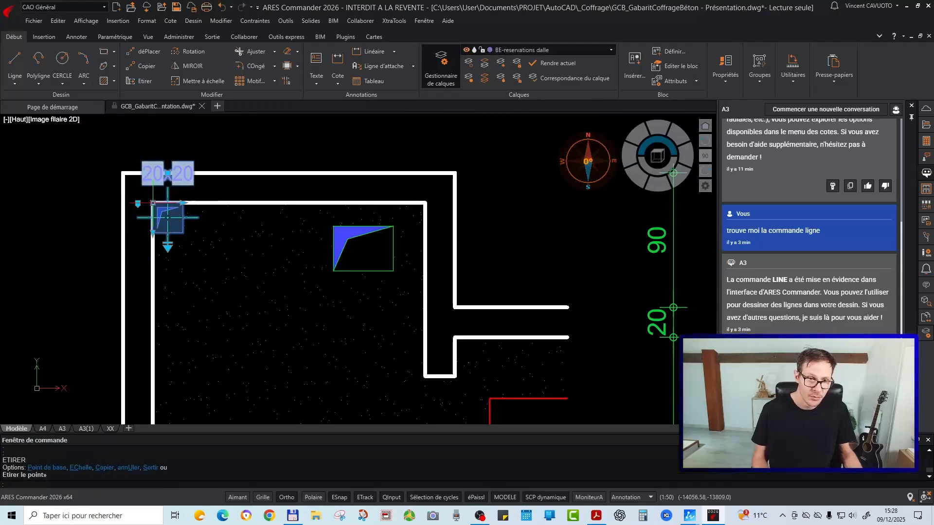
pyautogui.click(167, 217)
pyautogui.scroll(3, 156, 202)
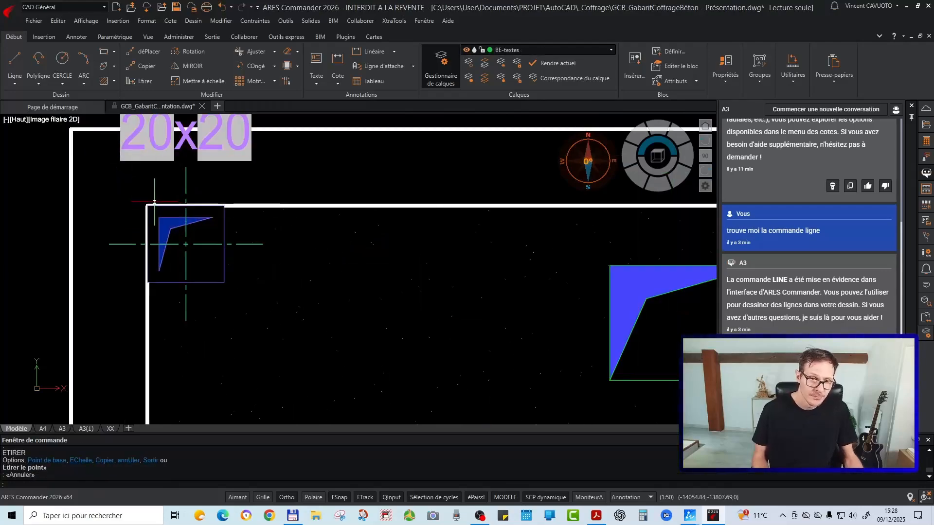
pyautogui.press('Escape')
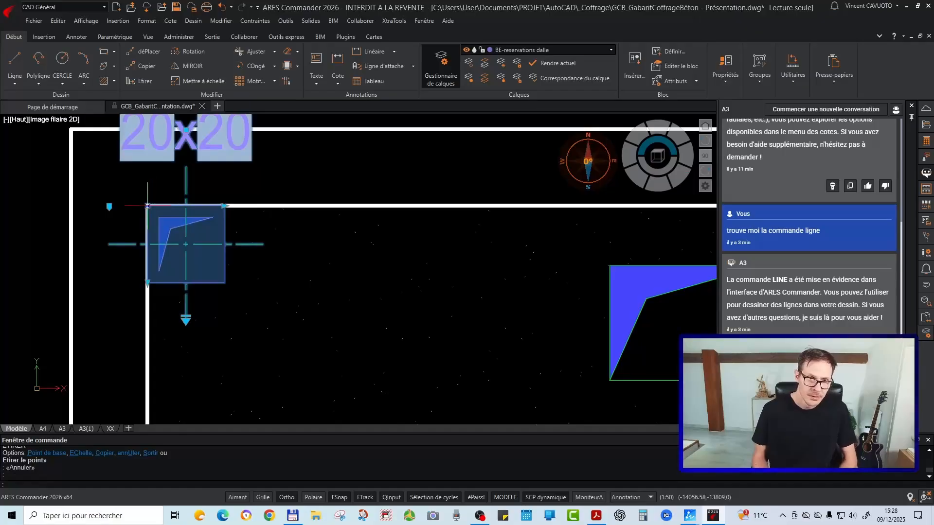
# Offset the 20x20 reservation 10 to the right and 10 down from the inner wall corner
pyautogui.click(148, 205)
pyautogui.write('10')
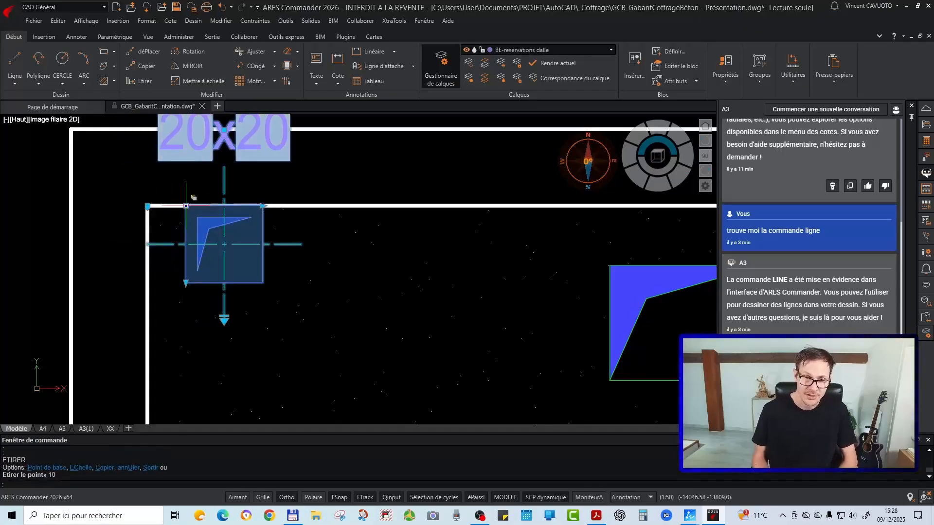
pyautogui.press('Return')
pyautogui.scroll(-2, 194, 223)
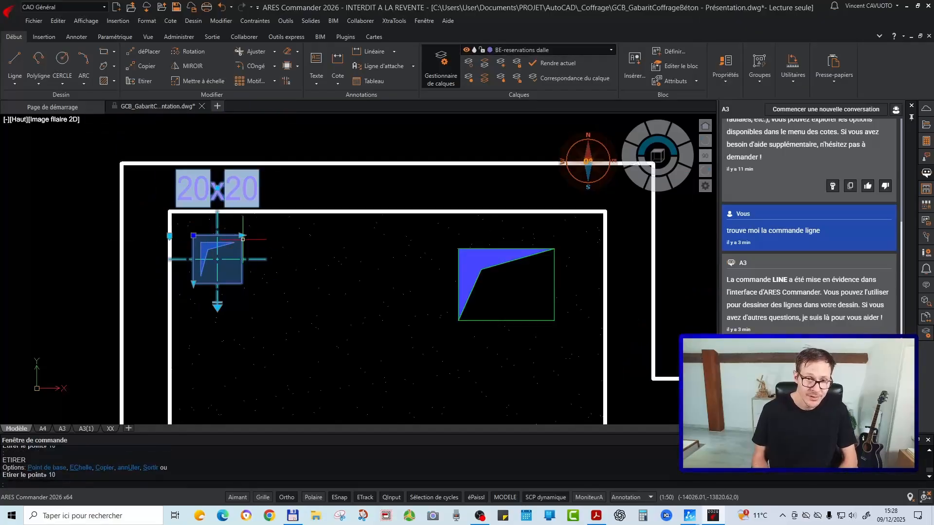
# Stretch the rectangular reservation to a width and height of 30, and regenerate the drawing to refresh its label
pyautogui.click(241, 236)
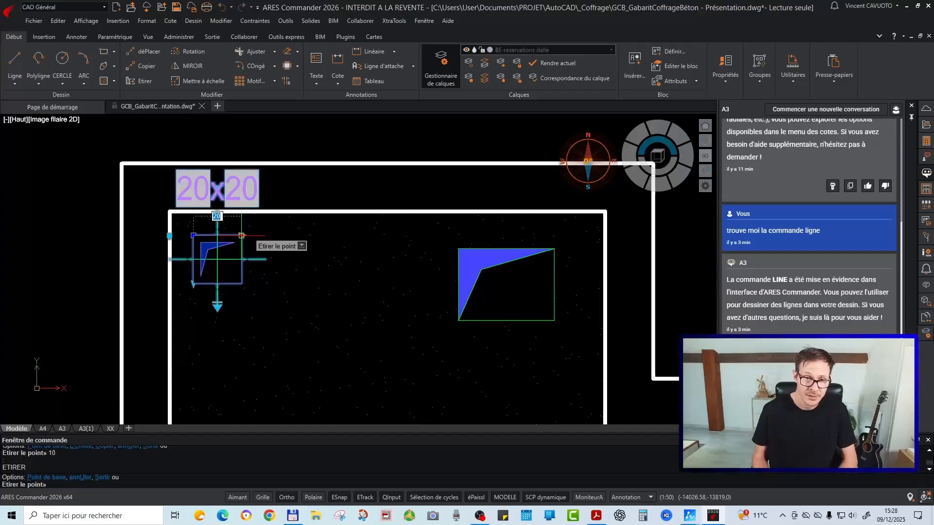
pyautogui.click(242, 235)
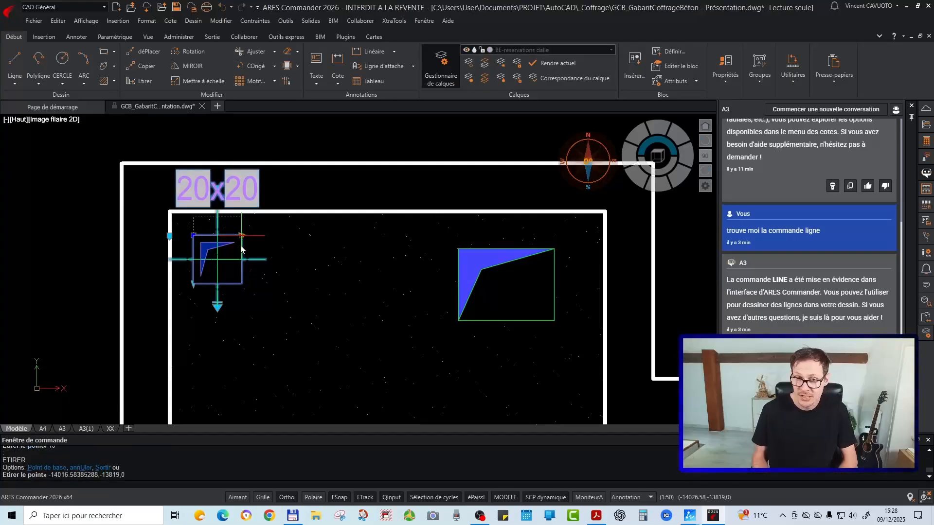
pyautogui.click(194, 283)
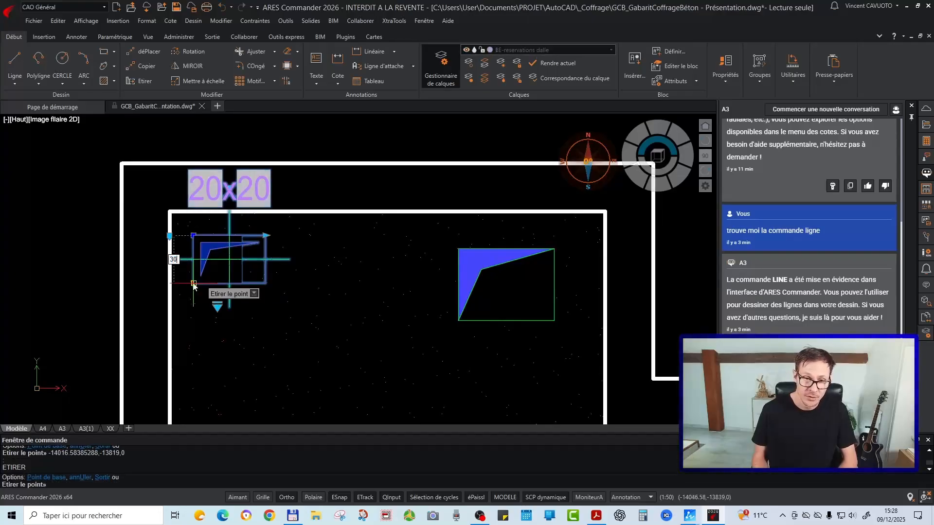
pyautogui.press('Return')
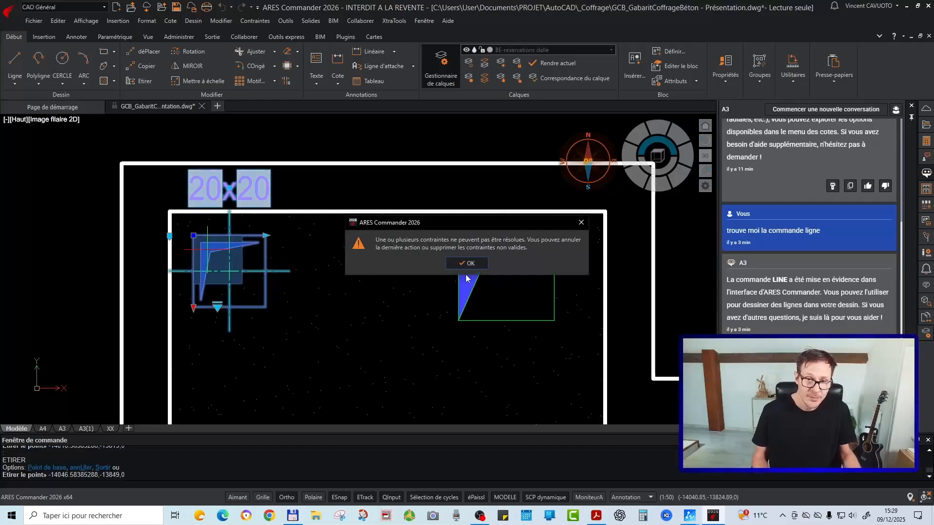
pyautogui.click(466, 263)
pyautogui.press('Escape')
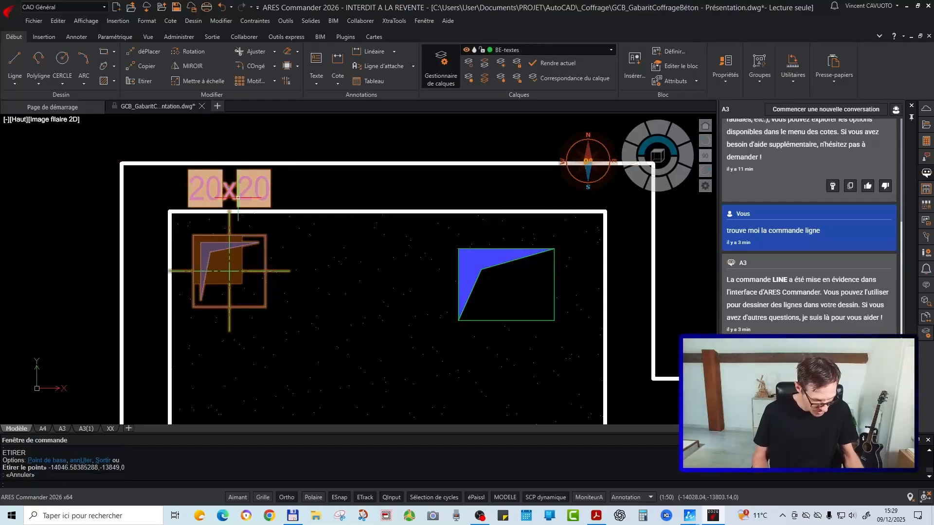
pyautogui.press('Return')
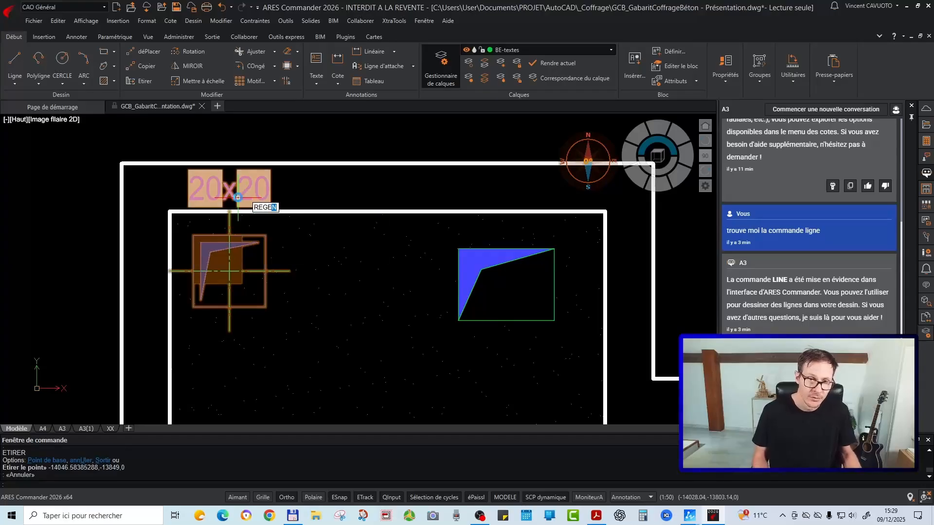
pyautogui.press('Return')
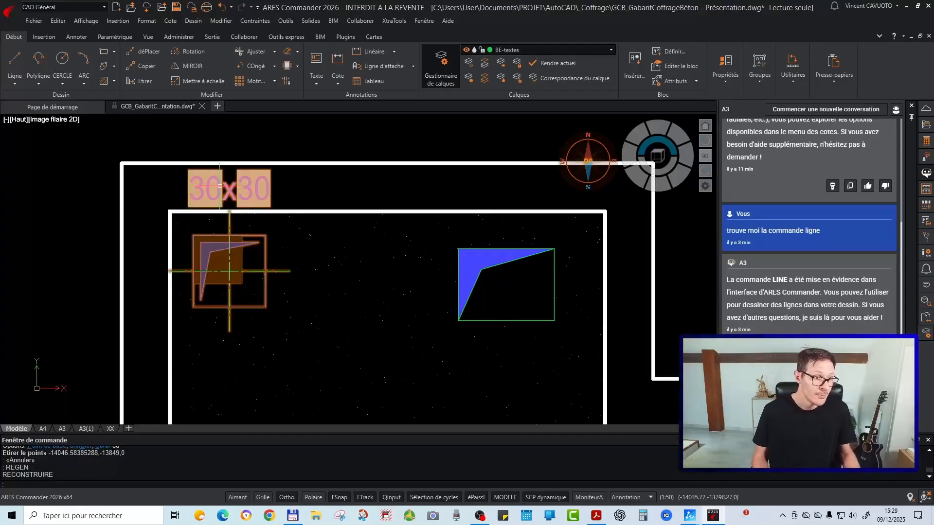
# Move the dimension label of the rectangular reservation from above the opening to just below it
pyautogui.click(225, 183)
pyautogui.click(229, 187)
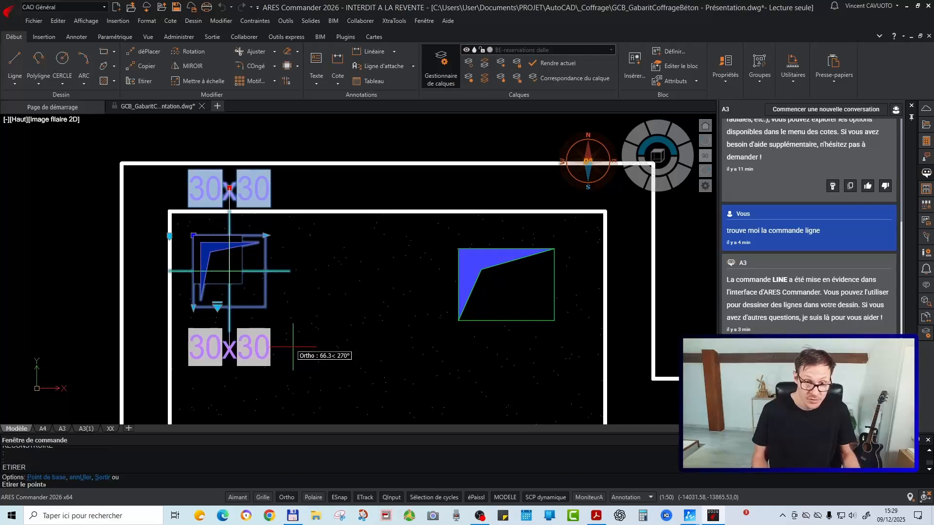
pyautogui.click(295, 355)
pyautogui.press('Escape')
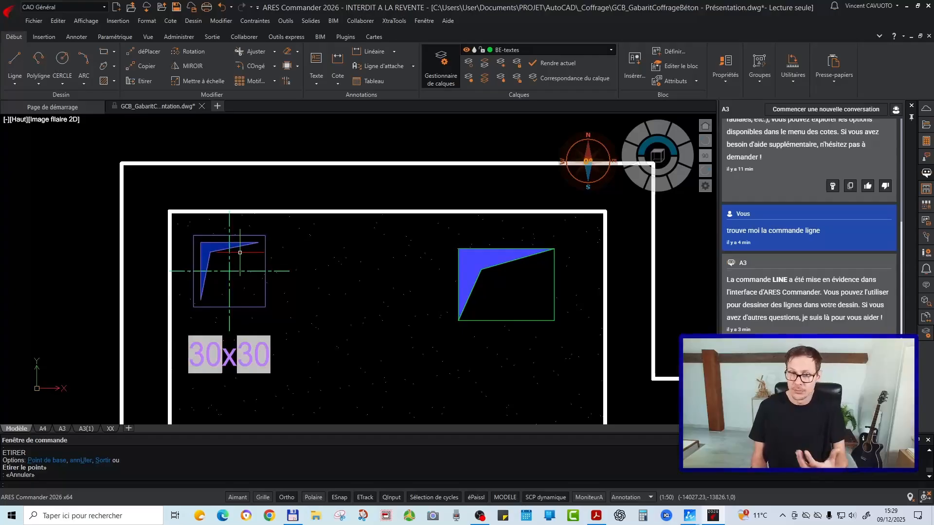
# Change the rectangular reservation to the Circulaire type with the options Avec annotations and Avec axes
pyautogui.moveTo(257, 296); pyautogui.dragTo(360, 259, button='middle')
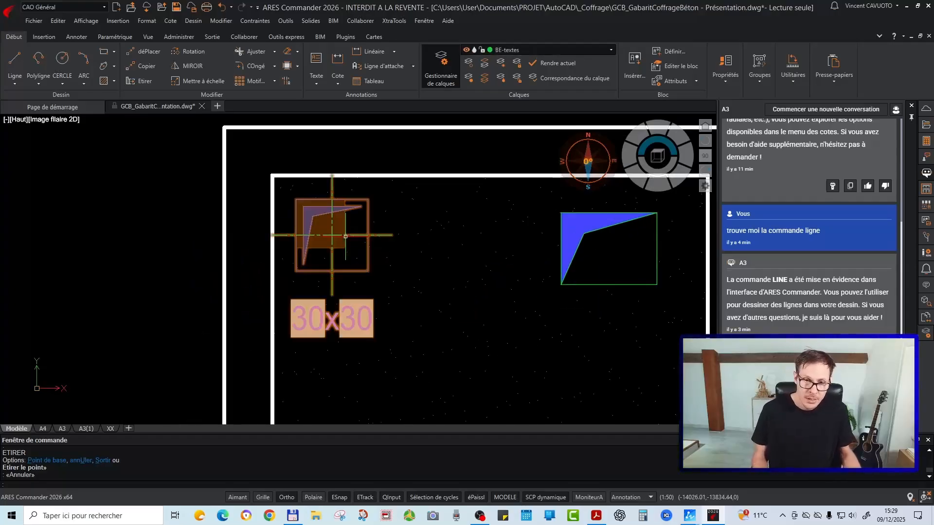
pyautogui.scroll(-2, 406, 335)
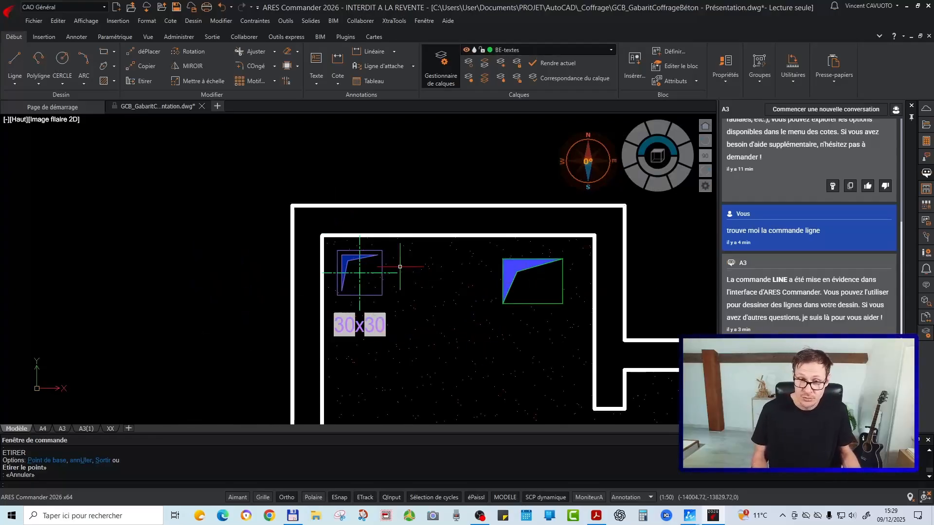
pyautogui.click(363, 274)
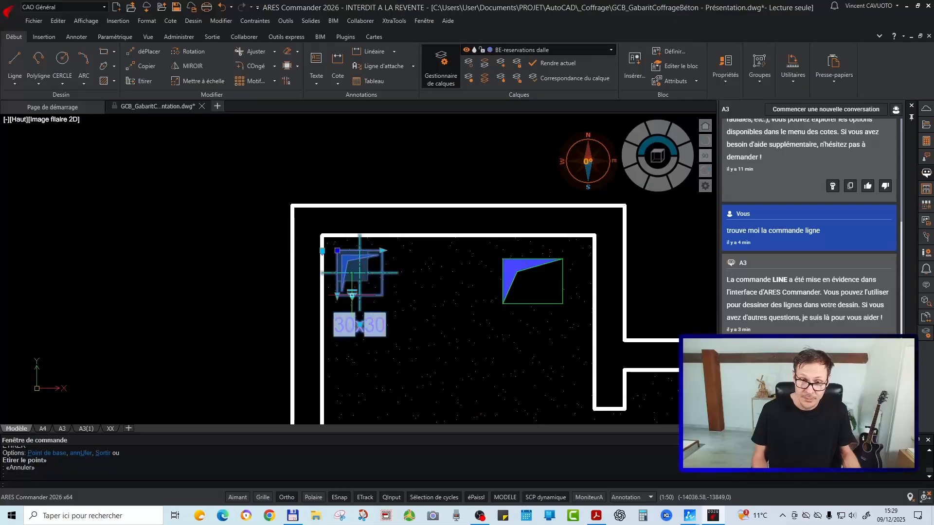
pyautogui.click(339, 296)
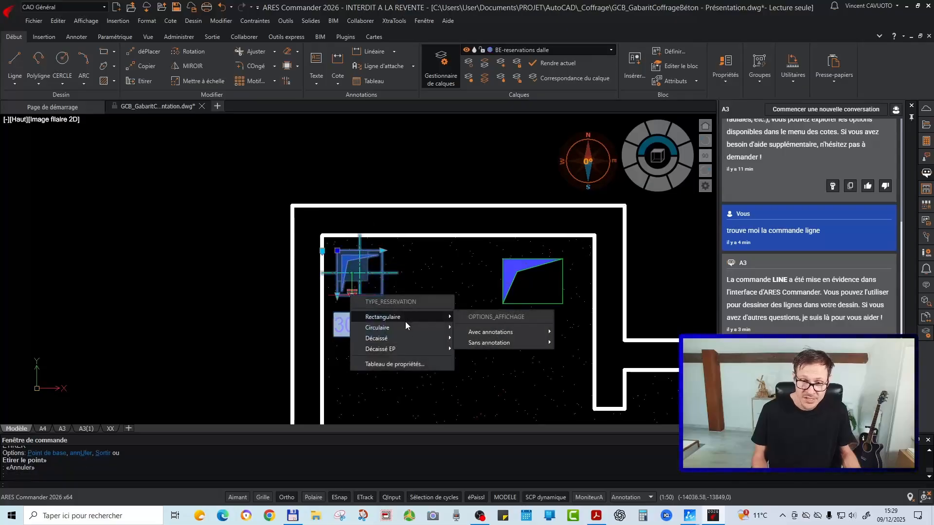
pyautogui.moveTo(407, 328)
pyautogui.moveTo(486, 342)
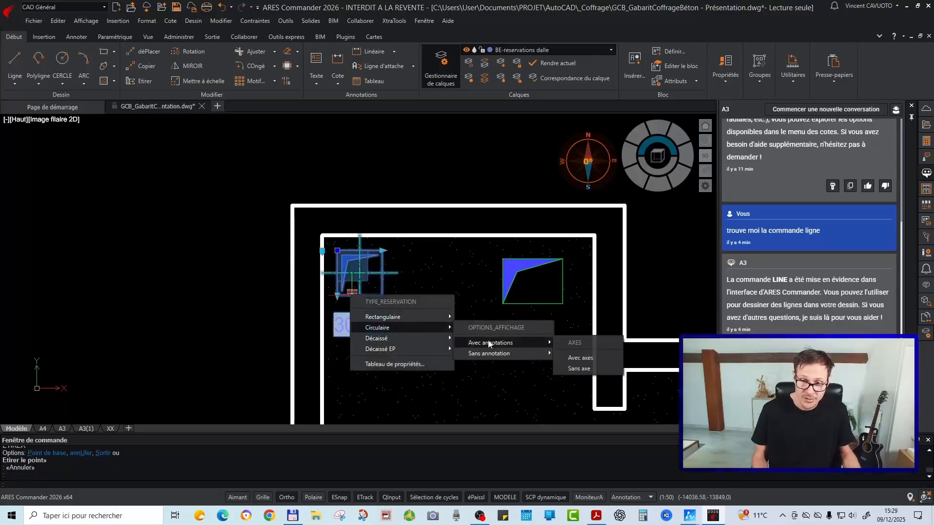
pyautogui.click(588, 358)
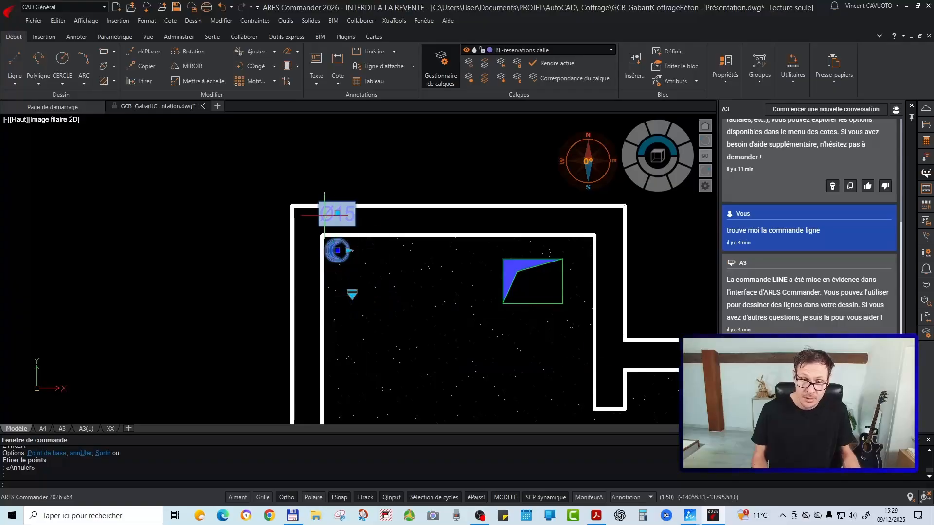
# Set the circular reservation's radius to 10 and regenerate the drawing to refresh its diameter label
pyautogui.scroll(4, 315, 210)
pyautogui.scroll(-2, 401, 311)
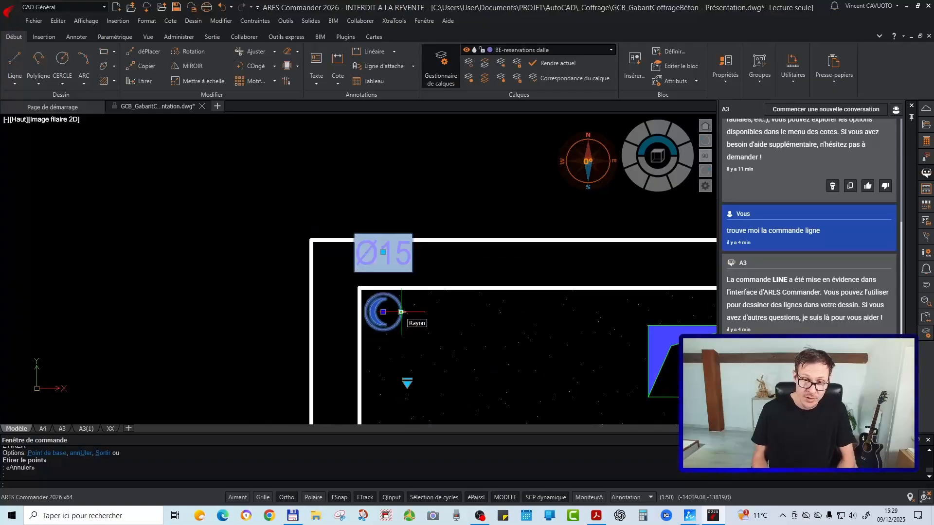
pyautogui.click(401, 311)
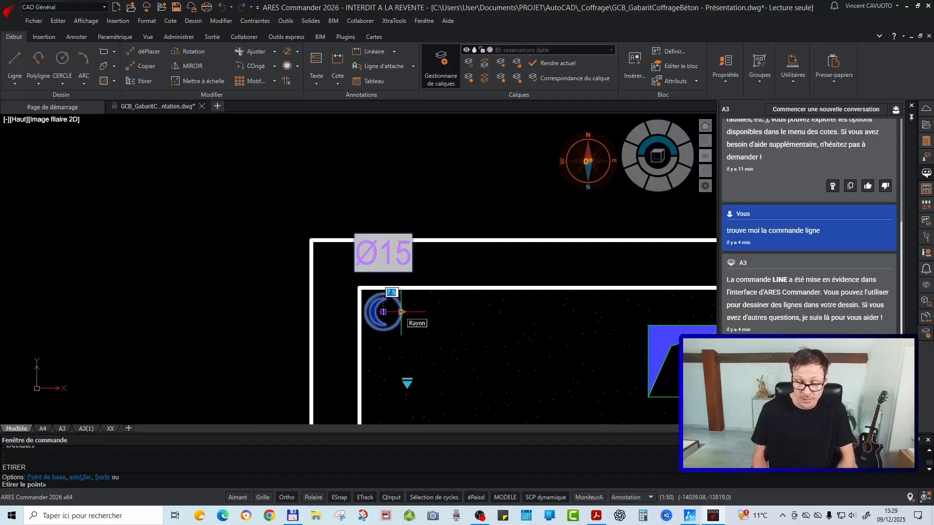
pyautogui.press('Return')
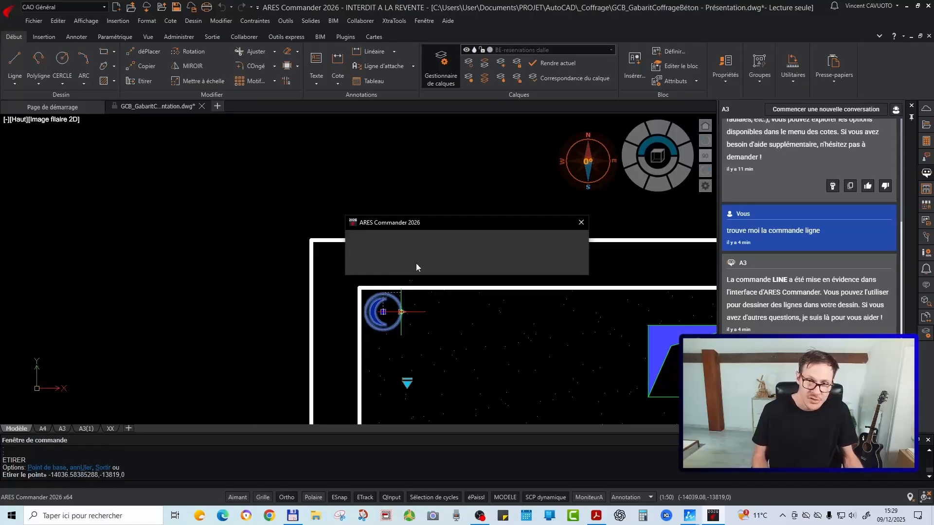
pyautogui.click(468, 263)
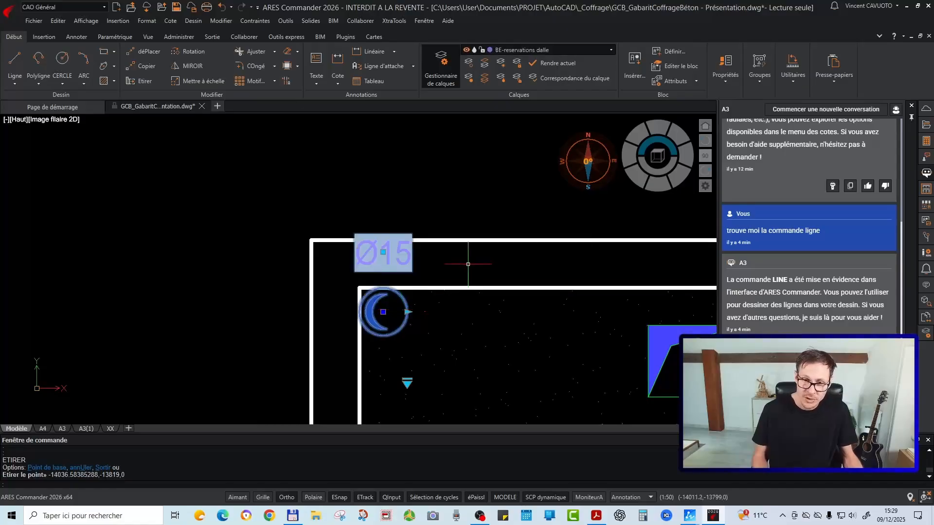
pyautogui.write('n')
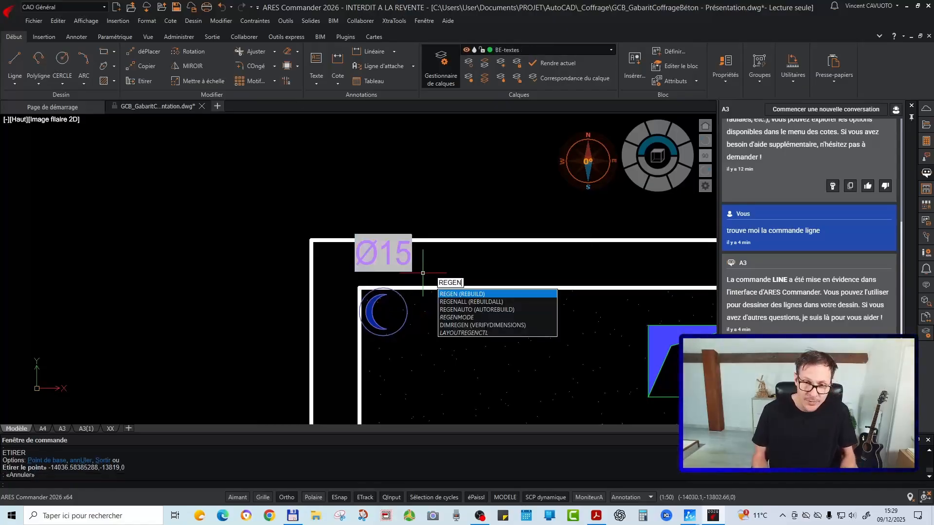
pyautogui.press('Return')
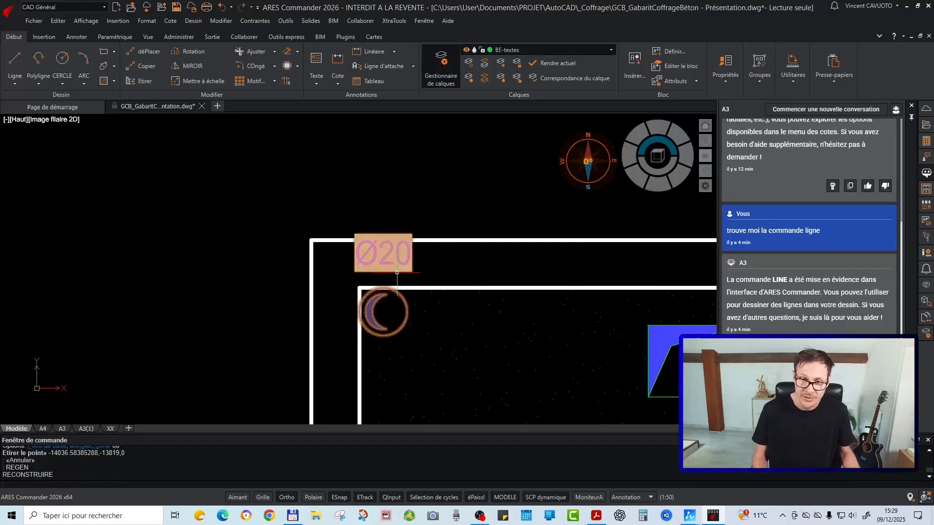
# Move the diameter label of the circular reservation from above the circle to directly below it
pyautogui.click(385, 249)
pyautogui.click(383, 253)
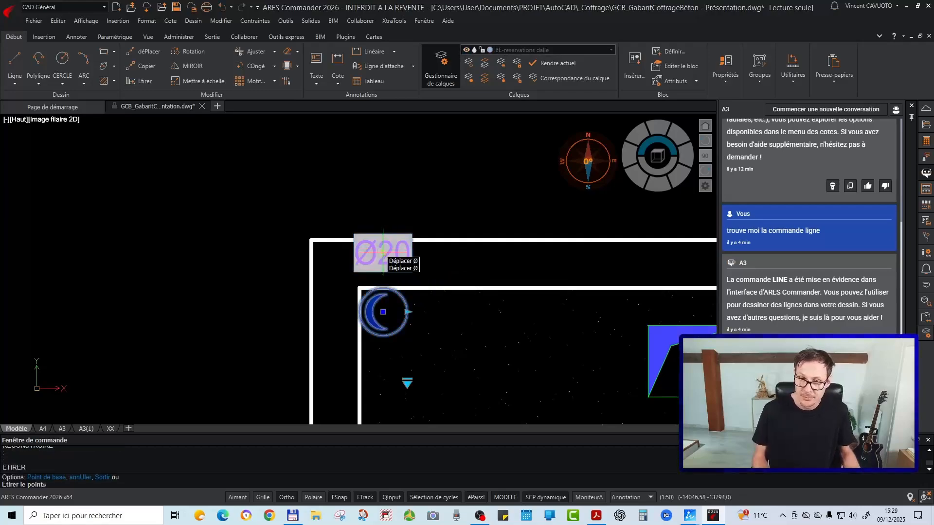
pyautogui.click(435, 365)
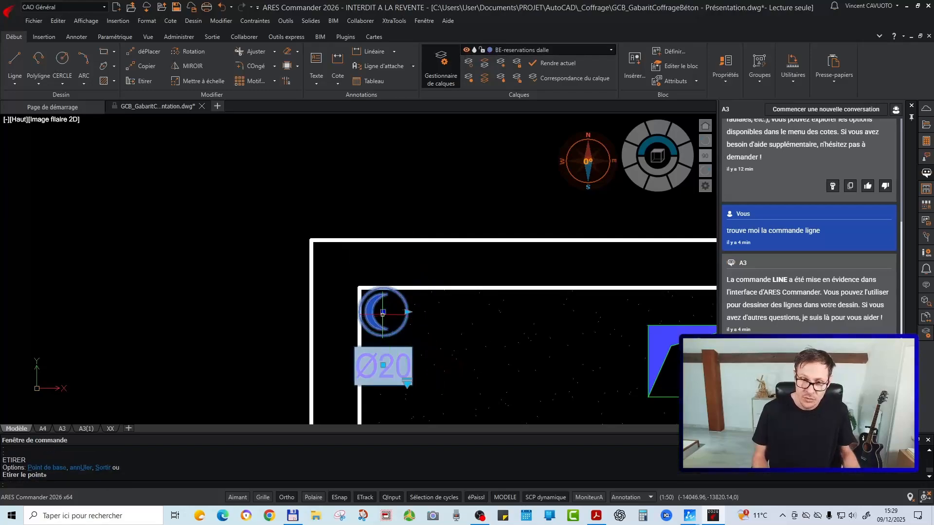
pyautogui.scroll(5, 382, 314)
pyautogui.scroll(-7, 369, 291)
pyautogui.press('Escape')
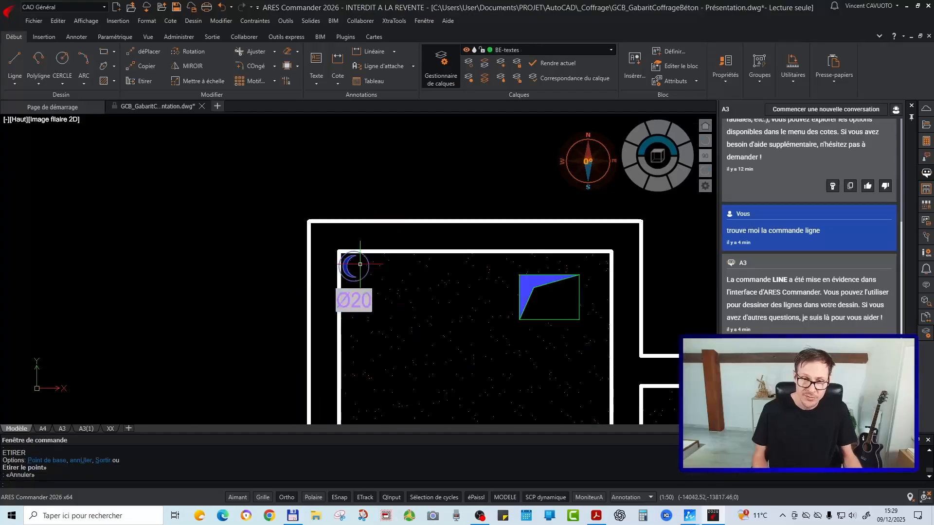
# Shift the circular reservation's diameter label slightly to the right so it clears the wall line
pyautogui.click(360, 298)
pyautogui.scroll(3, 358, 300)
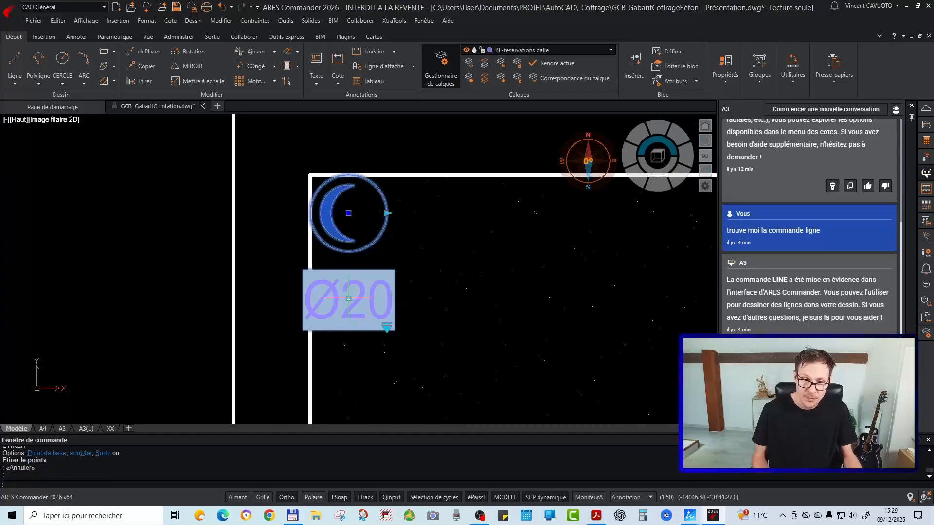
pyautogui.scroll(-2, 368, 302)
pyautogui.press('Escape')
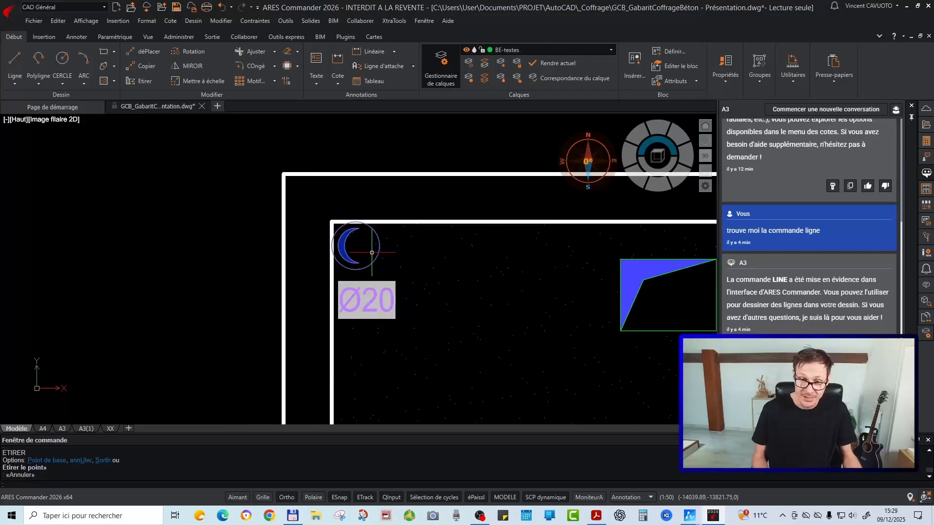
# Review the reservation types and display options offered for the circular reservation, leaving its type as it is
pyautogui.moveTo(370, 258); pyautogui.dragTo(375, 291, button='middle')
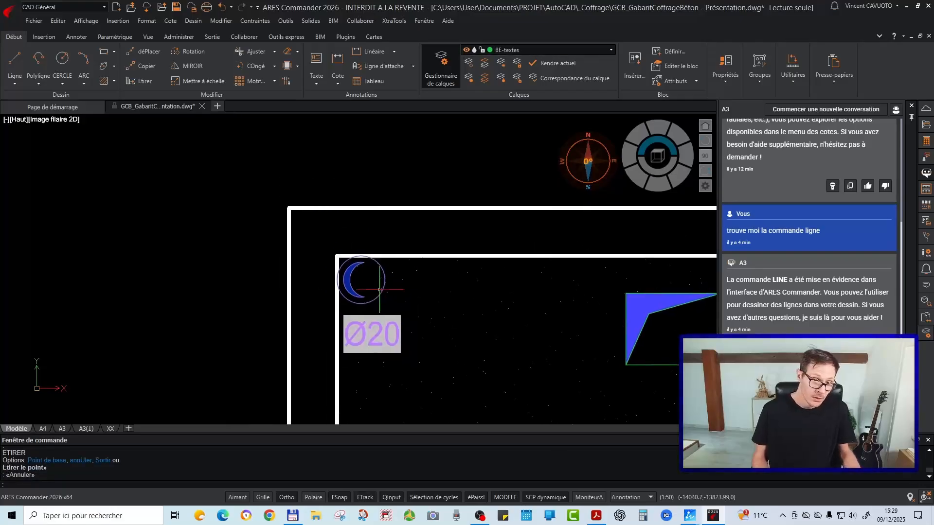
pyautogui.click(350, 269)
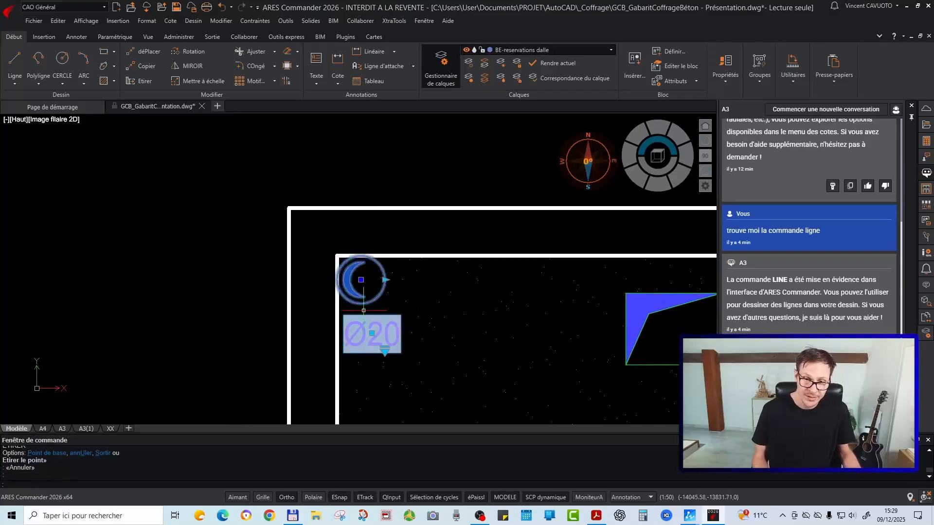
pyautogui.rightClick(385, 351)
pyautogui.moveTo(429, 391)
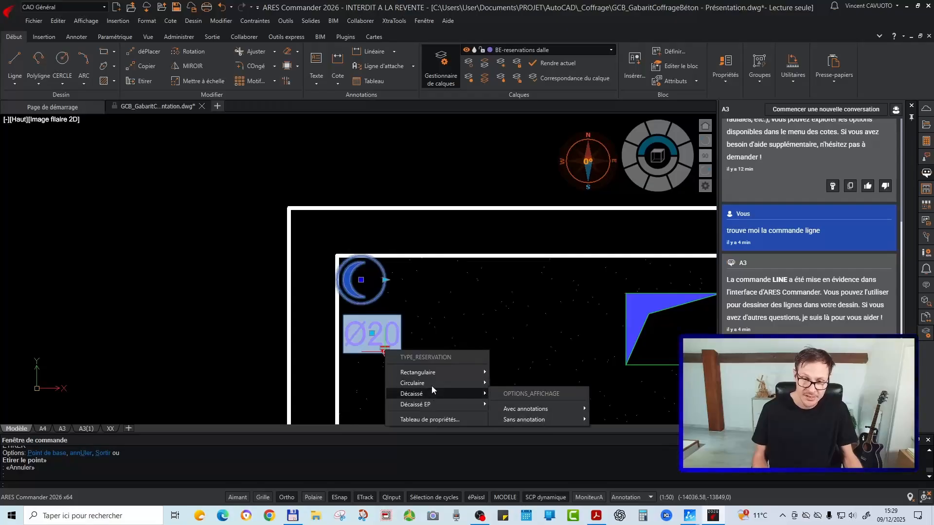
pyautogui.press('Escape')
pyautogui.press('Escape')
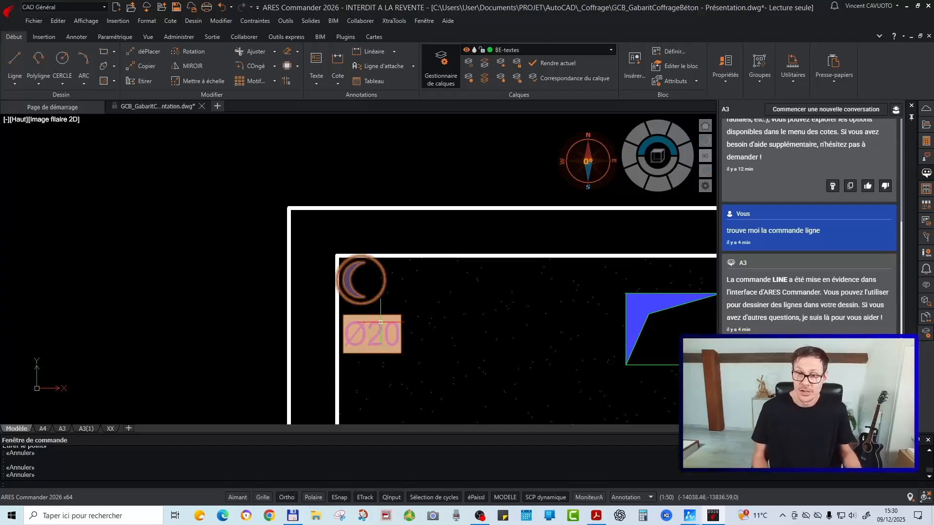
# Copy the loose rectangular reservation twice straight down, one copy below the other
pyautogui.scroll(-3, 275, 245)
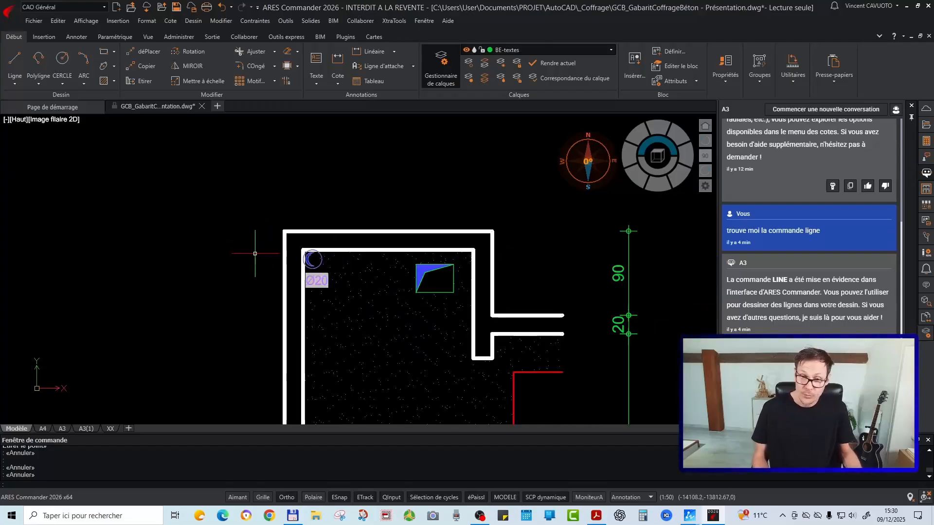
pyautogui.scroll(-2, 255, 253)
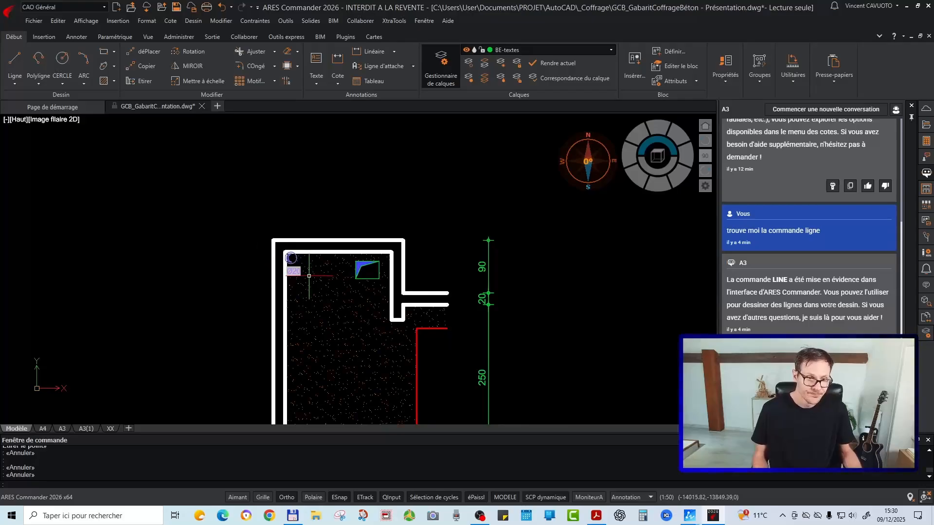
pyautogui.moveTo(309, 276)
pyautogui.mouseDown(button='middle')
pyautogui.moveTo(215, 266)
pyautogui.moveTo(212, 255)
pyautogui.mouseUp(button='middle')
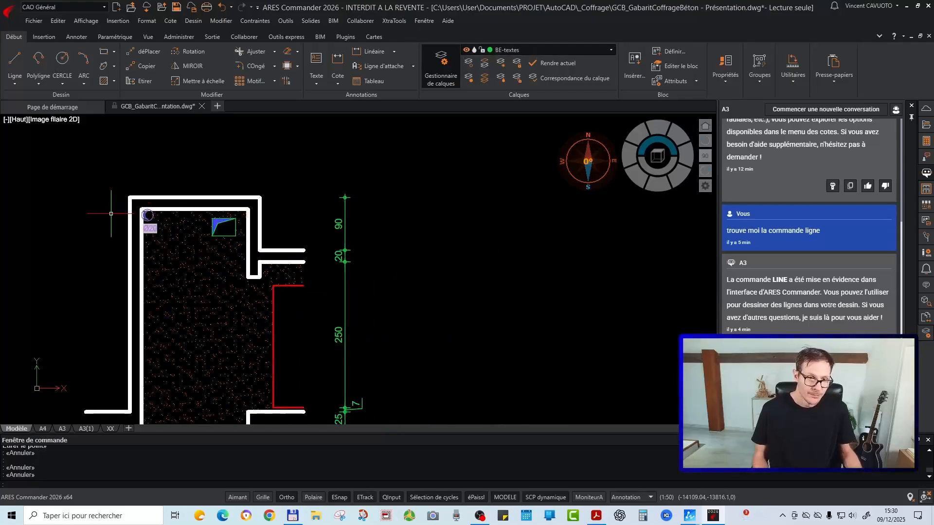
pyautogui.scroll(3, 216, 214)
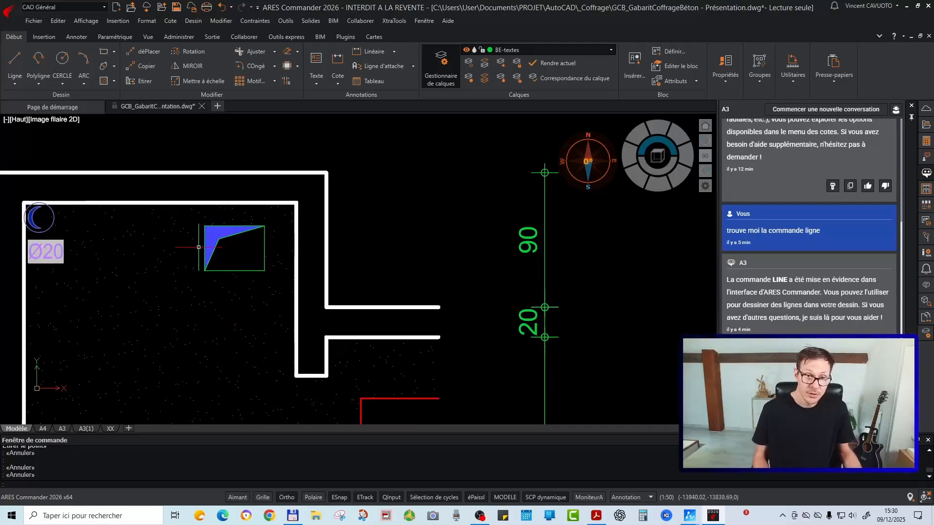
pyautogui.moveTo(239, 246); pyautogui.dragTo(303, 242, button='middle')
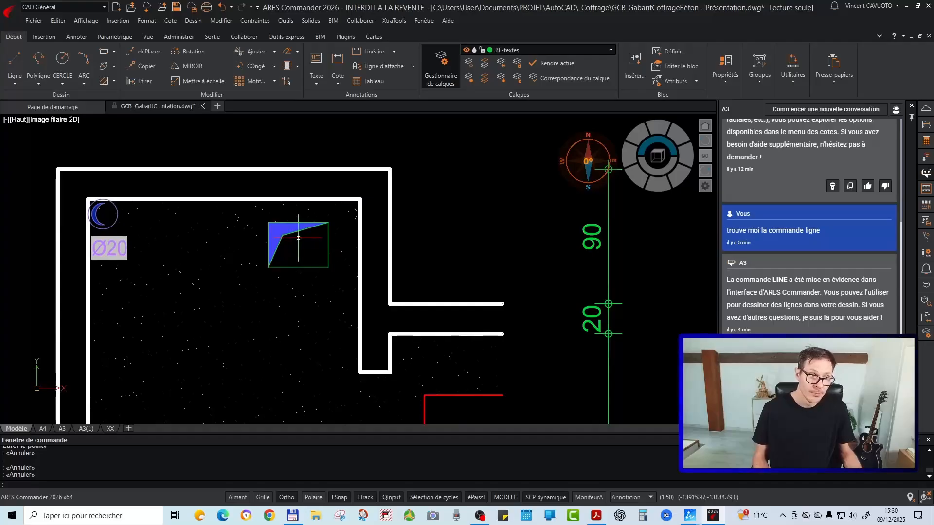
pyautogui.click(255, 184)
pyautogui.click(349, 281)
pyautogui.write('Cp')
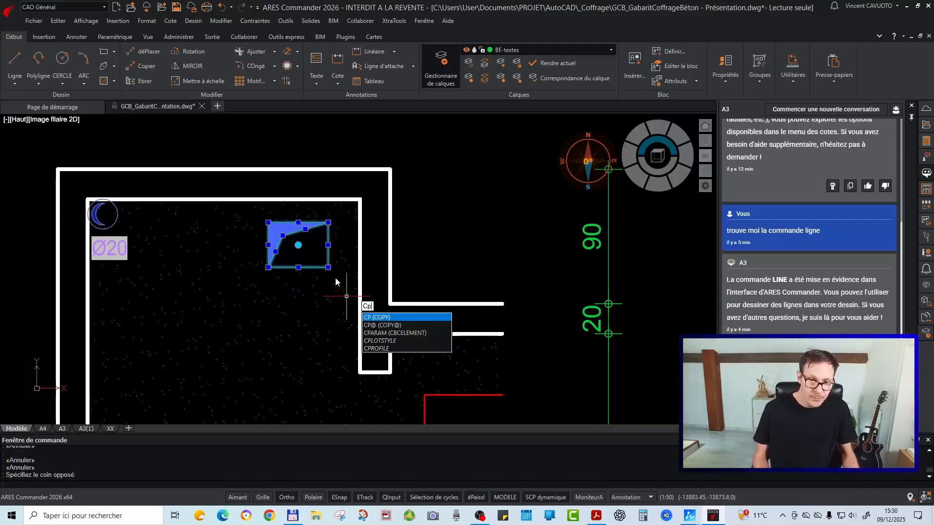
pyautogui.press('Return')
pyautogui.click(337, 257)
pyautogui.click(341, 327)
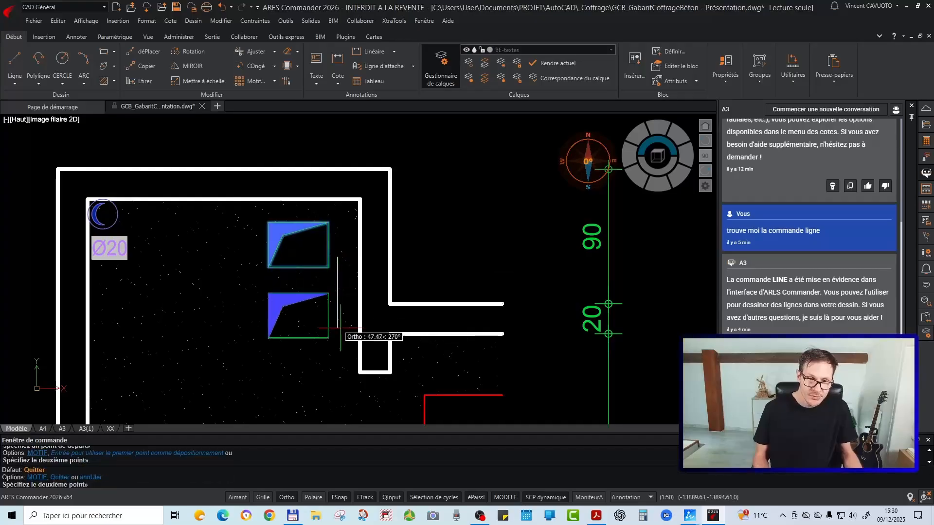
pyautogui.click(342, 392)
# Erase the entities crossed along the right part of the original rectangular reservation and undo the deletion
pyautogui.scroll(2, 333, 214)
pyautogui.write('e')
pyautogui.press('Return')
pyautogui.click(349, 221)
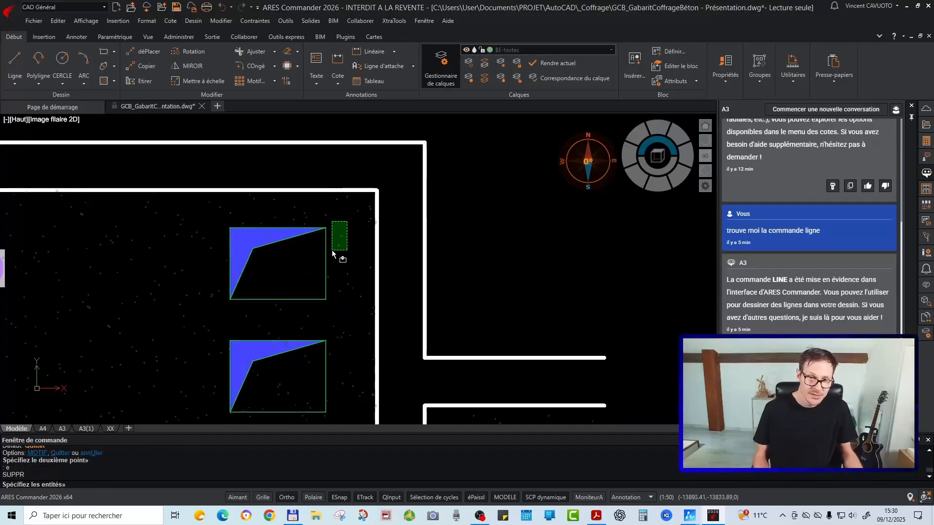
pyautogui.click(295, 326)
pyautogui.click(305, 322)
pyautogui.press('Escape')
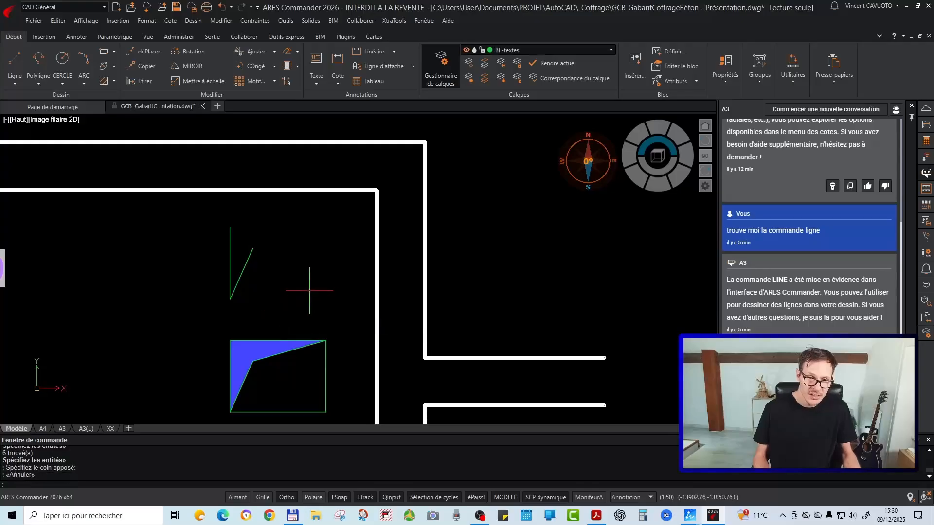
pyautogui.hotkey('ctrl', 'z')
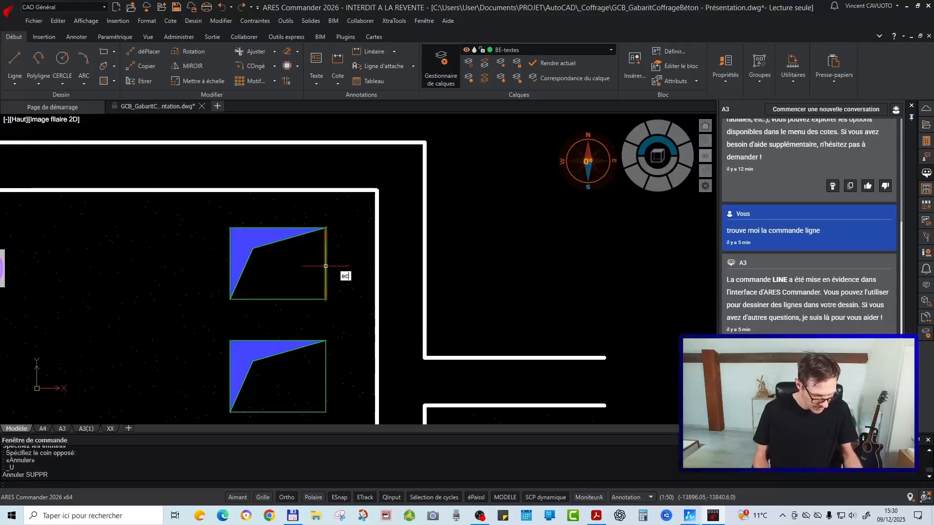
# Stretch the right side of the original rectangular reservation inward to narrow it, and undo the stretch
pyautogui.write('tr')
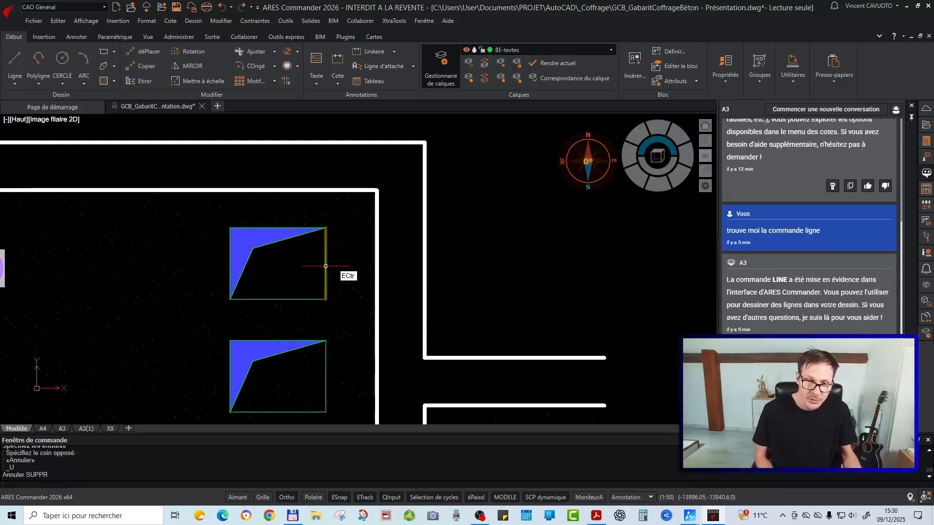
pyautogui.press('BackSpace')
pyautogui.press('BackSpace')
pyautogui.press('BackSpace')
pyautogui.write('t')
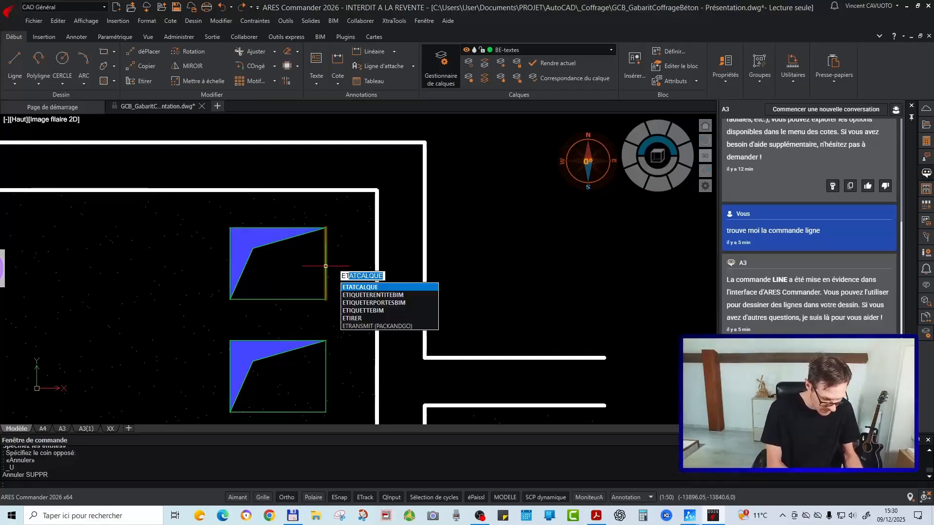
pyautogui.write('ir')
pyautogui.press('Return')
pyautogui.click(340, 218)
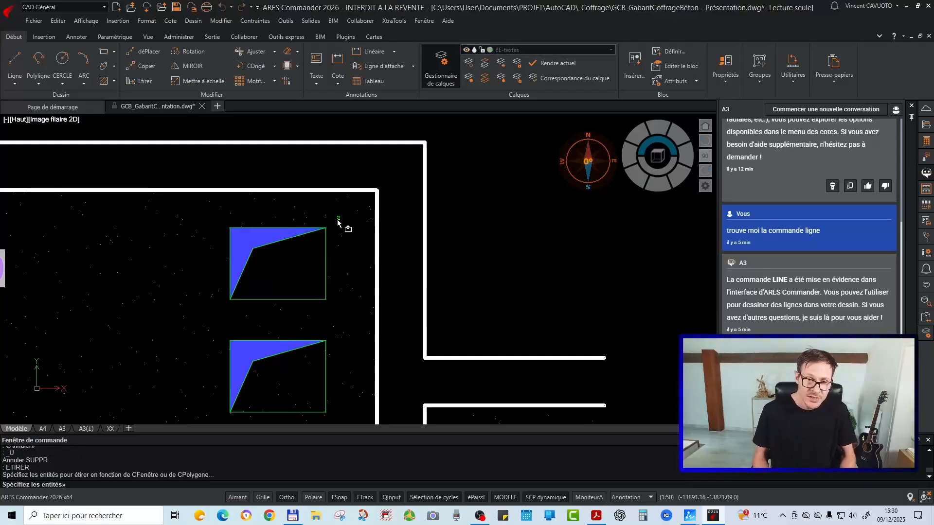
pyautogui.click(305, 325)
pyautogui.press('Return')
pyautogui.click(320, 318)
pyautogui.click(298, 319)
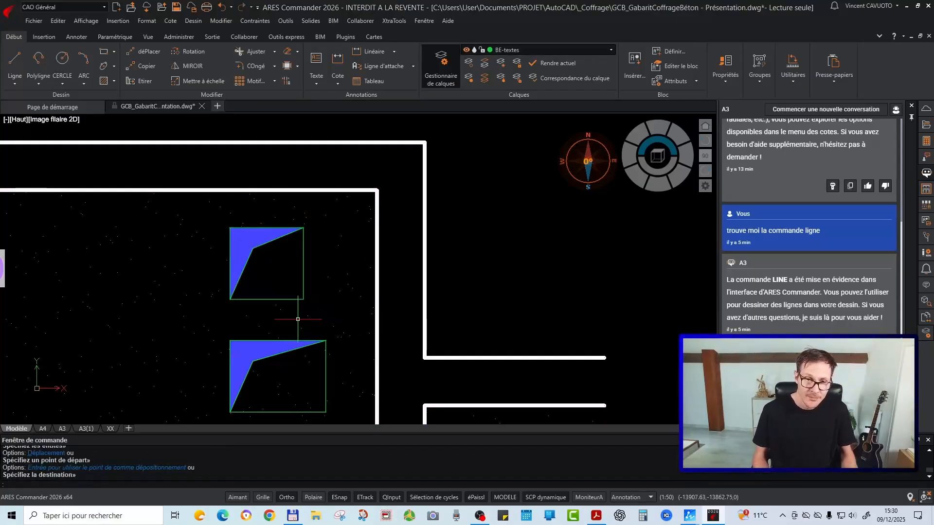
pyautogui.hotkey('ctrl', 'z')
# Delete the two copied rectangular reservations below the original
pyautogui.scroll(-4, 298, 303)
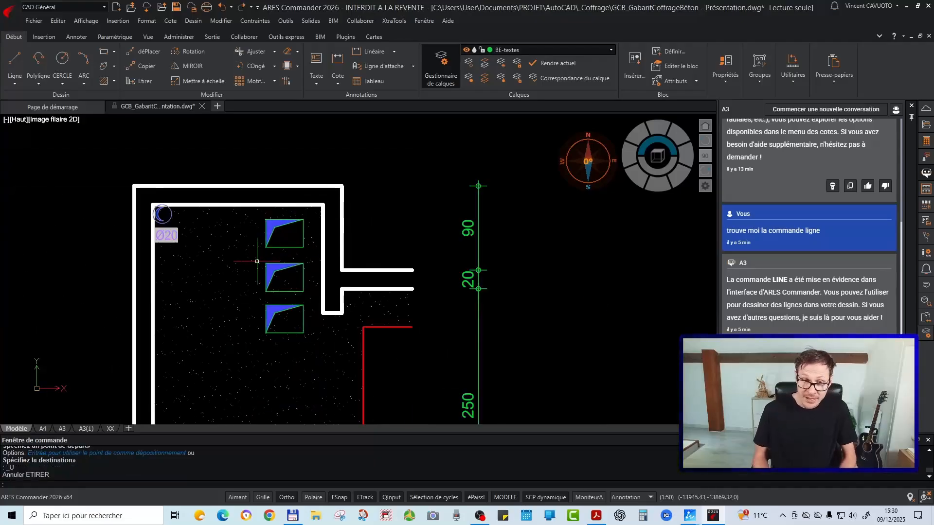
pyautogui.click(254, 260)
pyautogui.click(327, 378)
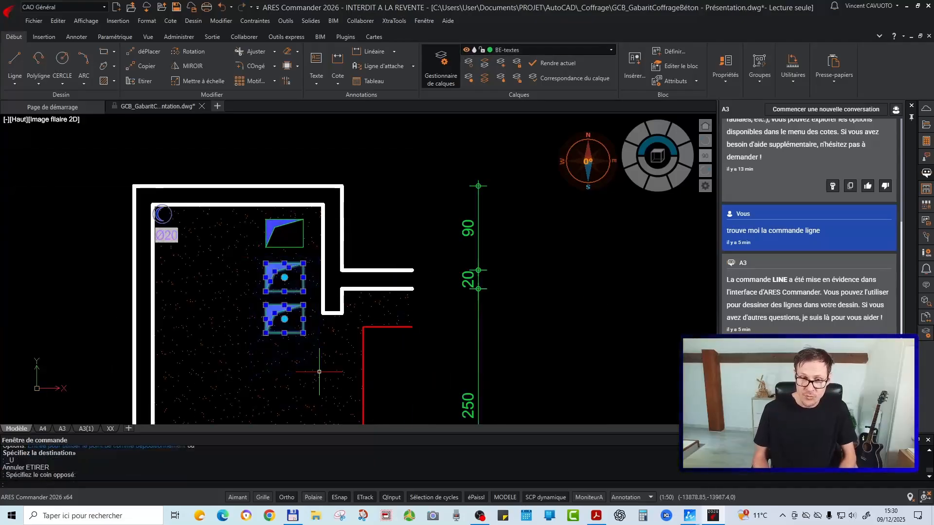
pyautogui.press('Delete')
# Start a new block definition with the BLOCK command and name it "test resa"
pyautogui.scroll(2, 258, 207)
pyautogui.click(249, 213)
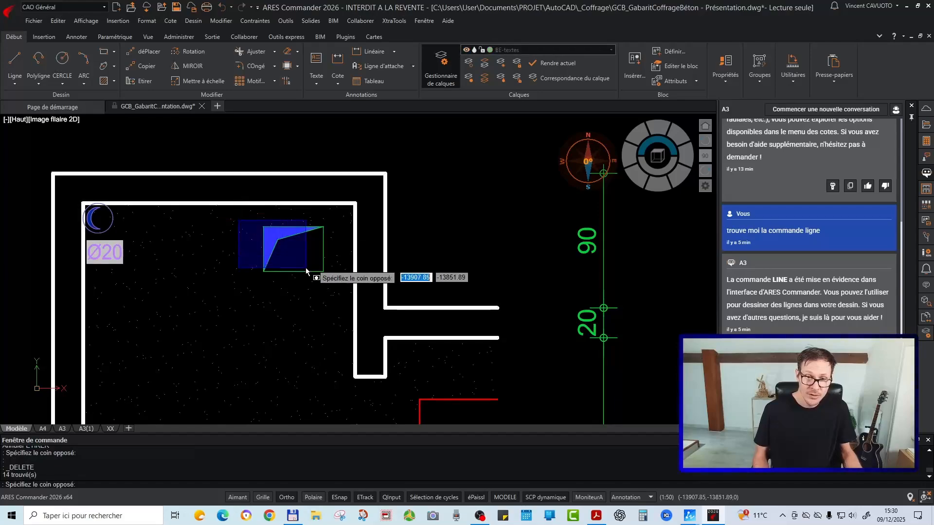
pyautogui.press('Escape')
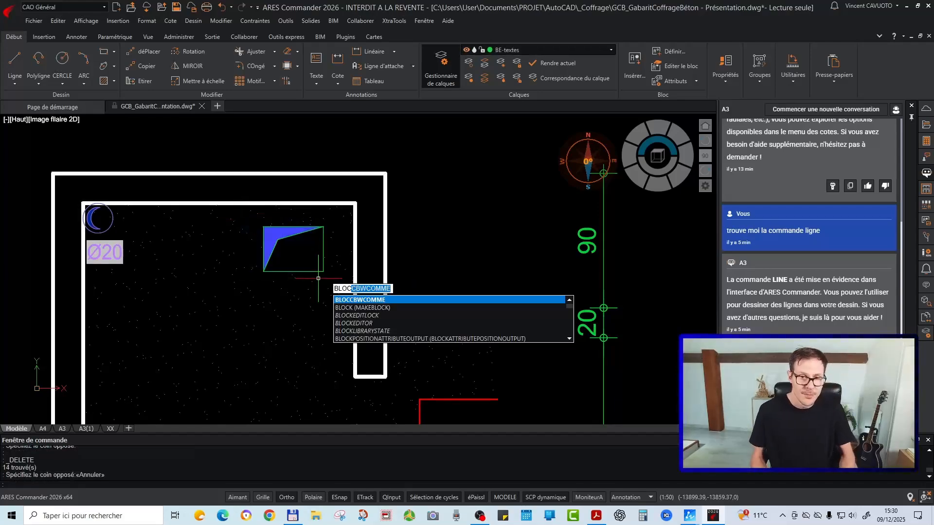
pyautogui.press('Down')
pyautogui.press('Down')
pyautogui.press('Down')
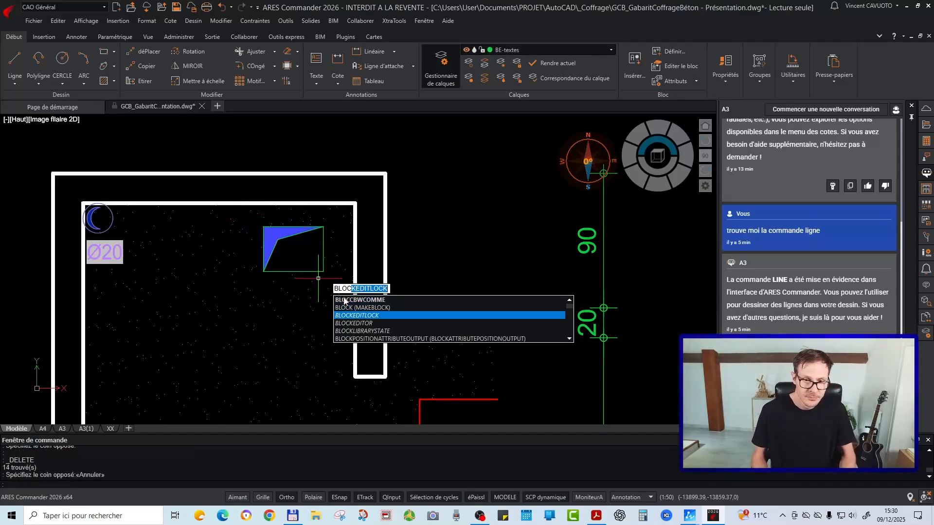
pyautogui.click(372, 309)
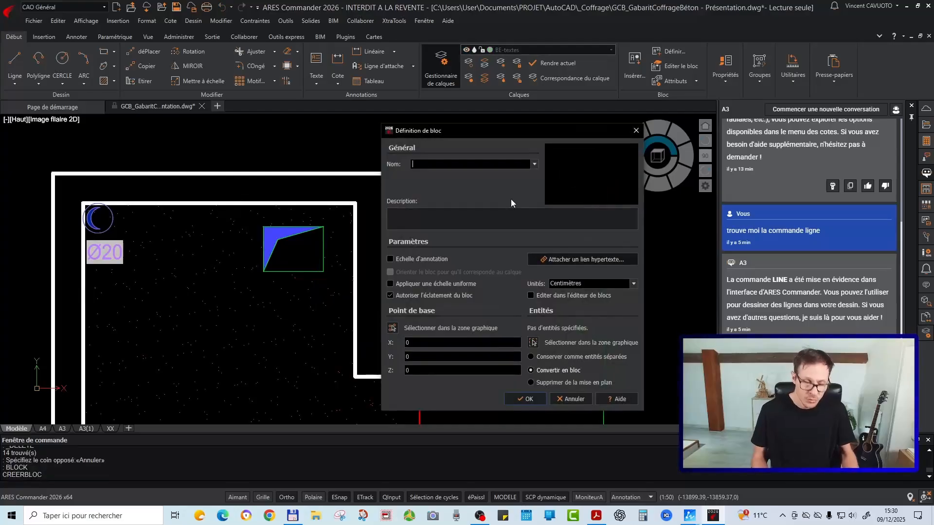
pyautogui.write('test')
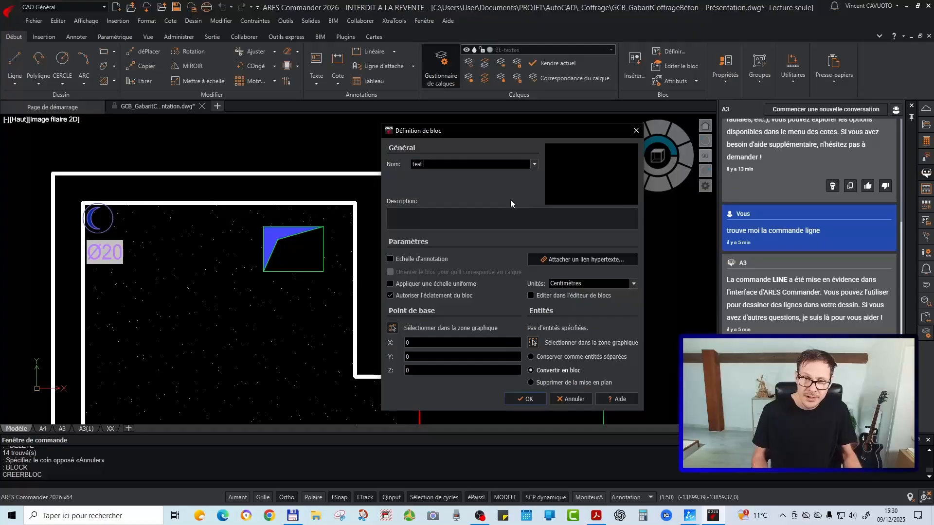
pyautogui.write(' t')
pyautogui.write('esa')
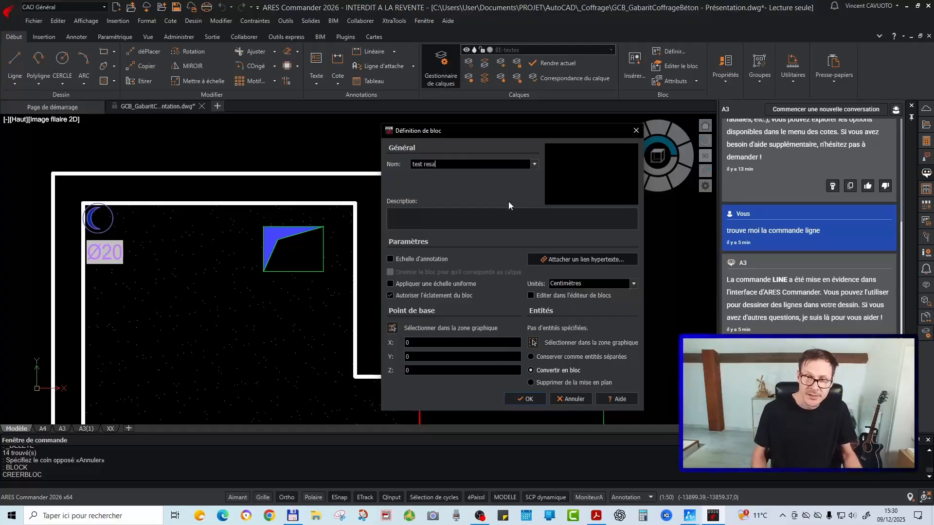
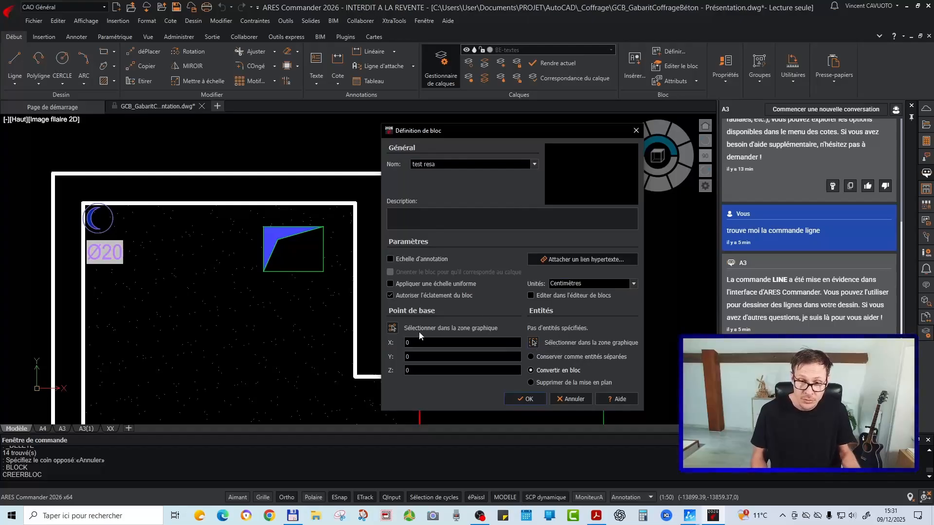
# Assign all entities of the rectangular reservation to the block definition and create it with the Convertir en bloc option
pyautogui.click(534, 344)
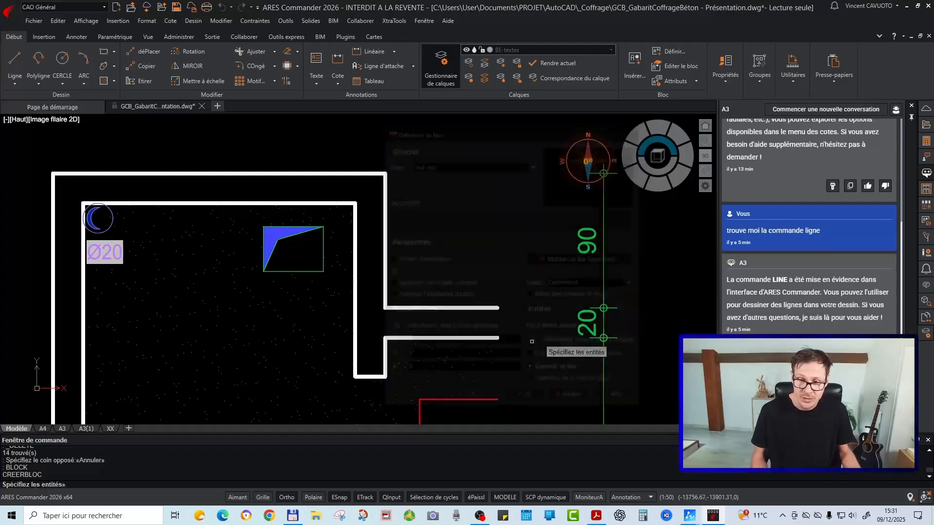
pyautogui.click(248, 194)
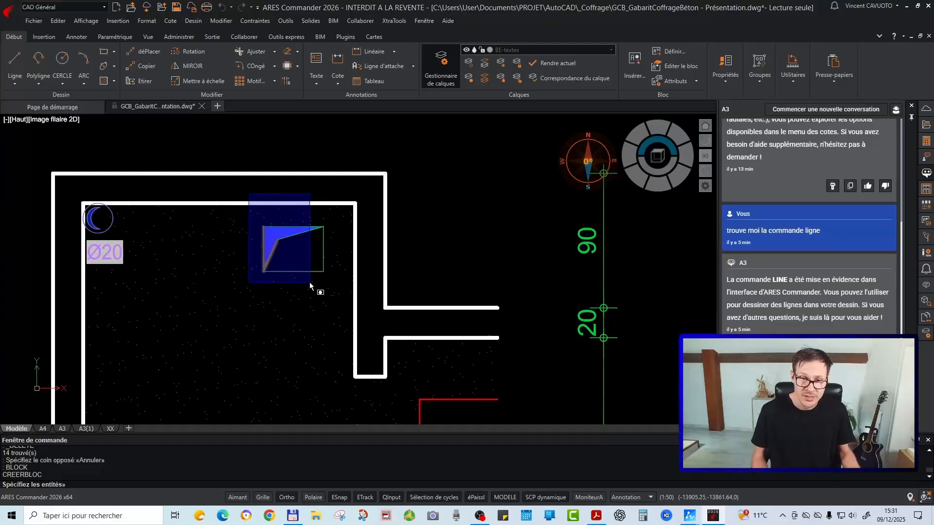
pyautogui.click(362, 311)
pyautogui.press('Return')
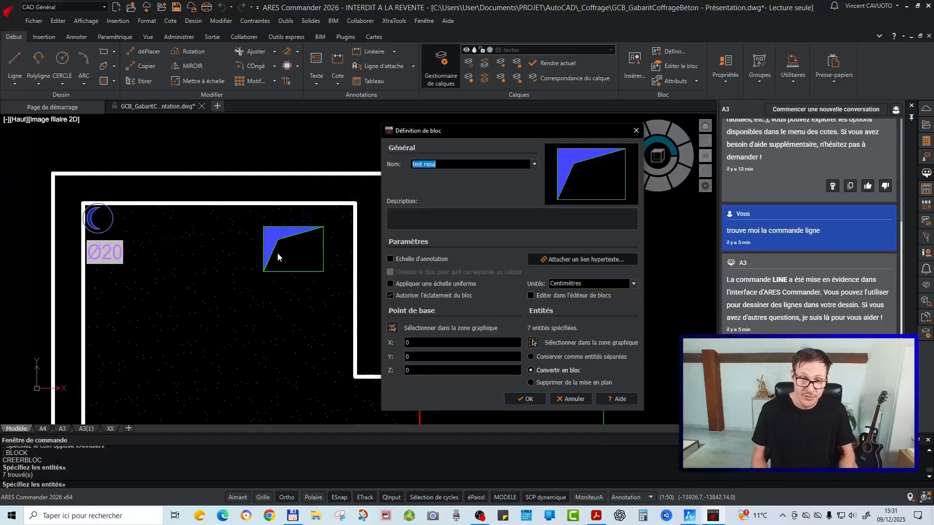
pyautogui.click(528, 399)
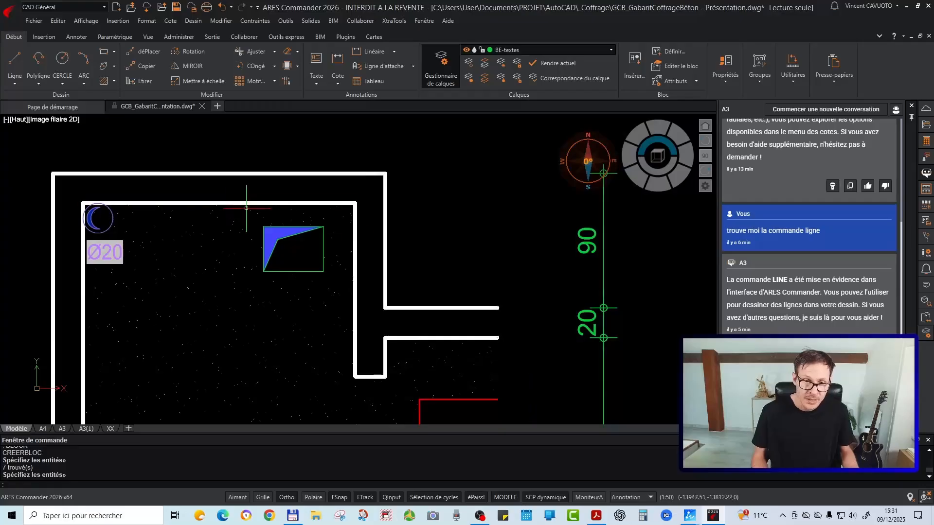
# Open the test resa block in the block editor to view its geometry, and close the editor
pyautogui.doubleClick(295, 231)
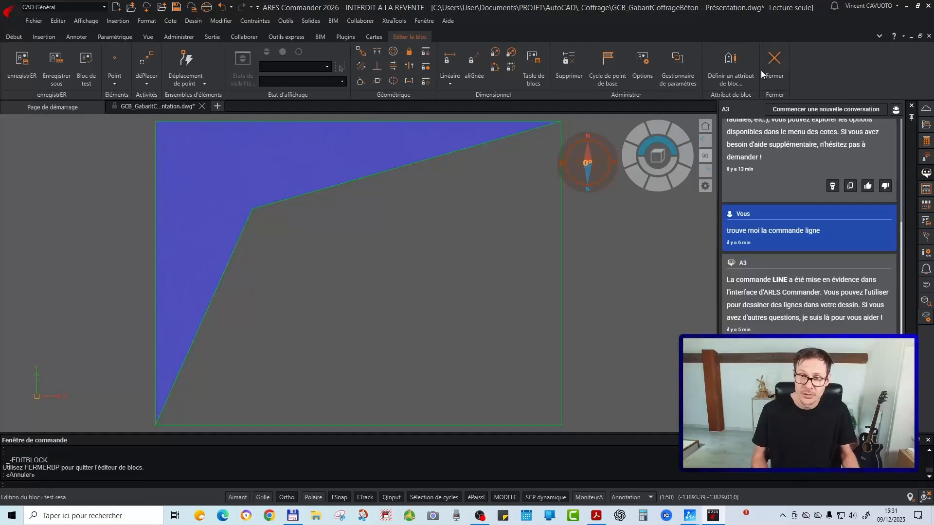
pyautogui.click(774, 66)
# Copy the test resa block twice straight below the original, placing the first copy about 39 units down
pyautogui.click(300, 245)
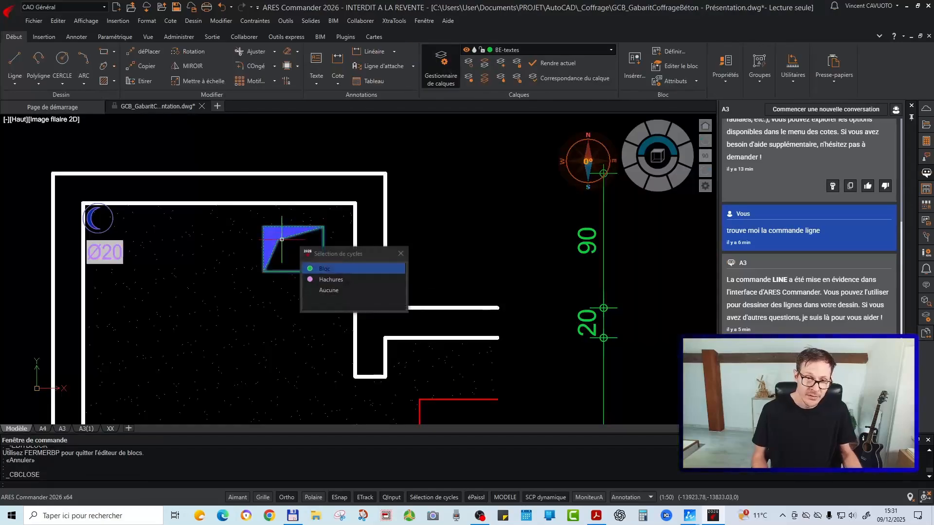
pyautogui.write('cp')
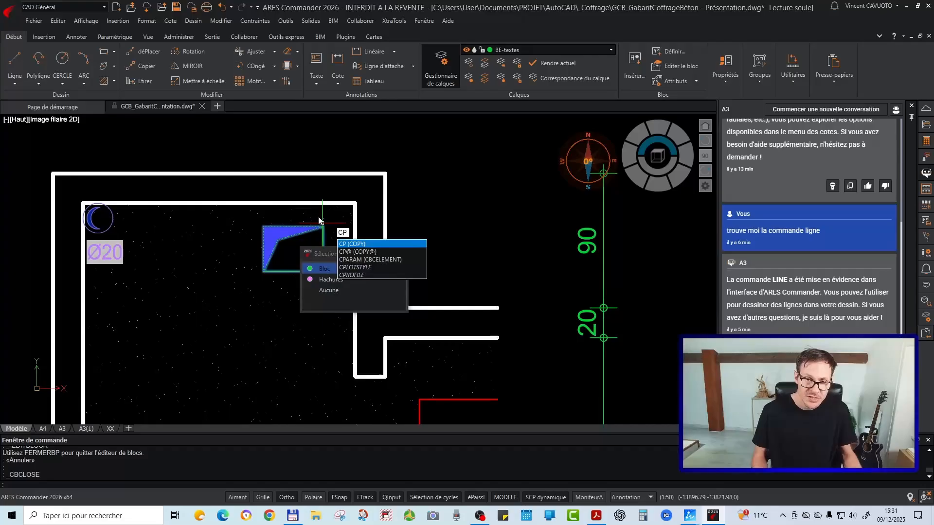
pyautogui.press('Return')
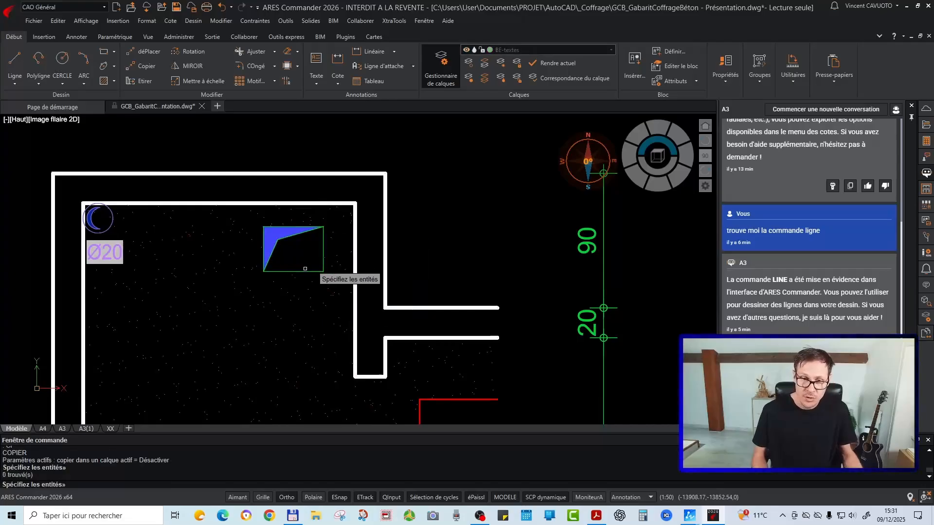
pyautogui.click(305, 268)
pyautogui.press('Return')
pyautogui.click(310, 252)
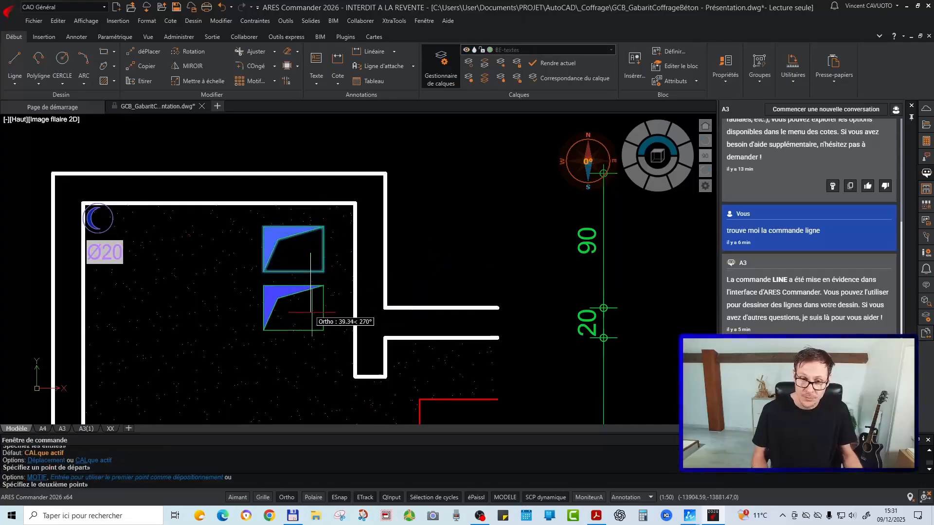
pyautogui.click(310, 312)
pyautogui.click(310, 370)
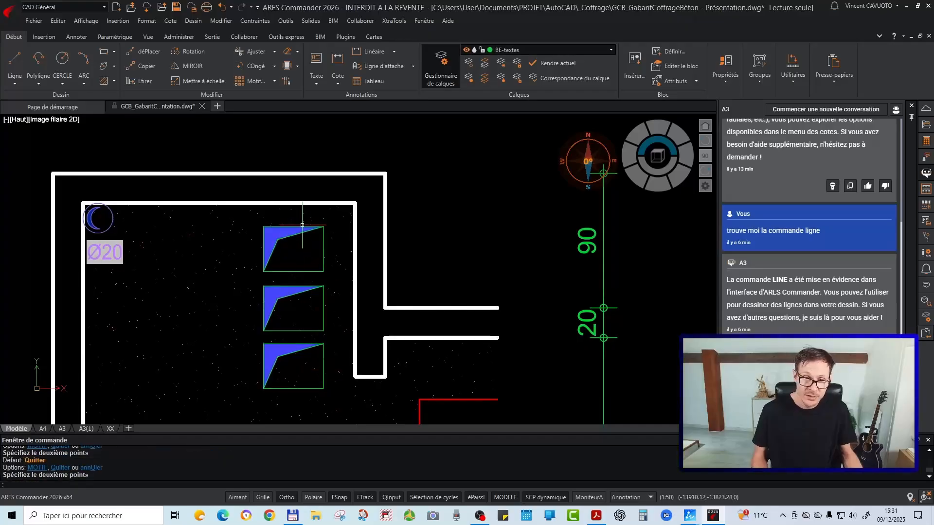
pyautogui.press('Return')
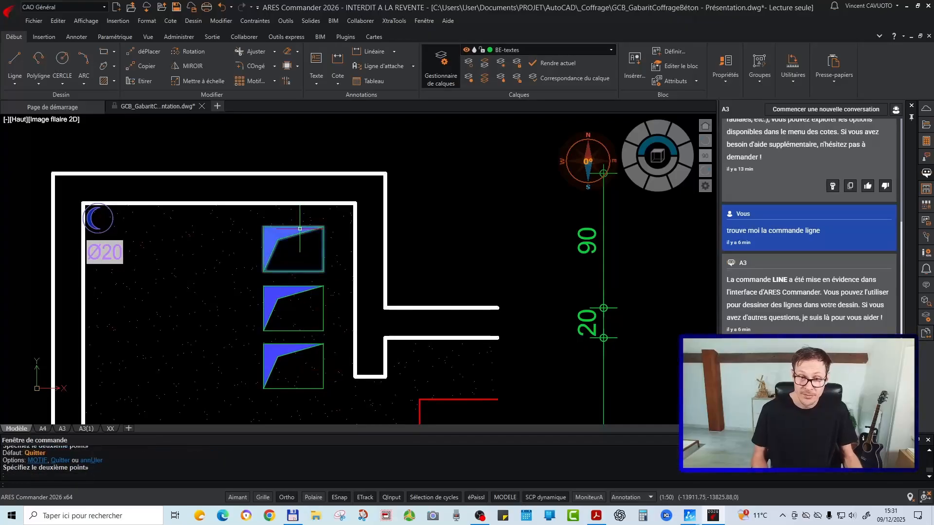
# Open the top test resa reservation in the block editor
pyautogui.rightClick(300, 229)
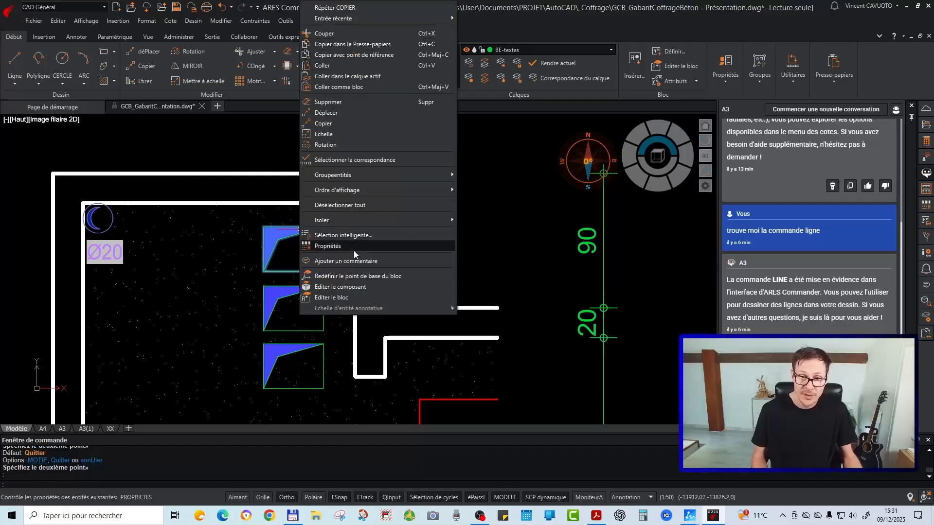
pyautogui.click(348, 298)
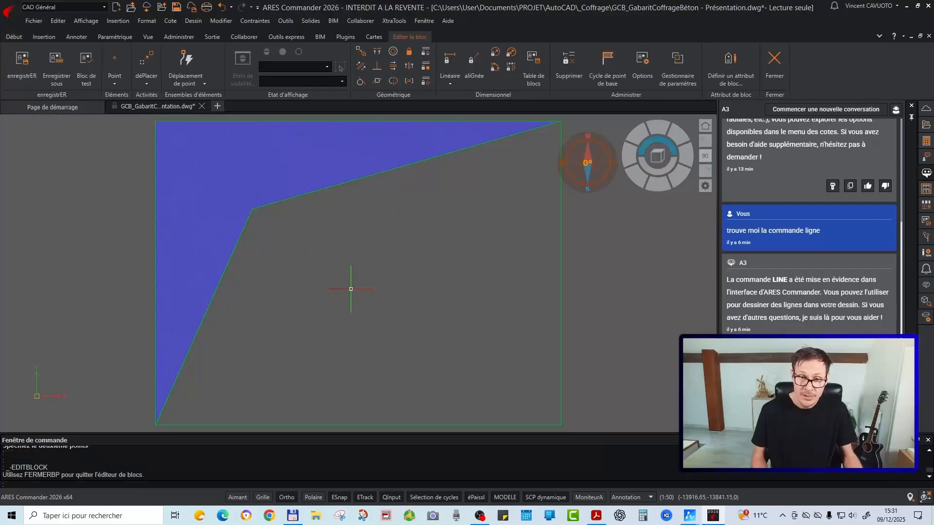
pyautogui.scroll(-4, 348, 286)
pyautogui.write('e')
pyautogui.press('Return')
pyautogui.click(469, 195)
pyautogui.click(387, 372)
pyautogui.press('Return')
pyautogui.click(411, 370)
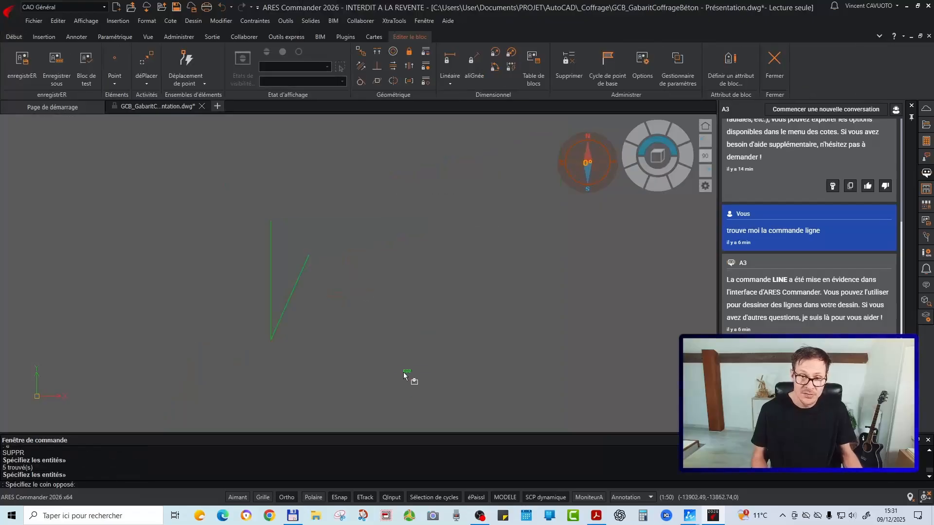
pyautogui.press('Escape')
pyautogui.hotkey('ctrl', 'z')
# Narrow the reservation by stretching its right side horizontally inward with ETIRER, and save the block while closing the editor
pyautogui.write('e')
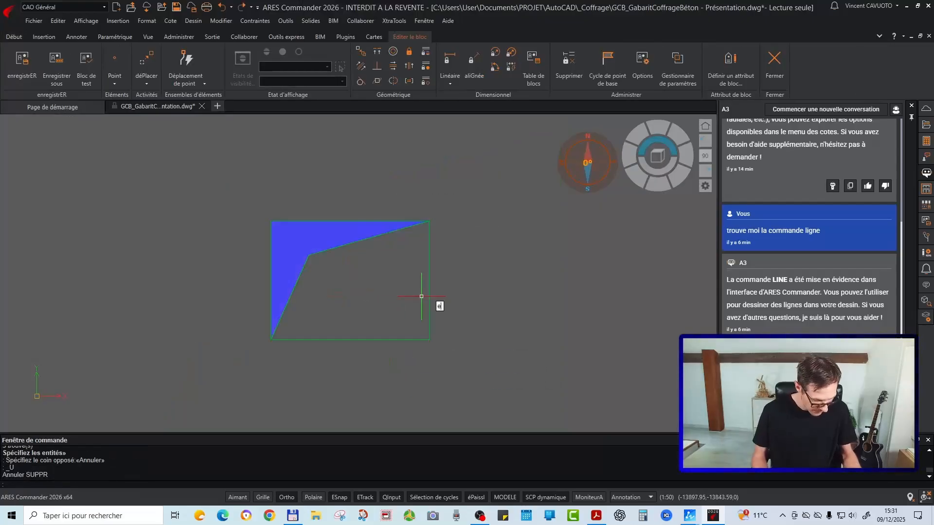
pyautogui.write('trirer')
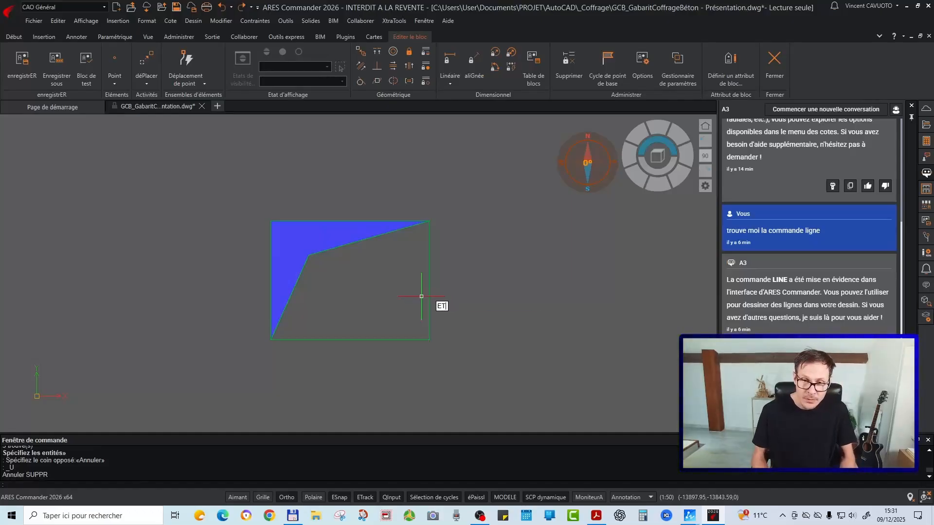
pyautogui.press('Down')
pyautogui.press('Down')
pyautogui.press('Down')
pyautogui.press('Down')
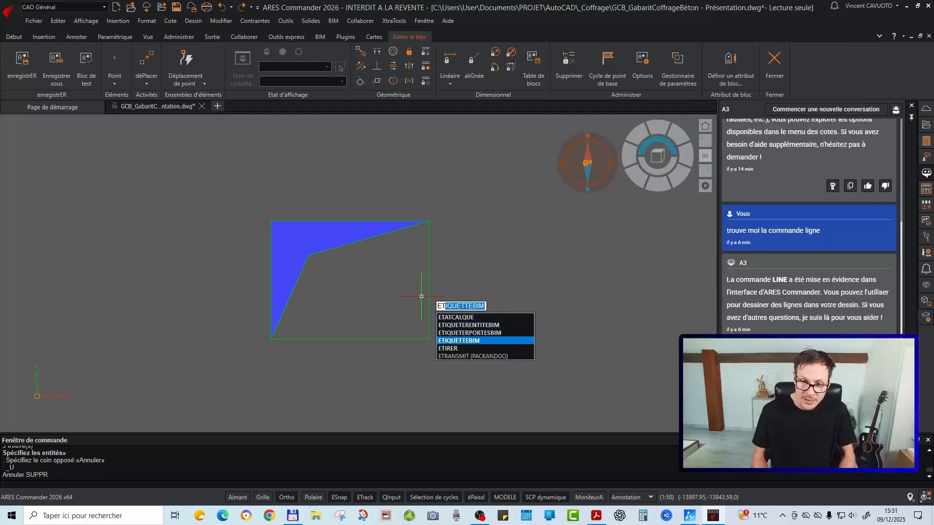
pyautogui.press('Return')
pyautogui.click(502, 187)
pyautogui.click(392, 383)
pyautogui.press('Return')
pyautogui.click(411, 395)
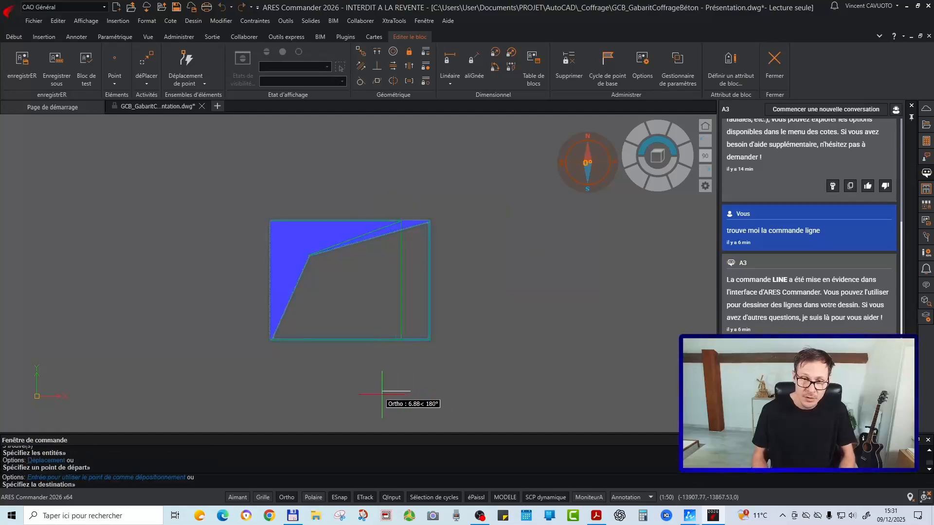
pyautogui.click(323, 404)
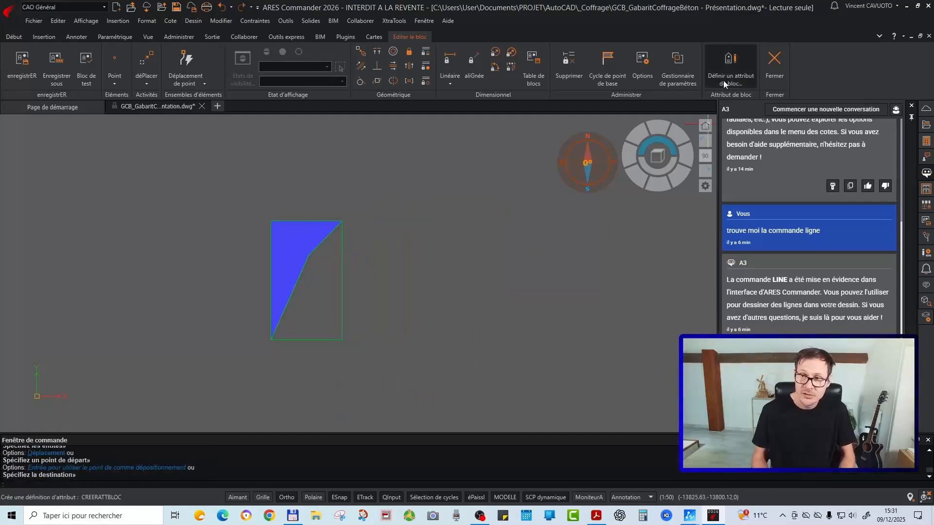
pyautogui.click(773, 60)
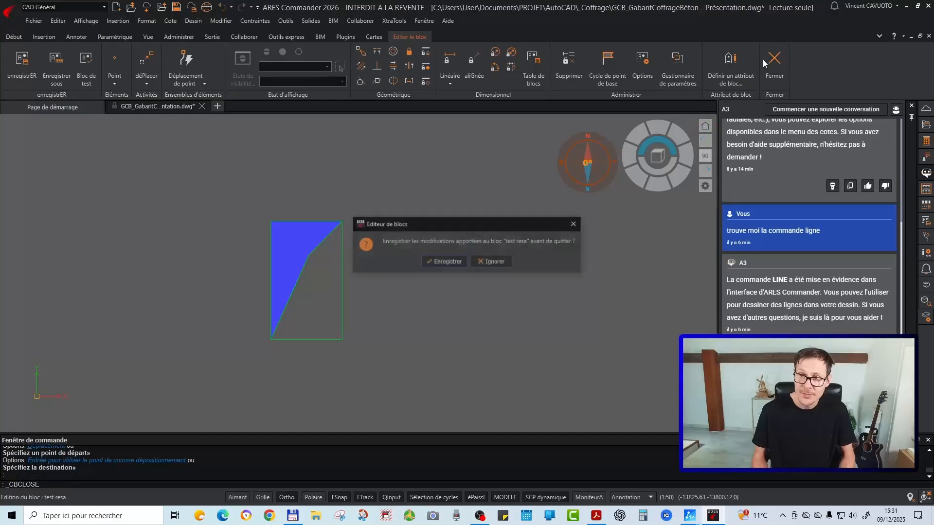
pyautogui.click(457, 261)
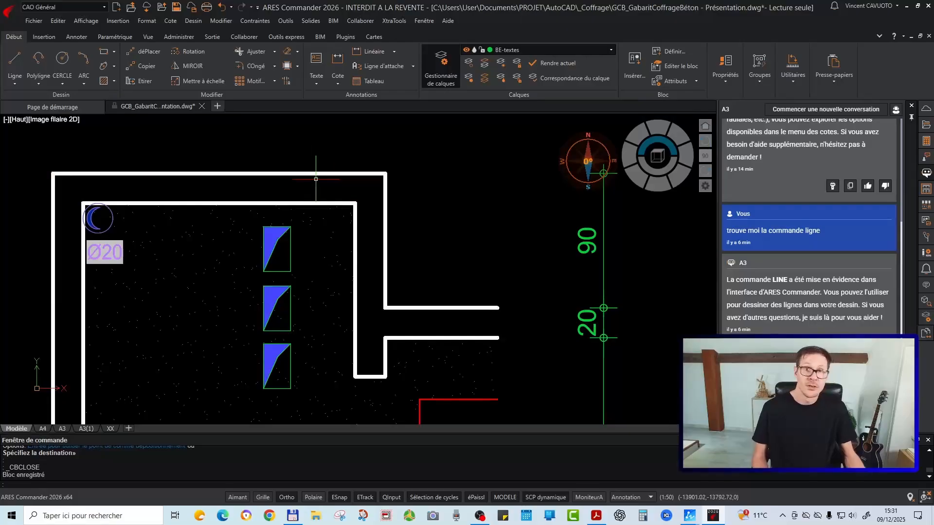
# Reopen the top test resa reservation in the block editor
pyautogui.press('Escape')
pyautogui.moveTo(287, 284); pyautogui.dragTo(316, 243, button='middle')
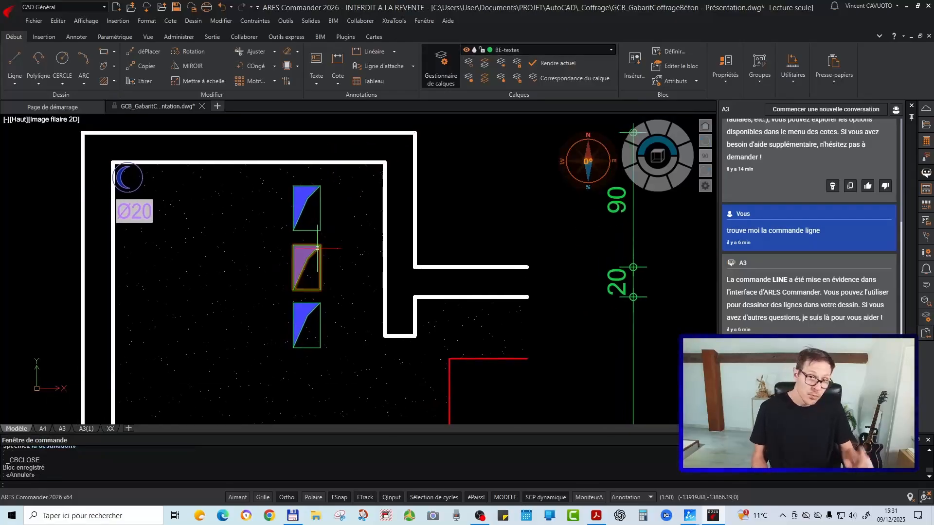
pyautogui.rightClick(310, 195)
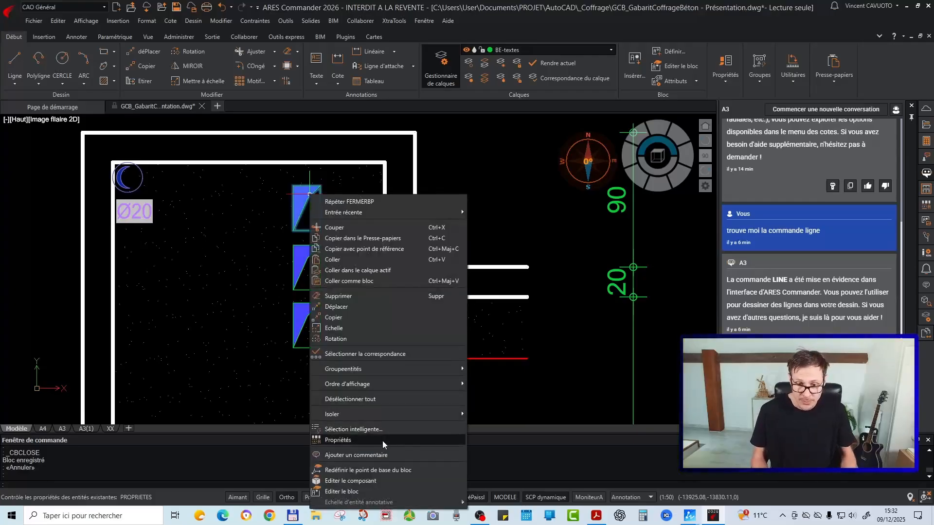
pyautogui.click(381, 491)
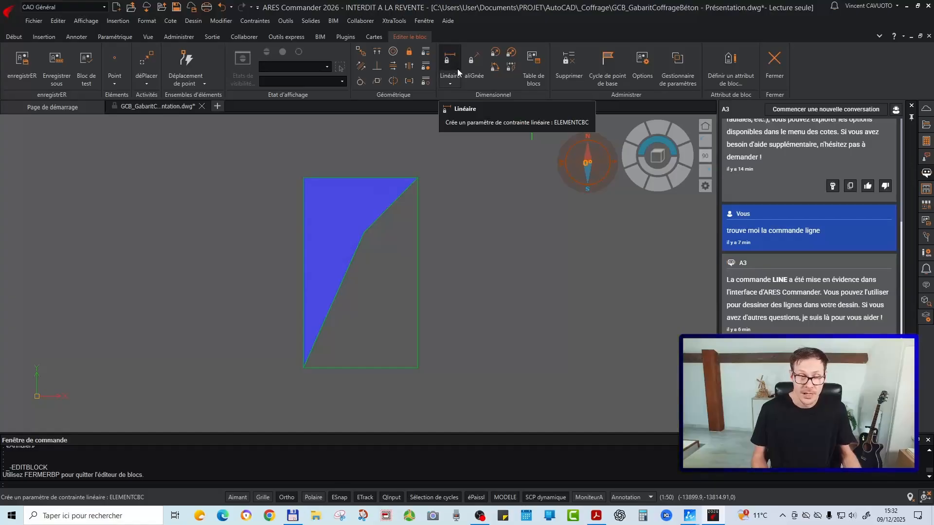
pyautogui.click(451, 64)
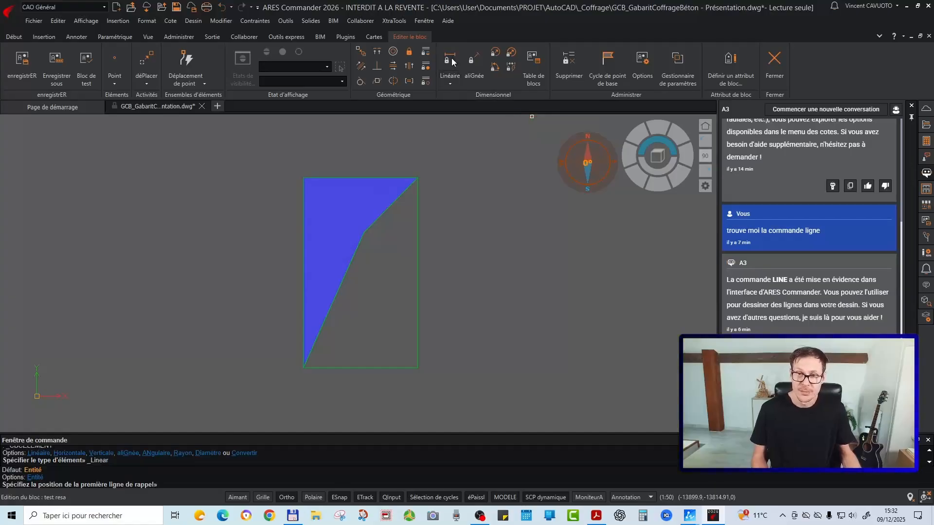
pyautogui.click(306, 177)
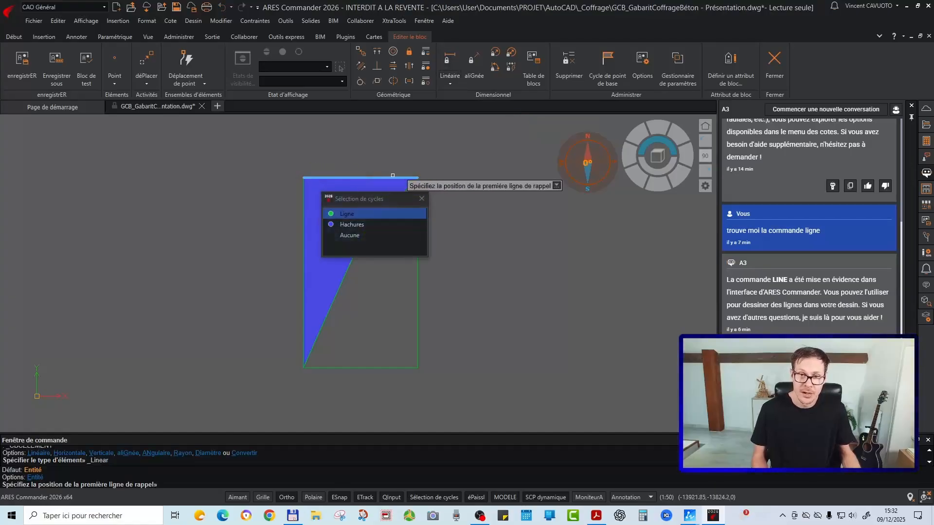
pyautogui.click(417, 178)
pyautogui.scroll(-2, 414, 178)
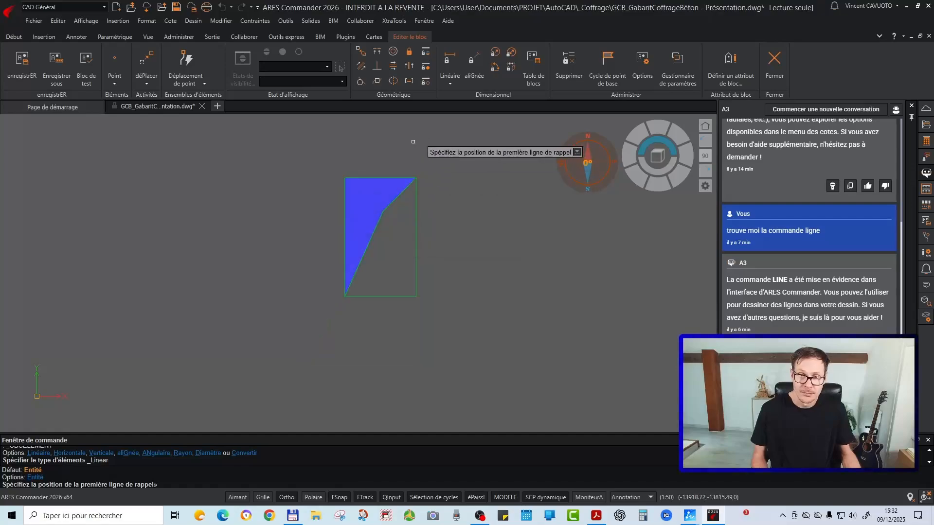
pyautogui.scroll(-2, 395, 177)
pyautogui.press('Escape')
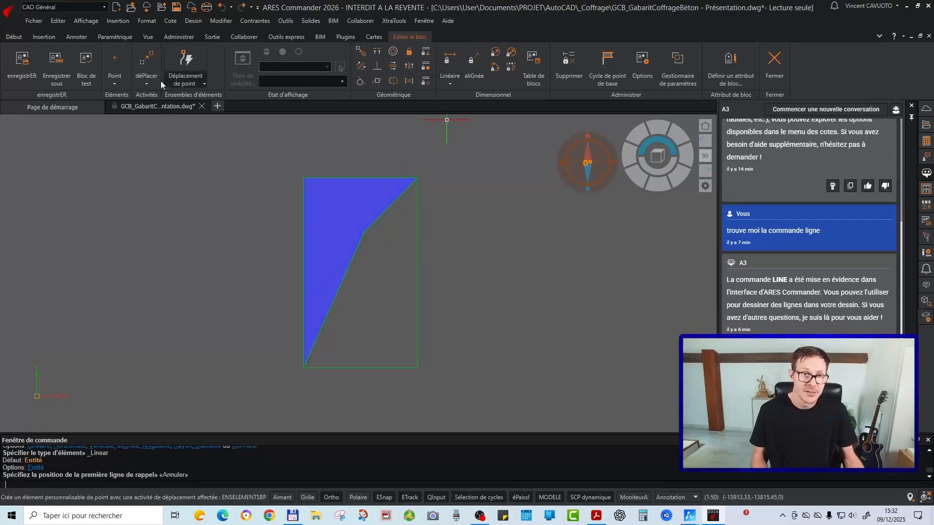
pyautogui.click(116, 85)
pyautogui.press('Escape')
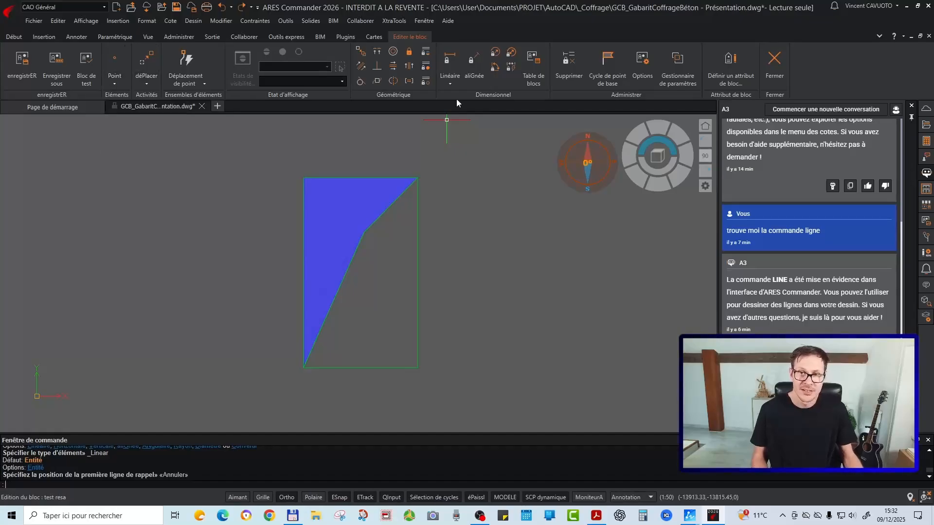
# Add a linear element along the rectangle's top edge from left to right corner, with its label above and 1 grip
pyautogui.click(117, 85)
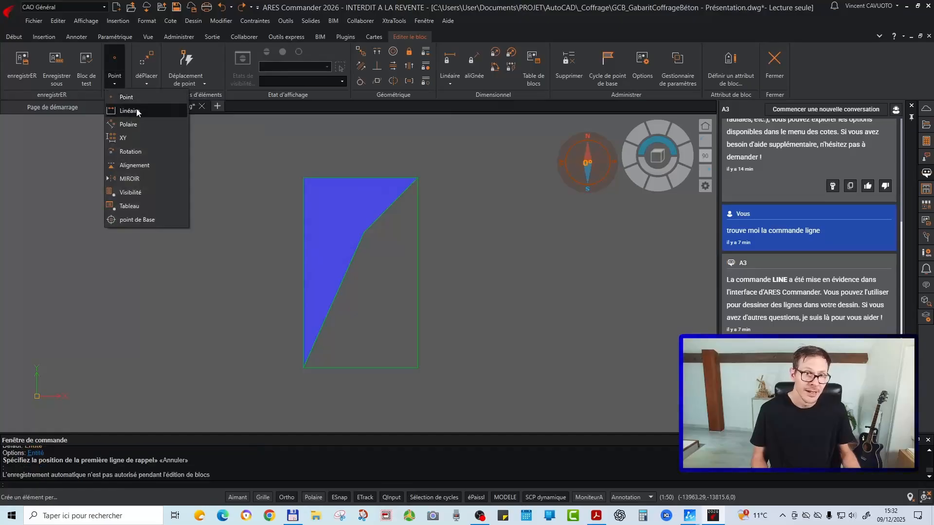
pyautogui.click(129, 110)
pyautogui.click(304, 178)
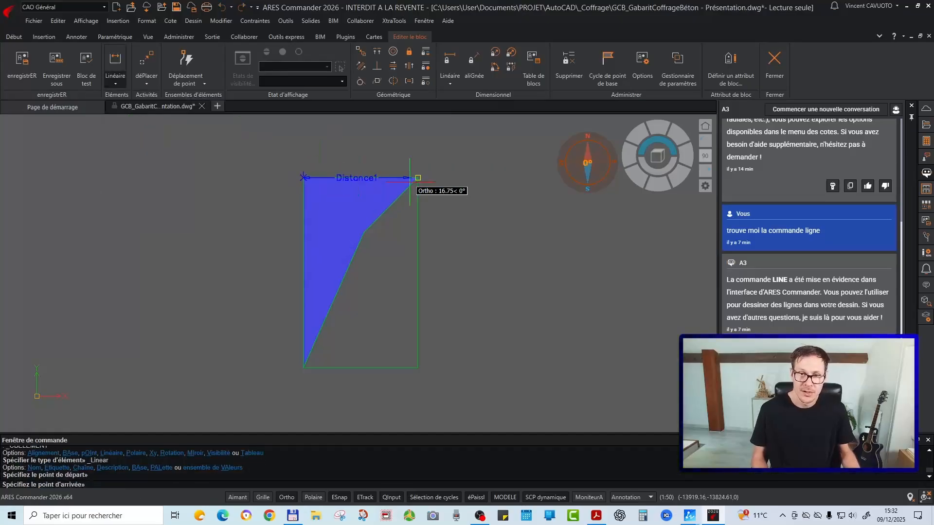
pyautogui.click(417, 178)
pyautogui.click(417, 144)
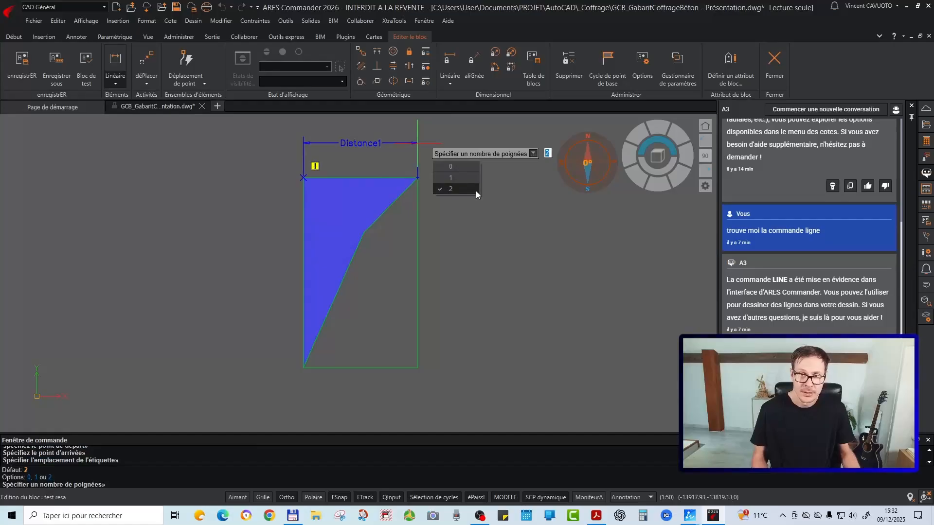
pyautogui.click(471, 177)
pyautogui.moveTo(389, 190); pyautogui.dragTo(318, 218, button='middle')
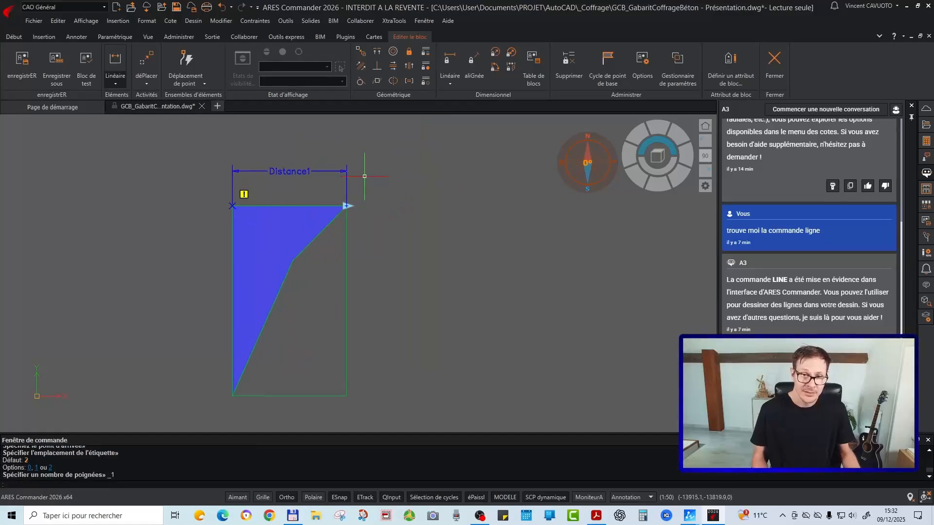
# Assign an étiRer activity to the linear element's right end point, framing the rectangle's right side, and save and close the block
pyautogui.doubleClick(341, 170)
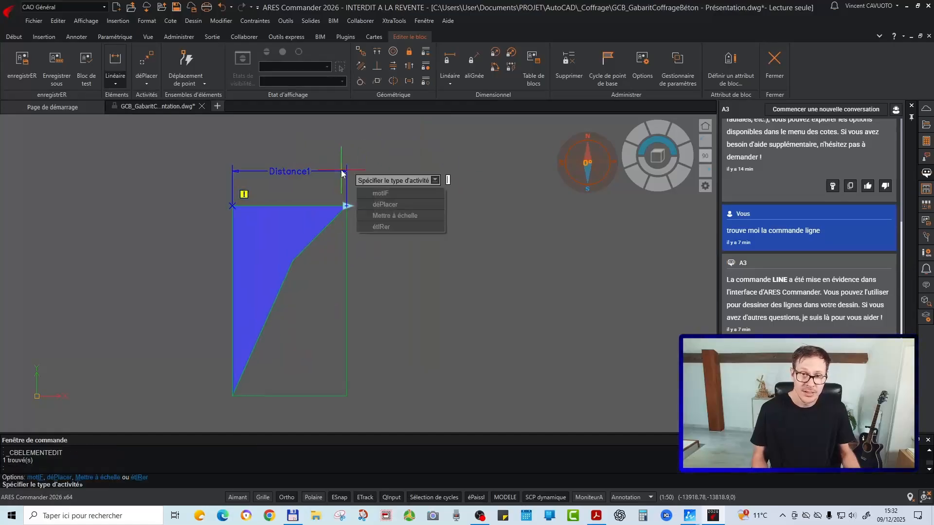
pyautogui.click(395, 227)
pyautogui.click(346, 206)
pyautogui.click(436, 161)
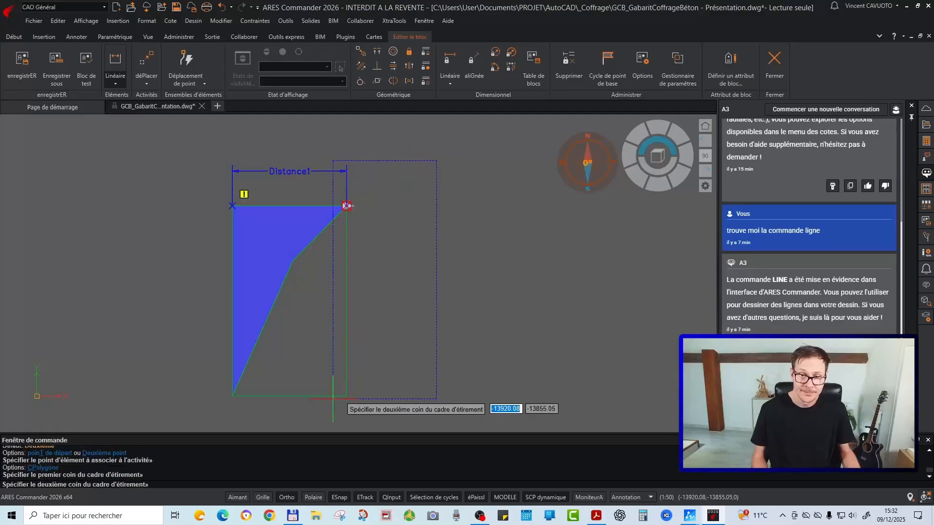
pyautogui.click(307, 416)
pyautogui.click(403, 179)
pyautogui.click(326, 424)
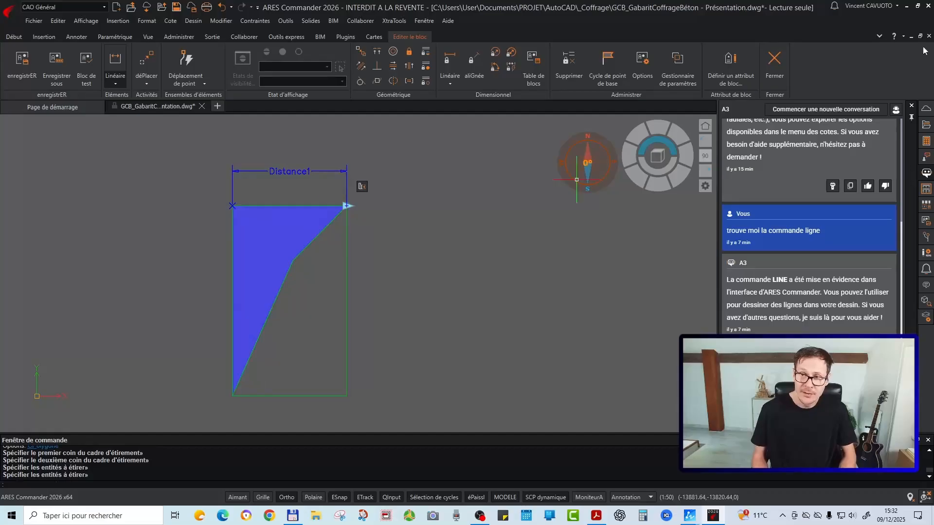
pyautogui.click(774, 61)
pyautogui.click(450, 254)
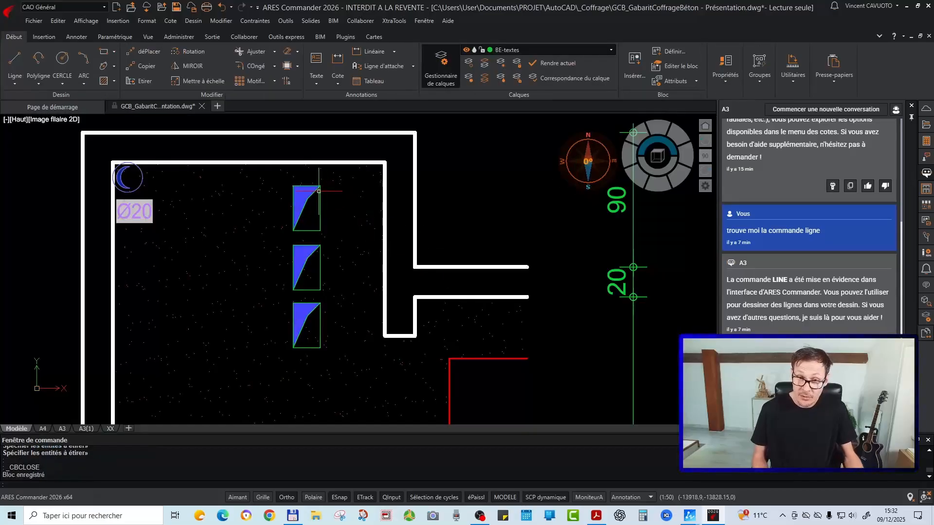
# Stretch the three reservation instances horizontally one by one with their linear grips, giving each a different width
pyautogui.click(319, 191)
pyautogui.press('Escape')
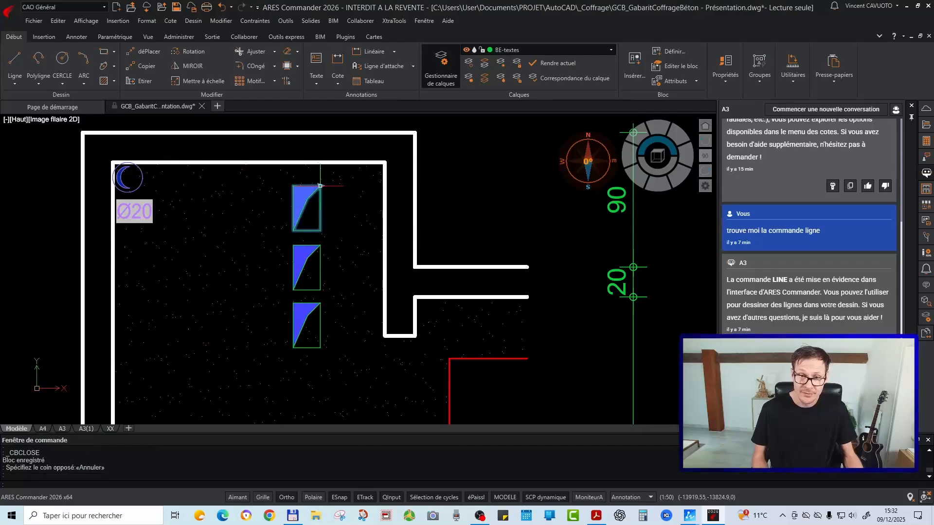
pyautogui.click(320, 186)
pyautogui.click(364, 186)
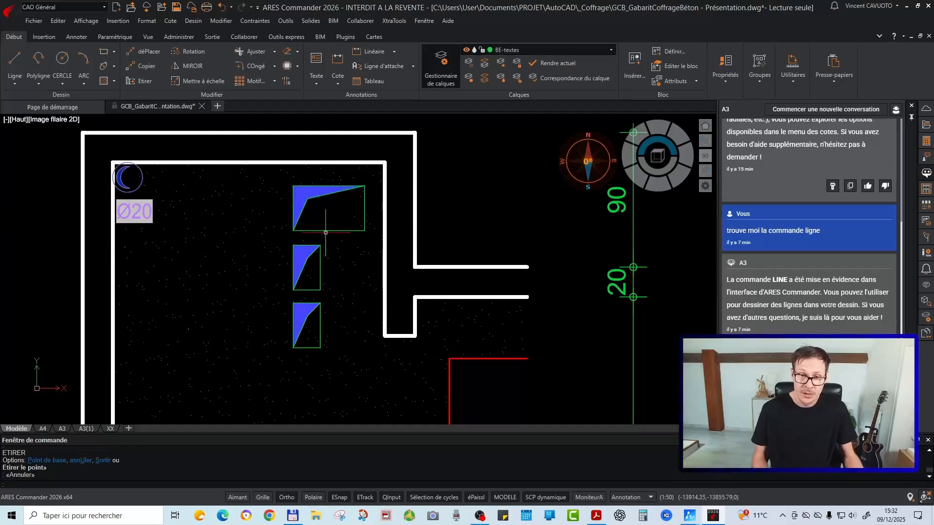
pyautogui.click(320, 245)
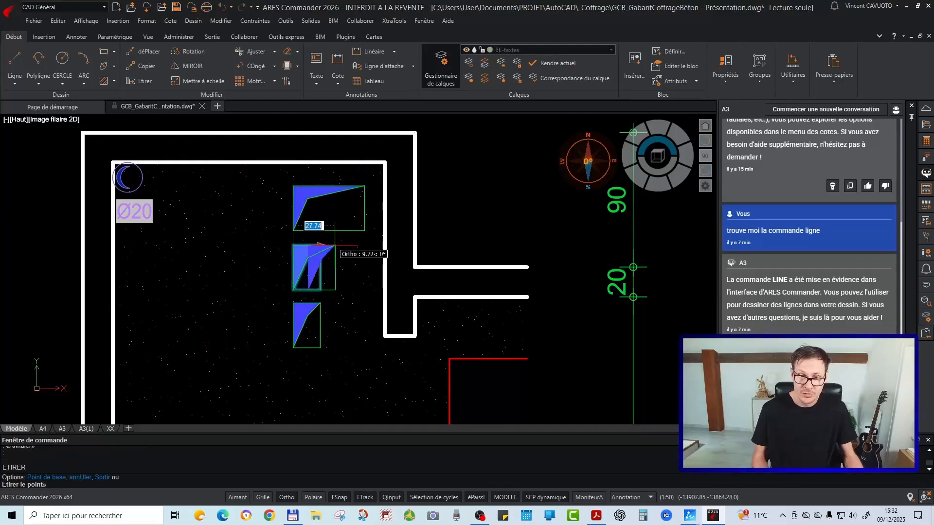
pyautogui.click(335, 246)
pyautogui.click(320, 302)
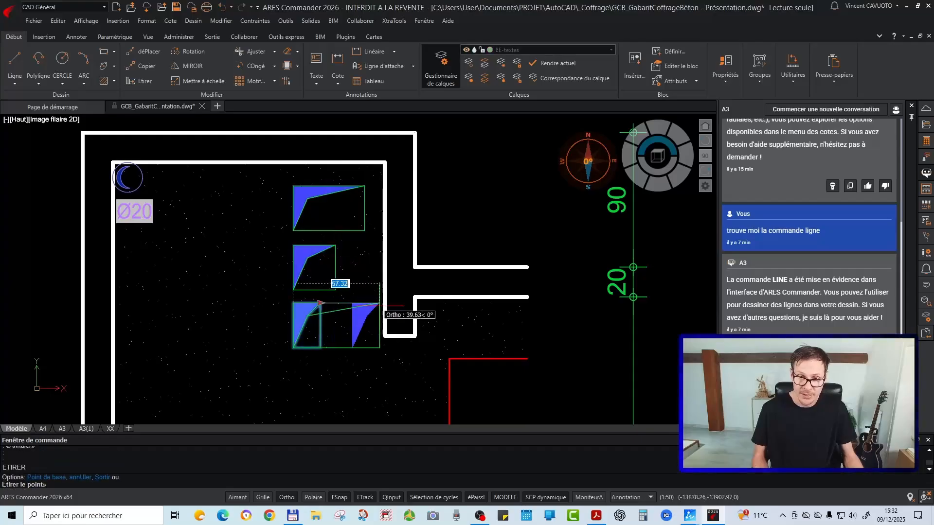
pyautogui.click(385, 303)
pyautogui.press('Escape')
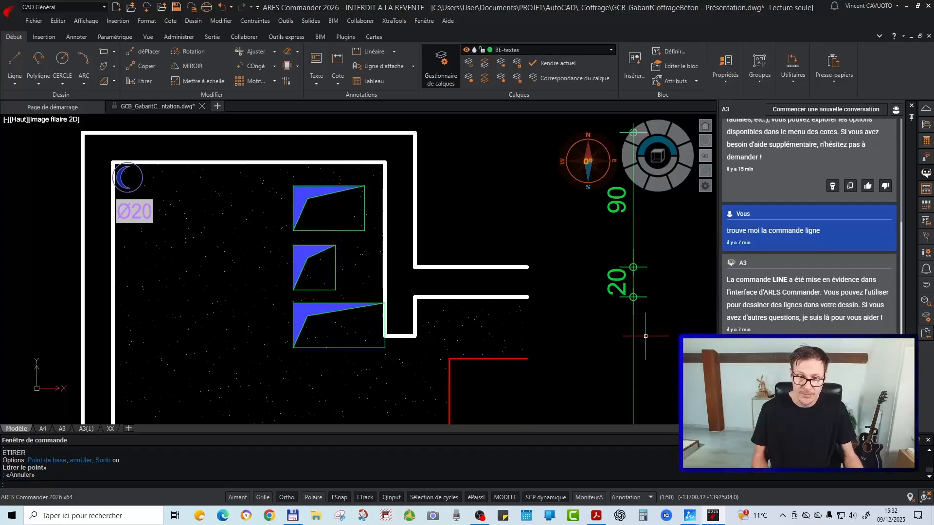
# Set the bottom reservation's width to 60 with its stretch grip and dismiss the constraint warning
pyautogui.click(375, 303)
pyautogui.click(385, 303)
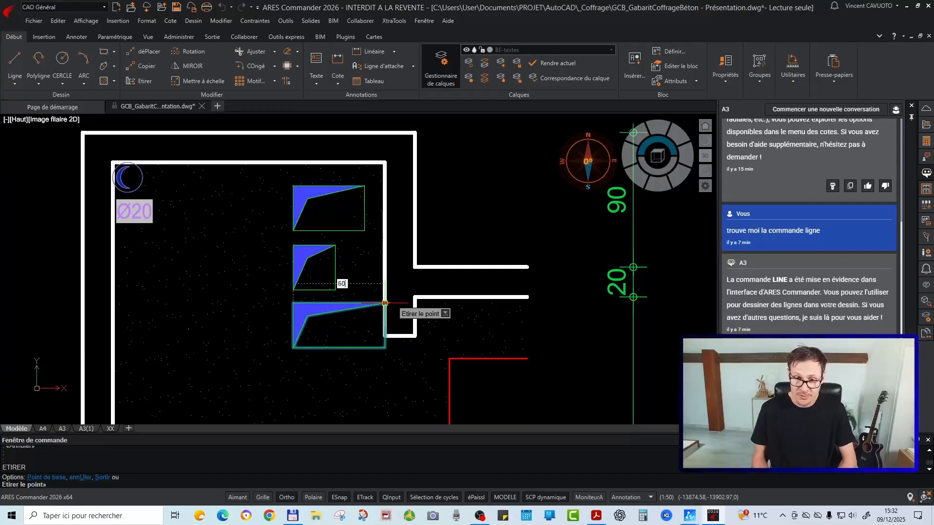
pyautogui.click(385, 303)
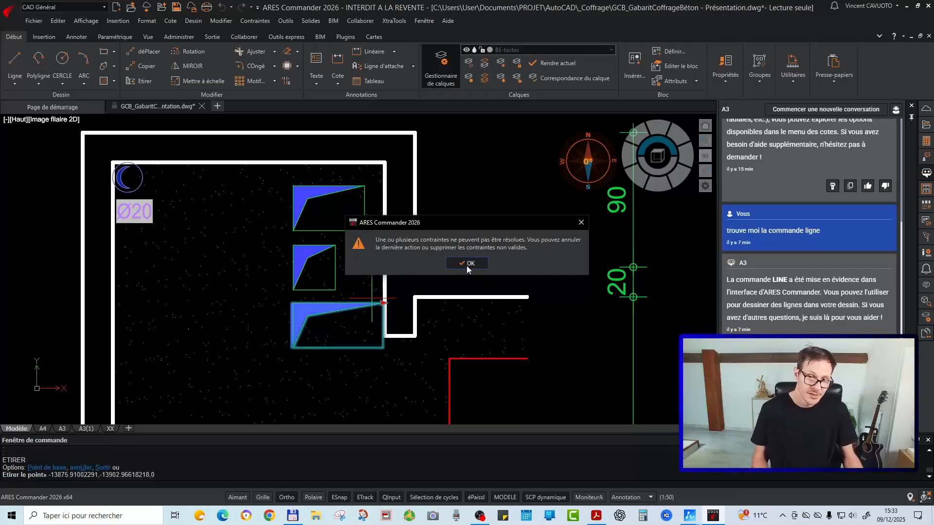
pyautogui.scroll(2, 384, 323)
pyautogui.press('Escape')
pyautogui.scroll(3, 403, 326)
pyautogui.scroll(-6, 401, 321)
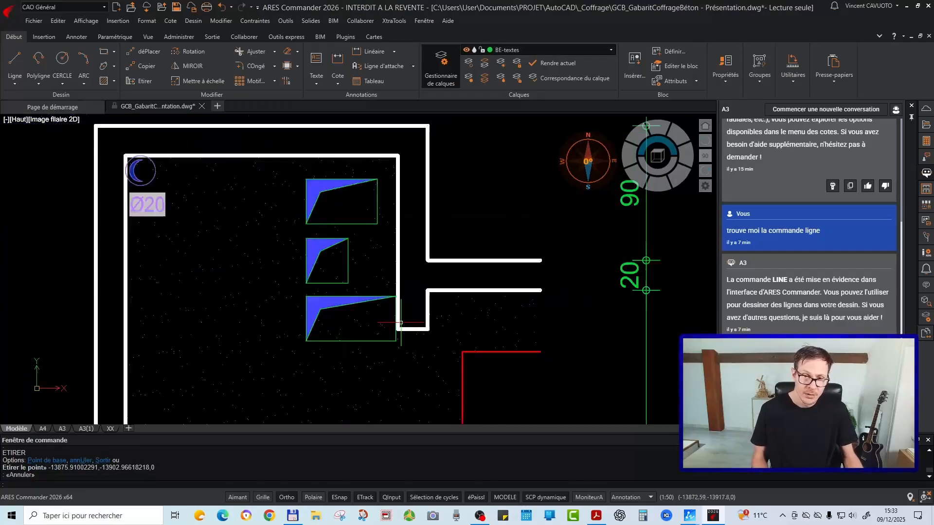
pyautogui.press('Escape')
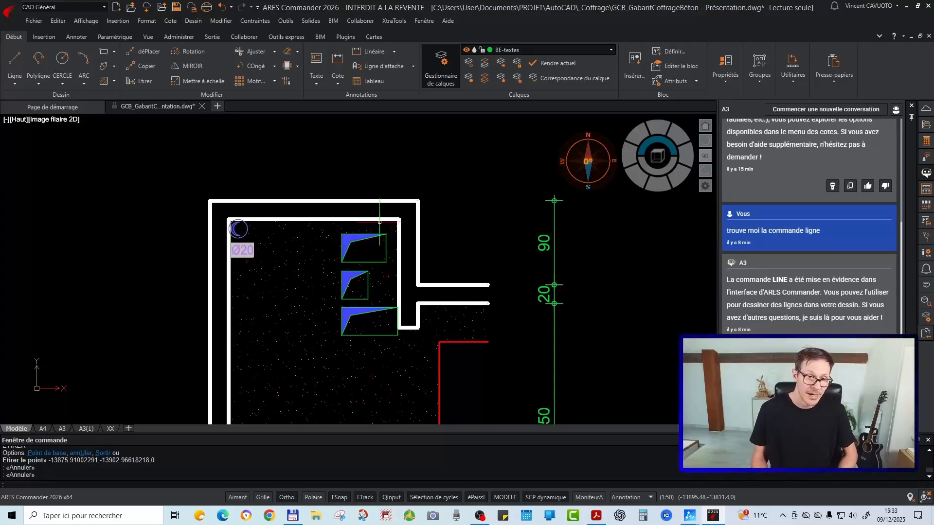
# Move the whole vertical dimension chain farther from the walls with Etirer le groupe de cotes on the 90 dimension
pyautogui.scroll(-5, 356, 225)
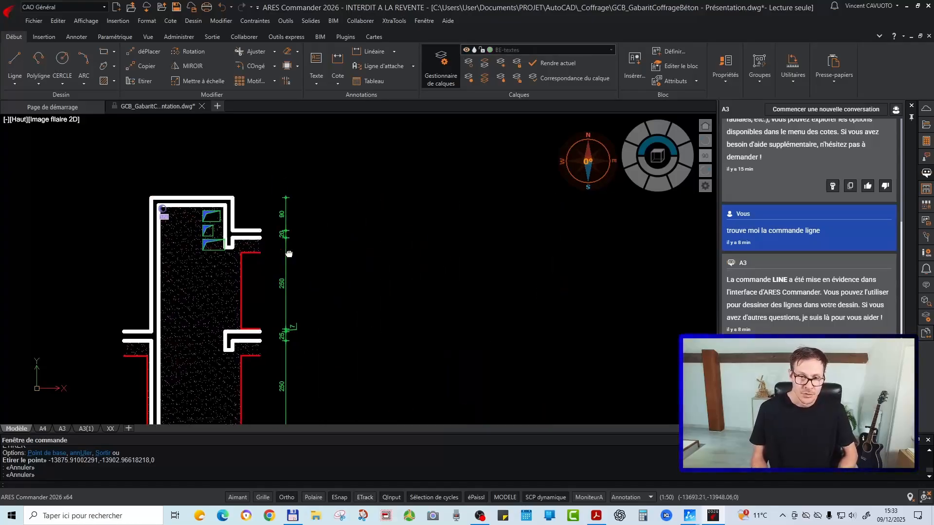
pyautogui.moveTo(262, 287); pyautogui.dragTo(433, 271, button='middle')
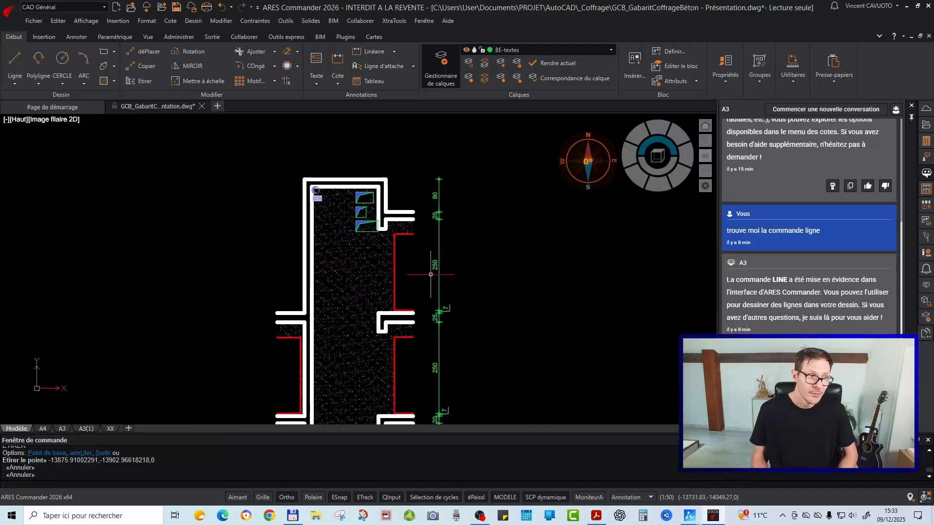
pyautogui.scroll(2, 443, 213)
pyautogui.moveTo(443, 213); pyautogui.dragTo(413, 215, button='middle')
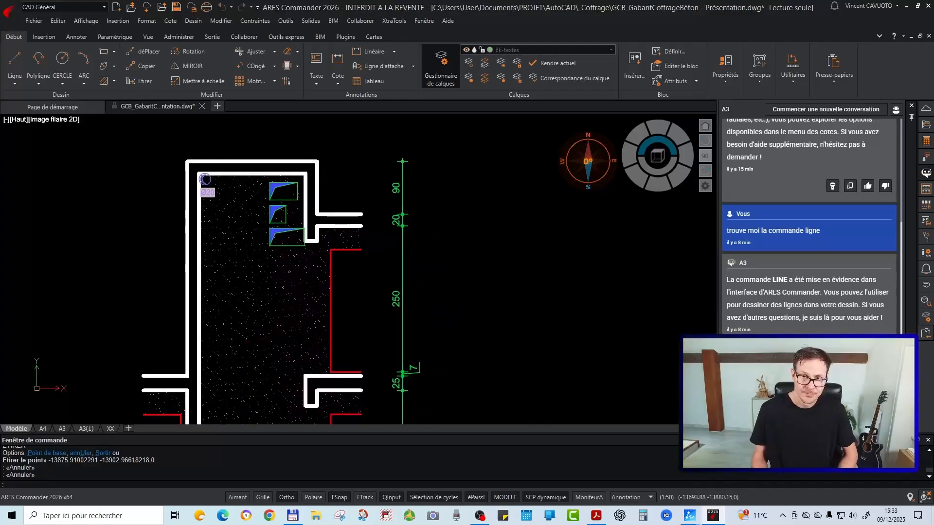
pyautogui.scroll(-6, 379, 203)
pyautogui.moveTo(365, 340)
pyautogui.mouseDown(button='middle')
pyautogui.moveTo(323, 244)
pyautogui.moveTo(315, 362)
pyautogui.mouseUp(button='middle')
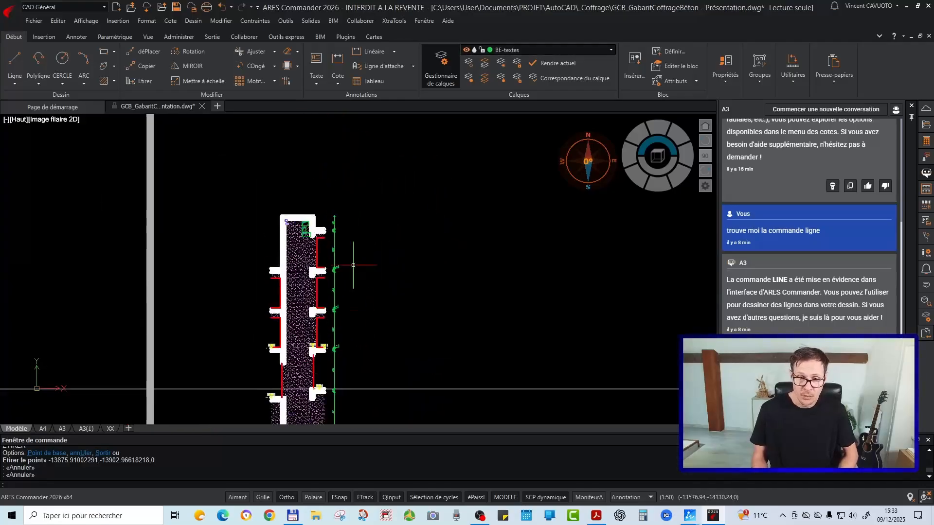
pyautogui.scroll(8, 332, 216)
pyautogui.click(340, 259)
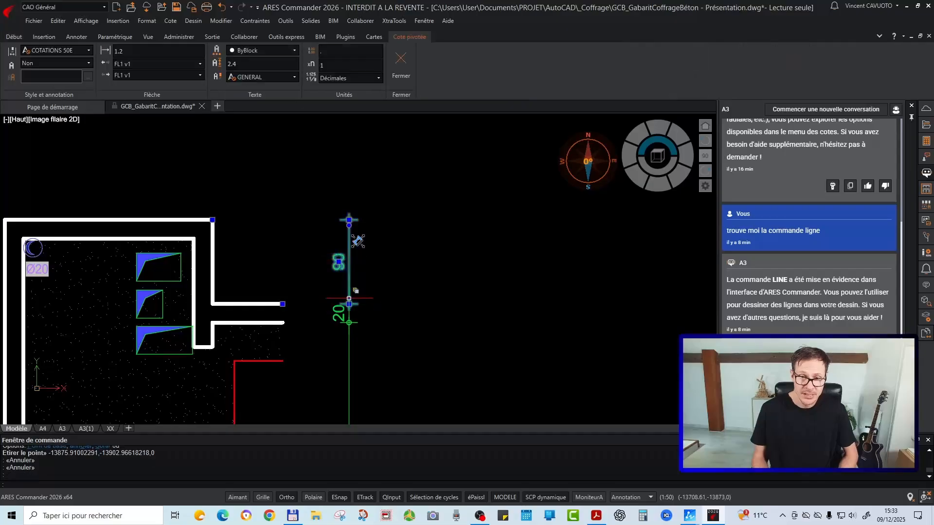
pyautogui.moveTo(348, 304)
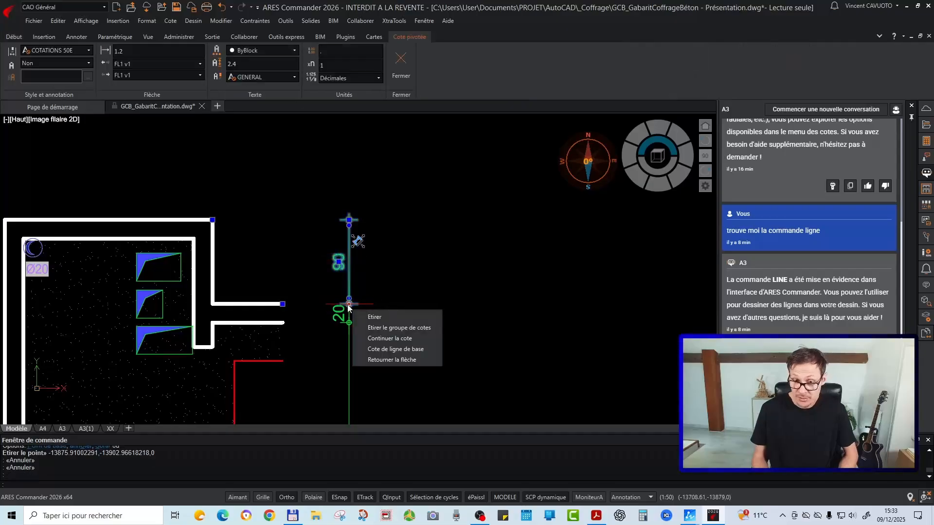
pyautogui.click(388, 329)
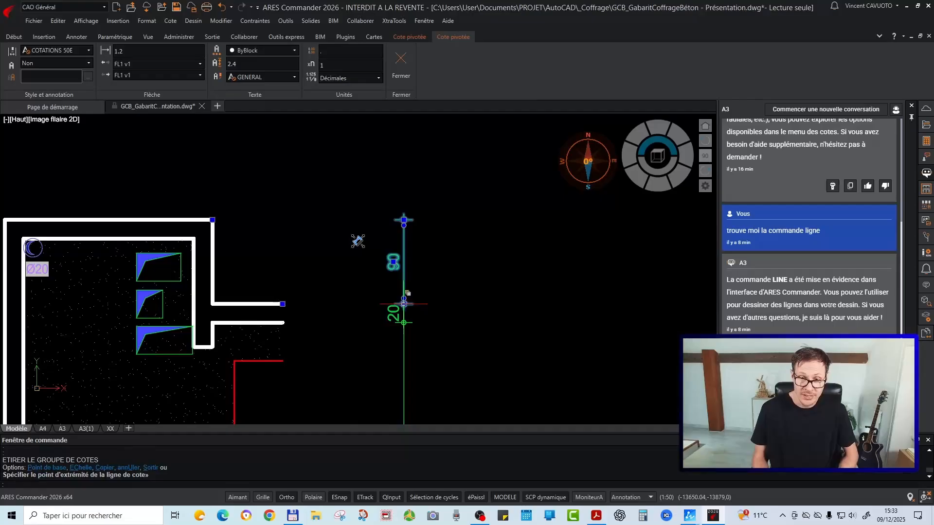
pyautogui.moveTo(403, 305)
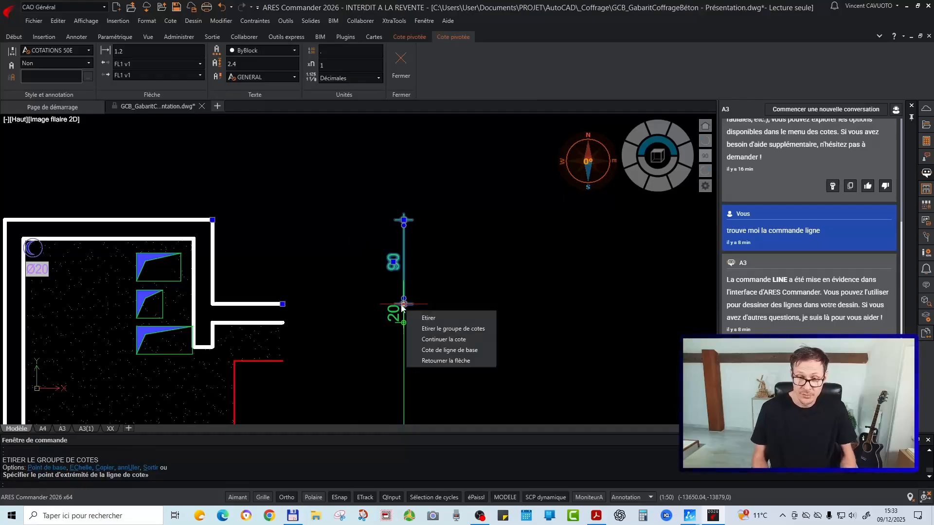
pyautogui.press('Escape')
pyautogui.press('Escape')
pyautogui.press('Escape')
pyautogui.scroll(-5, 297, 329)
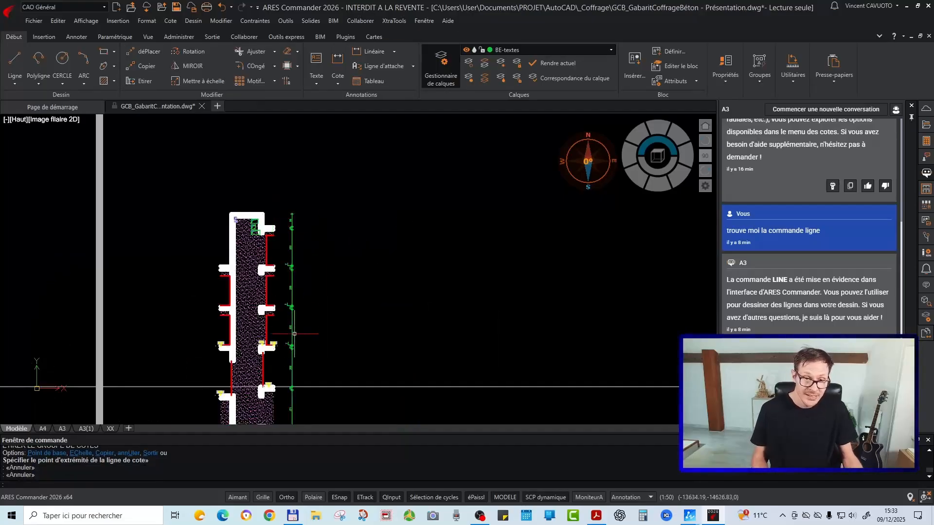
pyautogui.scroll(3, 255, 227)
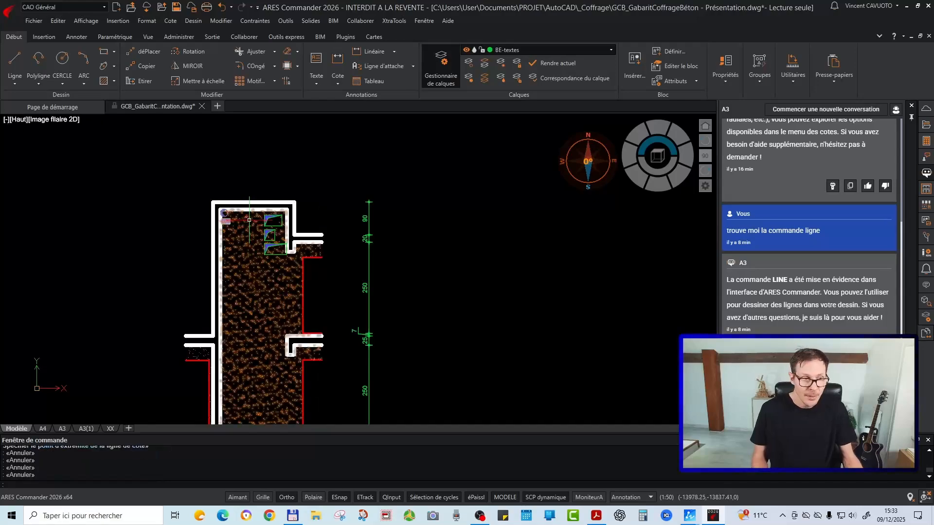
pyautogui.scroll(3, 259, 229)
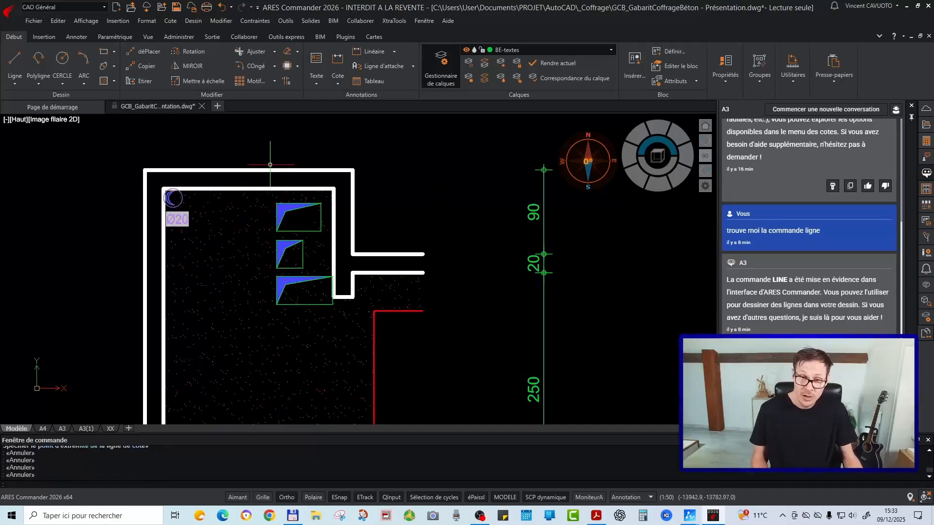
pyautogui.scroll(-2, 297, 215)
pyautogui.scroll(-1, 227, 279)
pyautogui.moveTo(294, 344); pyautogui.dragTo(278, 224, button='middle')
pyautogui.scroll(-2, 278, 228)
pyautogui.scroll(-2, 286, 297)
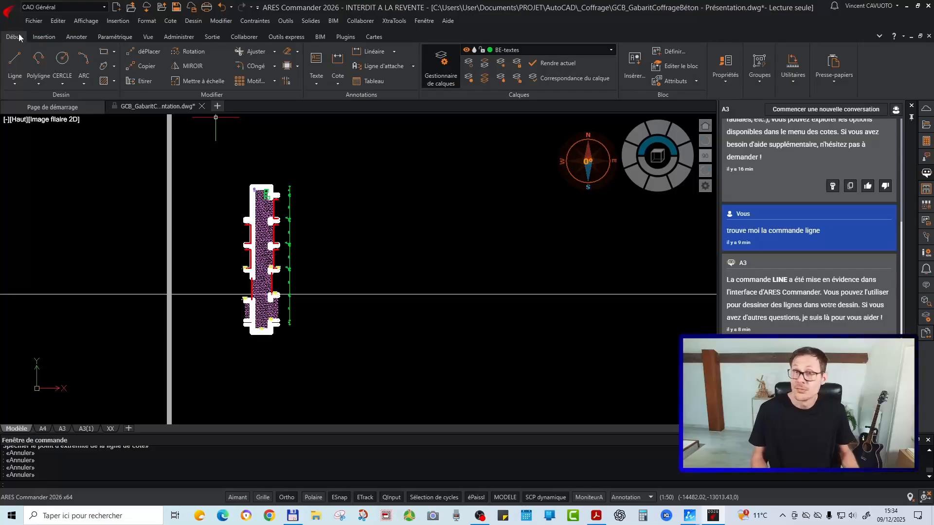
pyautogui.press('ctrl')
pyautogui.press('ctrl')
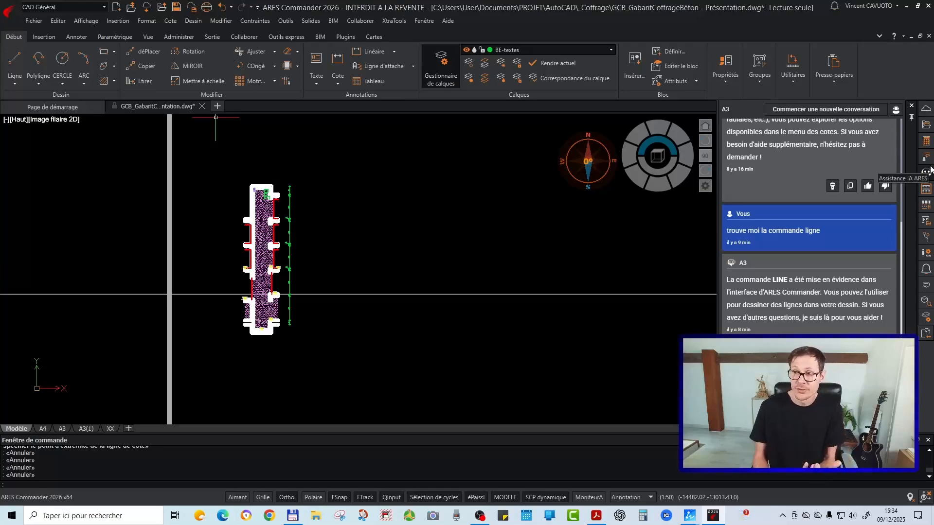
# Display the entity properties and assign all dimensions of the vertical chain to the BE-cot layer
pyautogui.click(927, 207)
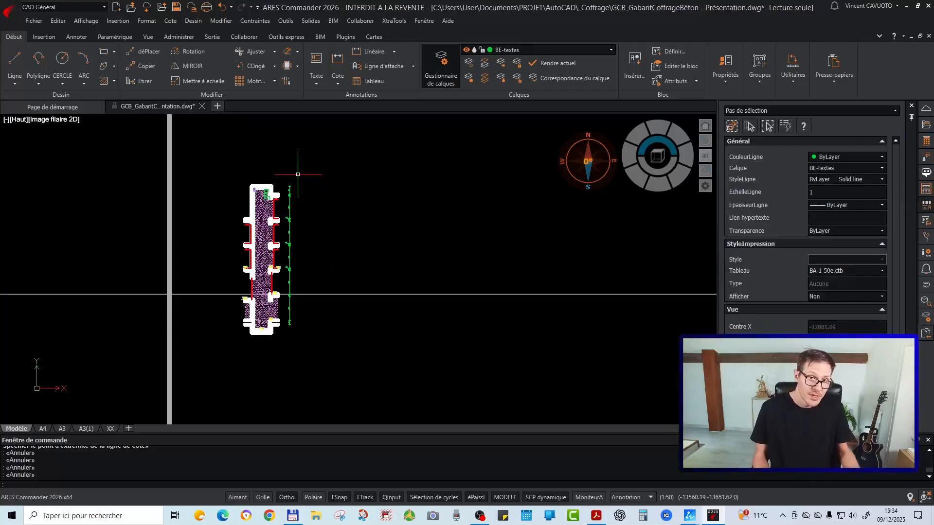
pyautogui.click(320, 164)
pyautogui.click(283, 350)
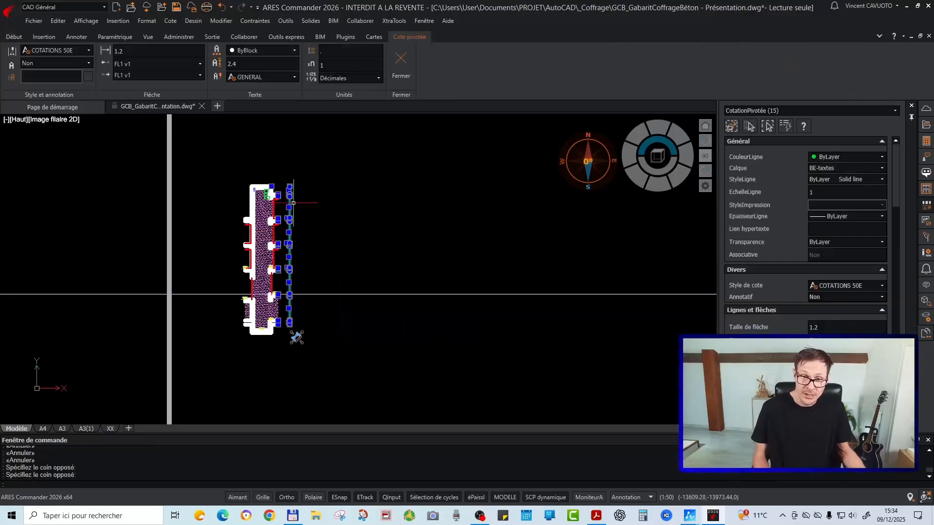
pyautogui.click(829, 169)
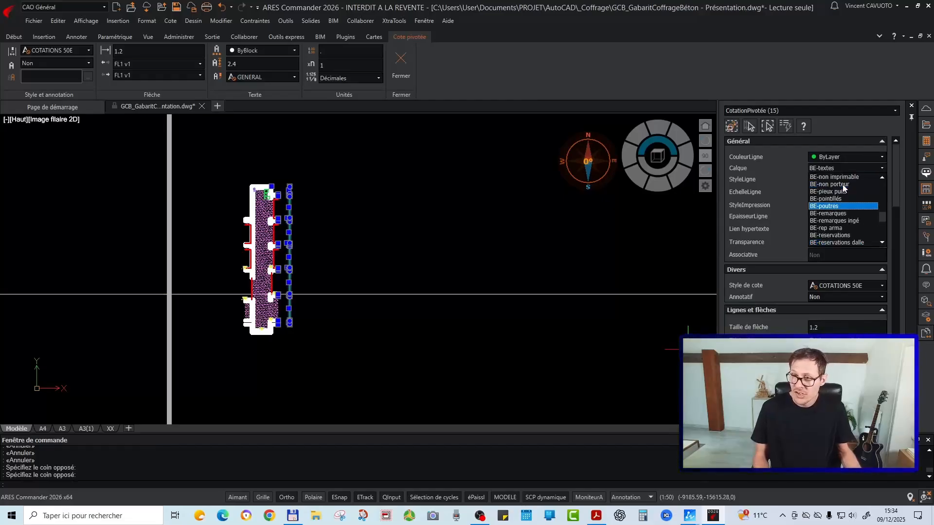
pyautogui.scroll(3, 849, 213)
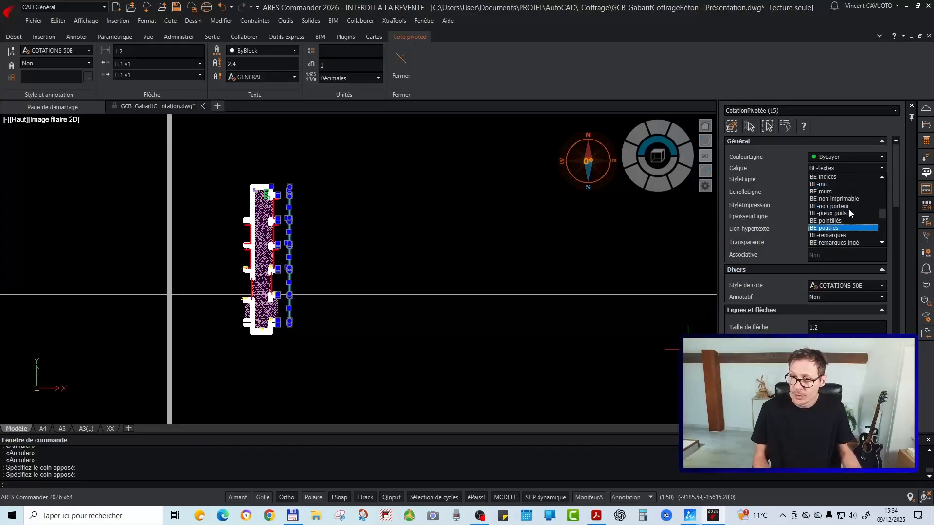
pyautogui.scroll(3, 842, 193)
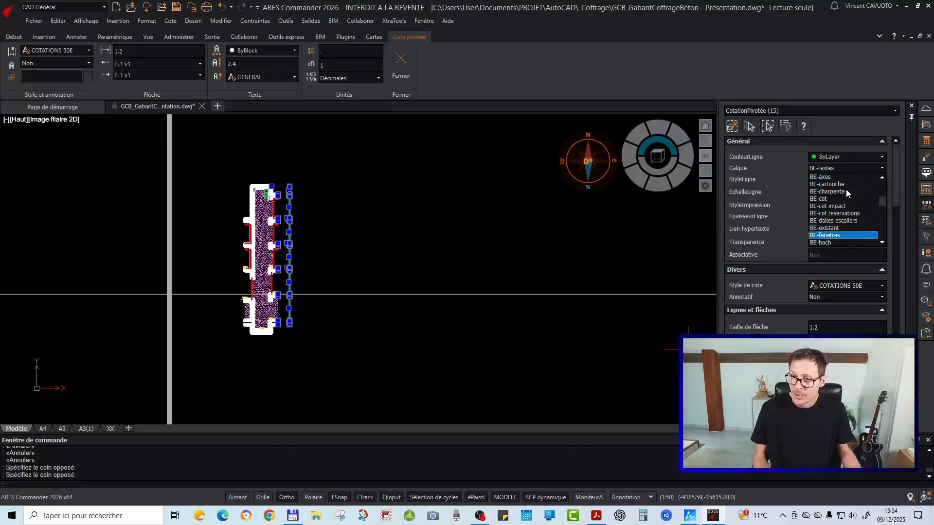
pyautogui.click(821, 199)
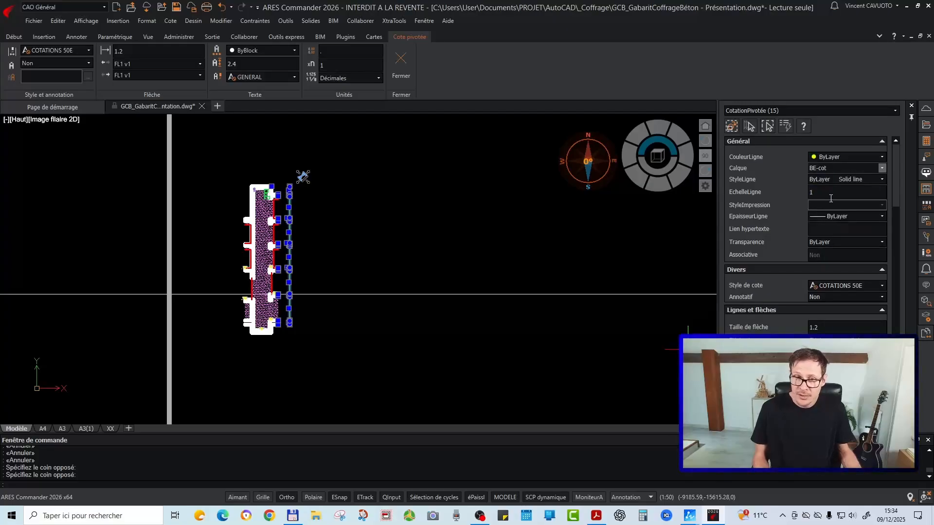
pyautogui.press('Escape')
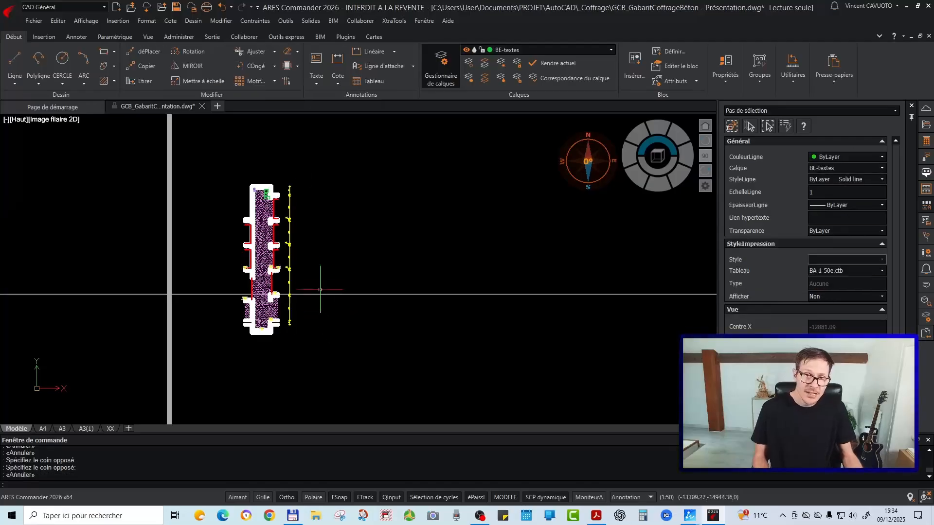
pyautogui.scroll(8, 295, 187)
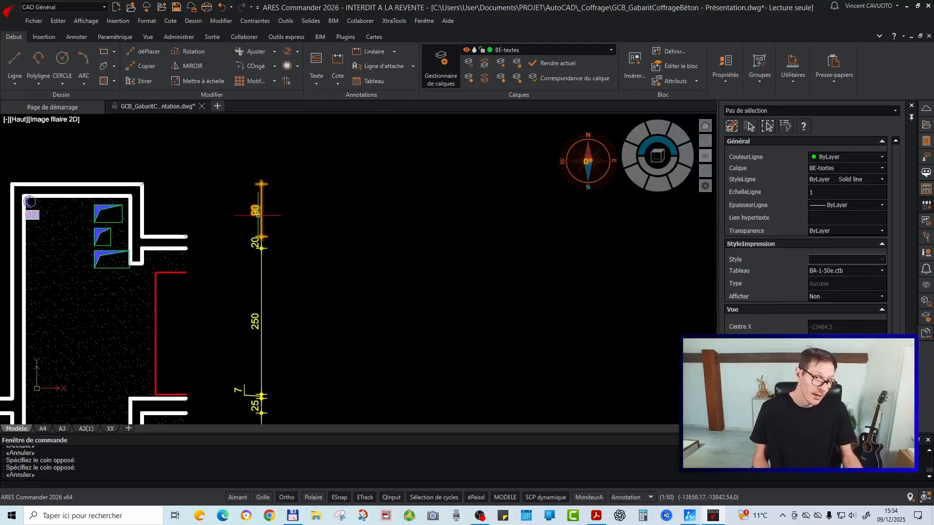
pyautogui.press('Escape')
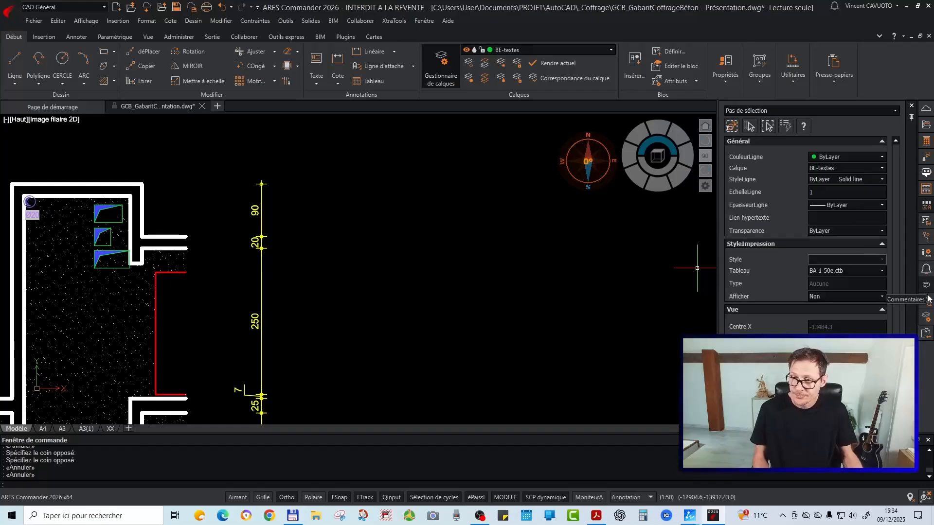
pyautogui.press('Escape')
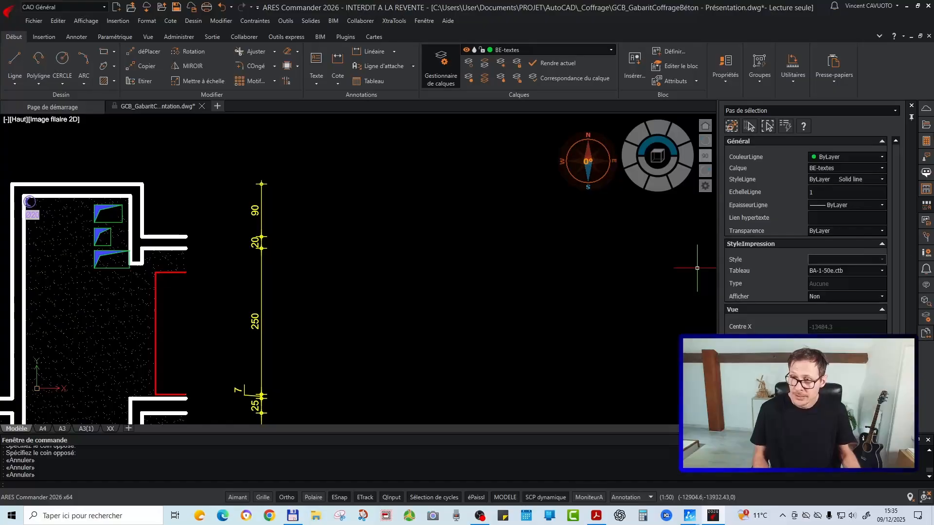
# Reopen the A3 AI assistant and ask it "affiche moi la commande calques"
pyautogui.click(926, 174)
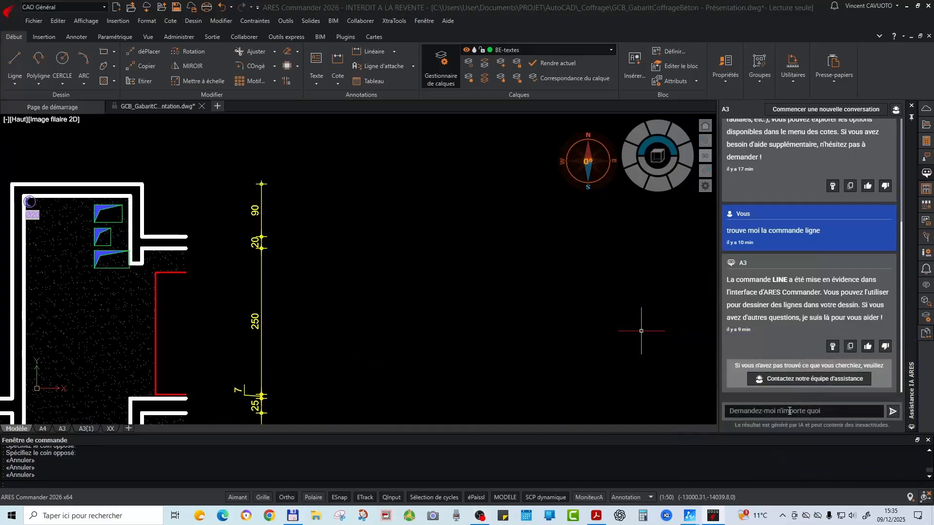
pyautogui.write('t')
pyautogui.press('BackSpace')
pyautogui.write('affiche moi la commande')
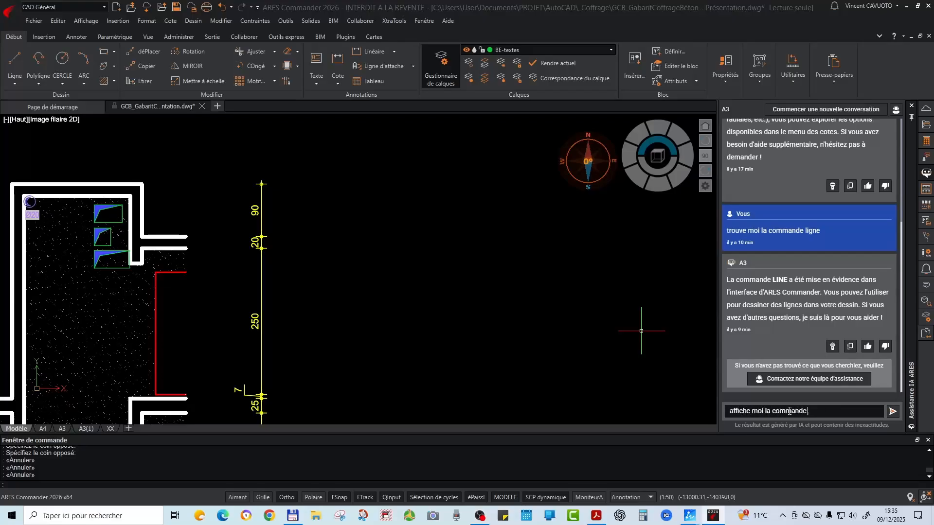
pyautogui.write(' calque')
pyautogui.press('BackSpace')
pyautogui.press('BackSpace')
pyautogui.press('BackSpace')
pyautogui.write('lqu')
pyautogui.press('Return')
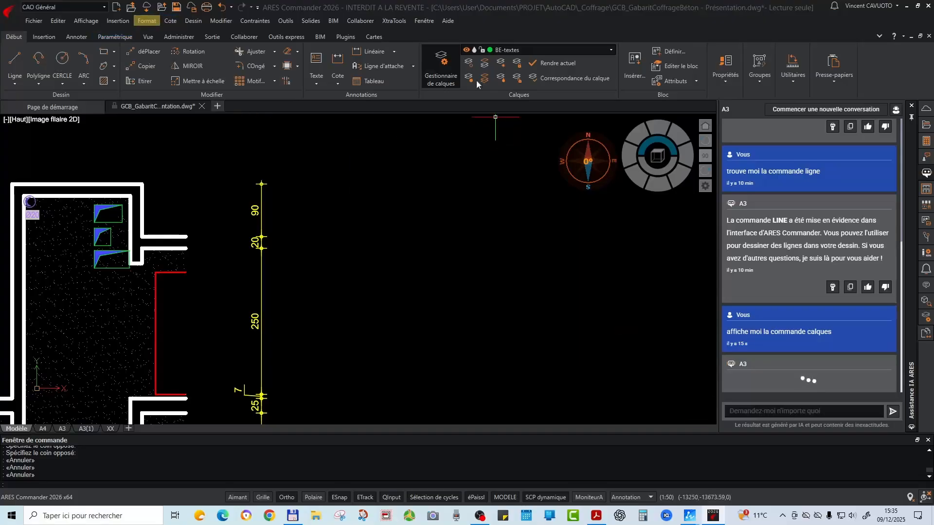
# Show and hide the Gestionnaire de calques from its different access points, leaving it displayed
pyautogui.click(154, 22)
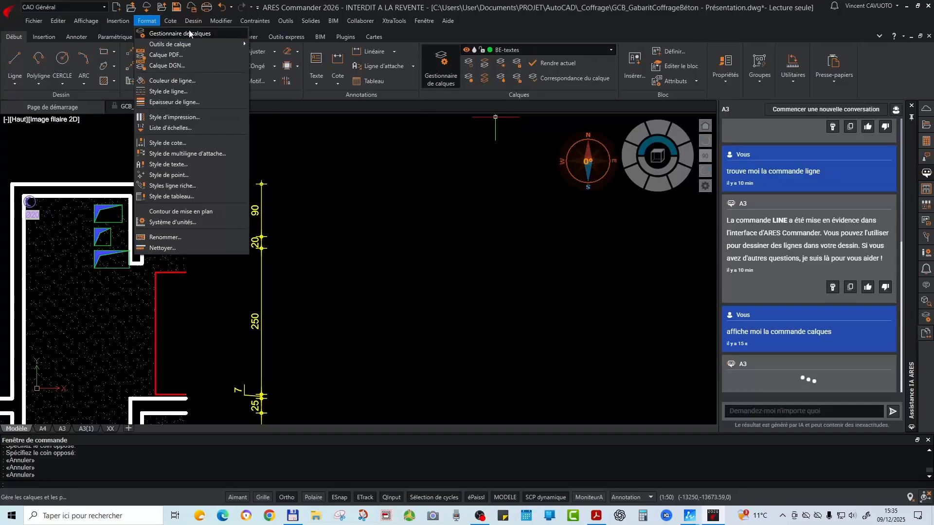
pyautogui.click(442, 170)
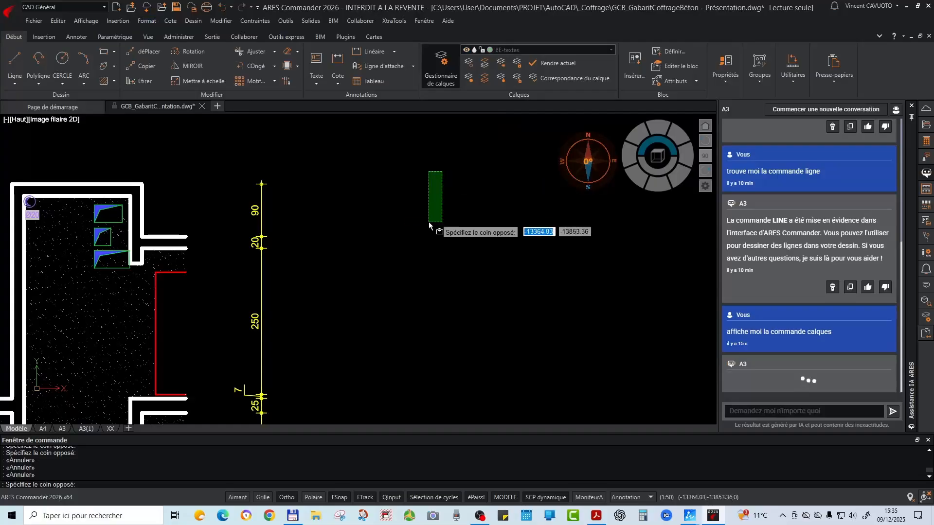
pyautogui.click(438, 78)
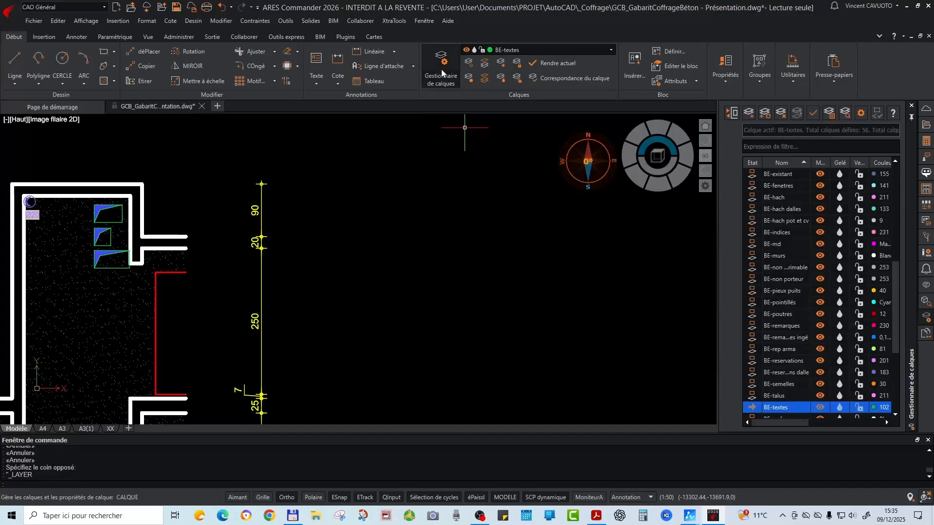
pyautogui.click(442, 69)
pyautogui.click(441, 70)
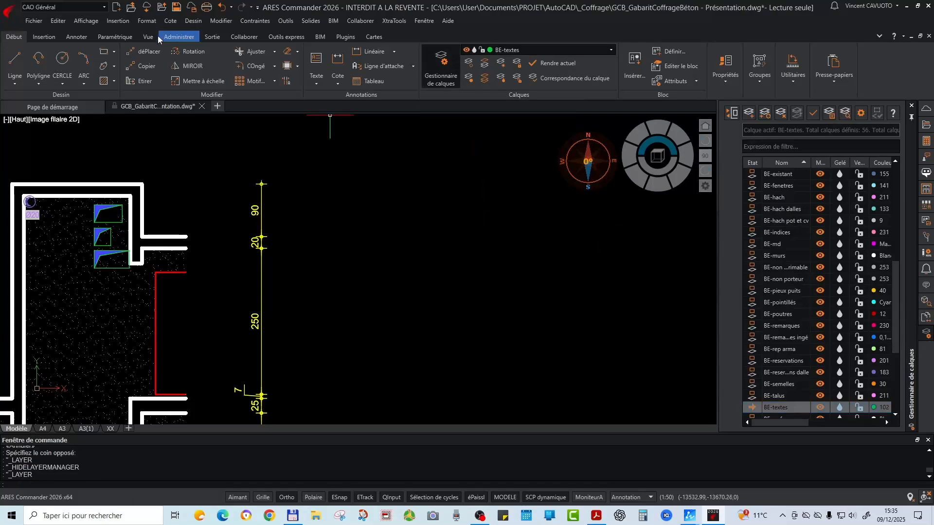
pyautogui.click(147, 22)
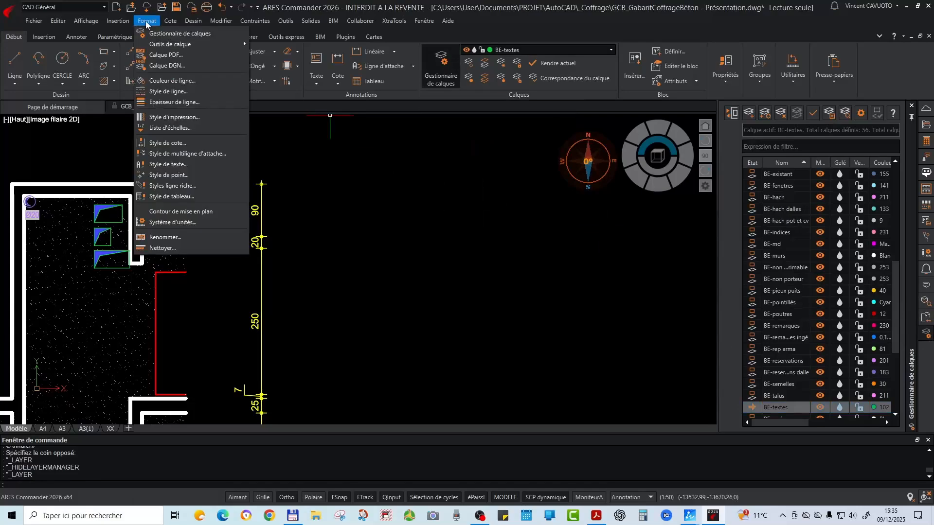
pyautogui.click(167, 33)
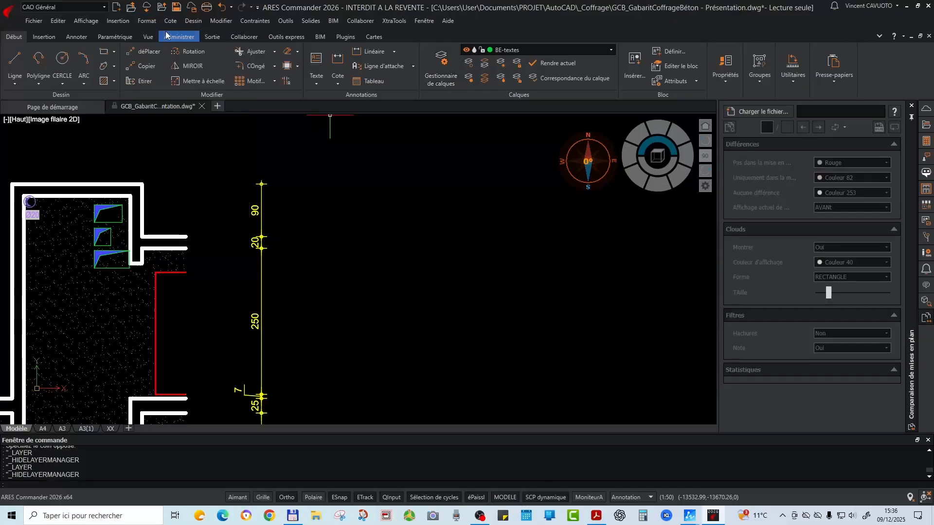
pyautogui.click(153, 25)
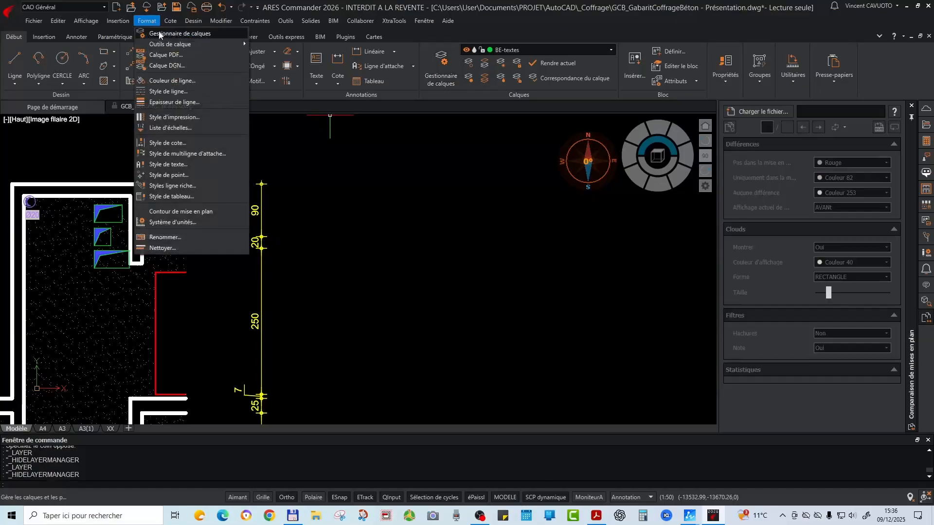
pyautogui.click(165, 34)
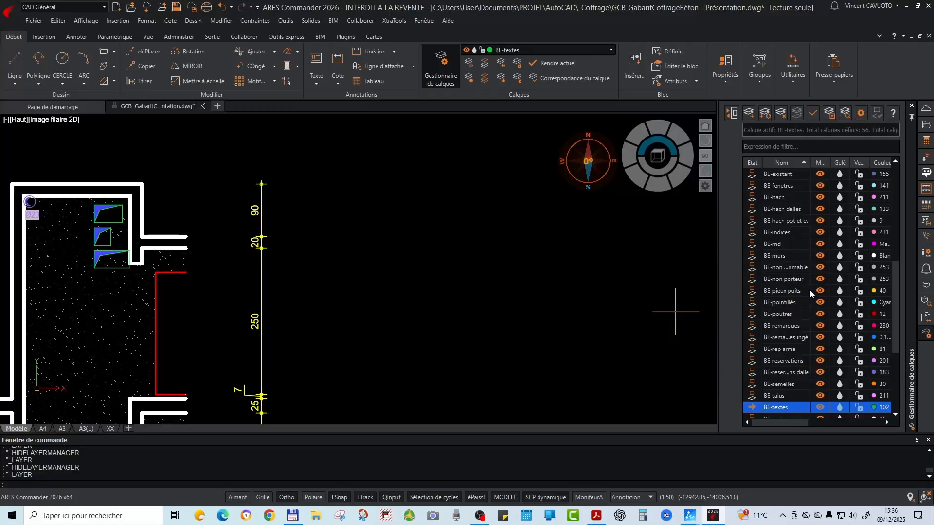
# Set the line colour of the BE-cot layer to Cyan in the layer manager
pyautogui.scroll(8, 800, 261)
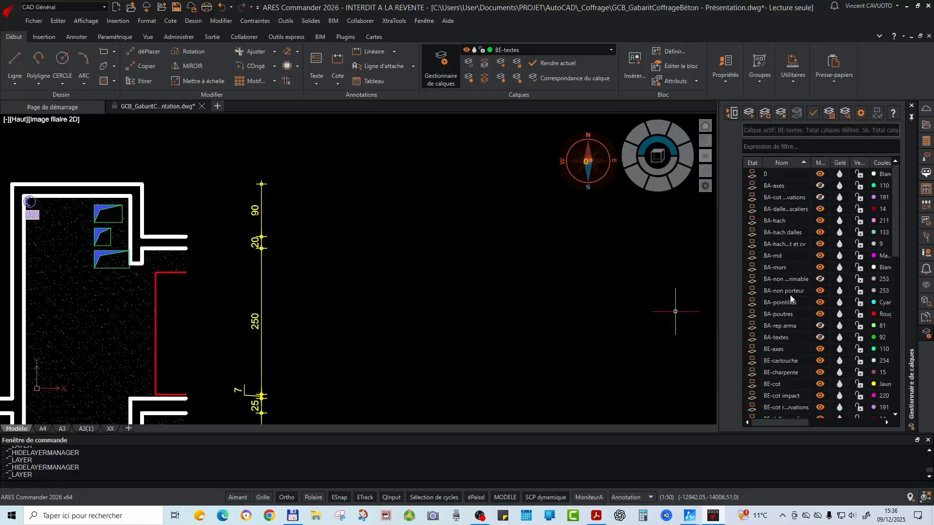
pyautogui.click(779, 385)
pyautogui.scroll(-2, 788, 389)
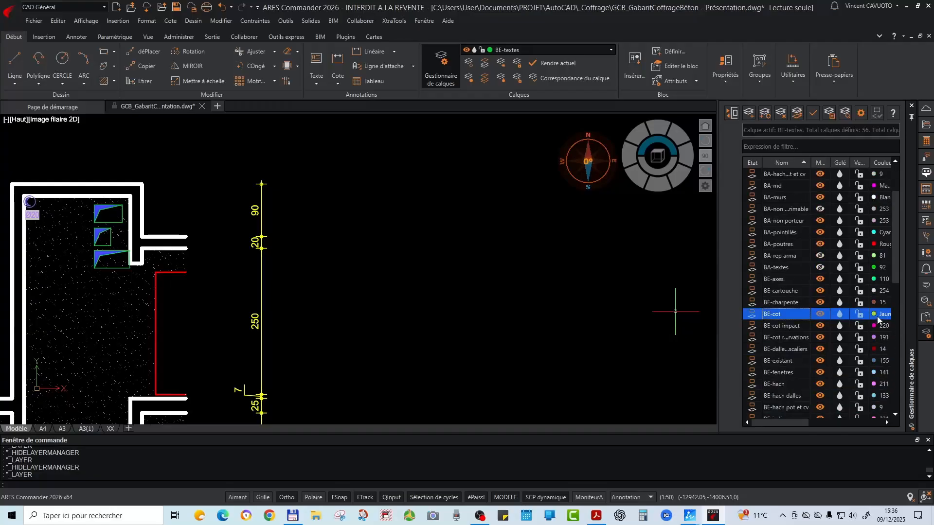
pyautogui.moveTo(809, 422)
pyautogui.mouseDown()
pyautogui.moveTo(885, 419)
pyautogui.moveTo(883, 434)
pyautogui.moveTo(798, 437)
pyautogui.moveTo(815, 435)
pyautogui.mouseUp()
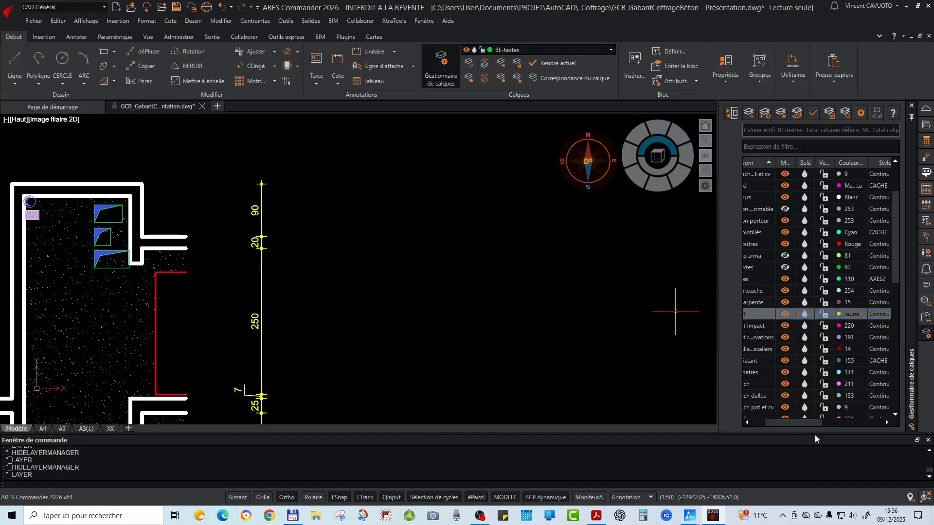
pyautogui.click(849, 314)
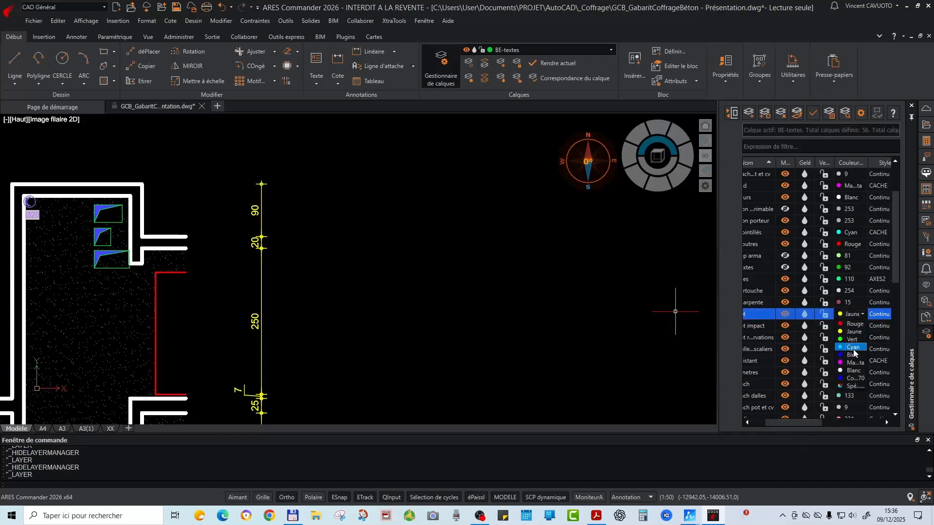
pyautogui.click(853, 348)
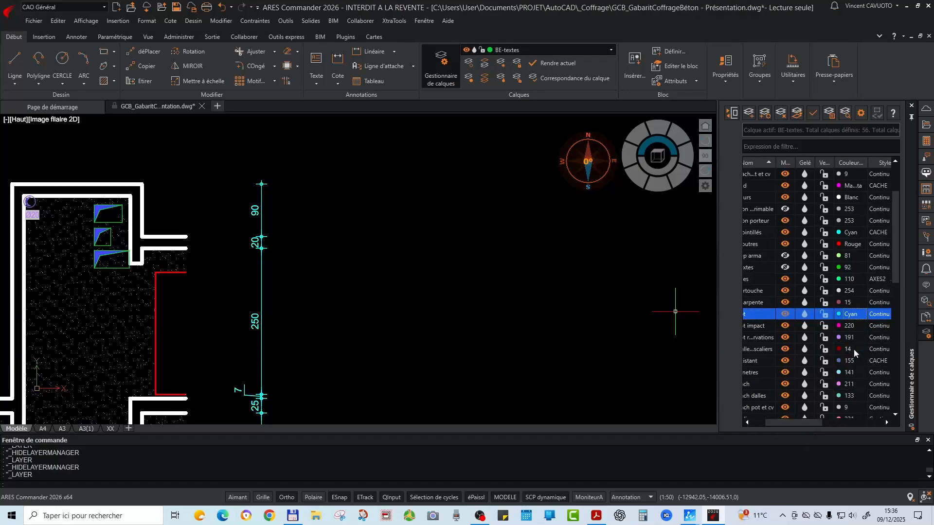
pyautogui.moveTo(812, 424); pyautogui.dragTo(798, 423)
# Examine the colour of the vertical dimension chain and level markers along the whole section
pyautogui.scroll(-3, 263, 217)
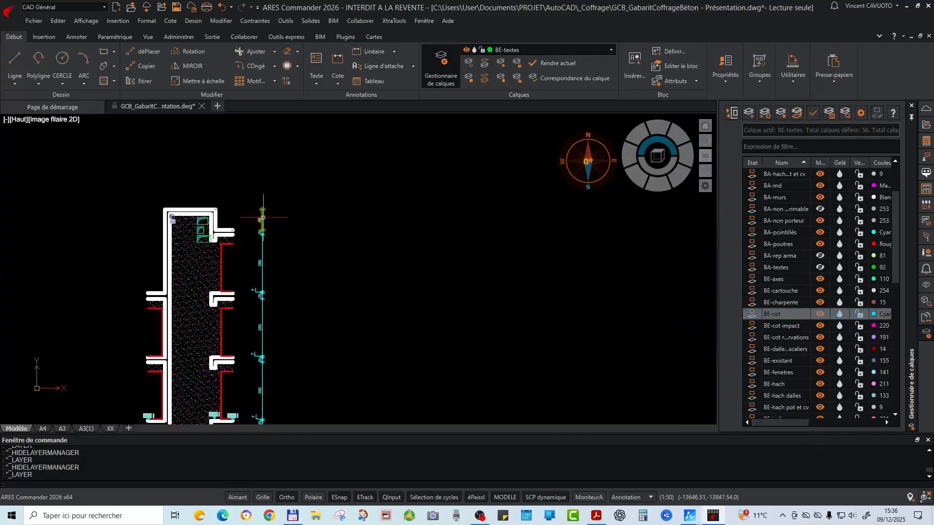
pyautogui.scroll(-2, 262, 217)
pyautogui.scroll(5, 266, 222)
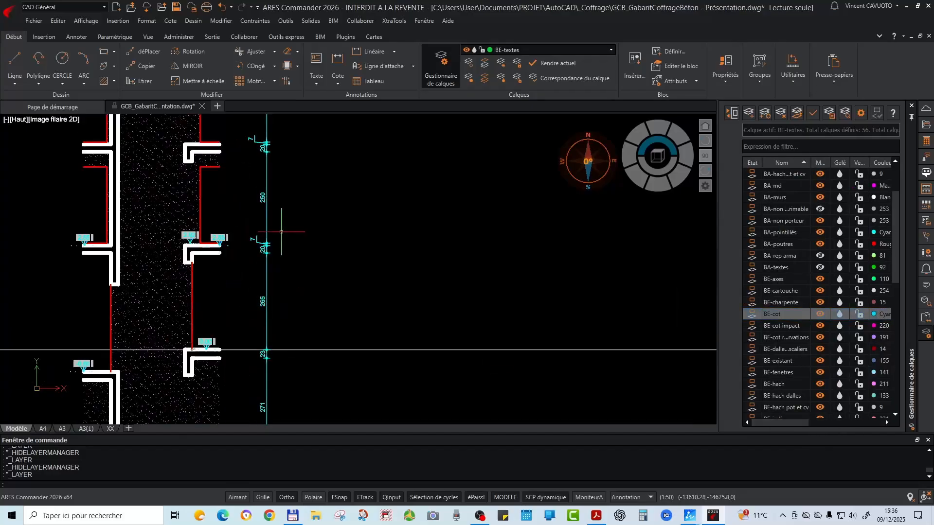
pyautogui.scroll(5, 174, 246)
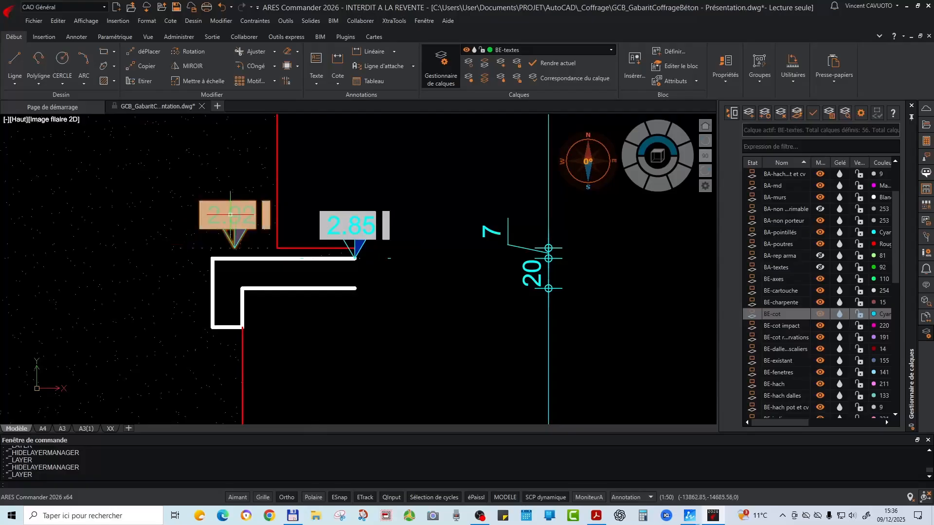
pyautogui.scroll(-5, 370, 243)
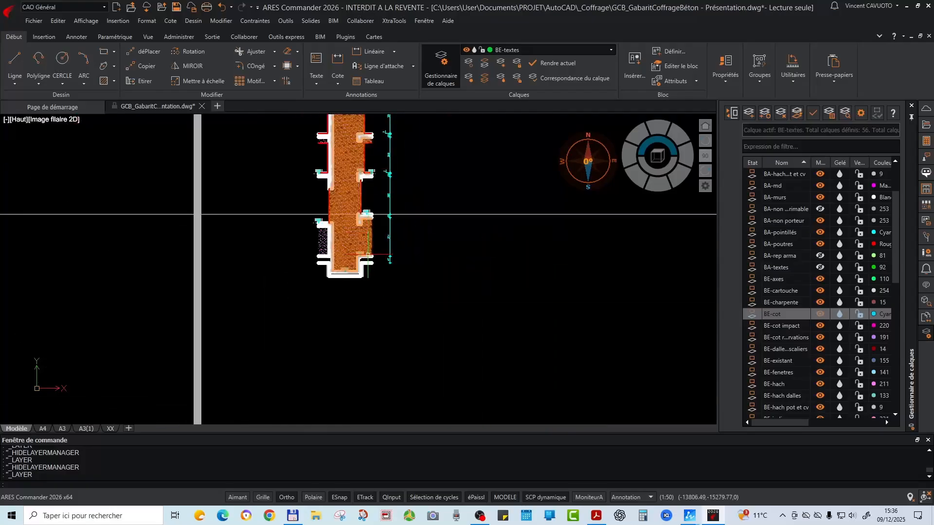
pyautogui.scroll(5, 347, 258)
pyautogui.scroll(-2, 348, 292)
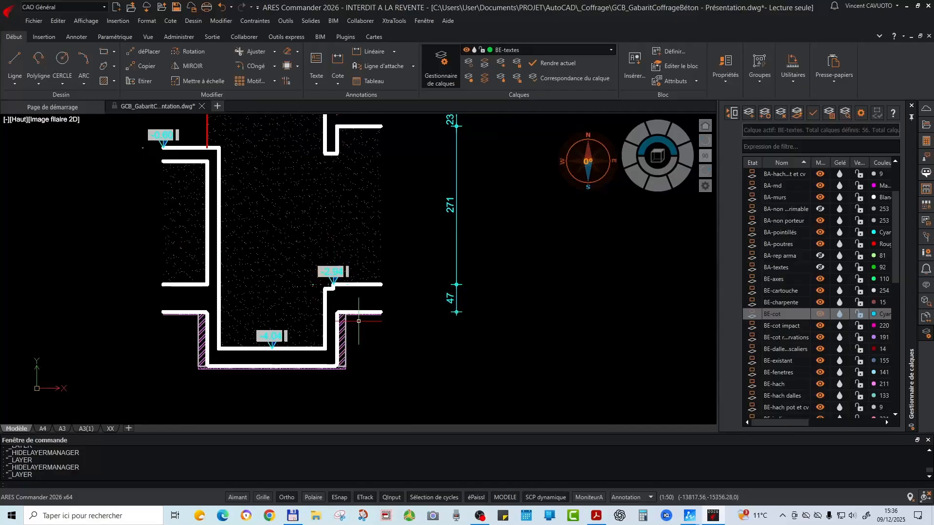
# Set the BE-cot layer's line colour back to Jaune
pyautogui.click(874, 319)
pyautogui.click(885, 337)
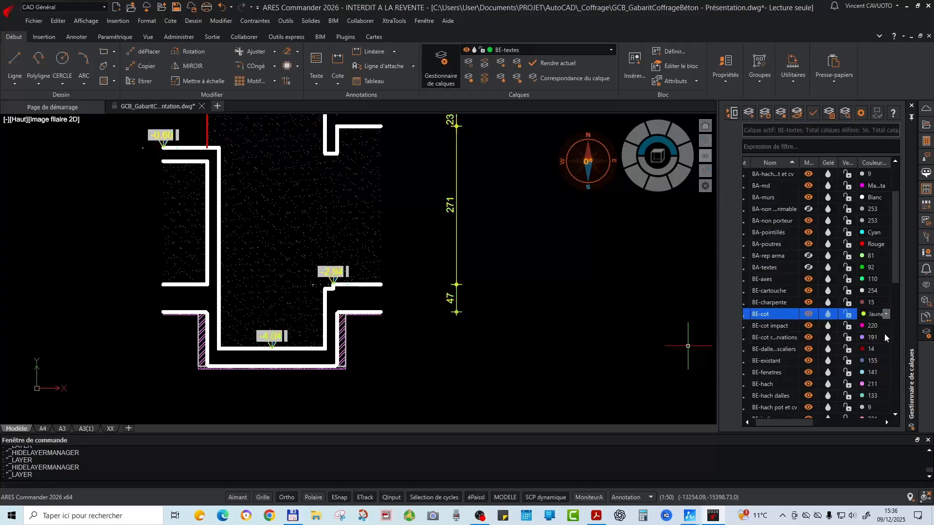
pyautogui.press('Escape')
# Select the round Ø20 reservation at the top of the shaft to check its layer and clear the selection
pyautogui.scroll(3, 254, 335)
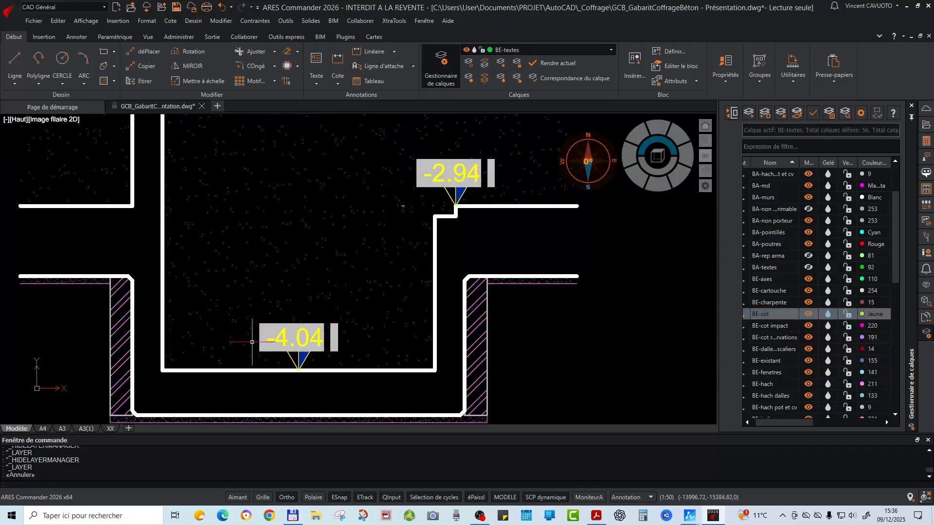
pyautogui.scroll(-5, 309, 278)
pyautogui.scroll(4, 308, 200)
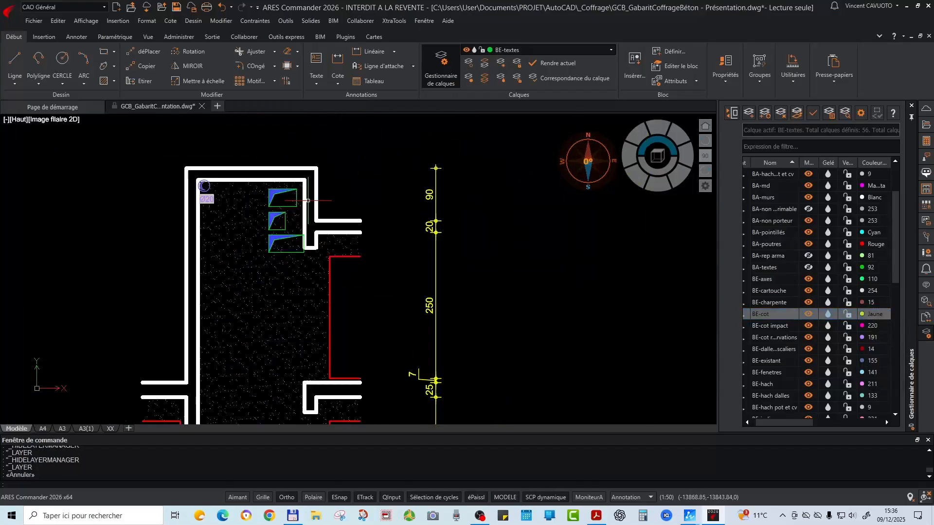
pyautogui.scroll(5, 209, 192)
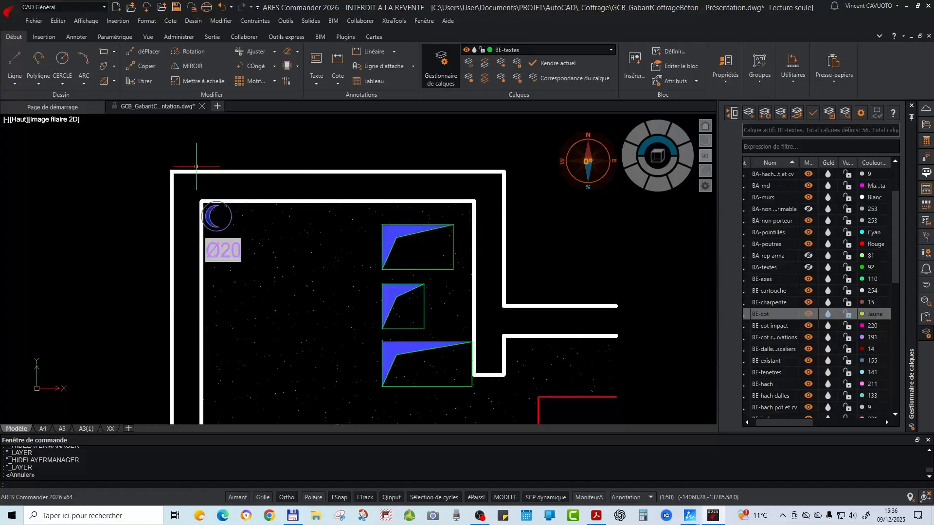
pyautogui.click(249, 261)
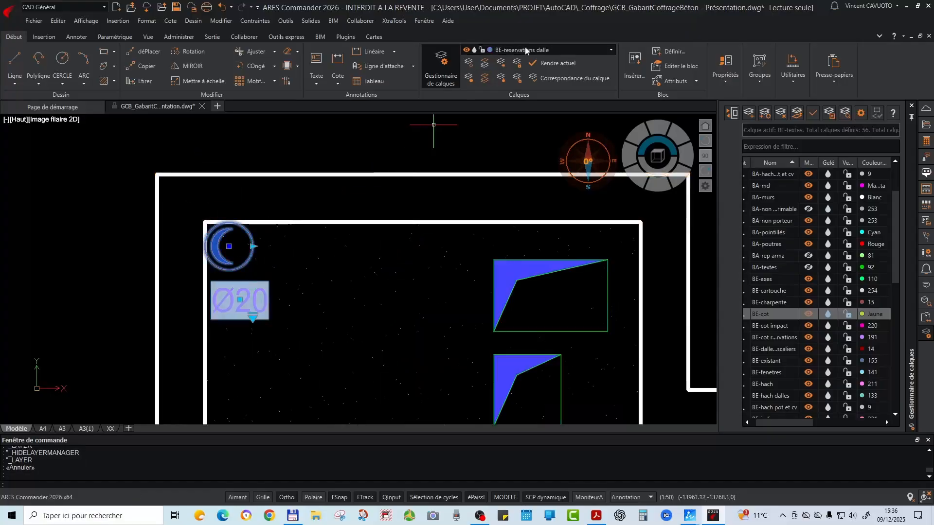
pyautogui.press('Escape')
pyautogui.scroll(-4, 332, 176)
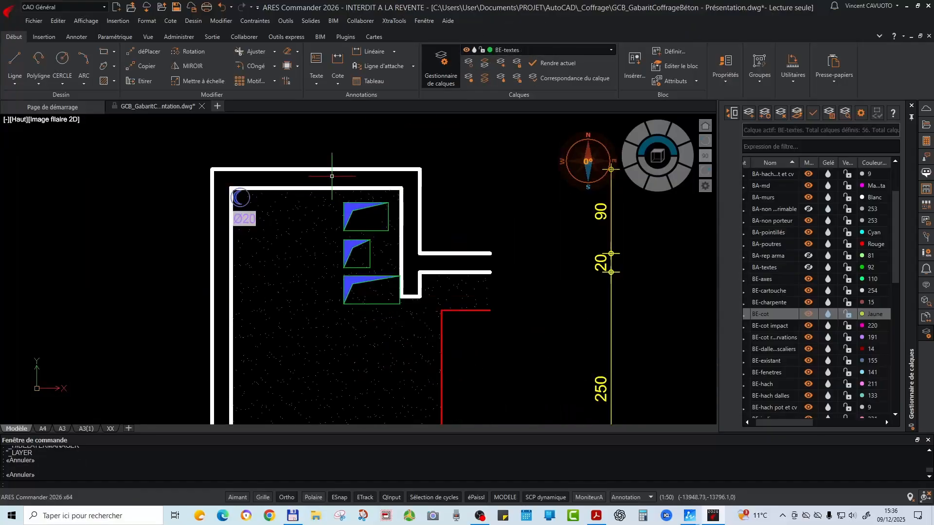
# Select the three rectangular reservations with the adjacent inner wall line, assign them to the BE-reservations layer in the entity properties, and clear the selection
pyautogui.click(332, 176)
pyautogui.click(414, 314)
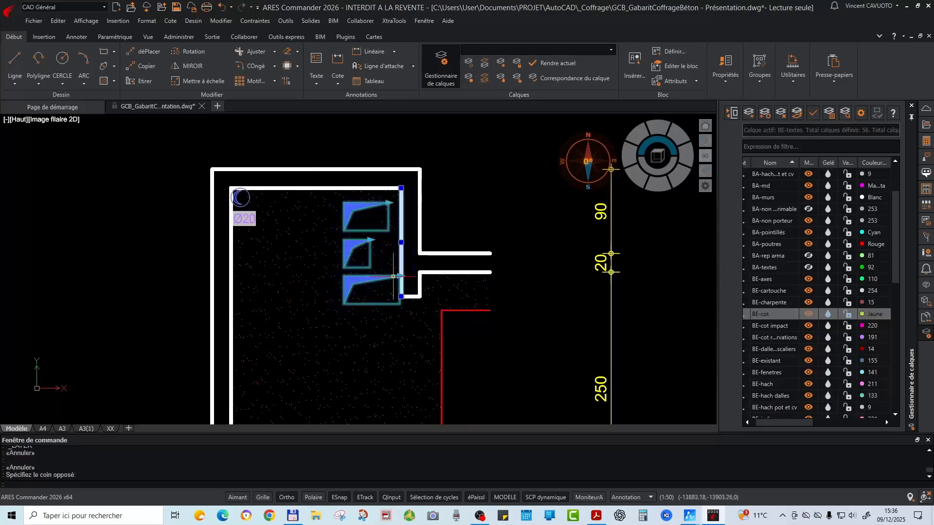
pyautogui.click(927, 188)
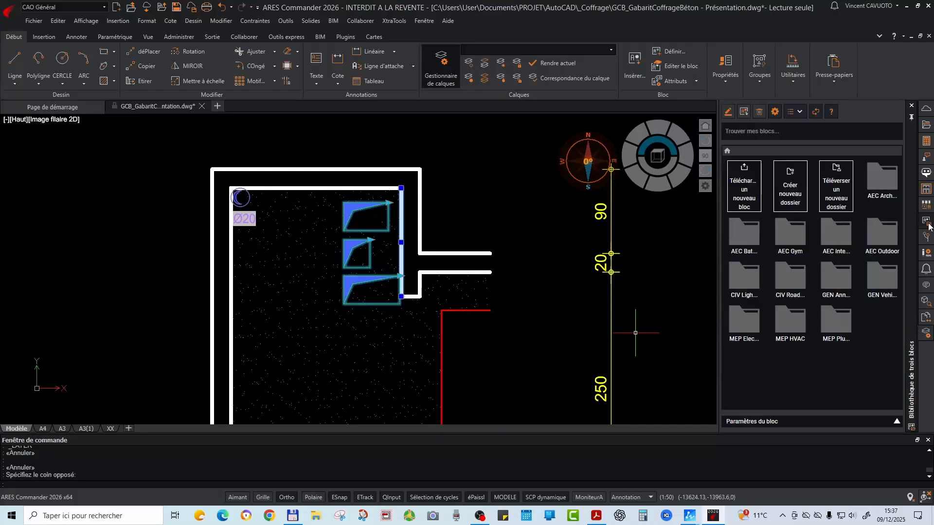
pyautogui.click(926, 220)
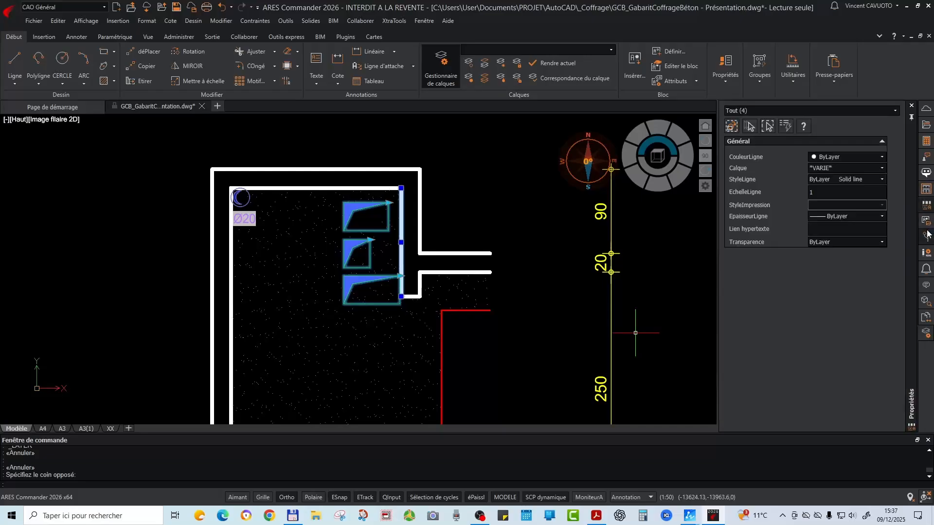
pyautogui.click(824, 169)
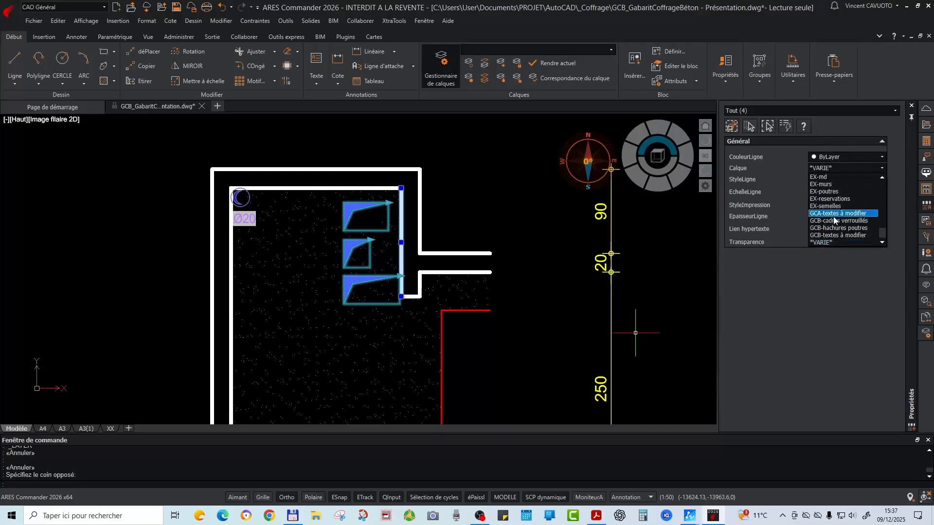
pyautogui.scroll(5, 851, 213)
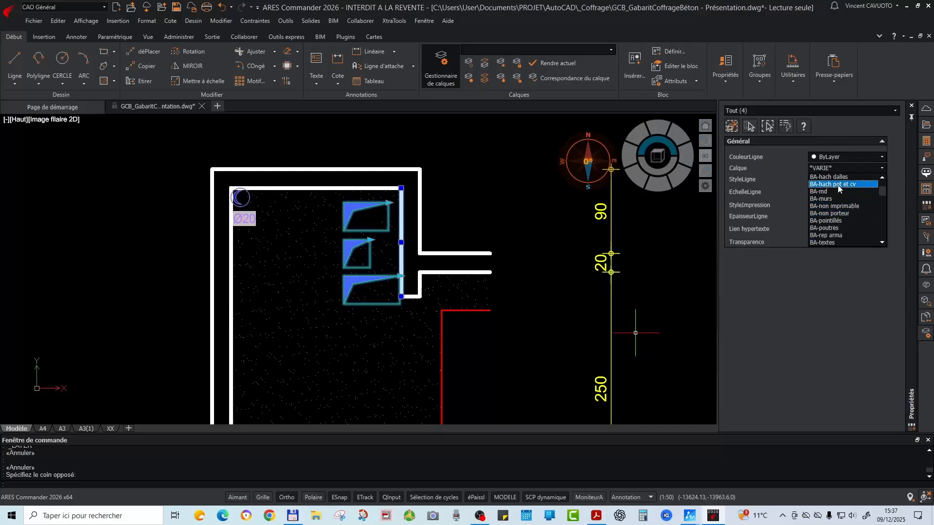
pyautogui.scroll(-3, 838, 207)
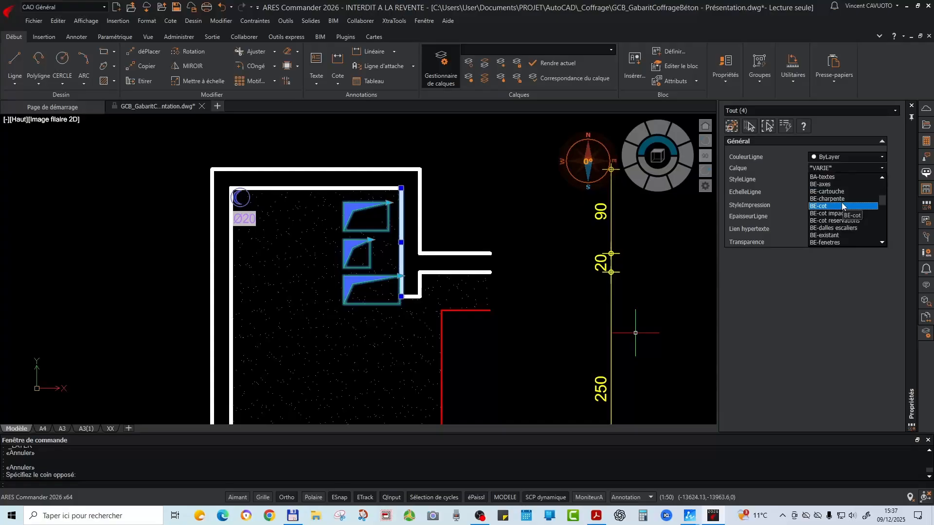
pyautogui.scroll(-4, 843, 207)
pyautogui.scroll(-2, 842, 208)
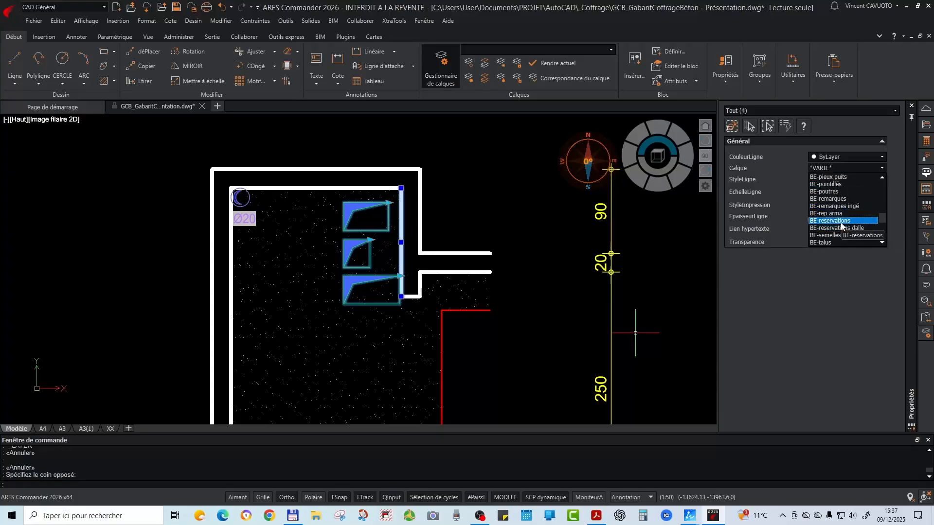
pyautogui.click(841, 222)
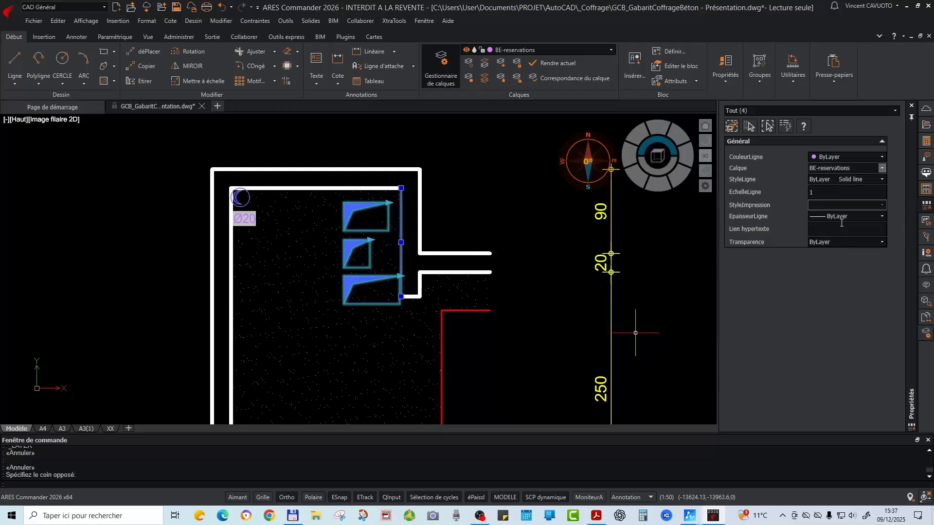
pyautogui.press('Escape')
pyautogui.press('Escape')
pyautogui.scroll(4, 409, 244)
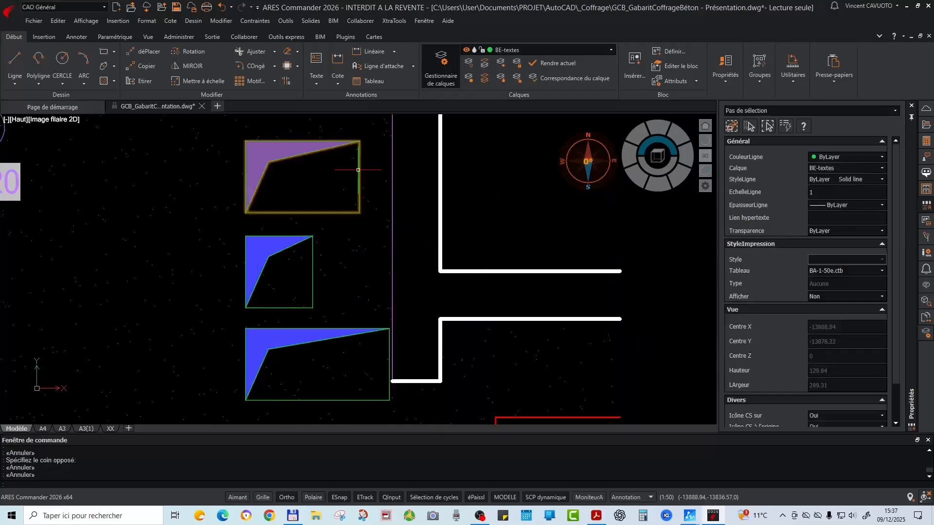
pyautogui.scroll(-4, 375, 184)
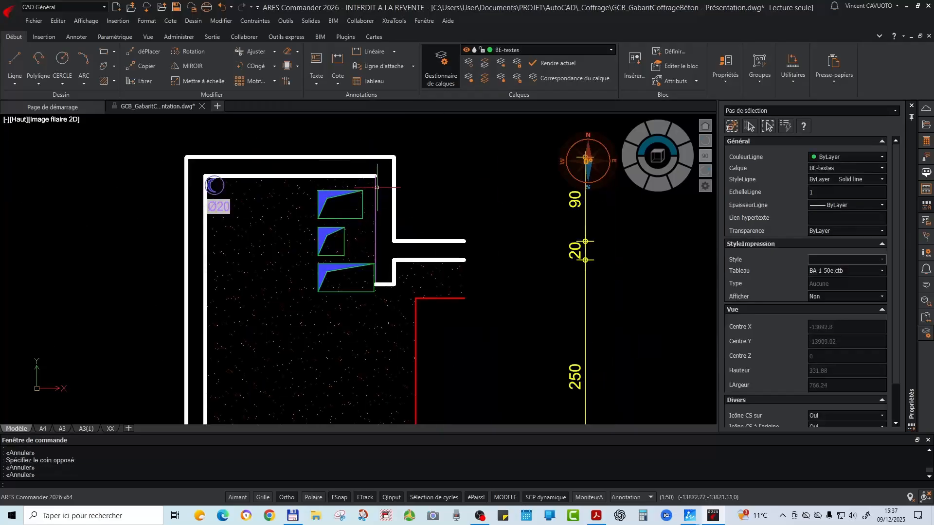
pyautogui.write('e')
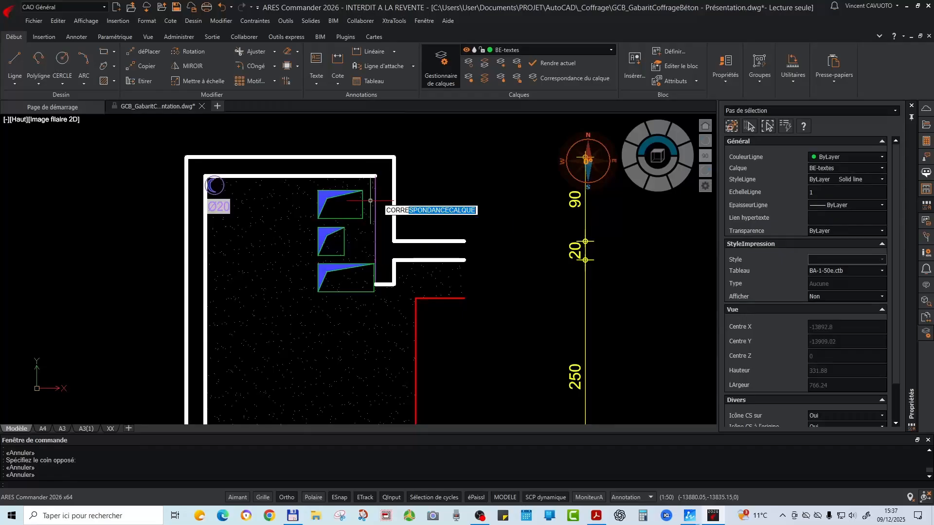
pyautogui.press('Return')
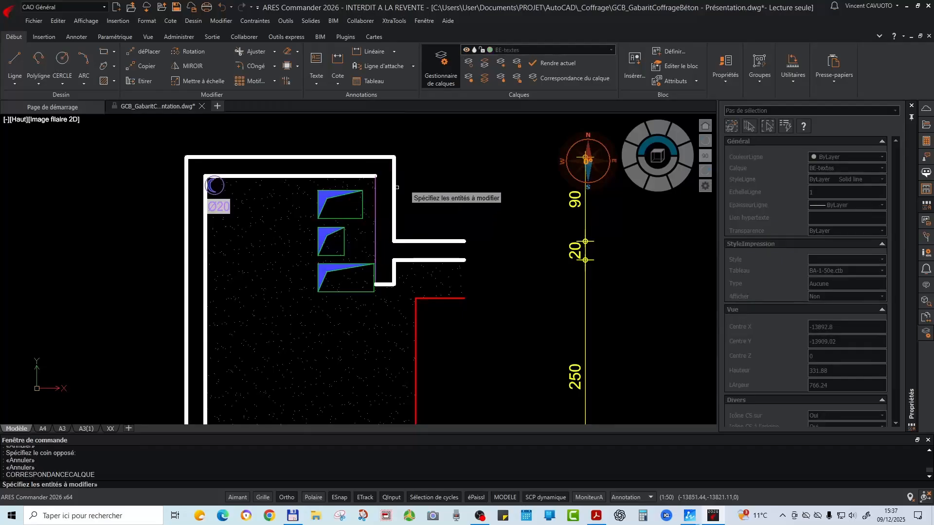
pyautogui.click(394, 186)
pyautogui.rightClick(394, 200)
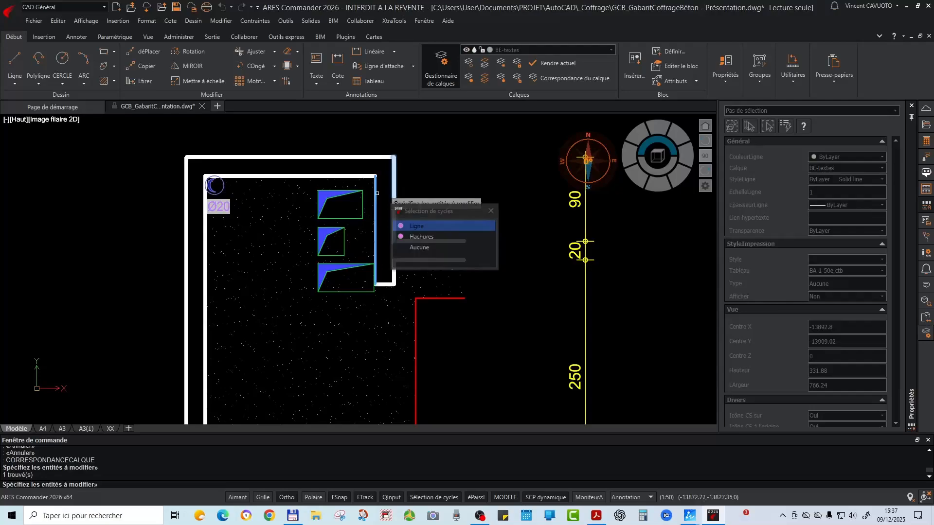
pyautogui.click(423, 214)
pyautogui.click(378, 184)
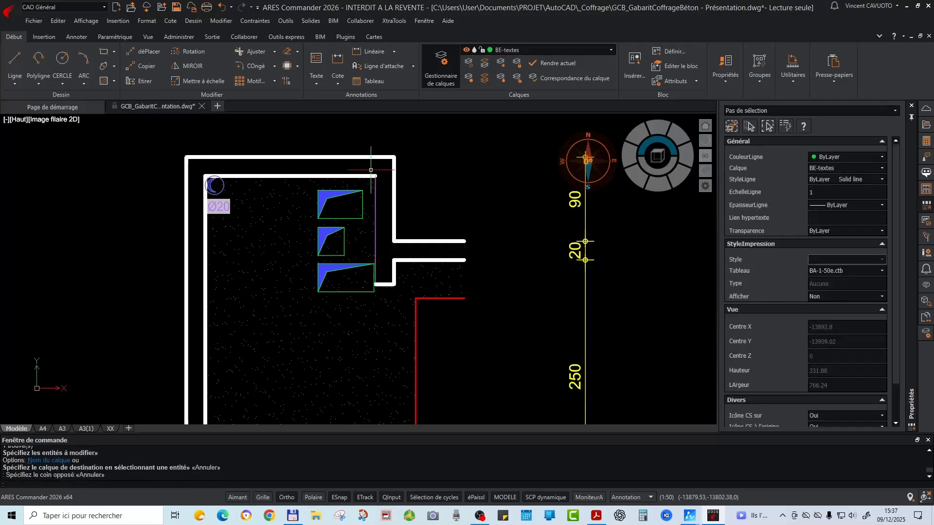
pyautogui.press('Escape')
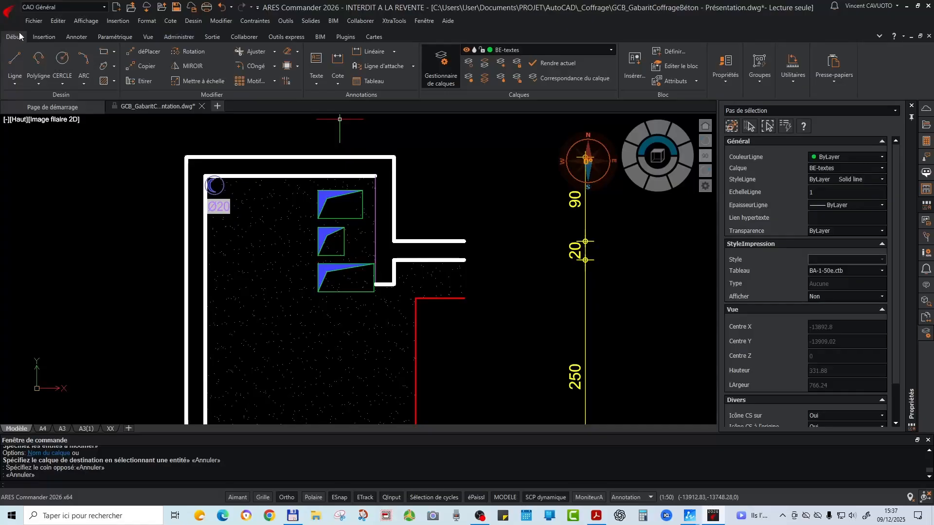
# Assign the vertical inner wall line beside the rectangular reservations to the BE-murs layer and clear the selection
pyautogui.click(376, 184)
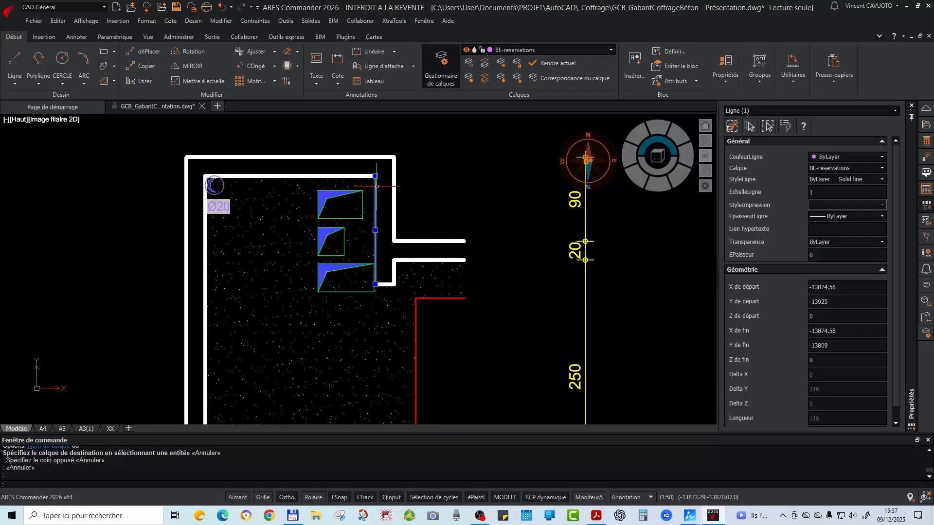
pyautogui.click(829, 168)
pyautogui.click(834, 184)
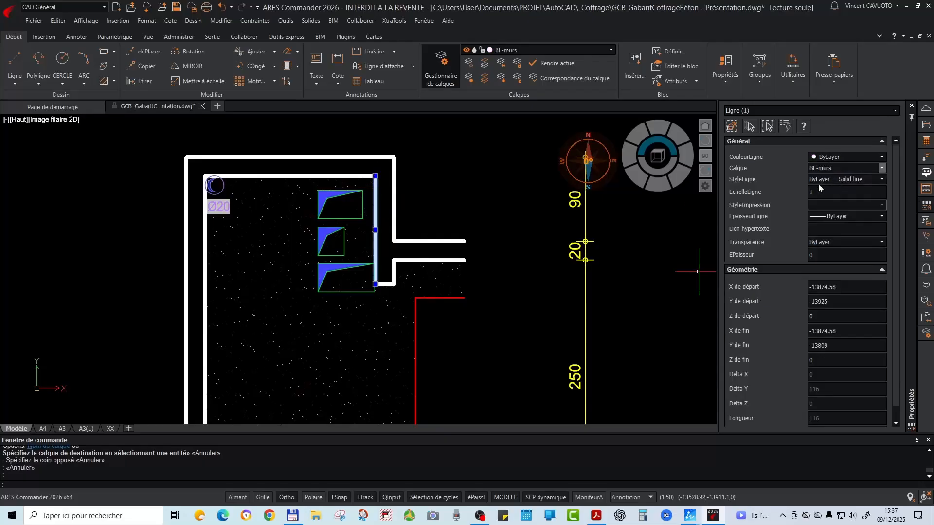
pyautogui.press('Escape')
# Set the line colour of the three rectangular reservations to ByLayer and clear the selection
pyautogui.scroll(4, 301, 196)
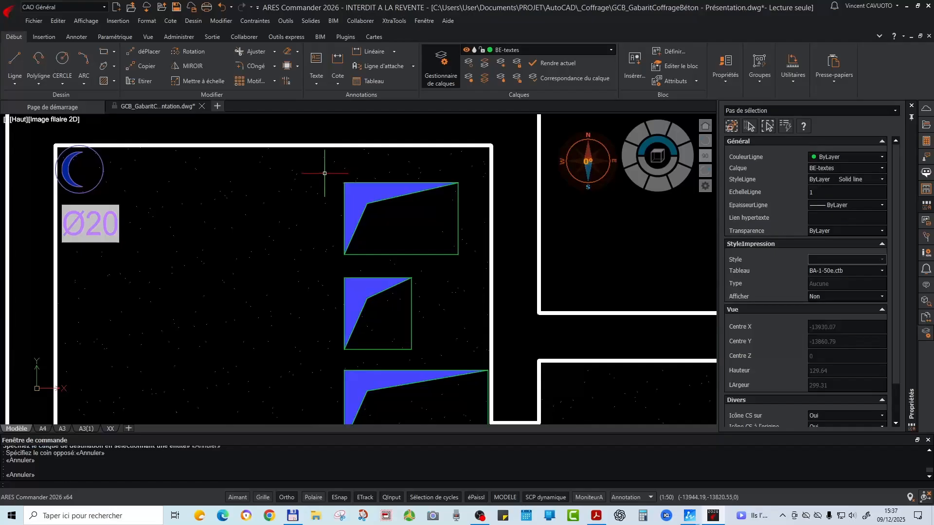
pyautogui.scroll(-2, 322, 172)
pyautogui.click(324, 174)
pyautogui.click(436, 363)
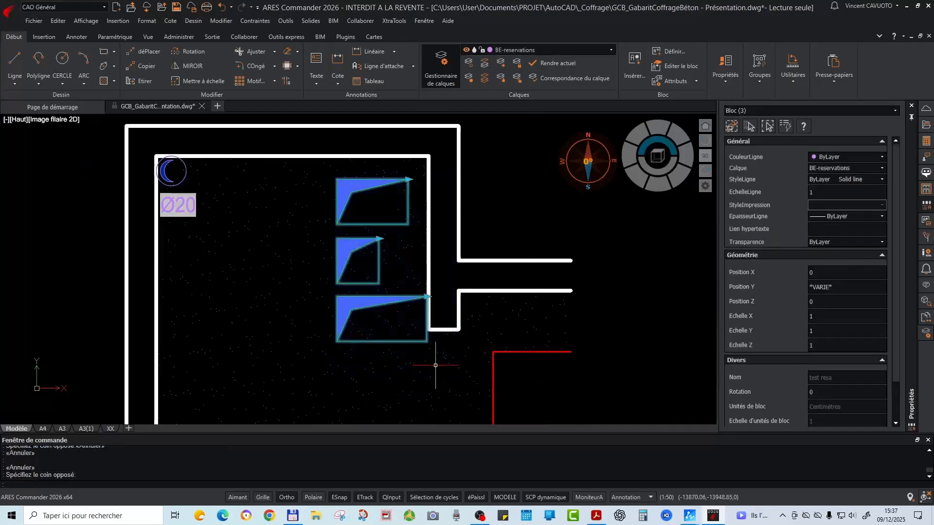
pyautogui.click(835, 159)
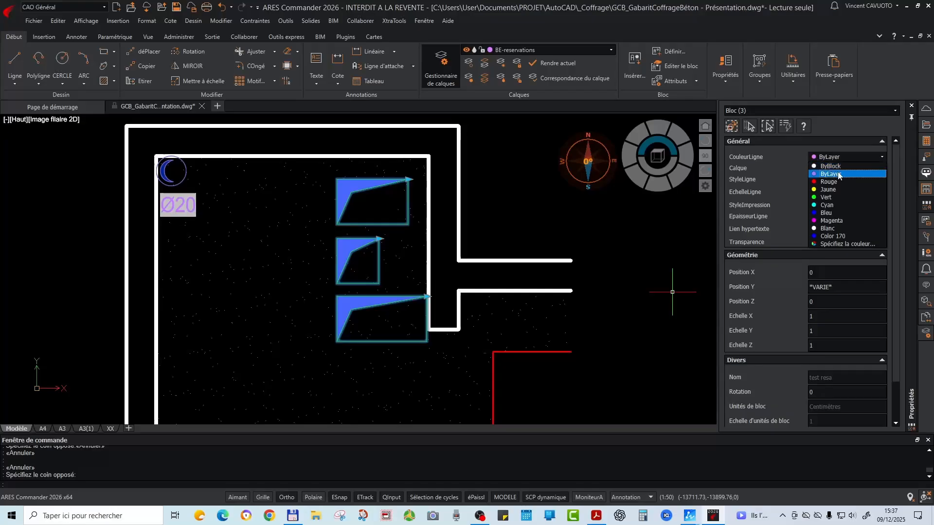
pyautogui.click(831, 174)
pyautogui.press('Escape')
# Open the uppermost rectangular reservation's block in the block editor
pyautogui.click(369, 202)
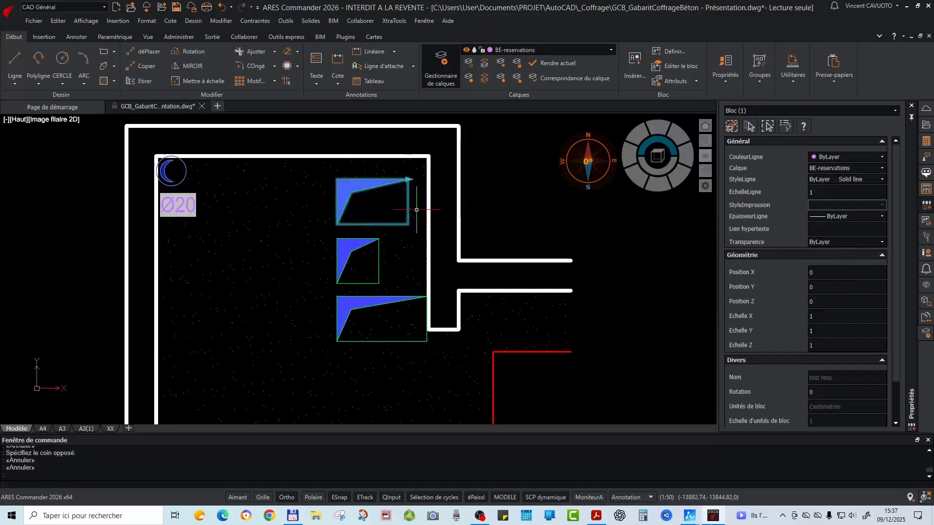
pyautogui.press('Escape')
pyautogui.click(380, 182)
pyautogui.rightClick(379, 182)
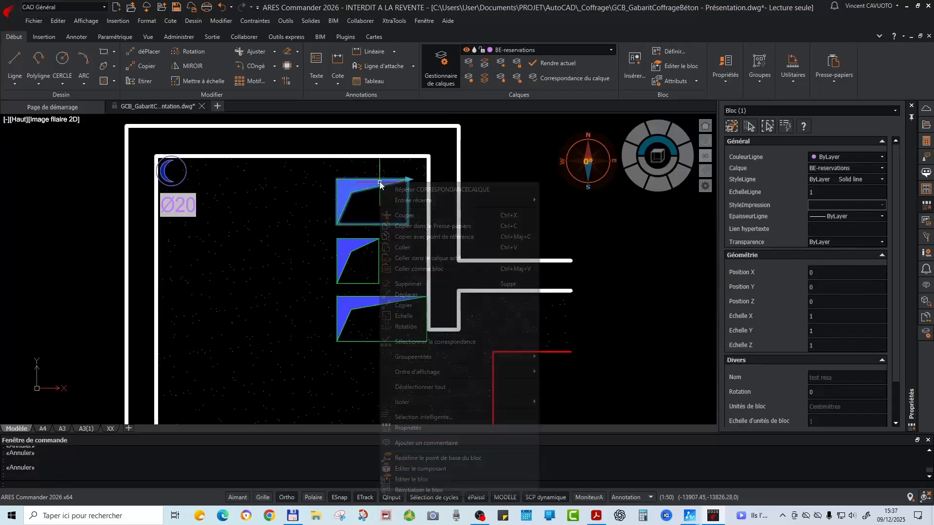
pyautogui.click(450, 479)
pyautogui.scroll(-3, 340, 217)
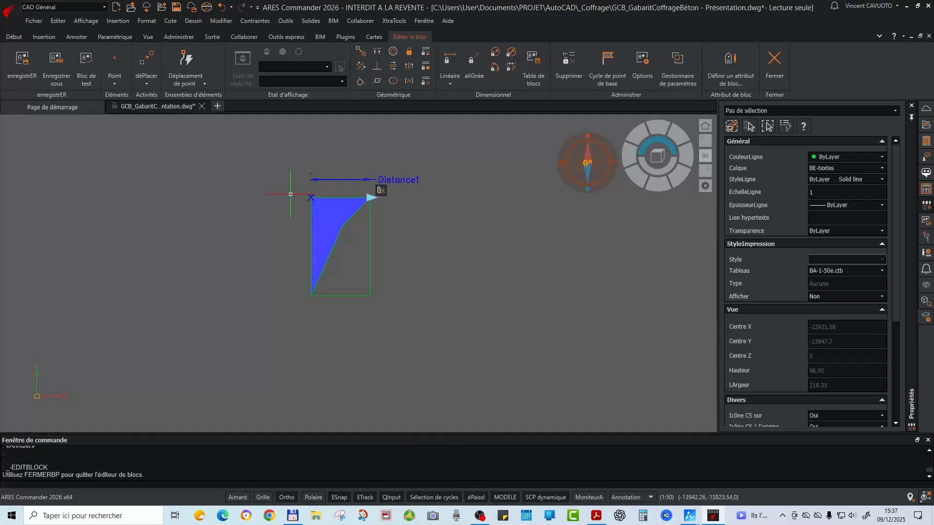
# Assign all the block's geometry to layer 0 with line colour ByBlock, and close the block editor saving the changes
pyautogui.click(281, 187)
pyautogui.click(374, 347)
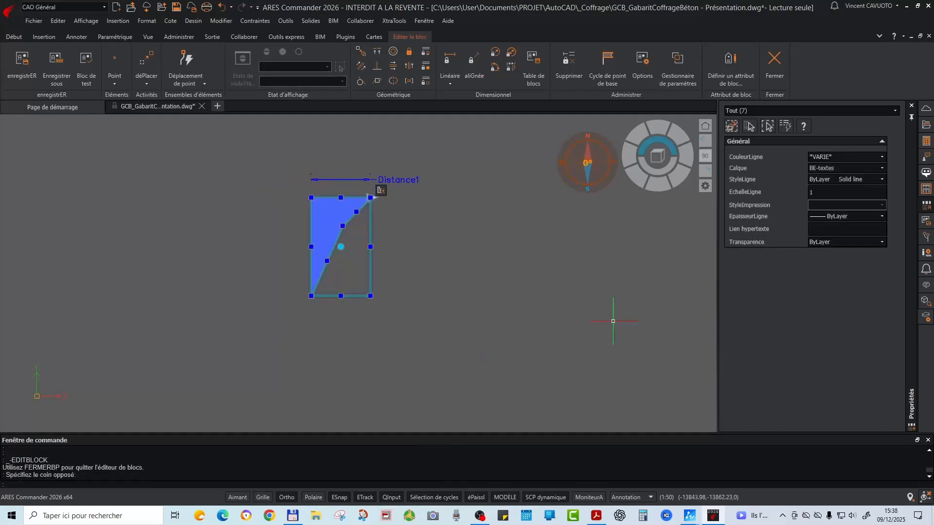
pyautogui.click(859, 169)
pyautogui.scroll(10, 848, 202)
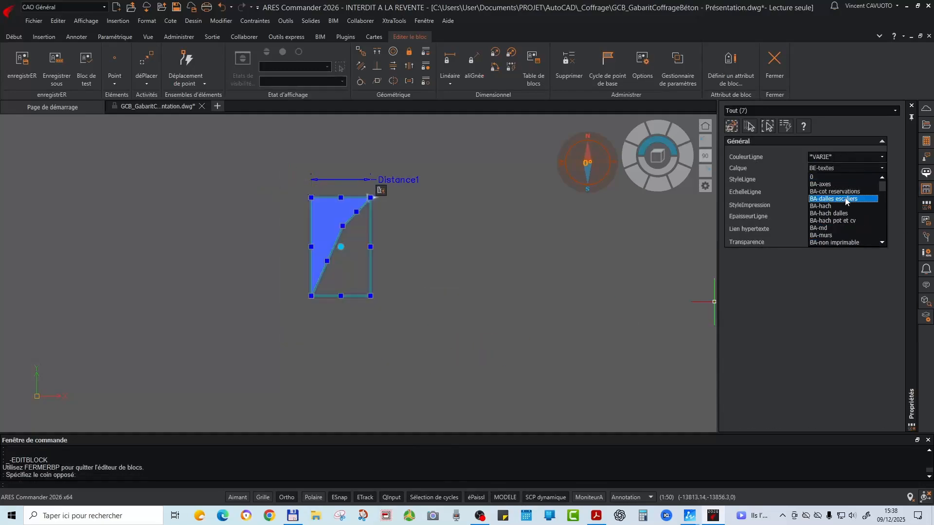
pyautogui.click(837, 177)
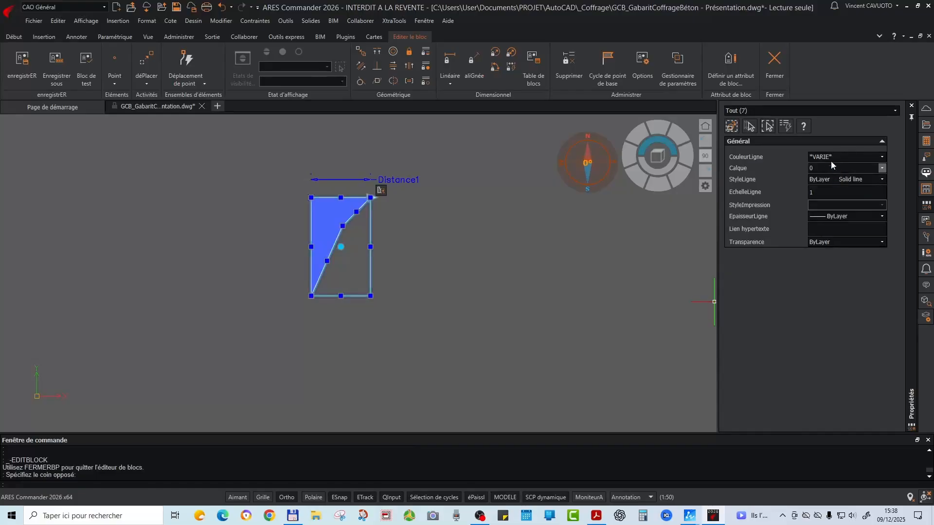
pyautogui.click(830, 156)
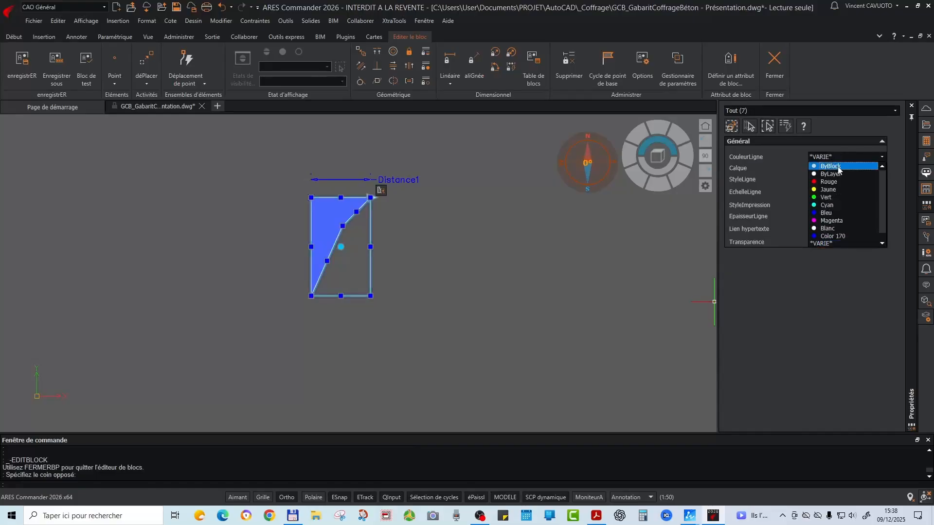
pyautogui.click(837, 167)
pyautogui.click(774, 62)
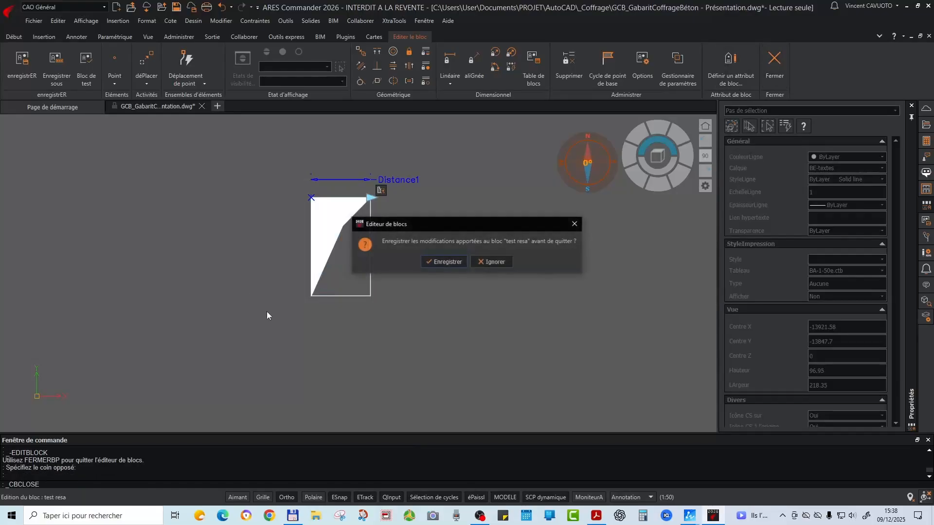
pyautogui.click(446, 261)
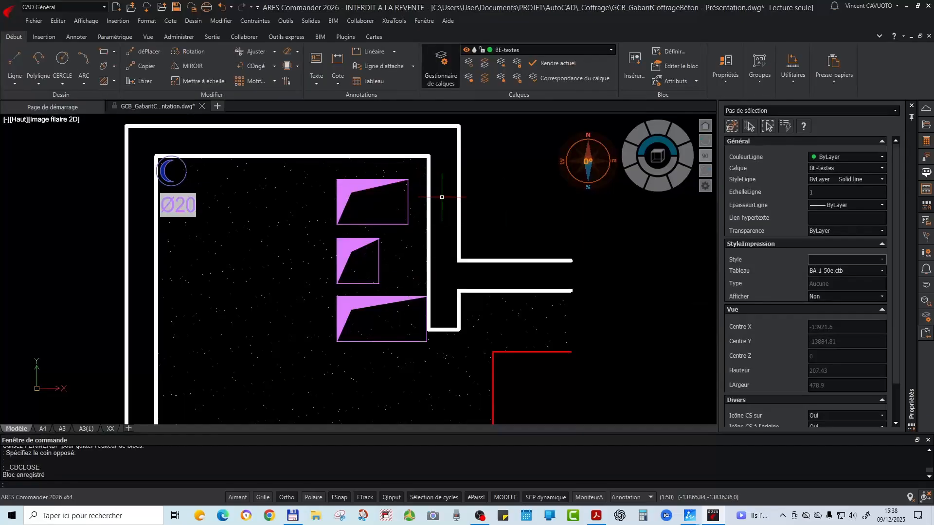
# Select the uppermost rectangular reservation to check its layer and colour properties, and clear the selection
pyautogui.moveTo(477, 224); pyautogui.dragTo(411, 241, button='middle')
pyautogui.press('Escape')
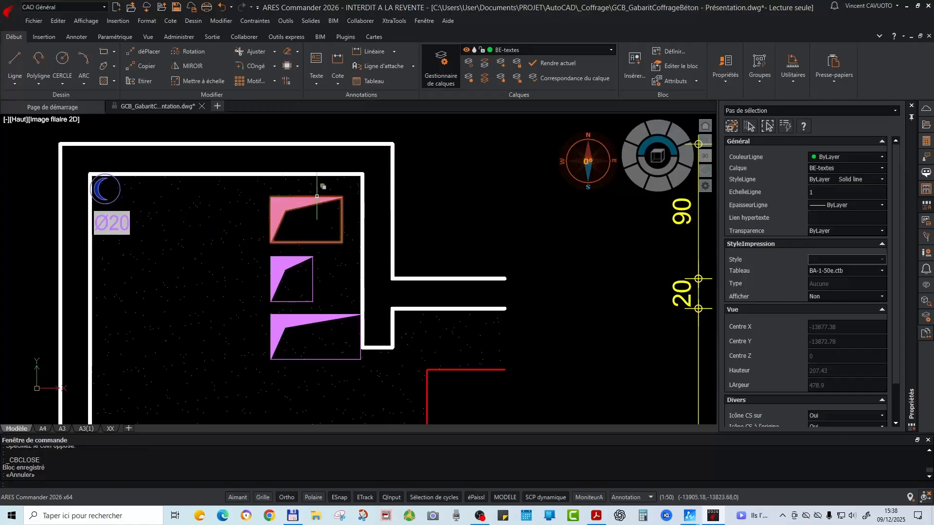
pyautogui.click(317, 197)
pyautogui.click(847, 170)
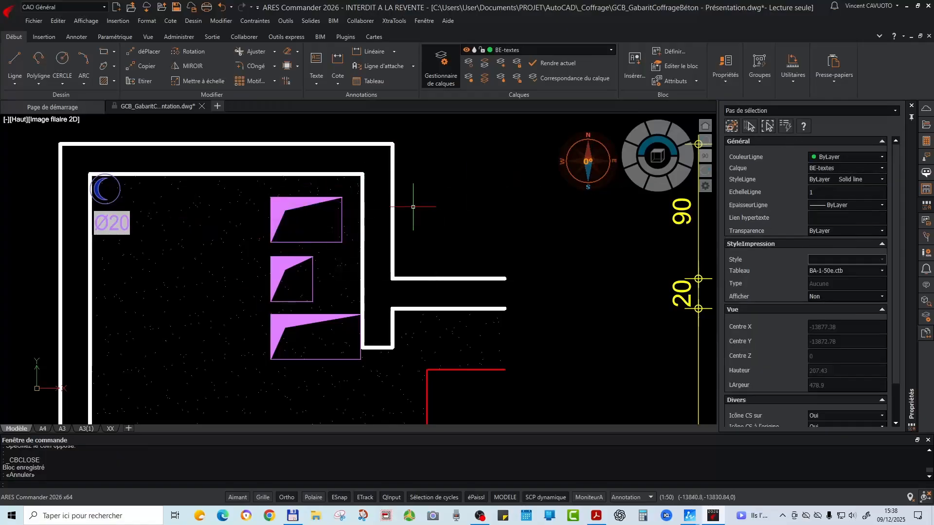
pyautogui.press('Escape')
pyautogui.click(329, 197)
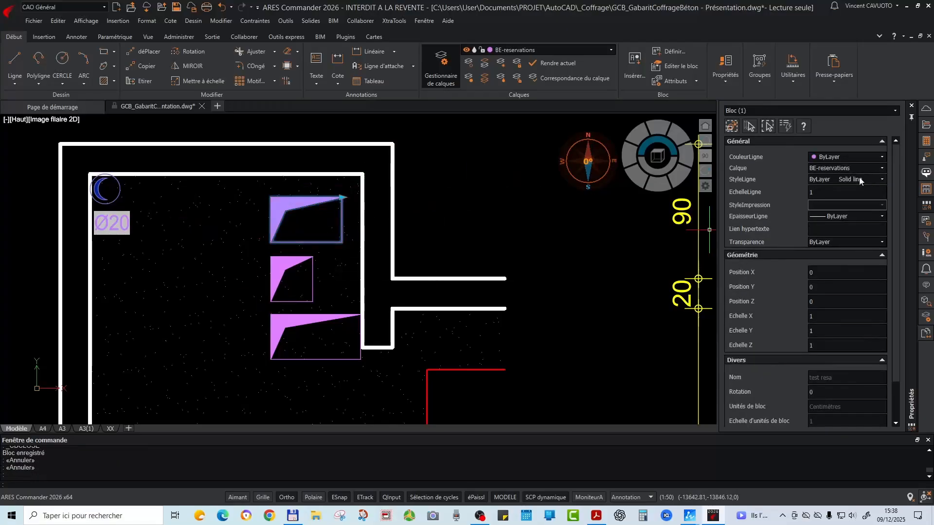
pyautogui.press('Escape')
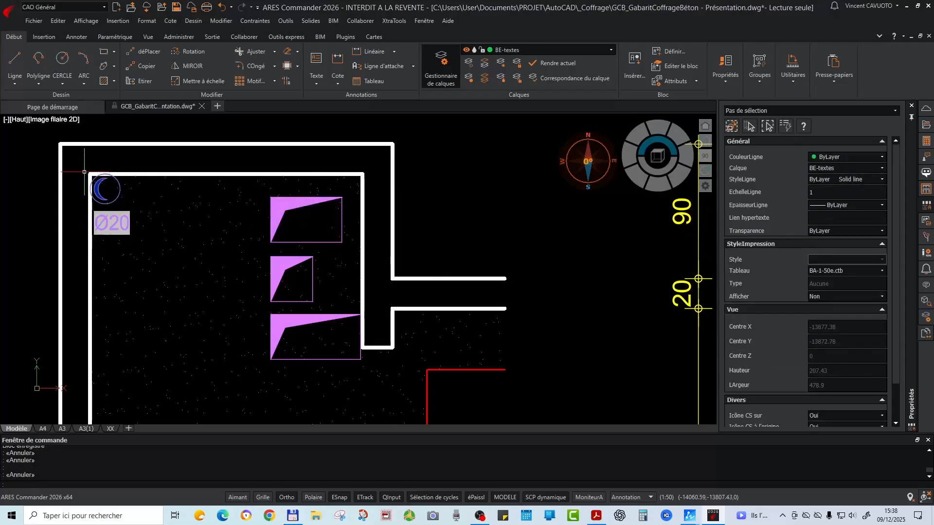
# Compare the colours of the round Ø20 reservation and the rectangular reservations at close range and within the whole shaft section
pyautogui.scroll(5, 78, 170)
pyautogui.scroll(-5, 213, 188)
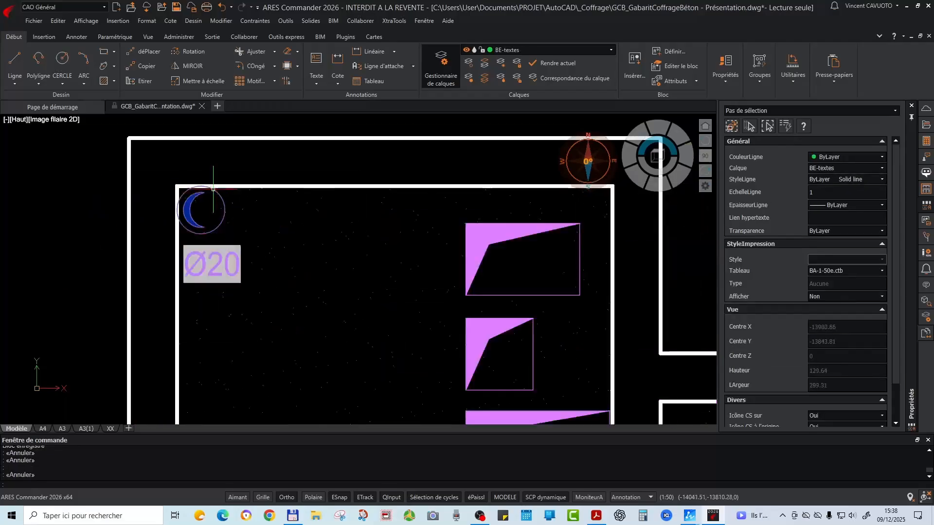
pyautogui.scroll(5, 404, 214)
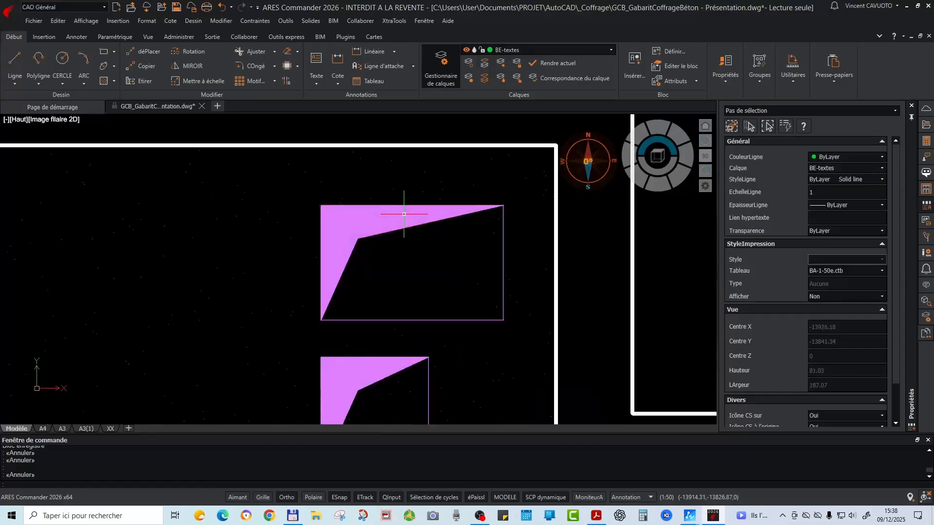
pyautogui.scroll(5, 517, 203)
pyautogui.scroll(-10, 454, 243)
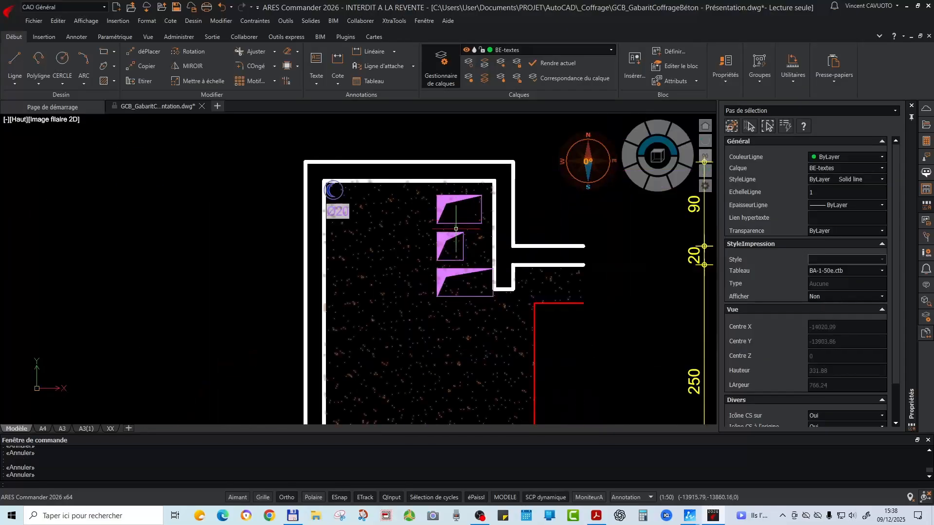
pyautogui.scroll(6, 333, 183)
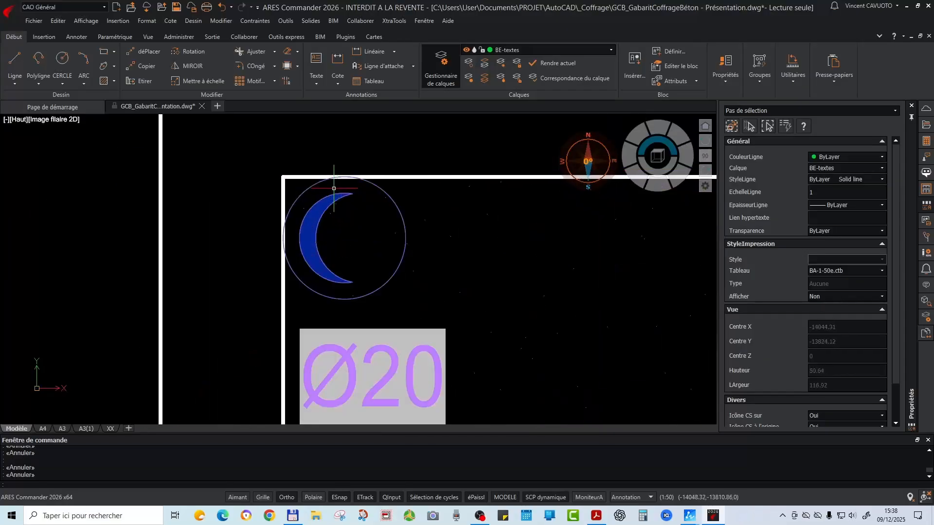
pyautogui.scroll(-6, 251, 240)
pyautogui.scroll(-3, 251, 241)
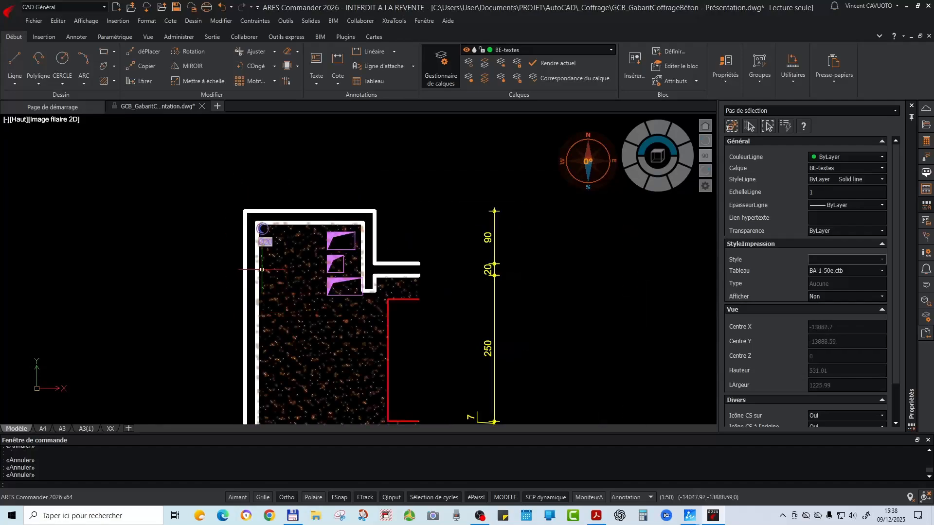
pyautogui.scroll(5, 282, 194)
pyautogui.scroll(-8, 387, 177)
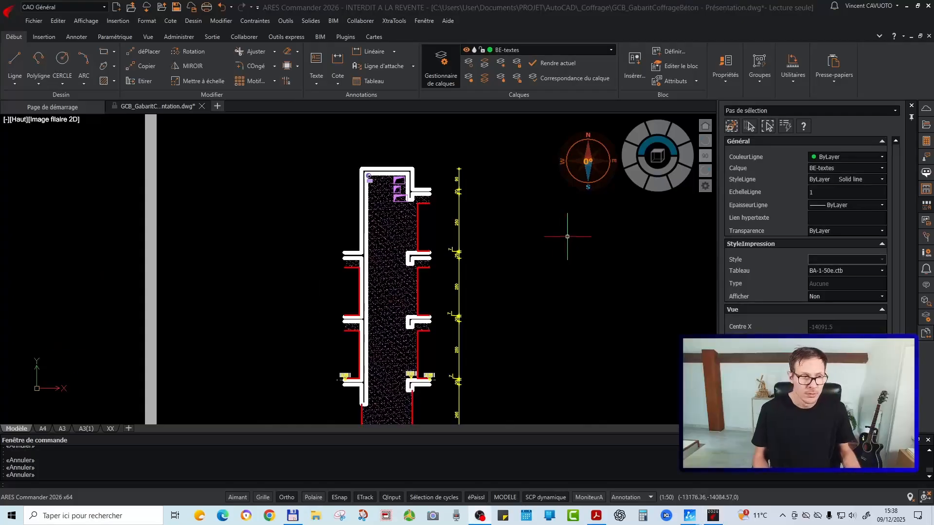
pyautogui.scroll(-2, 348, 202)
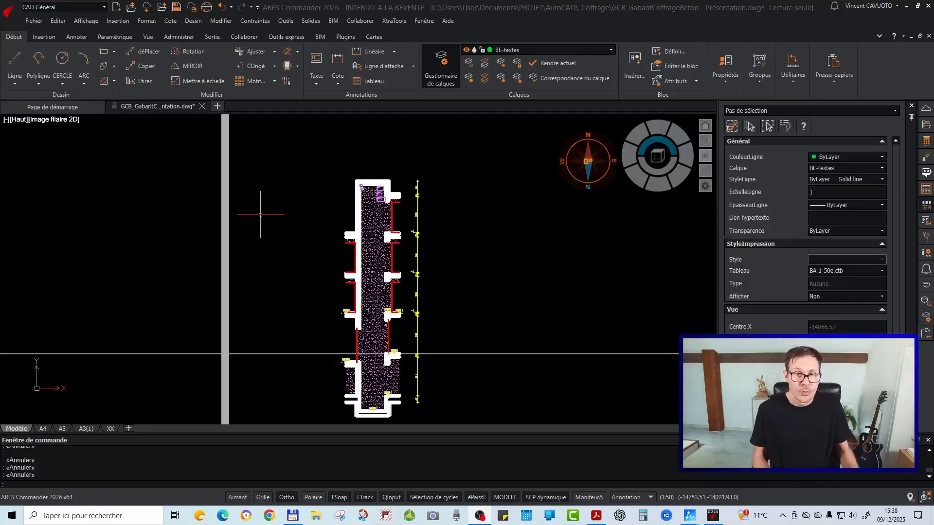
pyautogui.click(147, 21)
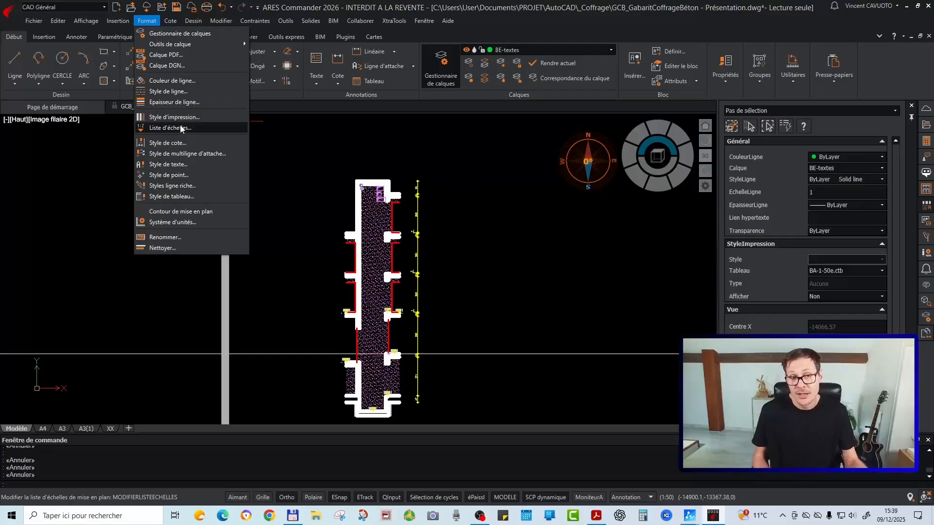
pyautogui.click(424, 158)
pyautogui.click(425, 161)
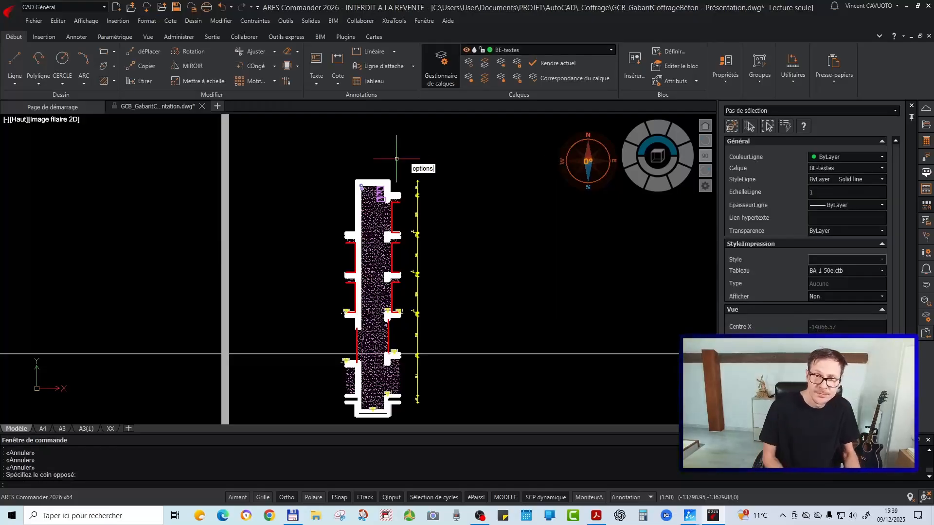
# Review the system options, user preferences and drawing settings, including the dimension settings, in the program options, and close them without changes
pyautogui.write('options')
pyautogui.press('Return')
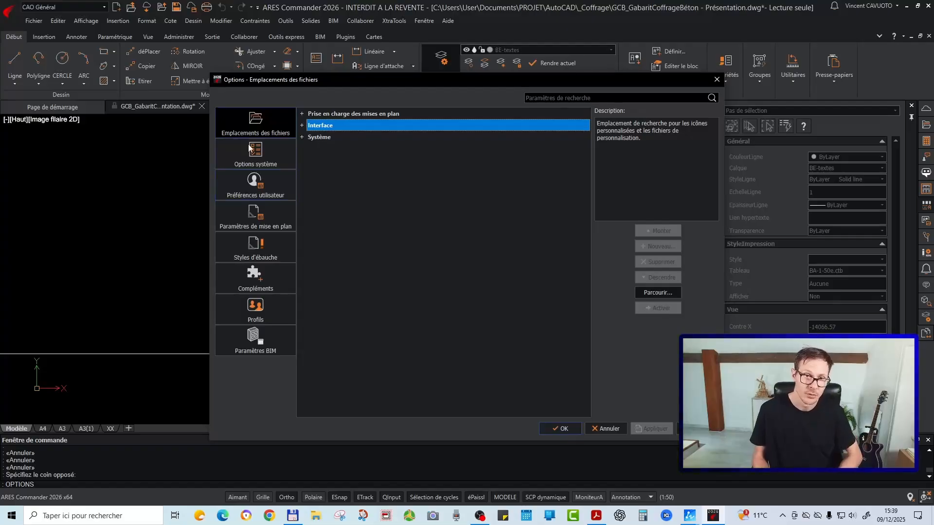
pyautogui.click(259, 159)
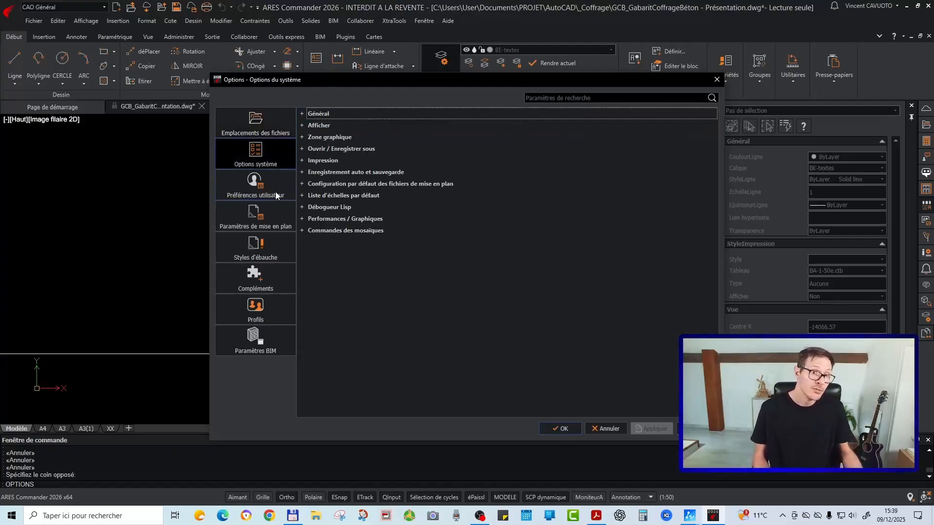
pyautogui.click(276, 196)
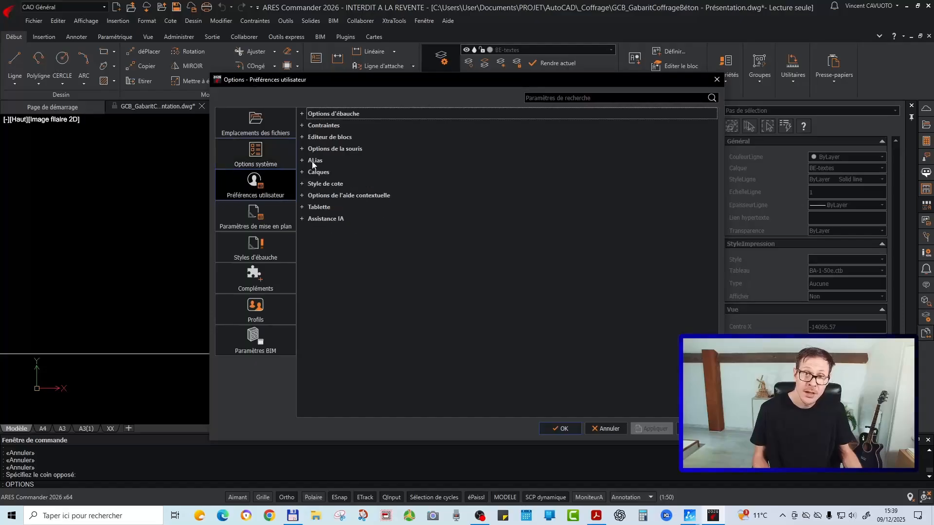
pyautogui.click(252, 221)
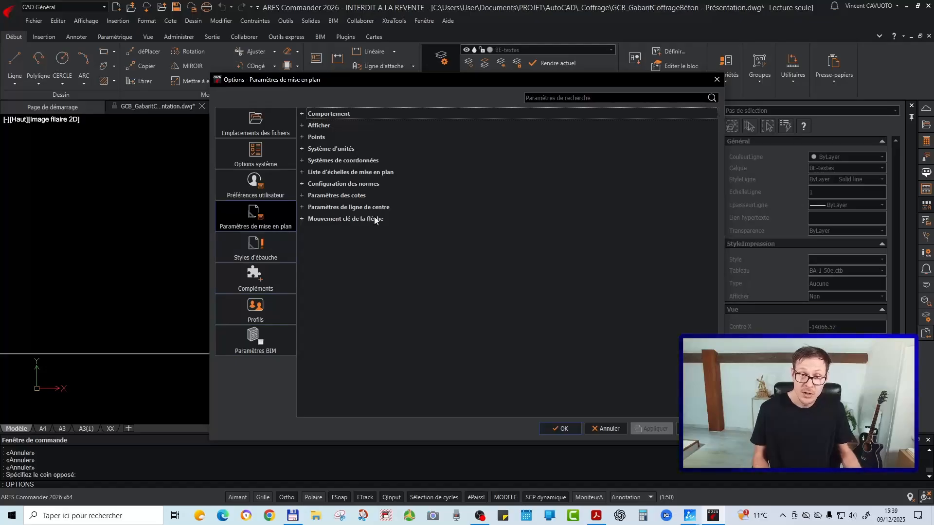
pyautogui.click(303, 196)
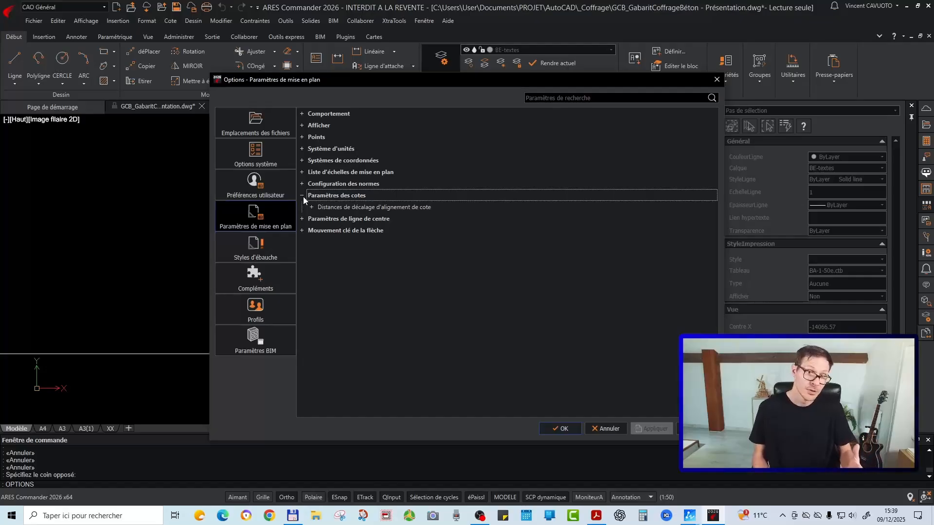
pyautogui.click(302, 196)
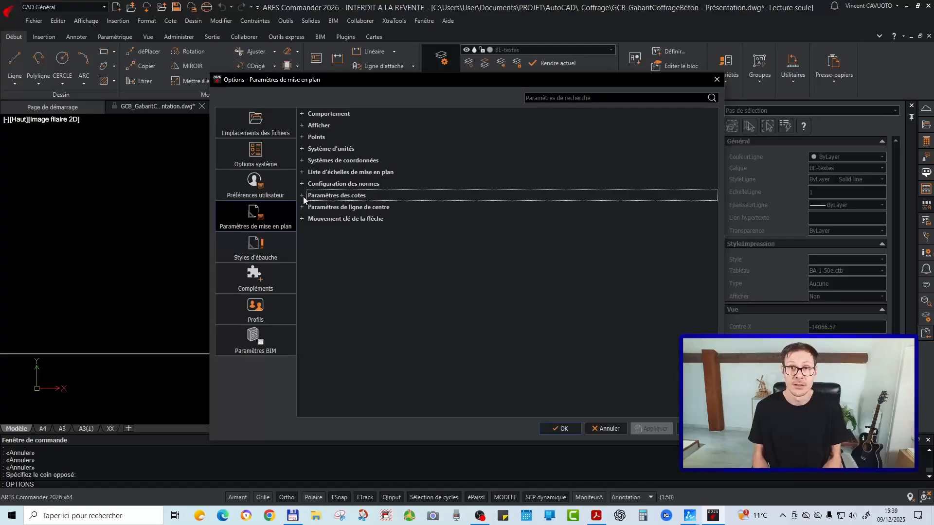
pyautogui.click(619, 430)
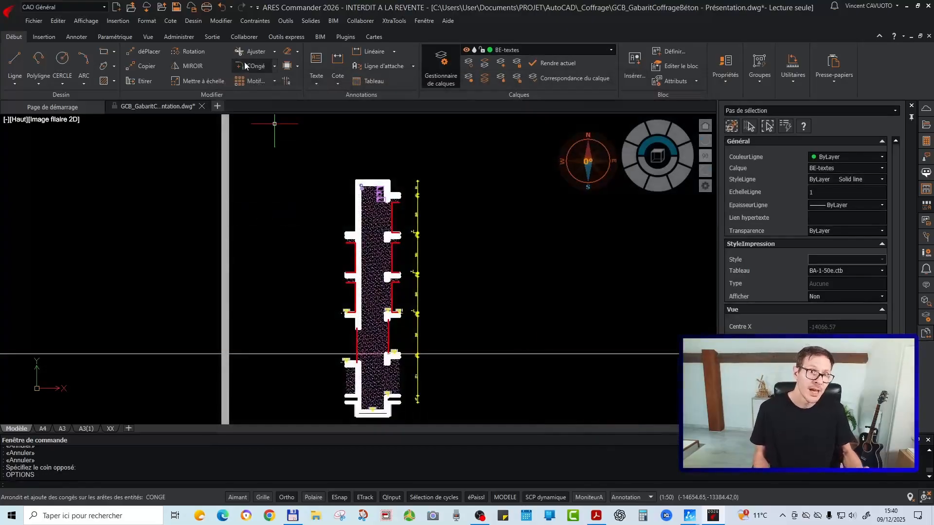
# Look at the text style and dimension style settings among the drafting styles in the program options, and leave them without changes
pyautogui.click(147, 21)
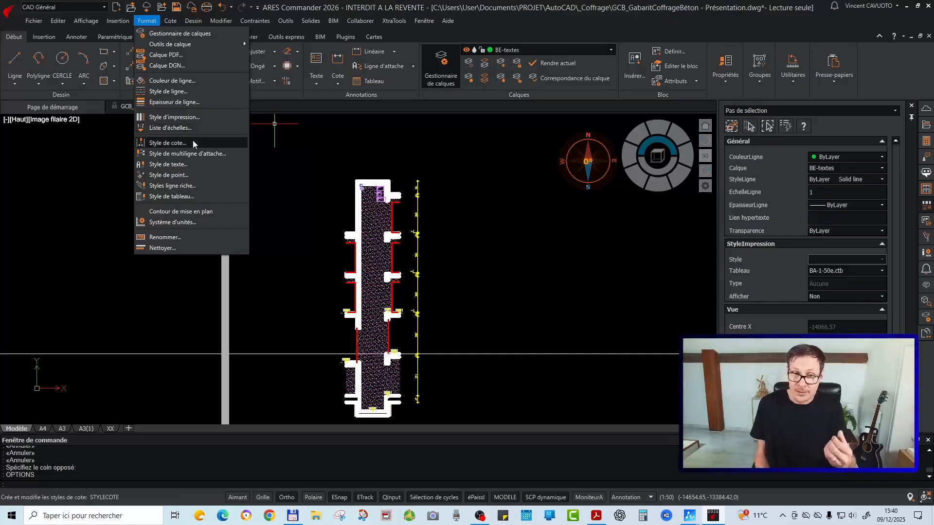
pyautogui.click(186, 165)
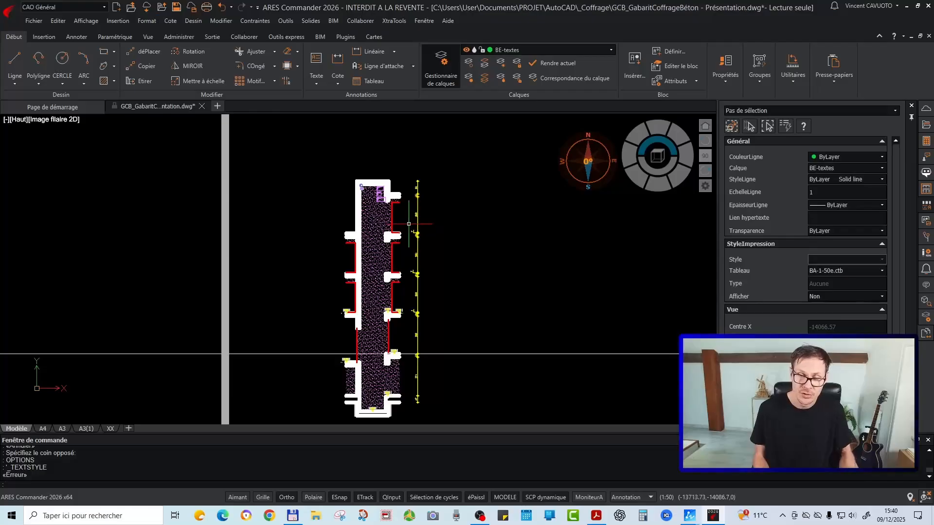
pyautogui.click(147, 21)
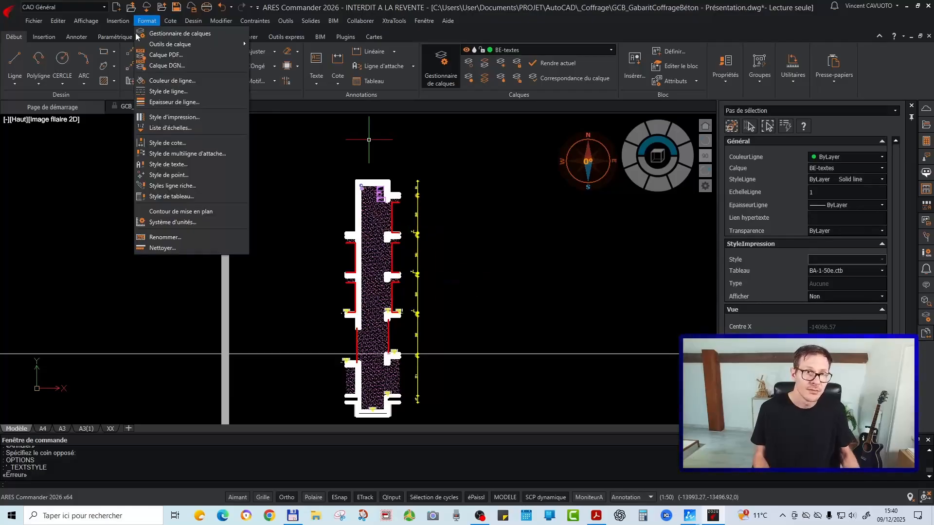
pyautogui.click(174, 142)
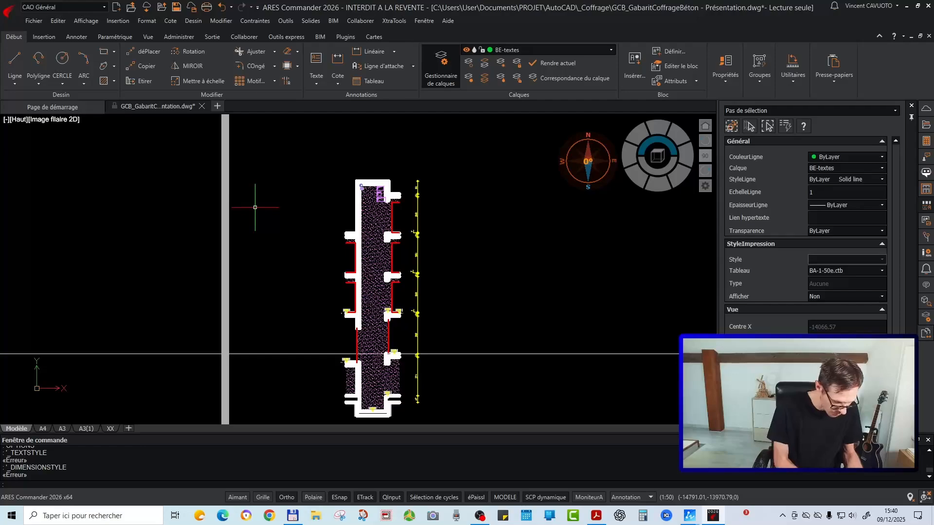
pyautogui.write('options')
pyautogui.press('Return')
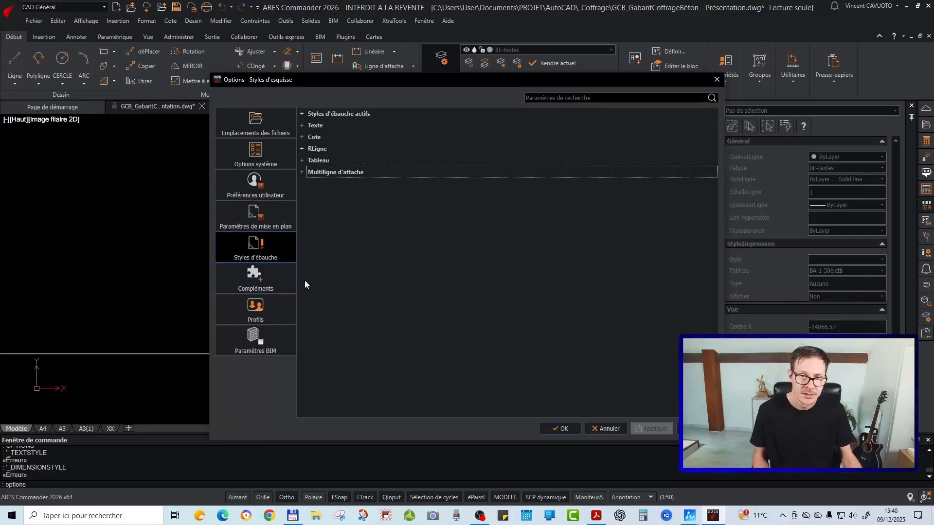
pyautogui.press('Escape')
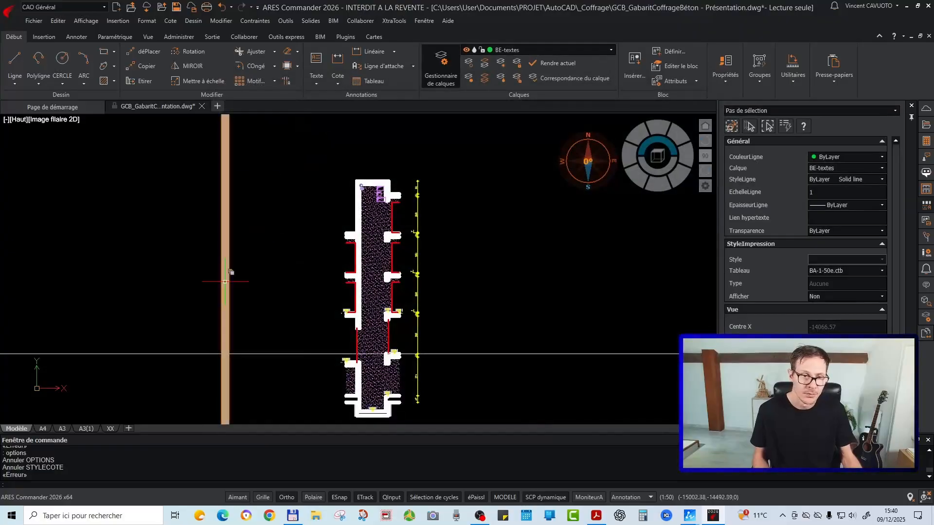
pyautogui.press('Escape')
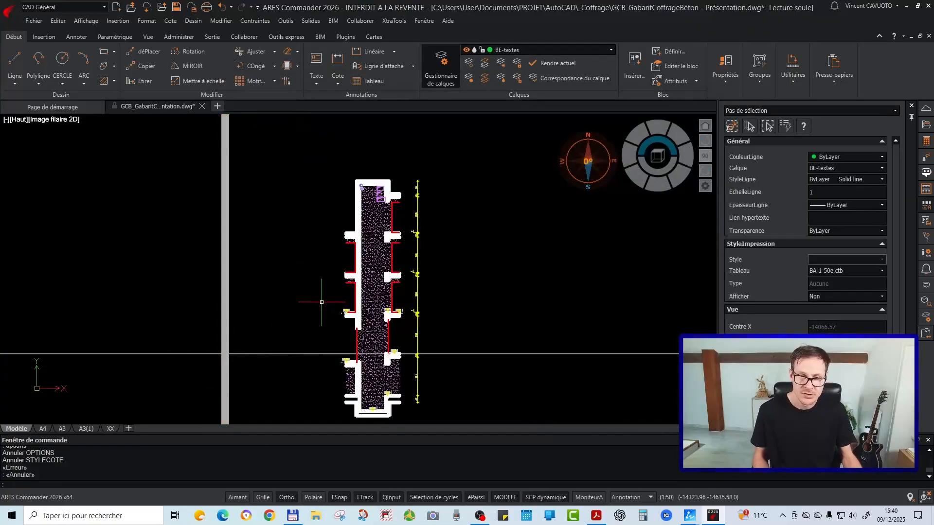
pyautogui.scroll(-4, 319, 299)
pyautogui.scroll(4, 334, 270)
pyautogui.moveTo(377, 344); pyautogui.dragTo(362, 278, button='middle')
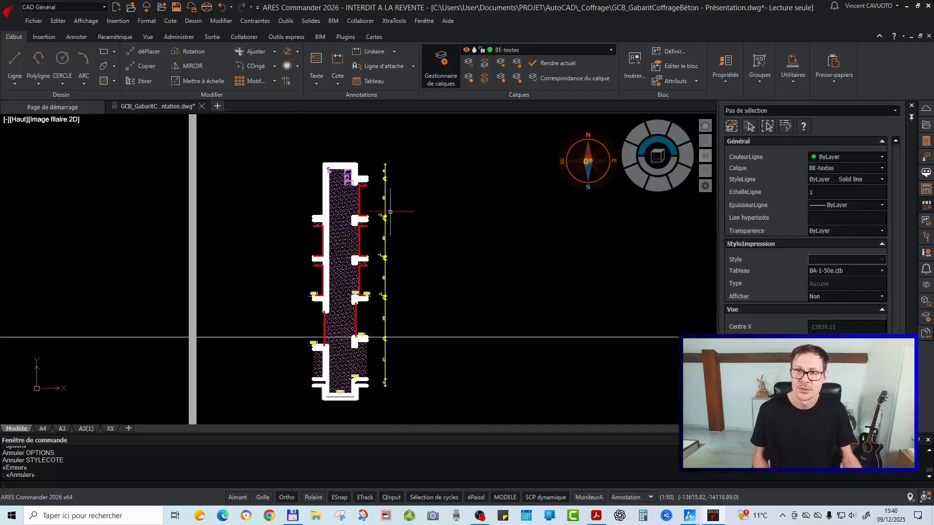
pyautogui.press('Escape')
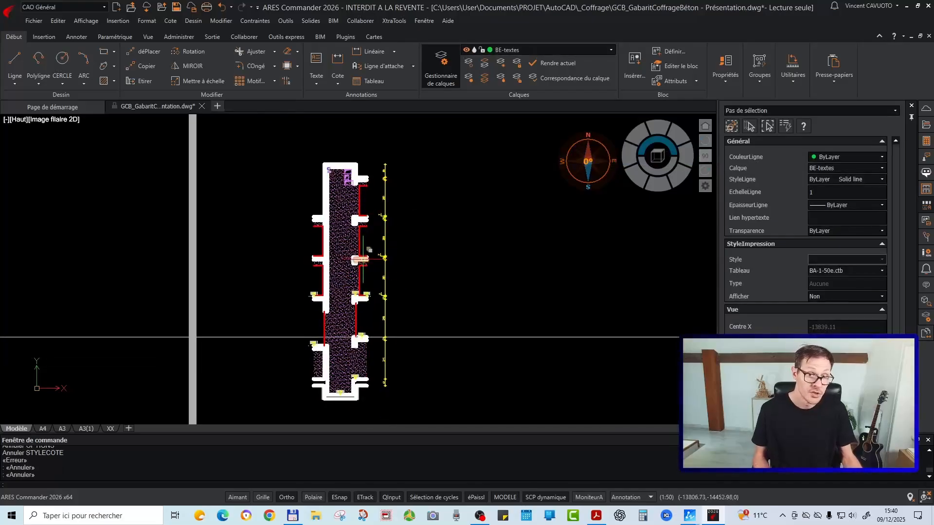
pyautogui.press('Escape')
pyautogui.scroll(2, 364, 248)
pyautogui.press('Escape')
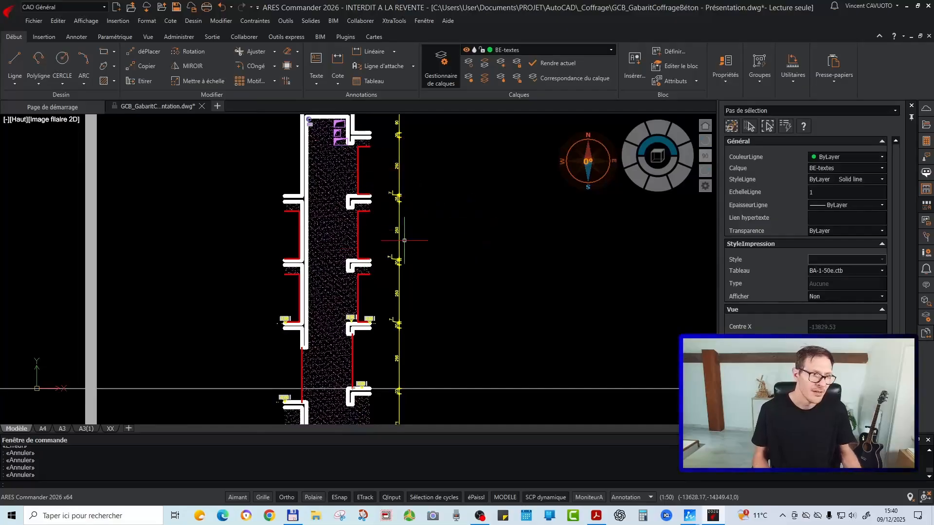
pyautogui.scroll(-4, 406, 243)
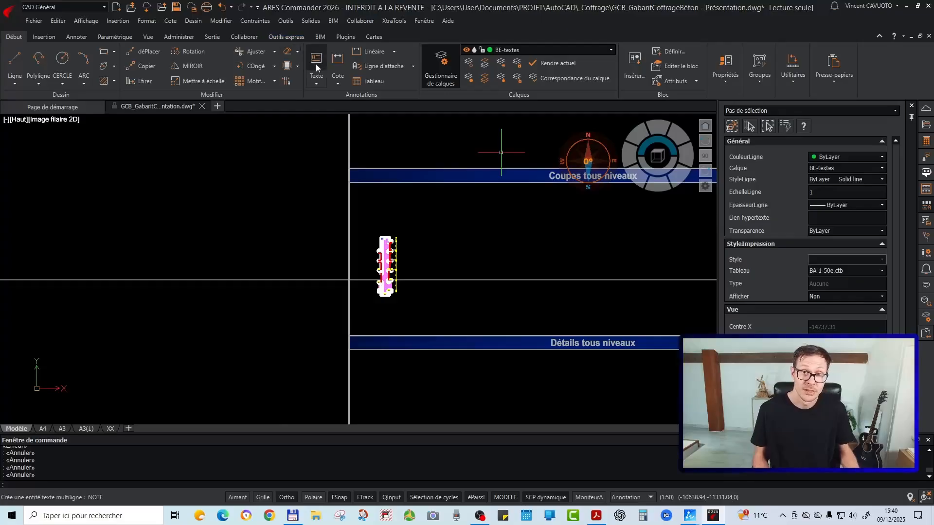
pyautogui.scroll(-2, 438, 301)
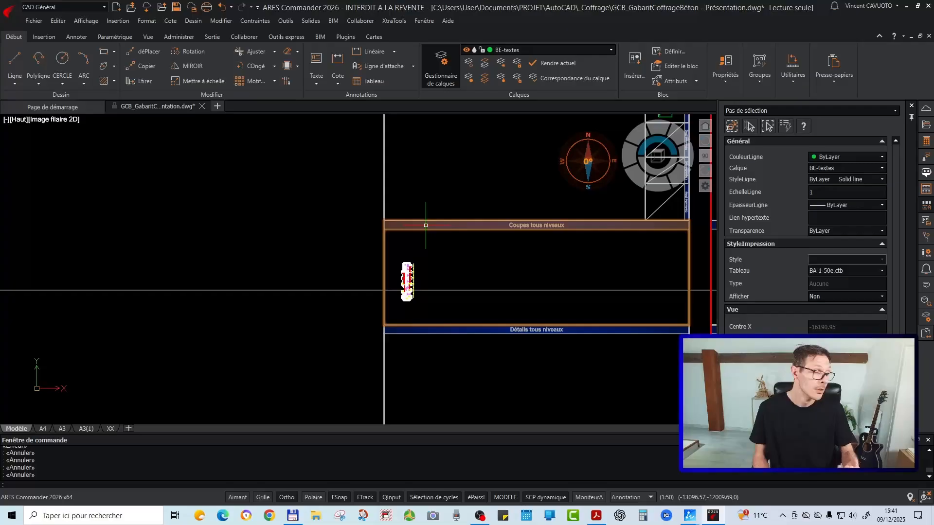
pyautogui.click(332, 21)
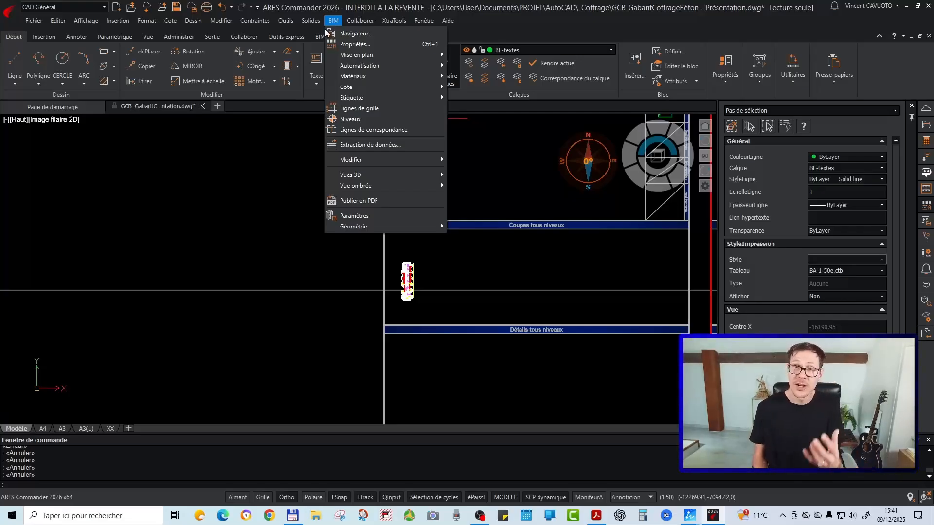
pyautogui.moveTo(391, 21)
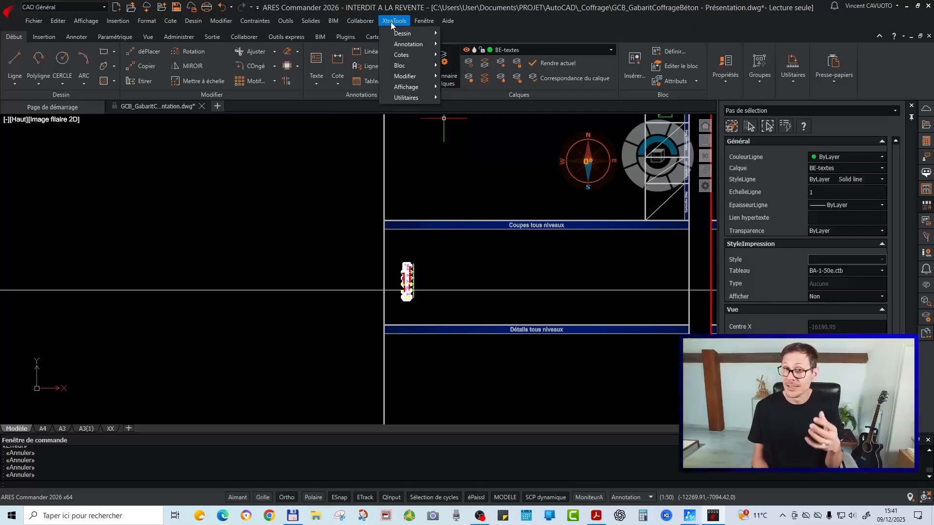
pyautogui.click(333, 191)
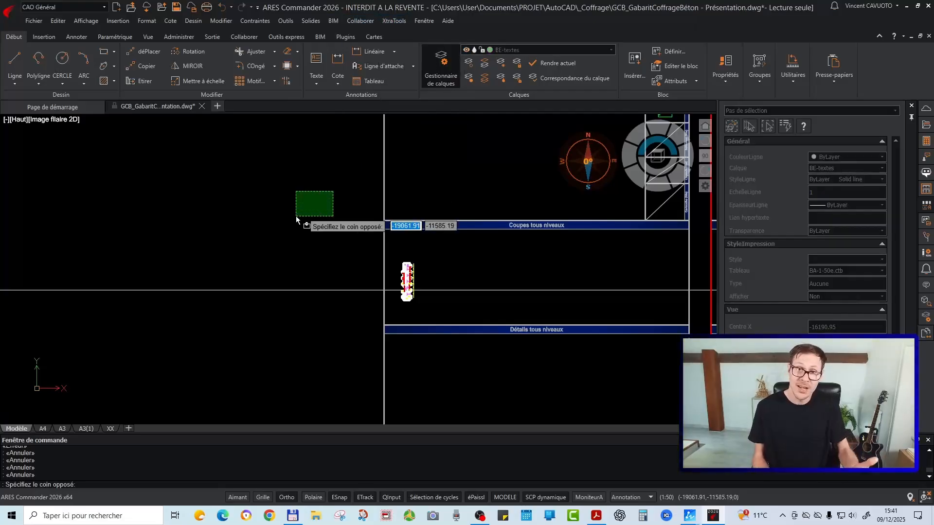
pyautogui.click(296, 215)
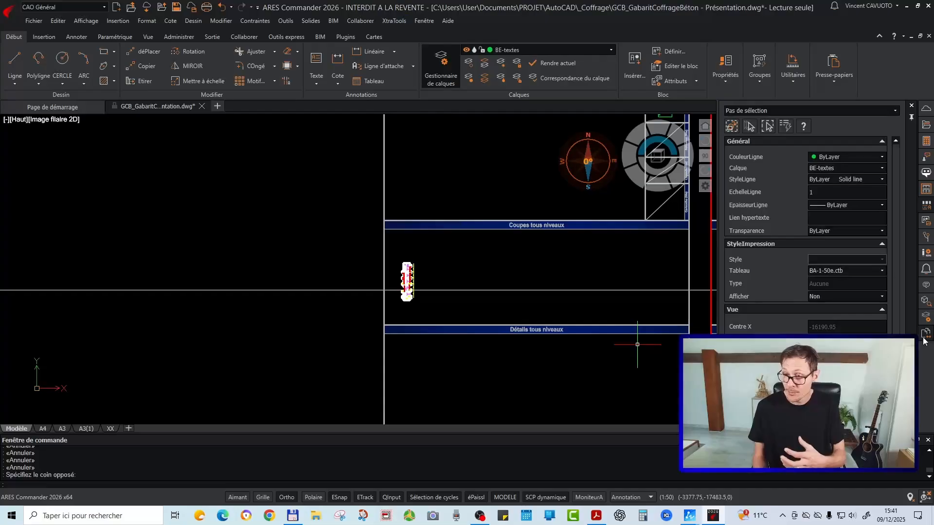